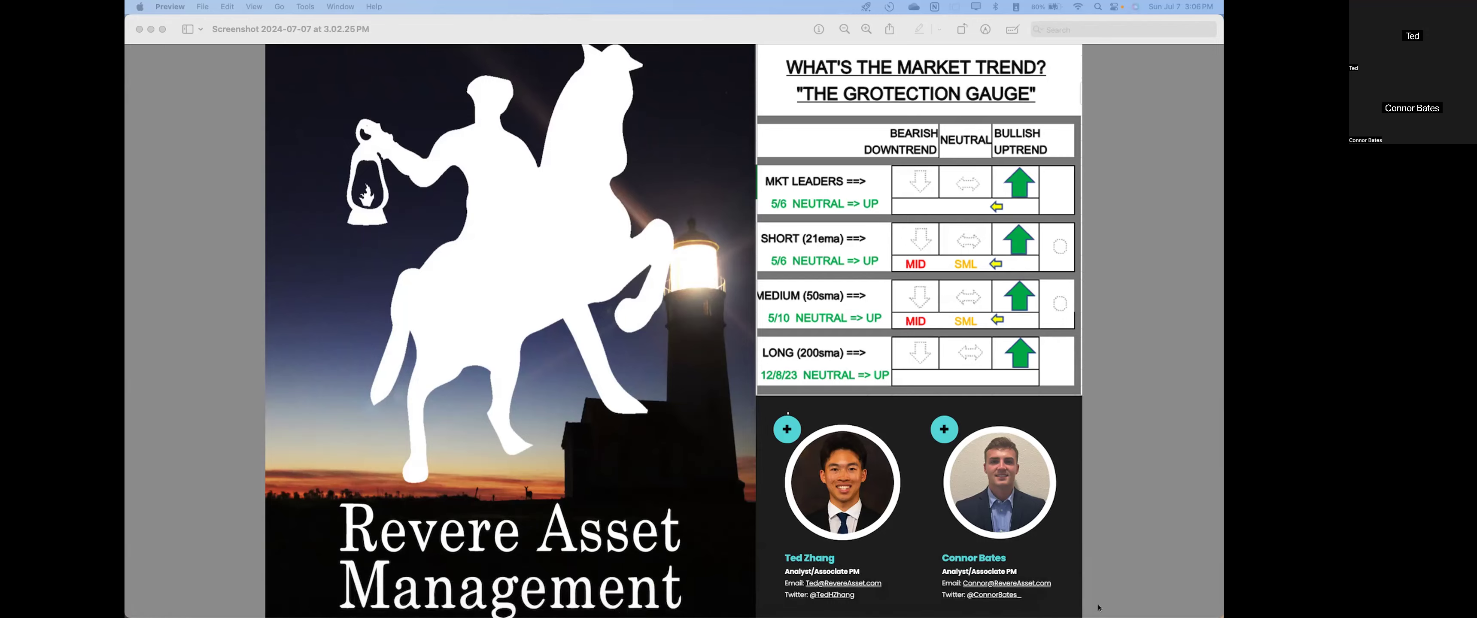
# Step: Switch to the TradingView chart in Chrome and display the SPX daily and weekly charts side by side
pyautogui.click(1146, 599)
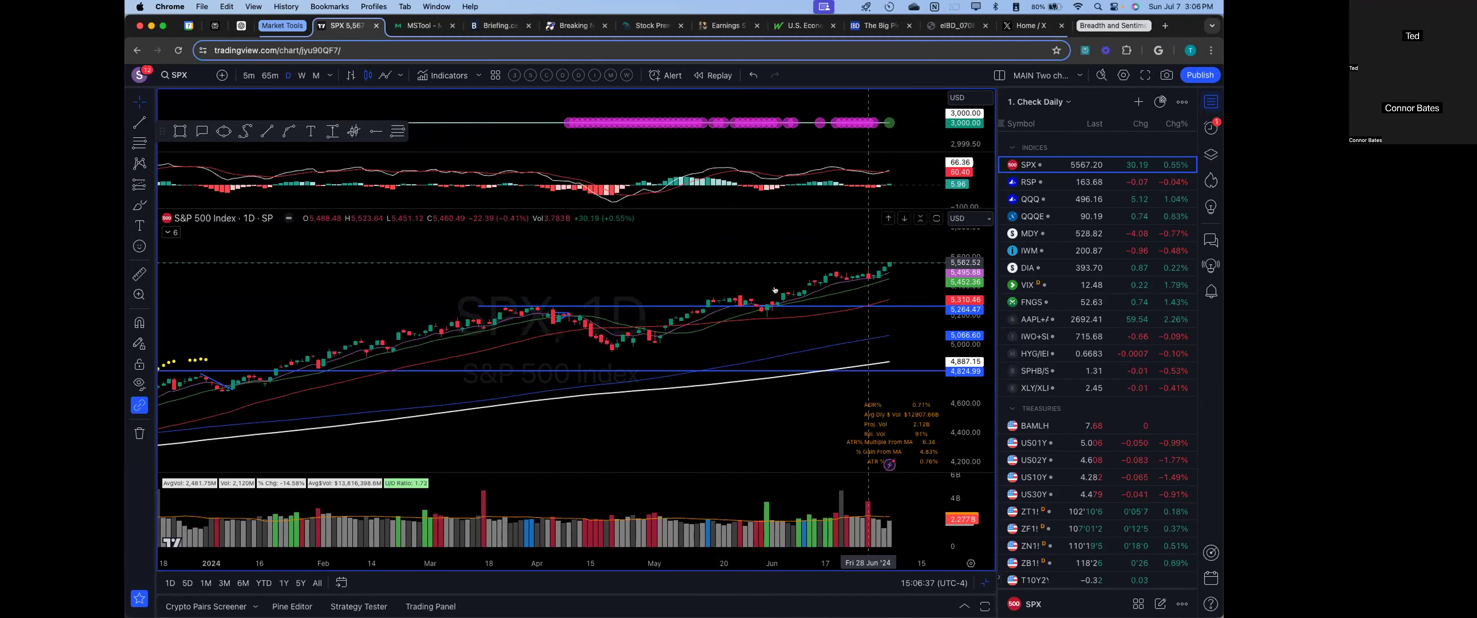
pyautogui.scroll(-3, 602, 287)
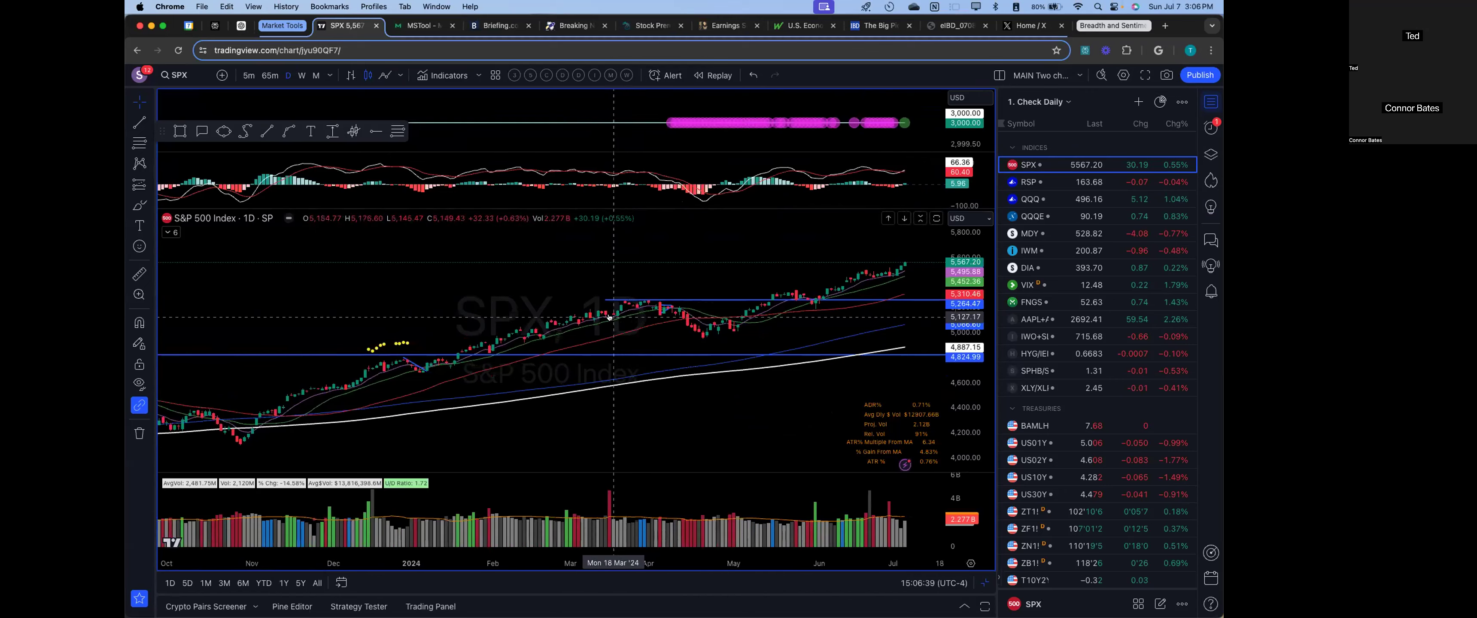
pyautogui.hotkey('alt', 'Return')
pyautogui.scroll(-1, 524, 281)
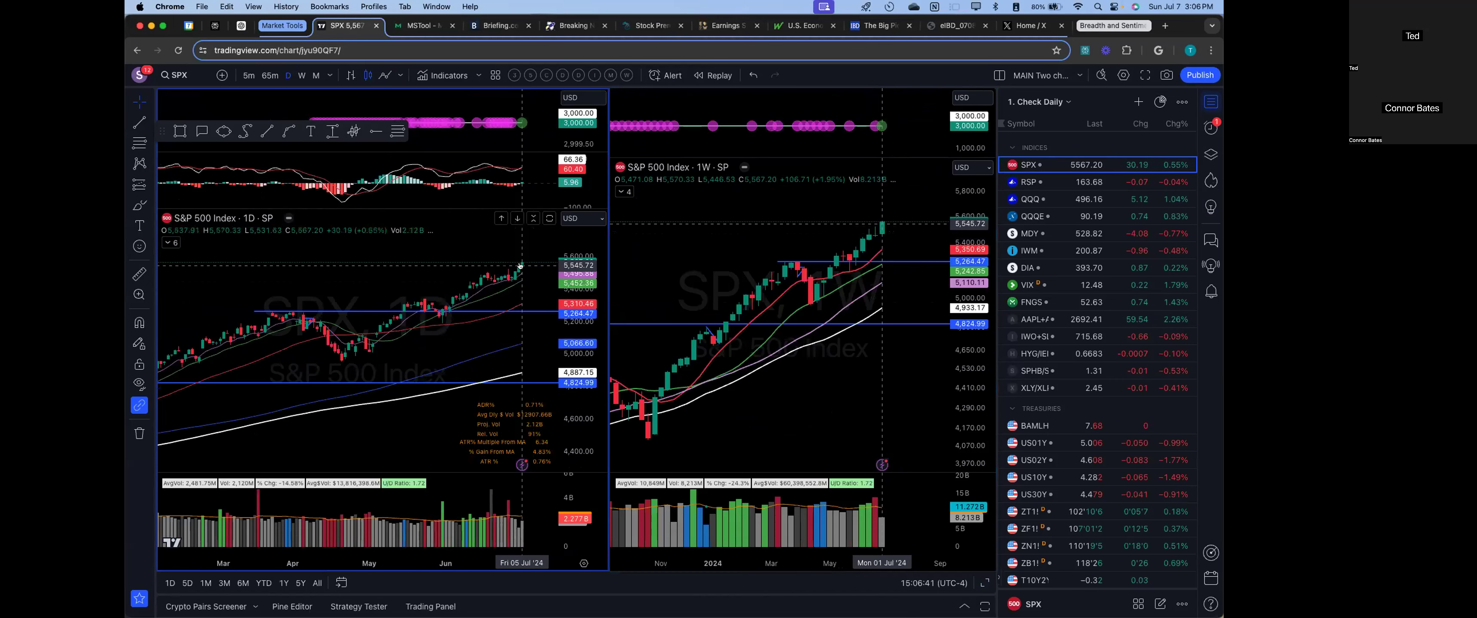
pyautogui.scroll(-1, 858, 265)
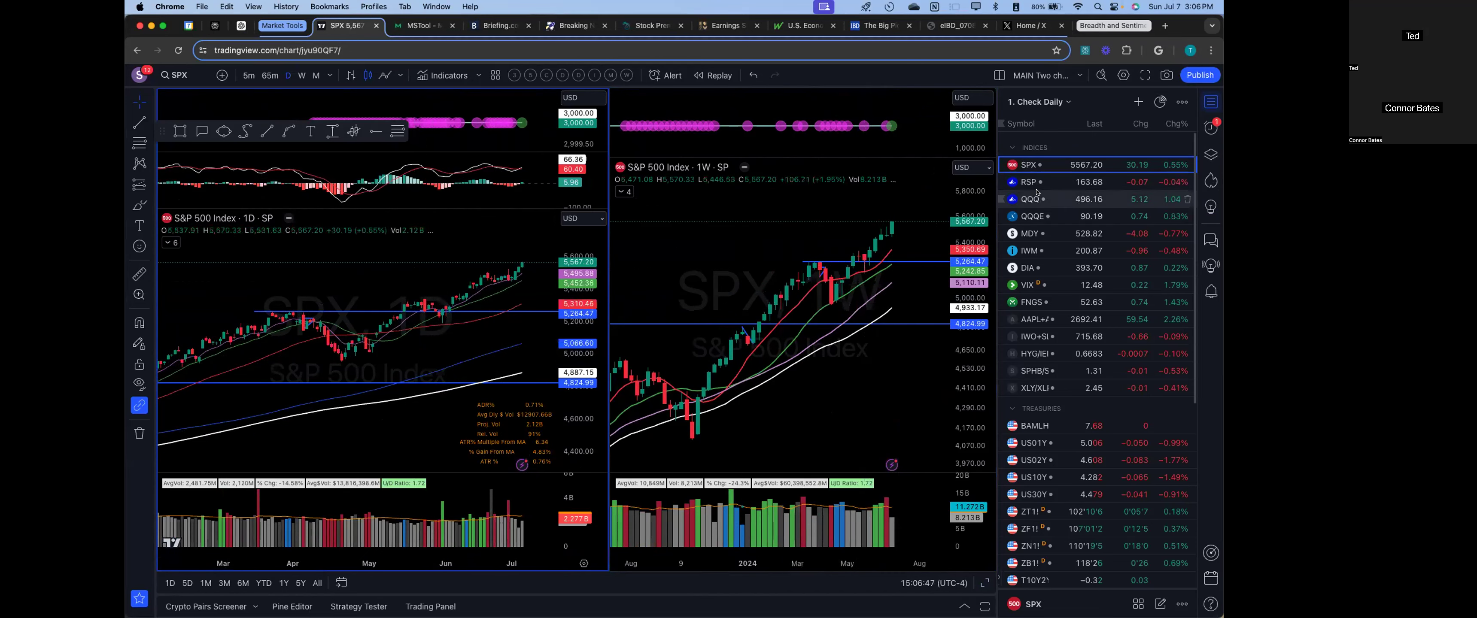
# Step: Load RSP from the watchlist and review its daily and weekly price history
pyautogui.click(1047, 183)
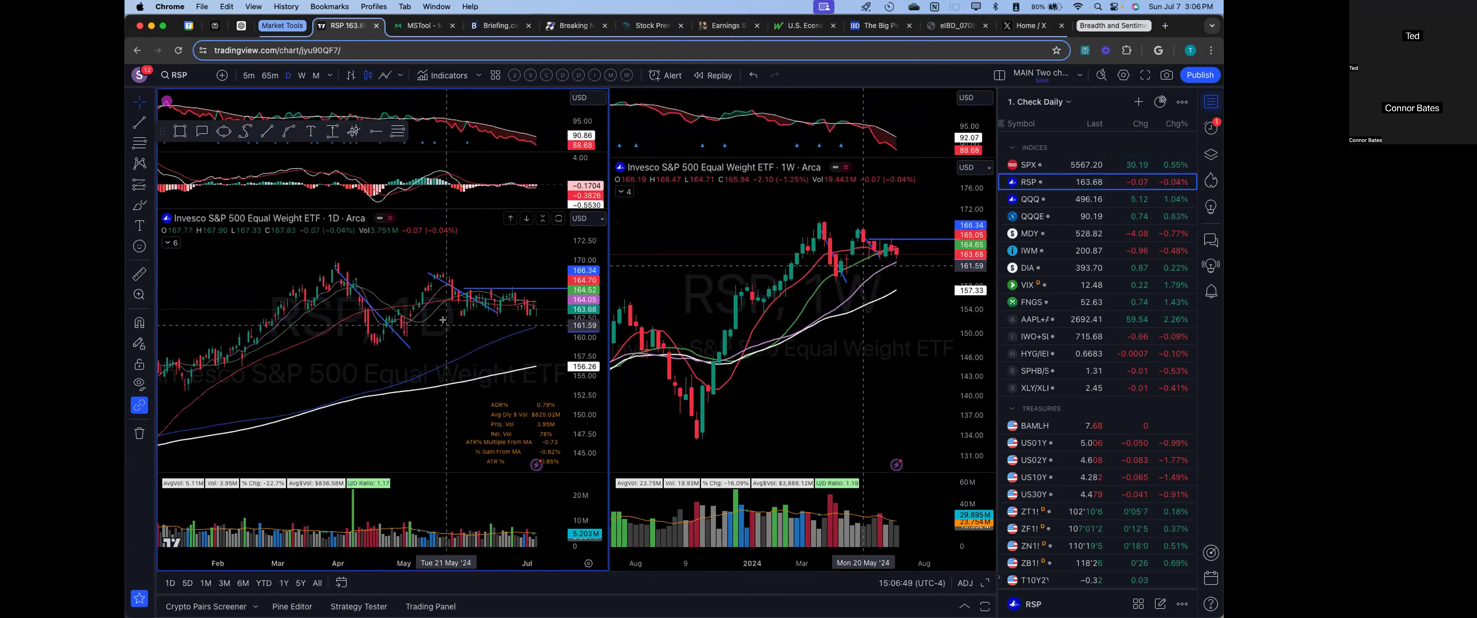
pyautogui.scroll(-3, 459, 310)
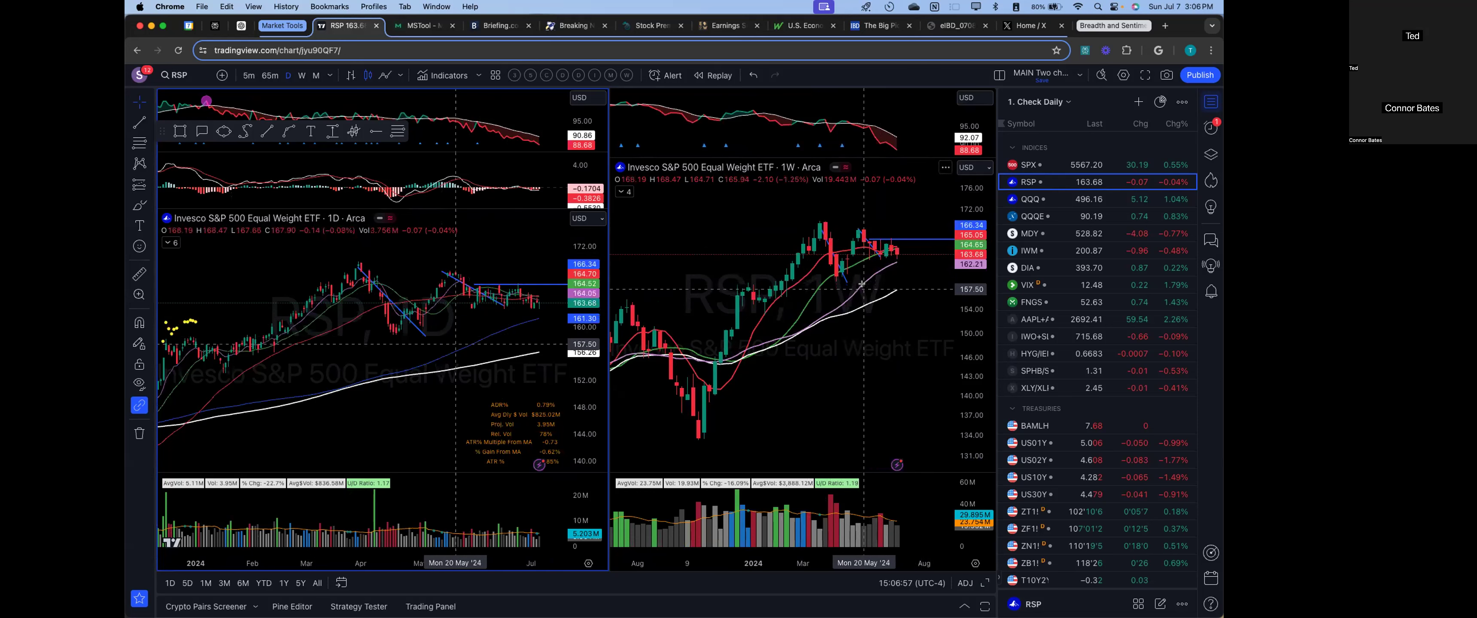
pyautogui.scroll(-1, 746, 287)
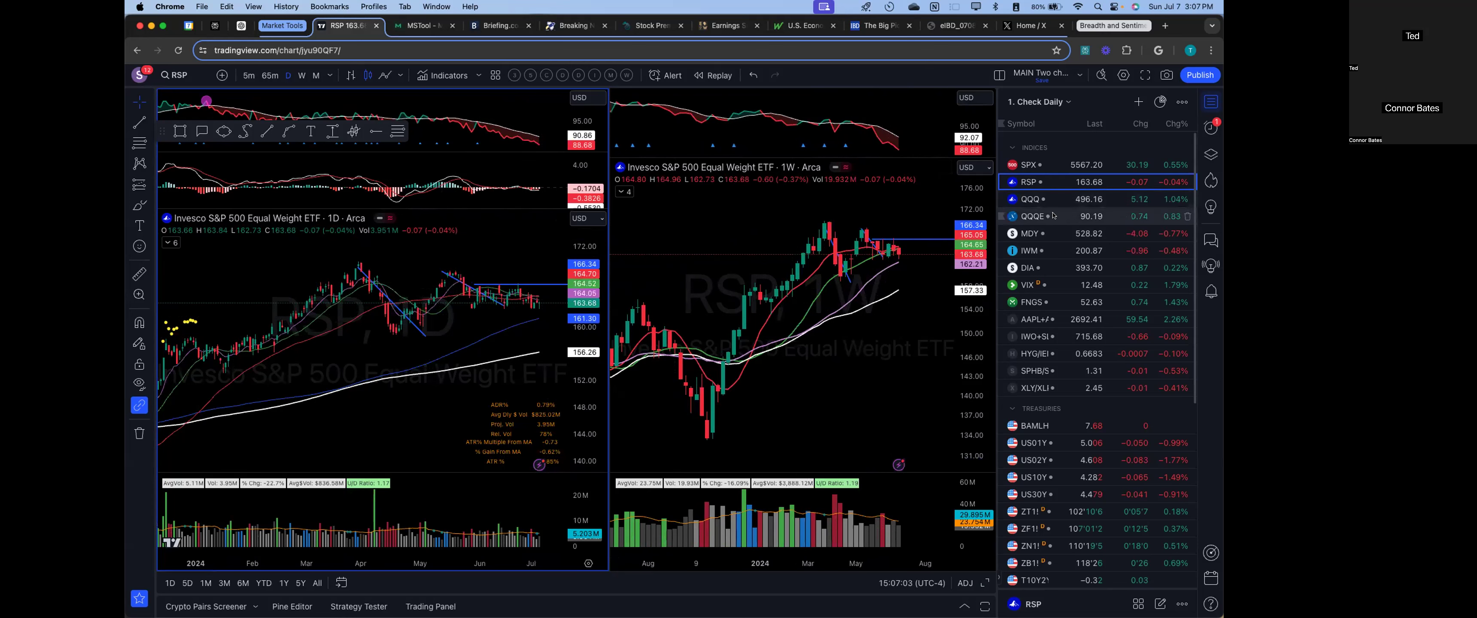
# Step: Load QQQE from the watchlist and examine its weekly chart from 2022 through the recent highs
pyautogui.click(1070, 219)
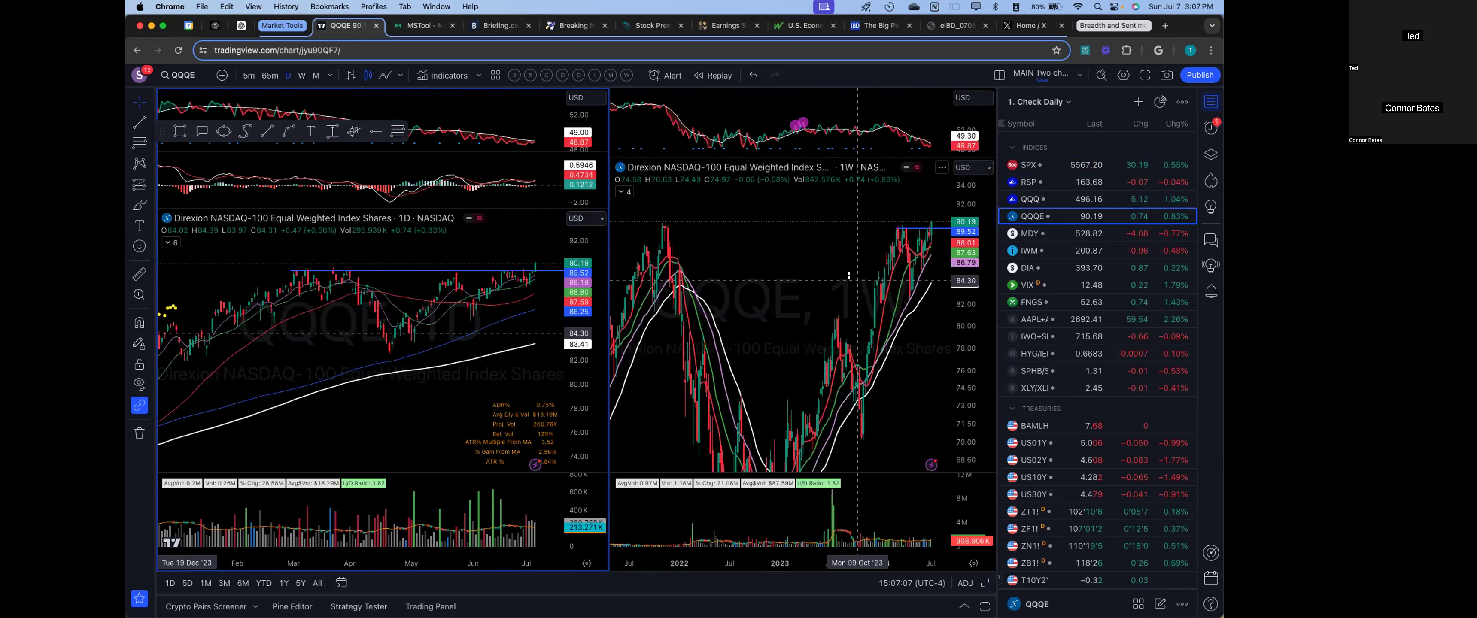
pyautogui.rightClick(820, 272)
pyautogui.click(848, 175)
pyautogui.scroll(-5, 845, 272)
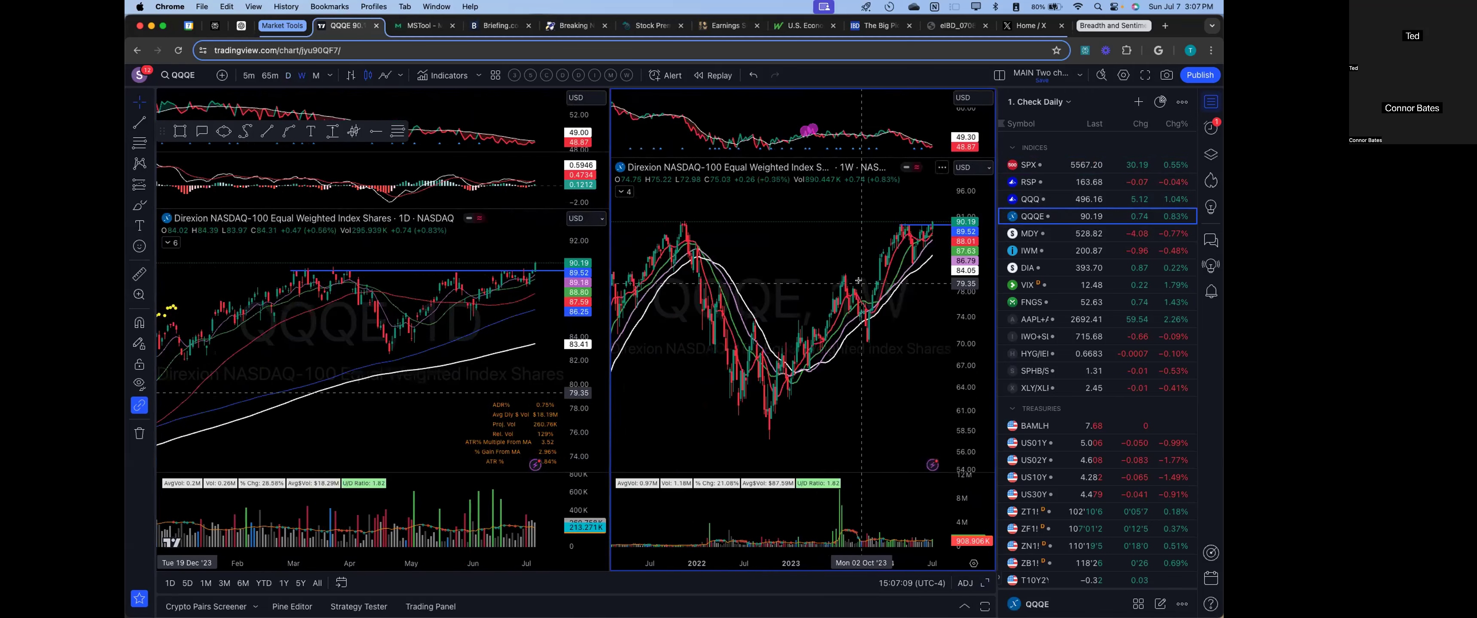
pyautogui.scroll(5, 854, 265)
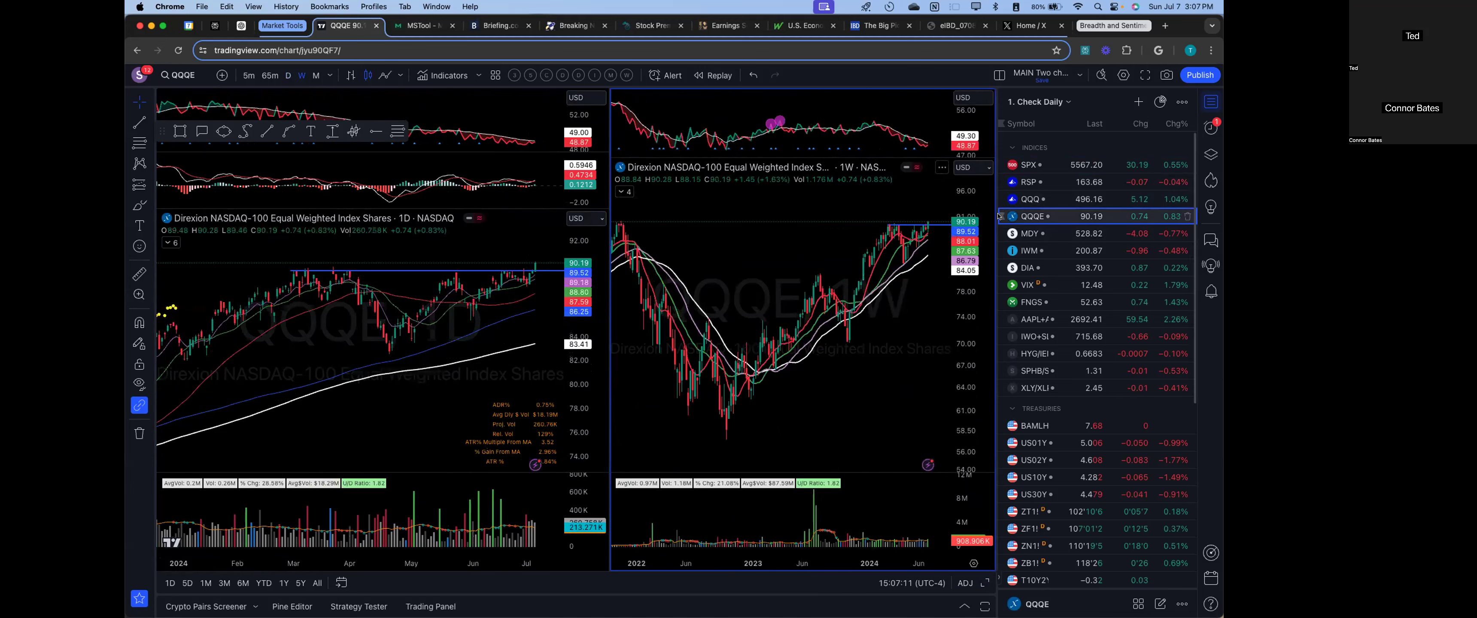
pyautogui.scroll(1, 830, 264)
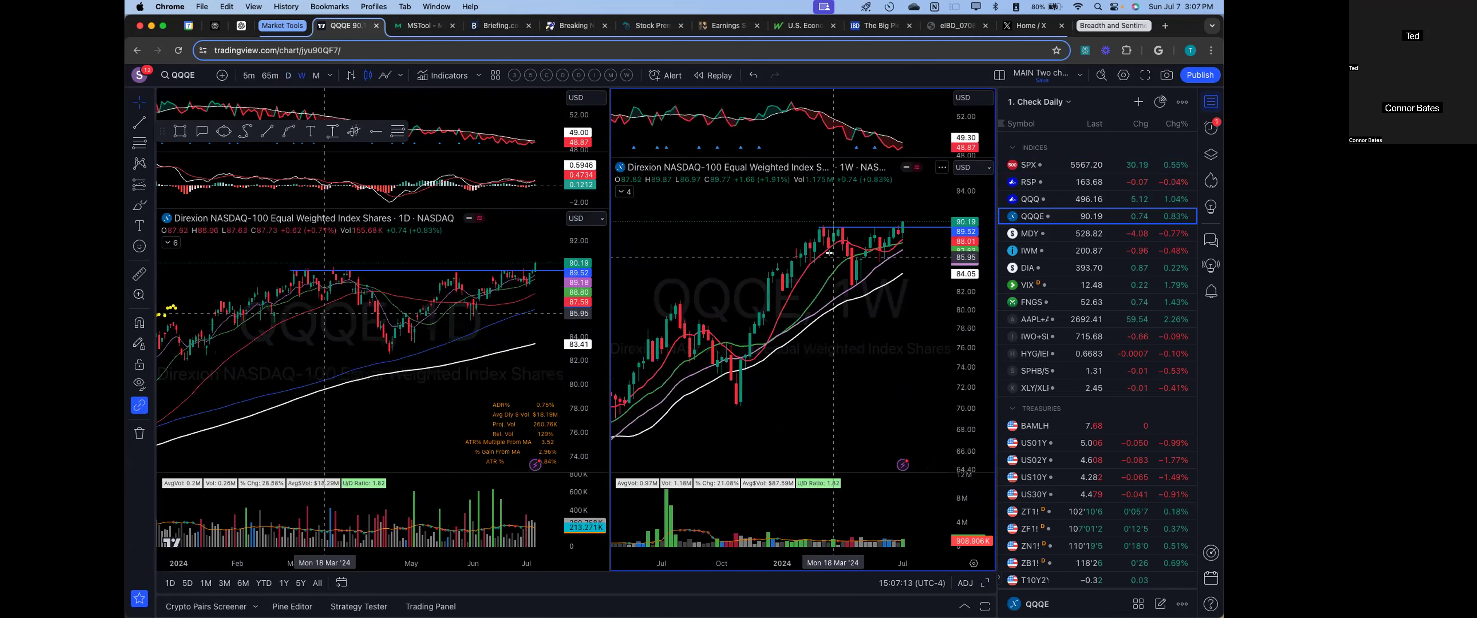
# Step: Show the QQQ charts and step through the index symbols down to DIA
pyautogui.click(1065, 200)
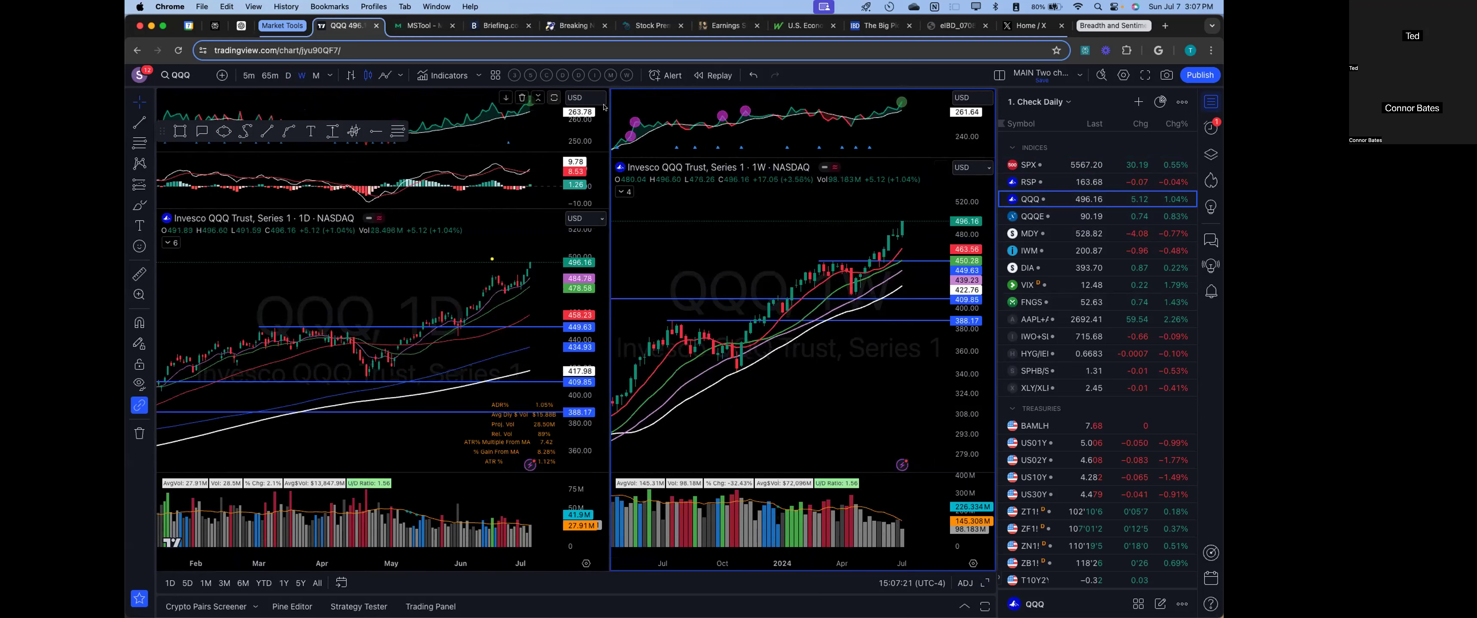
pyautogui.press('Down')
pyautogui.press('Down')
pyautogui.press('Down')
pyautogui.press('Down')
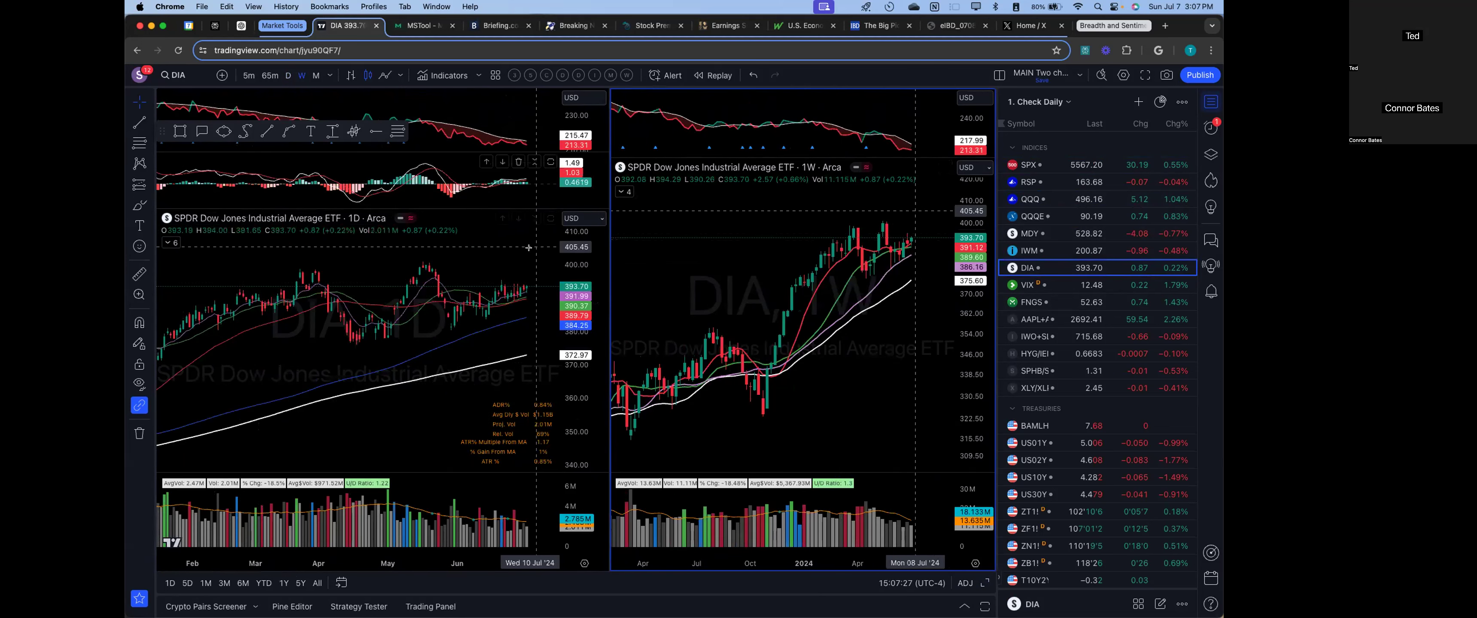
# Step: Measure the mid-June price move on the DIA daily chart and look over its weekly chart
pyautogui.keyDown('shift'); pyautogui.click(486, 283); pyautogui.keyUp('shift')
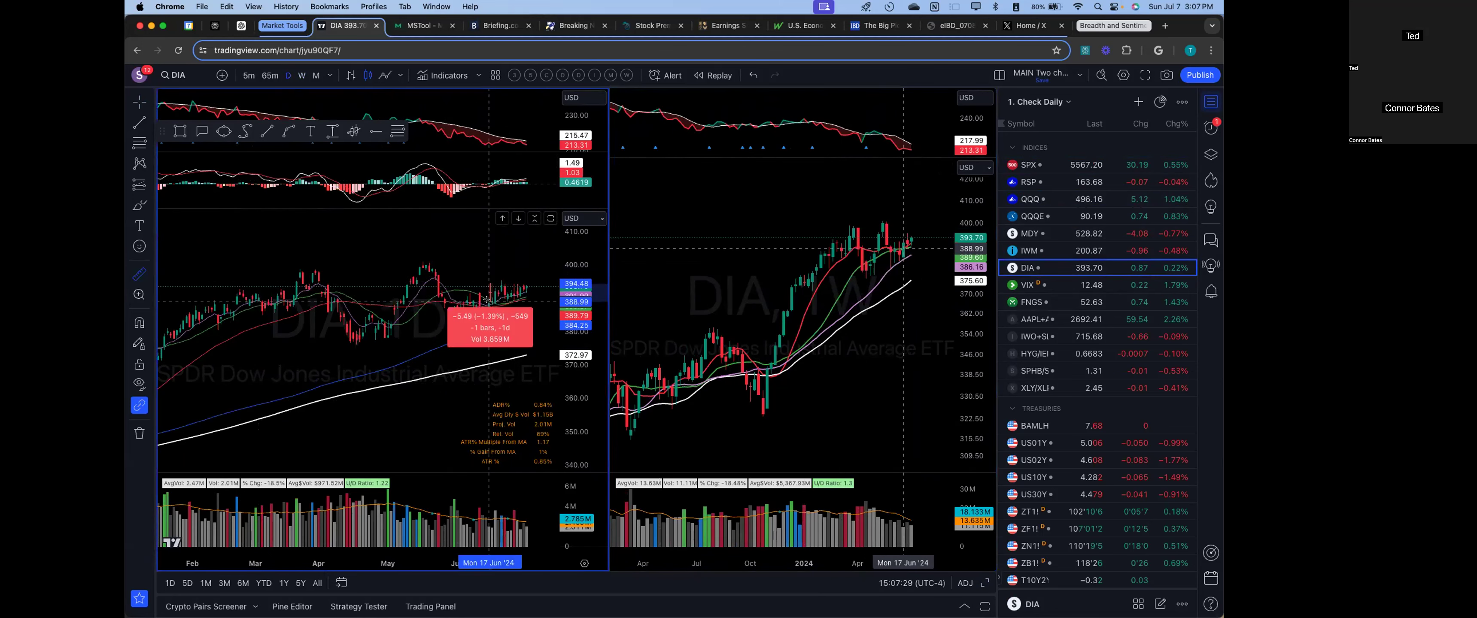
pyautogui.click(486, 299)
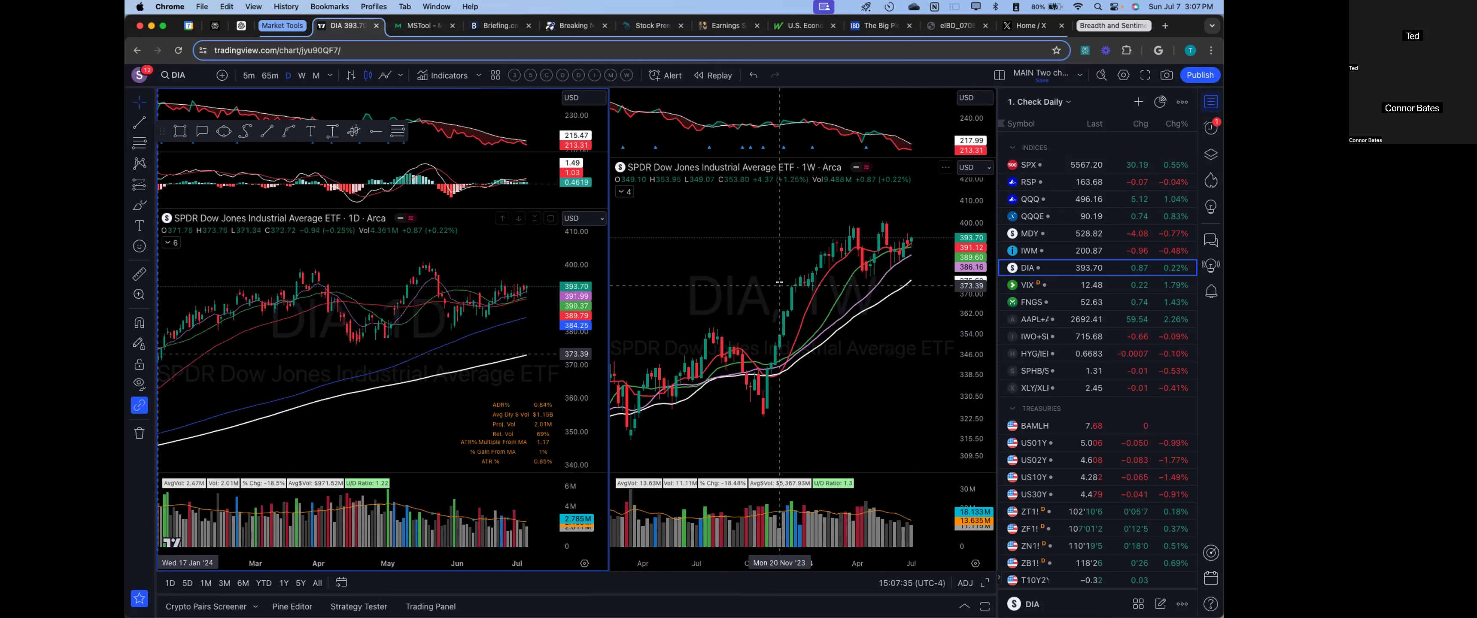
pyautogui.scroll(2, 780, 276)
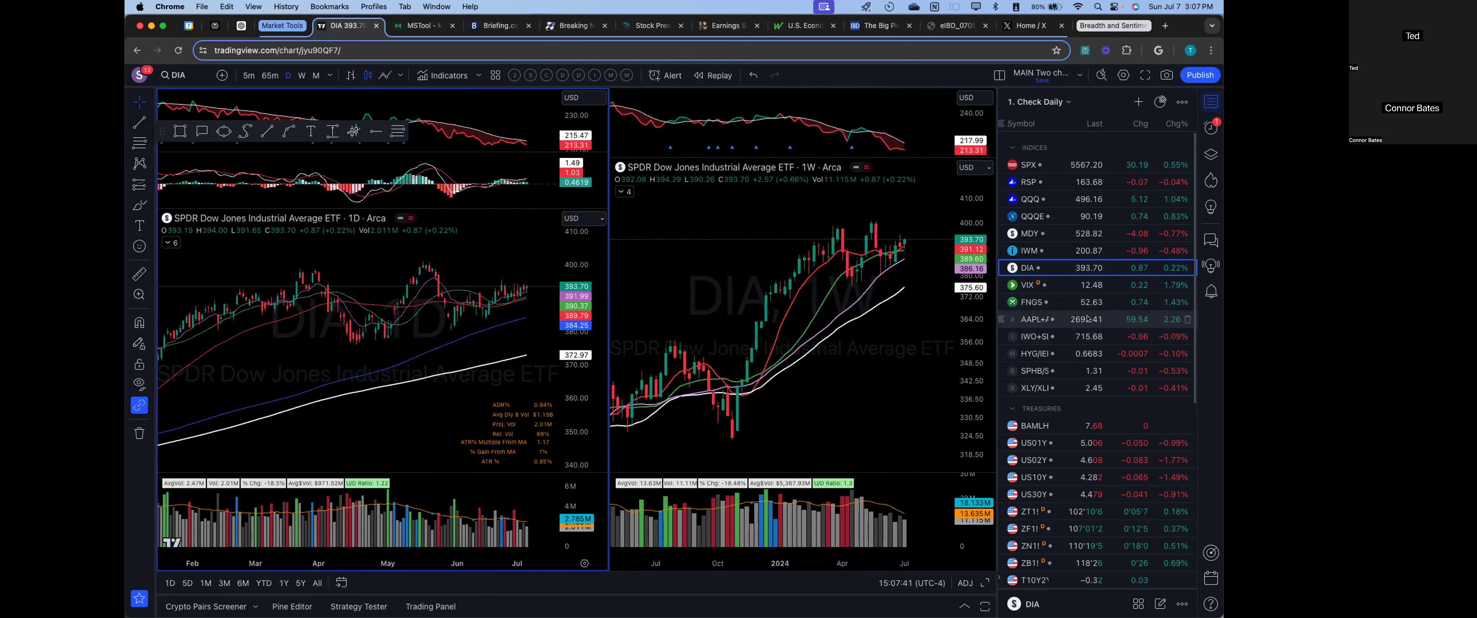
# Step: Review the daily and weekly charts of FNGS and the combined AAPL+AMZN+MSFT+META mega-cap basket
pyautogui.click(1055, 302)
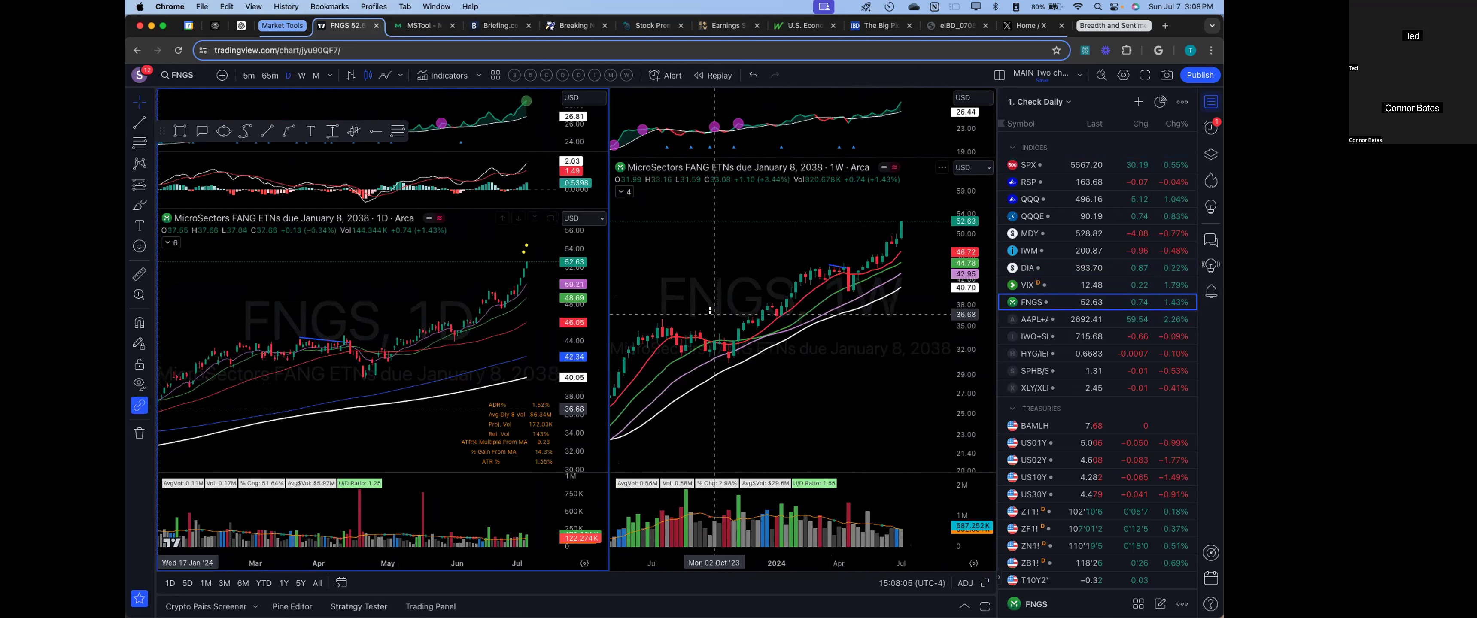
pyautogui.press('Down')
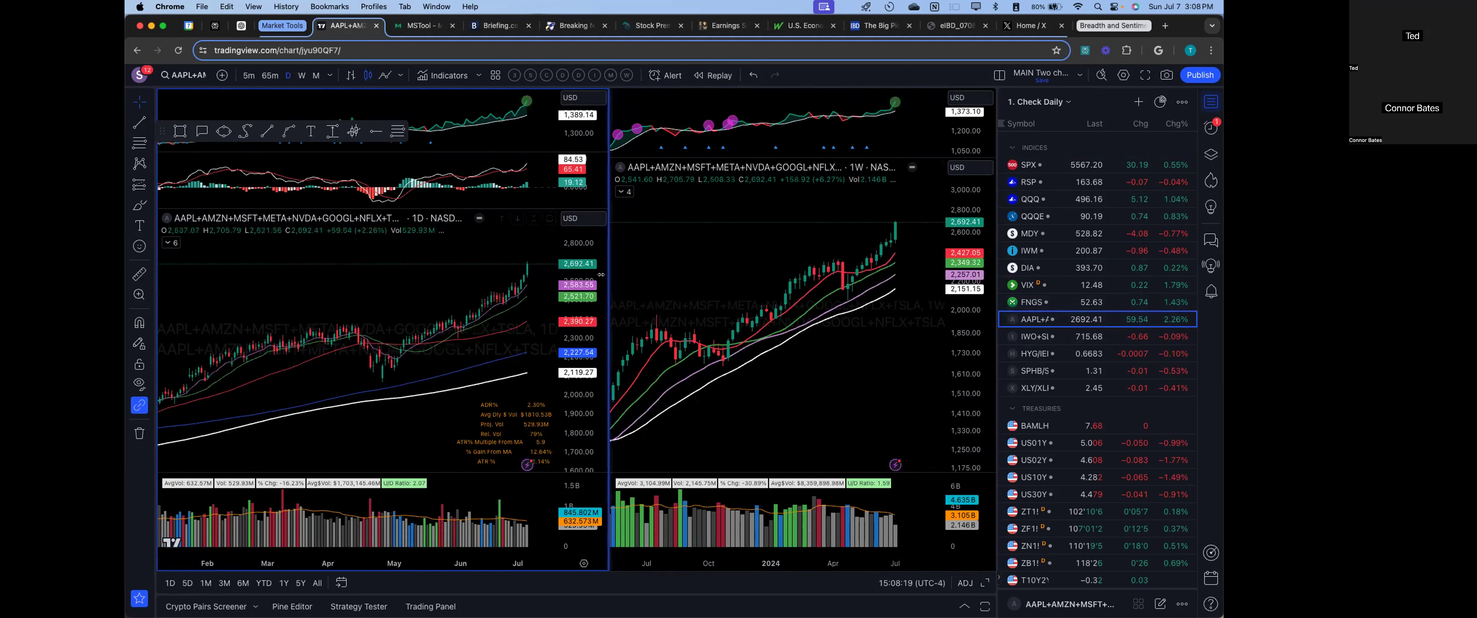
# Step: Load the combined IWO+SLYG+MDYG+QQQJ growth basket and examine its weekly history back to before 2022
pyautogui.click(1093, 338)
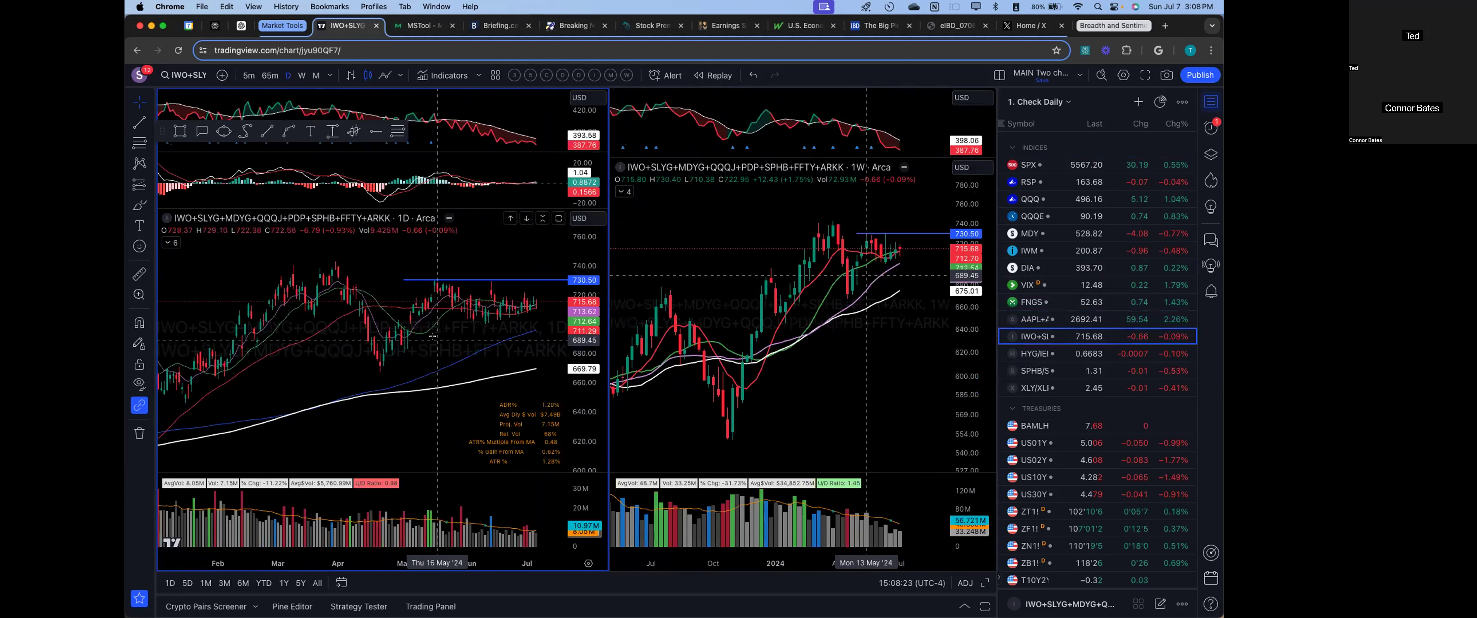
pyautogui.scroll(-2, 433, 337)
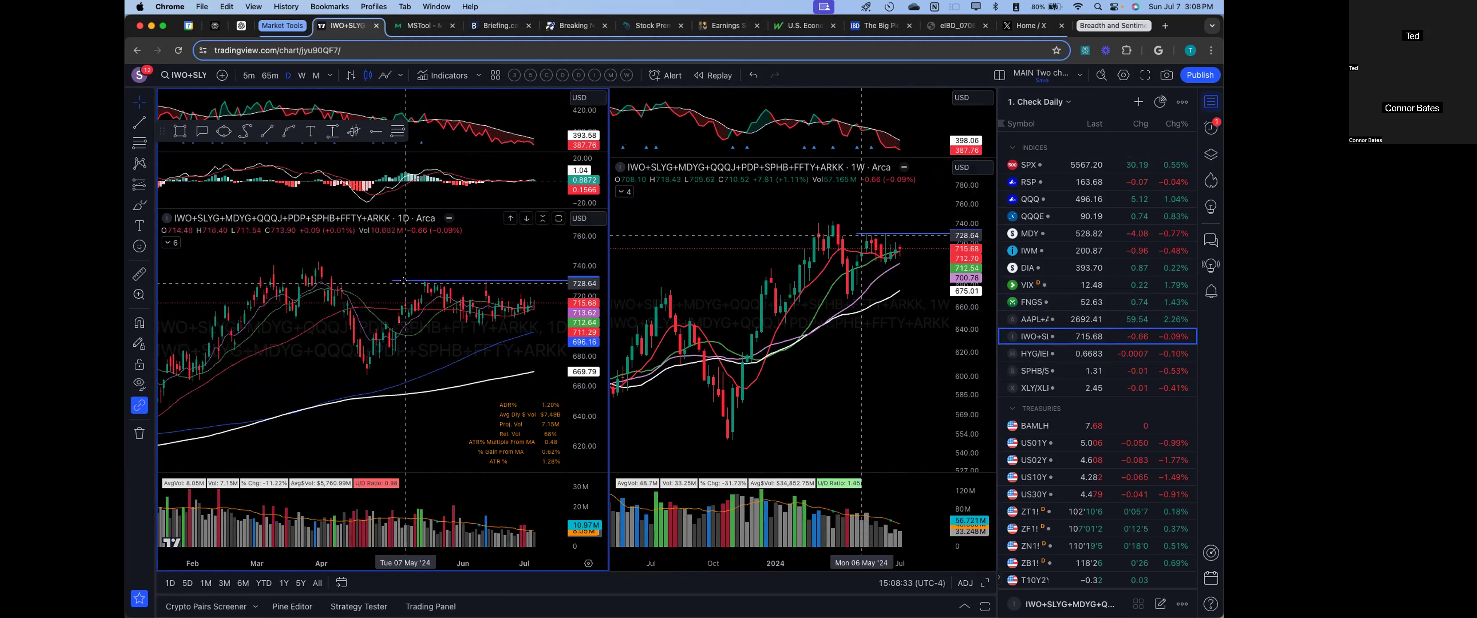
pyautogui.scroll(-5, 816, 299)
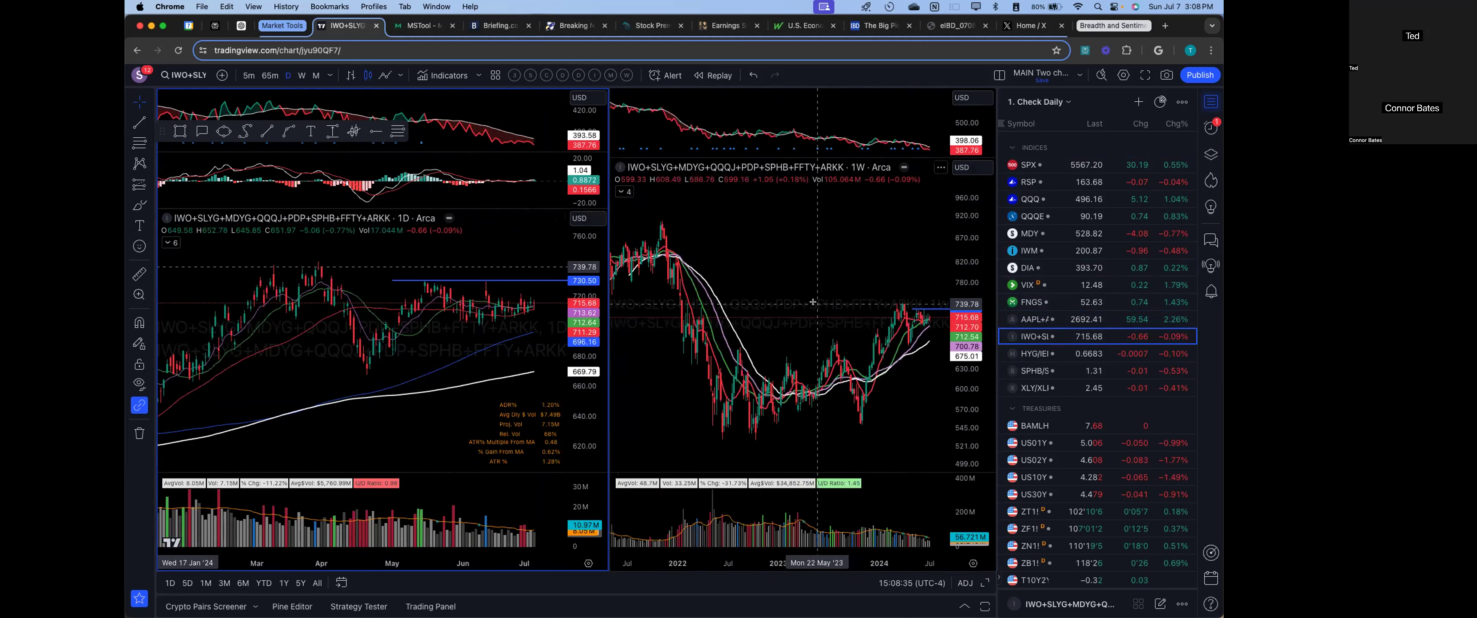
pyautogui.scroll(1, 815, 299)
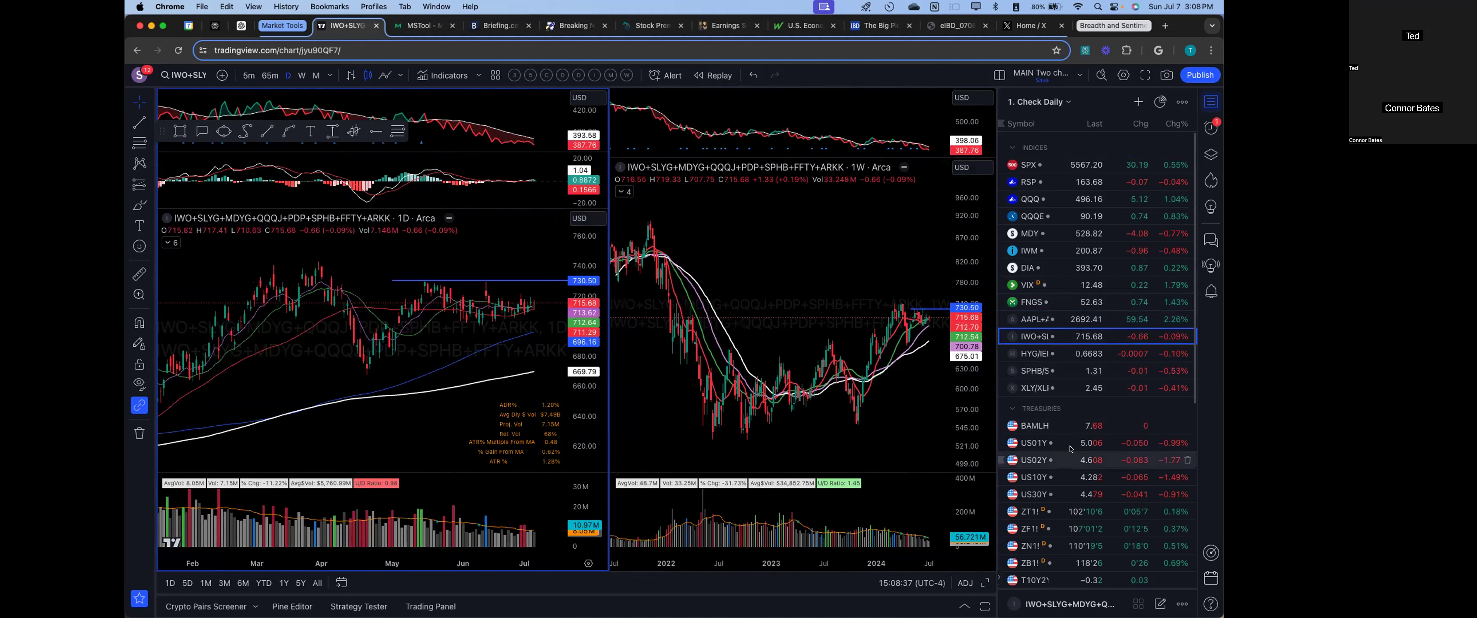
# Step: Step through the Treasury yield charts from US01Y and US02Y to US30Y
pyautogui.click(1090, 443)
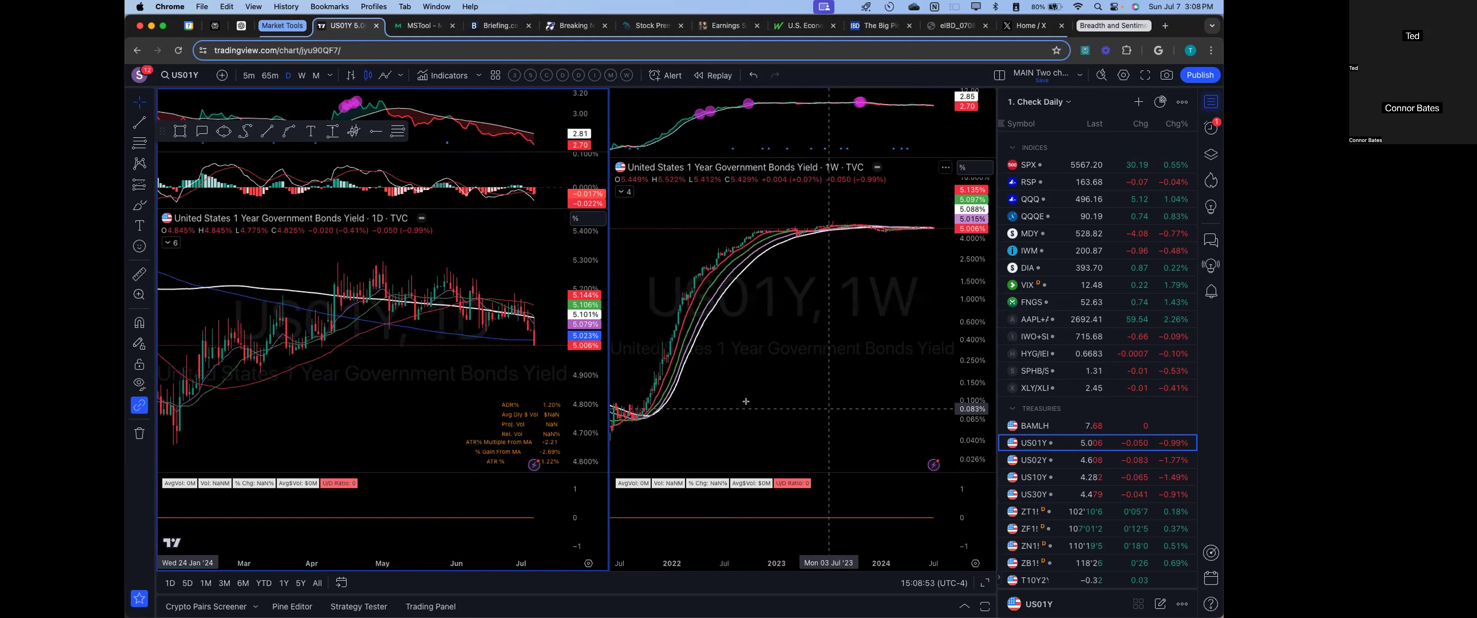
pyautogui.click(1107, 460)
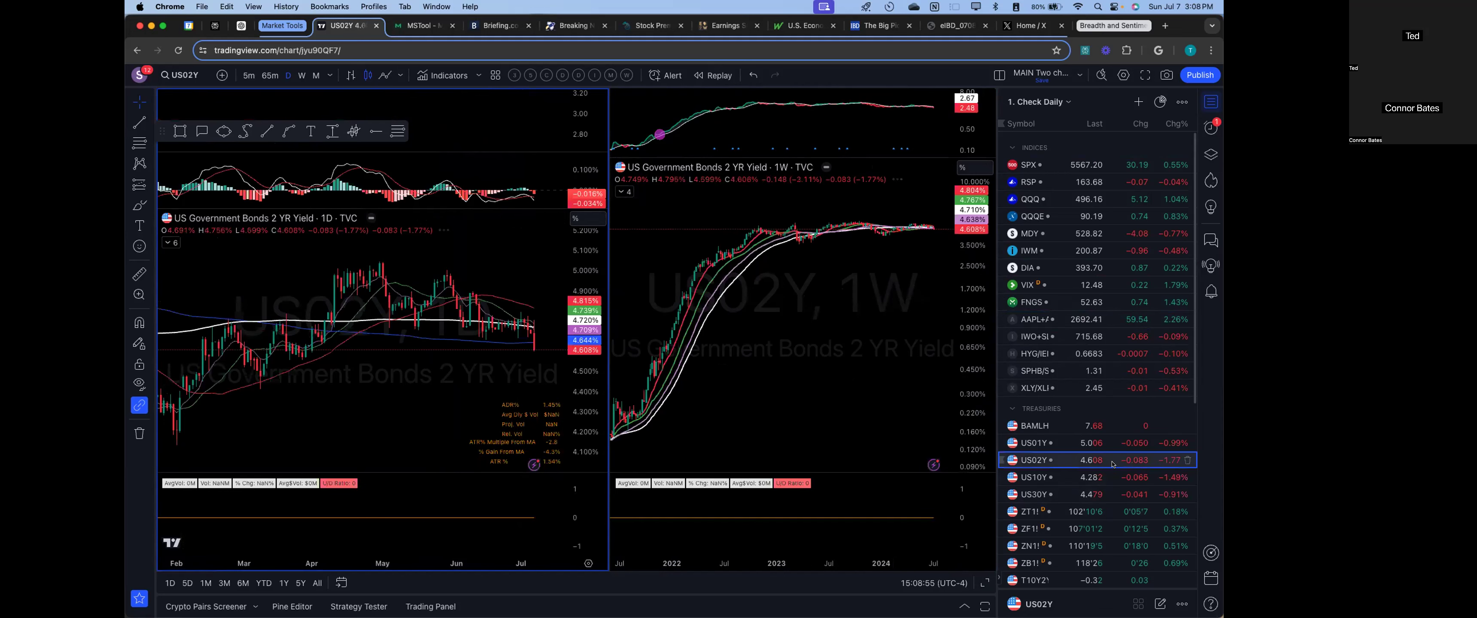
pyautogui.press('Down')
pyautogui.press('Down')
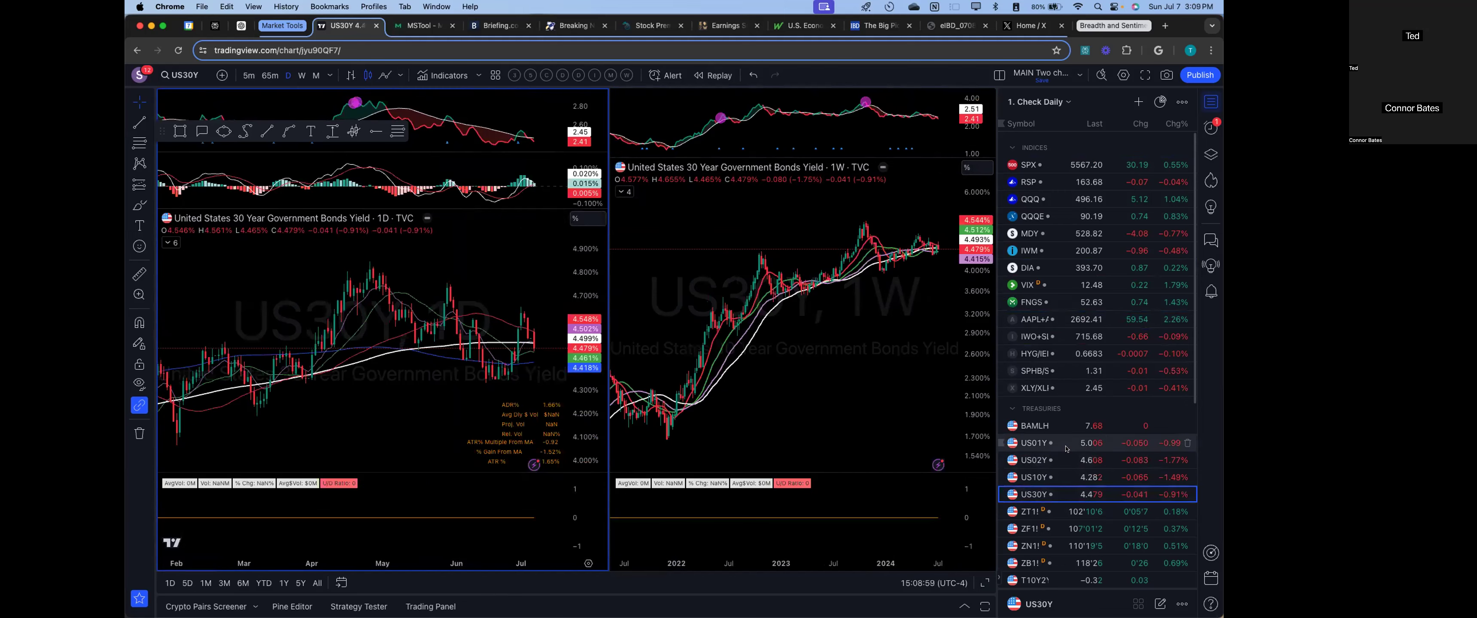
# Step: Go through the Treasury futures charts from ZT1! to ZB1!
pyautogui.press('Down')
pyautogui.press('Down')
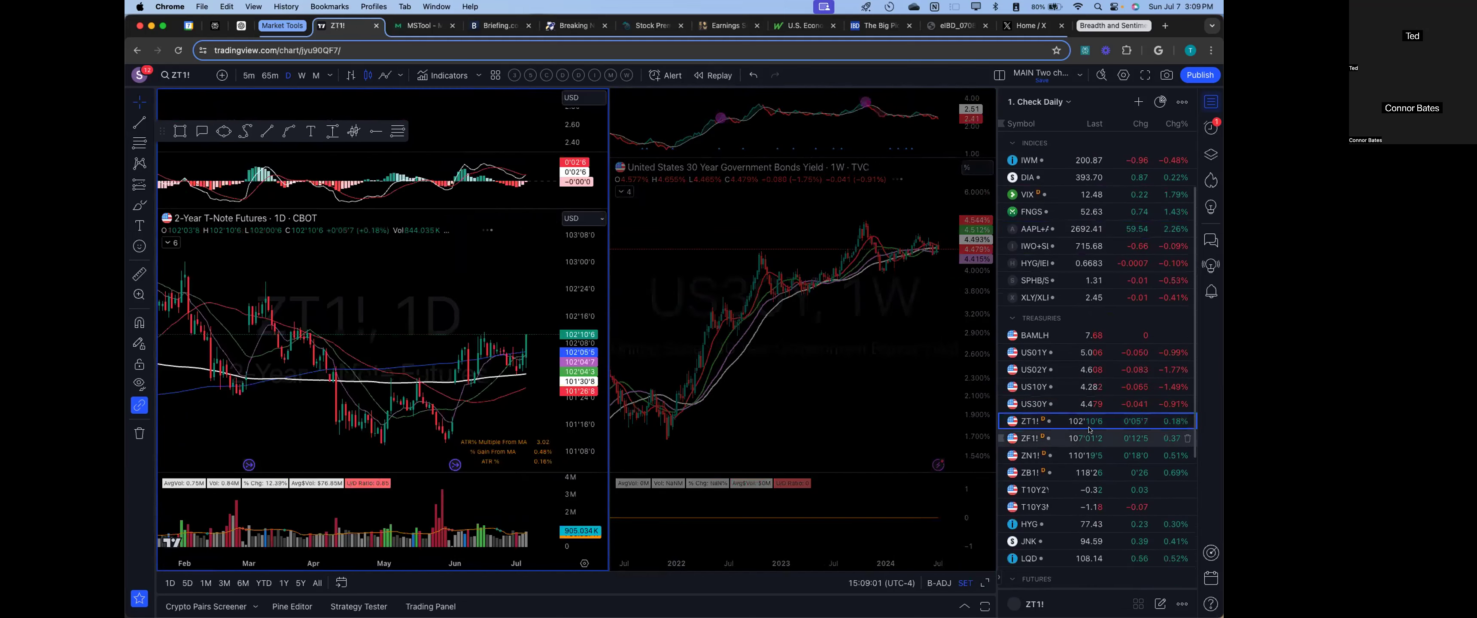
pyautogui.press('Down')
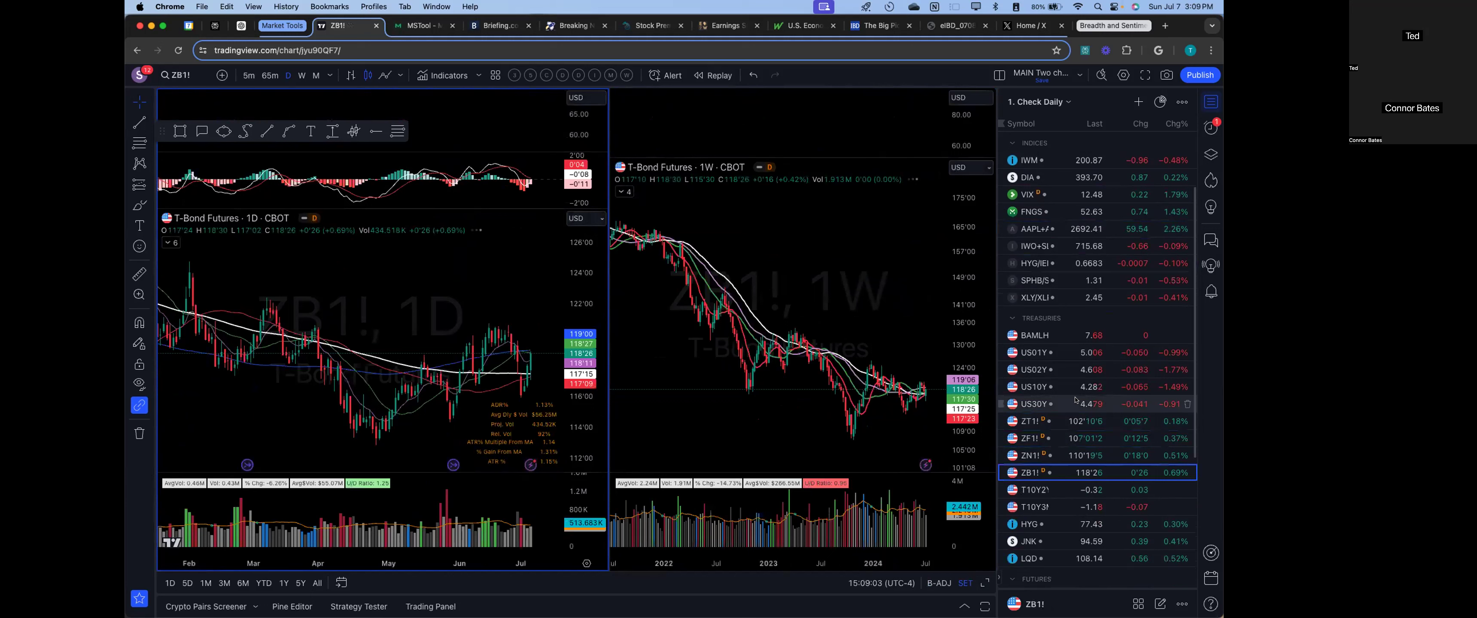
# Step: Load the U.S. Dollar Index (DXY) from the futures section and examine its weekly trend from 2022
pyautogui.scroll(-1, 1076, 399)
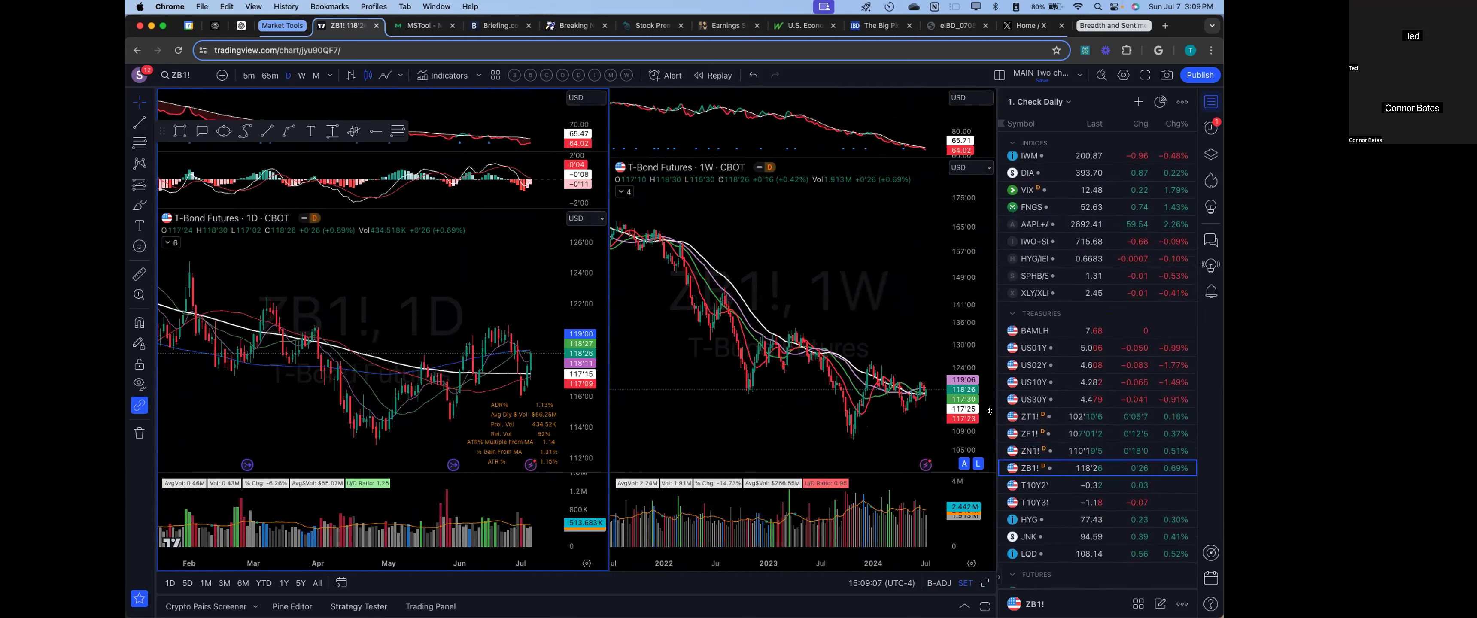
pyautogui.scroll(-1, 1082, 482)
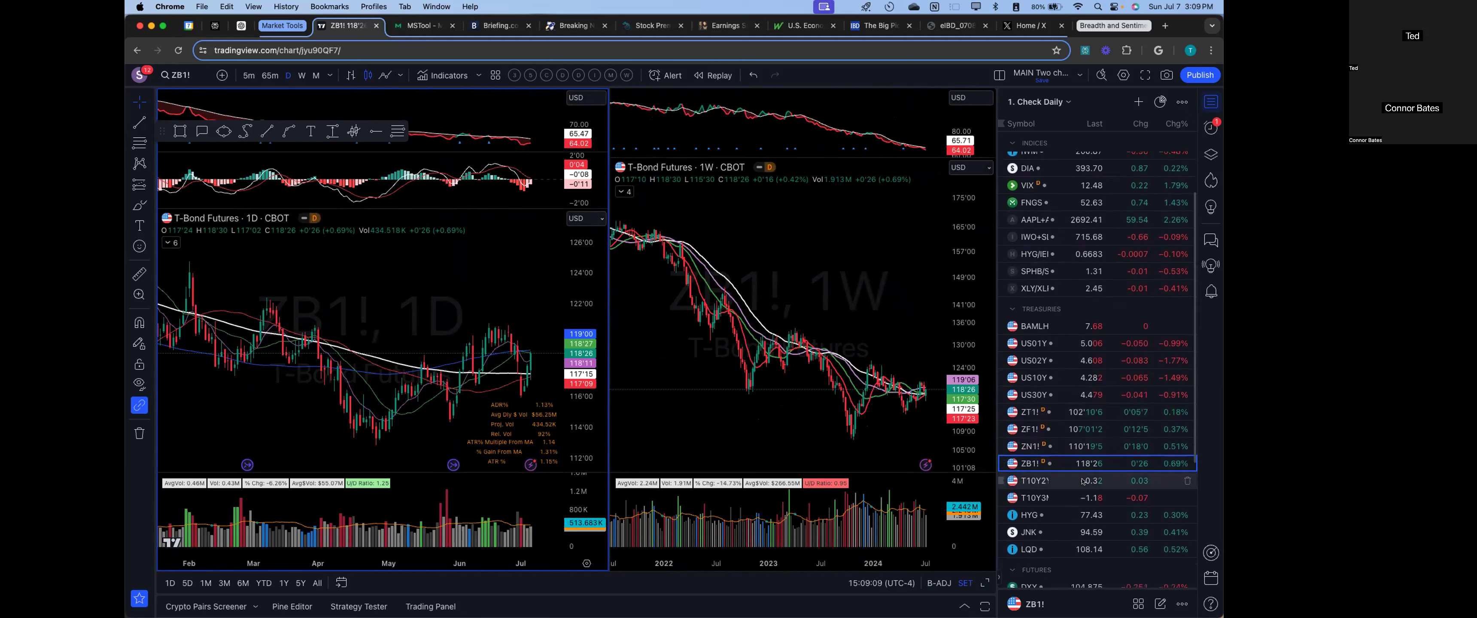
pyautogui.scroll(-3, 1091, 489)
pyautogui.click(1084, 531)
pyautogui.scroll(-5, 518, 271)
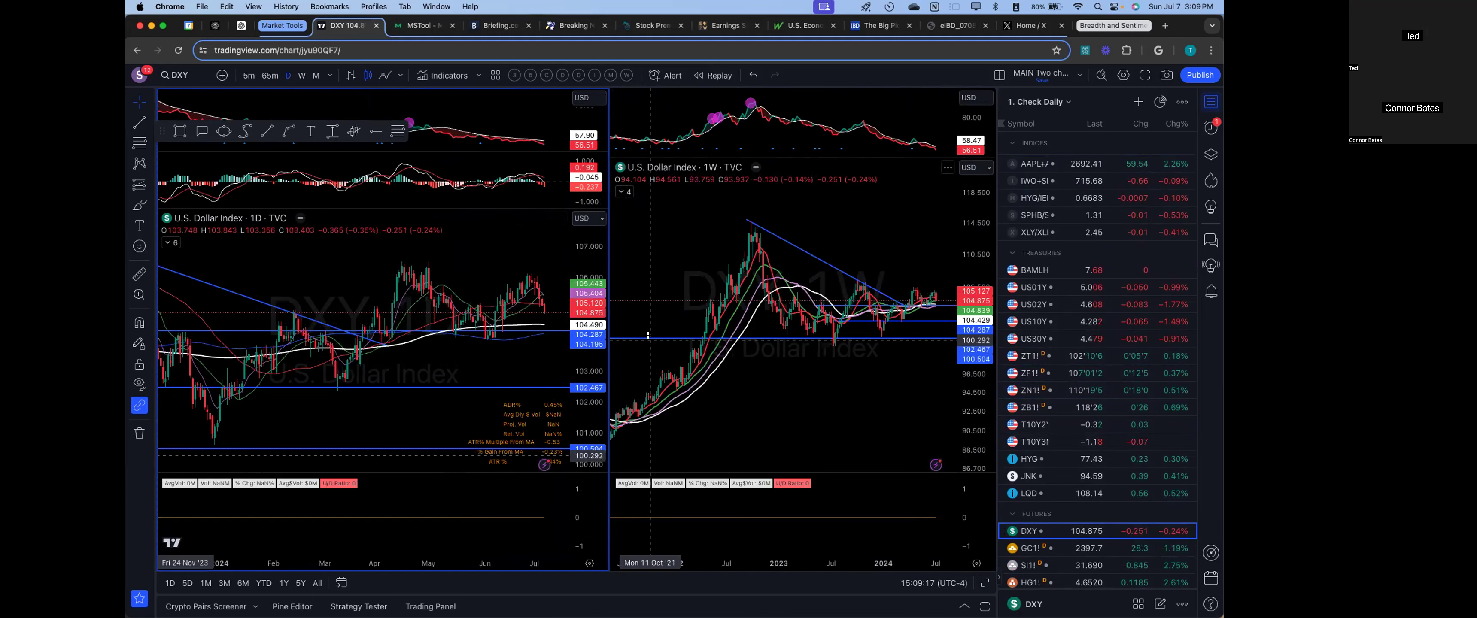
pyautogui.scroll(2, 791, 282)
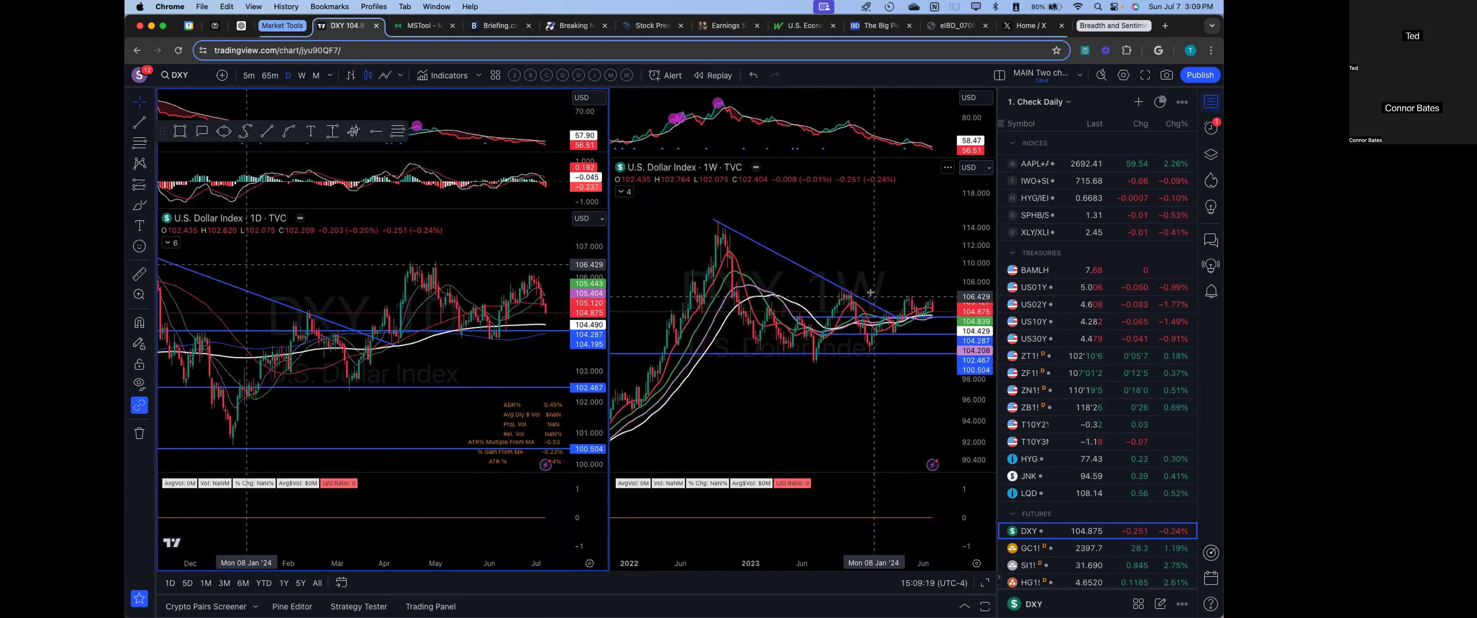
# Step: Review the gold (GC1!) and silver (SI1!) futures charts, extending silver's weekly view back to before 2021
pyautogui.press('Down')
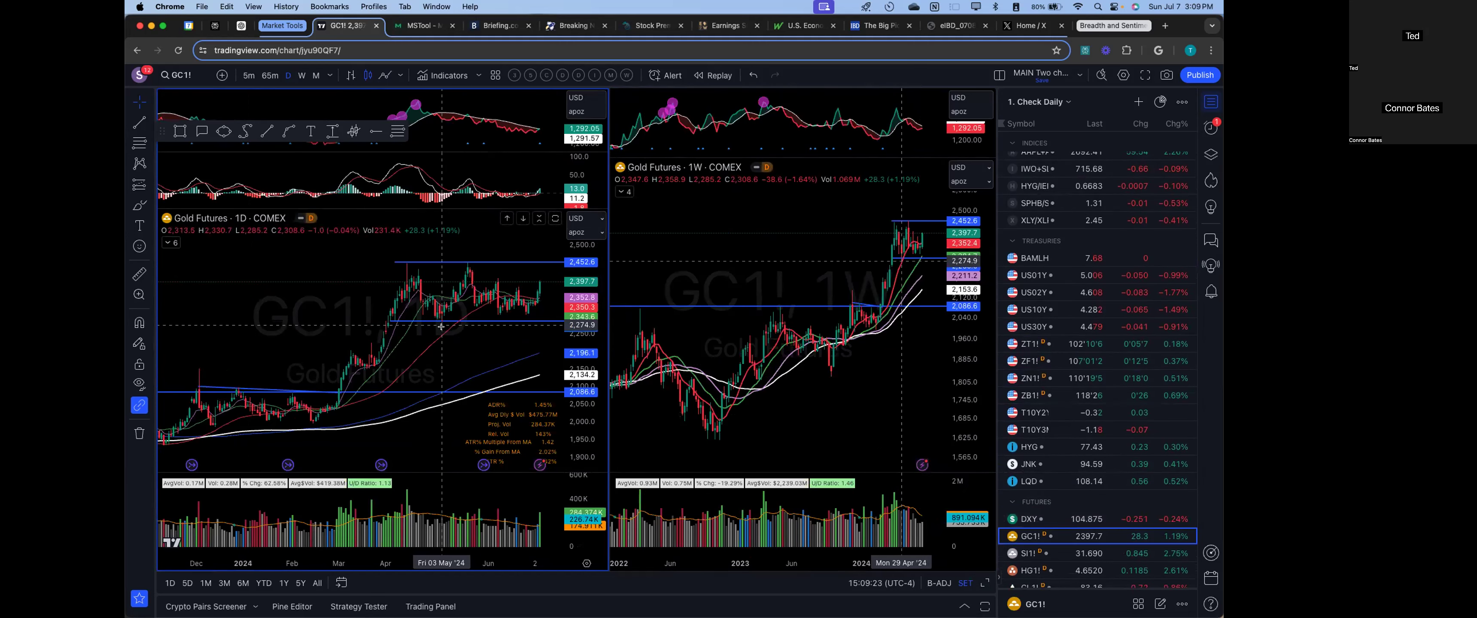
pyautogui.scroll(1, 817, 292)
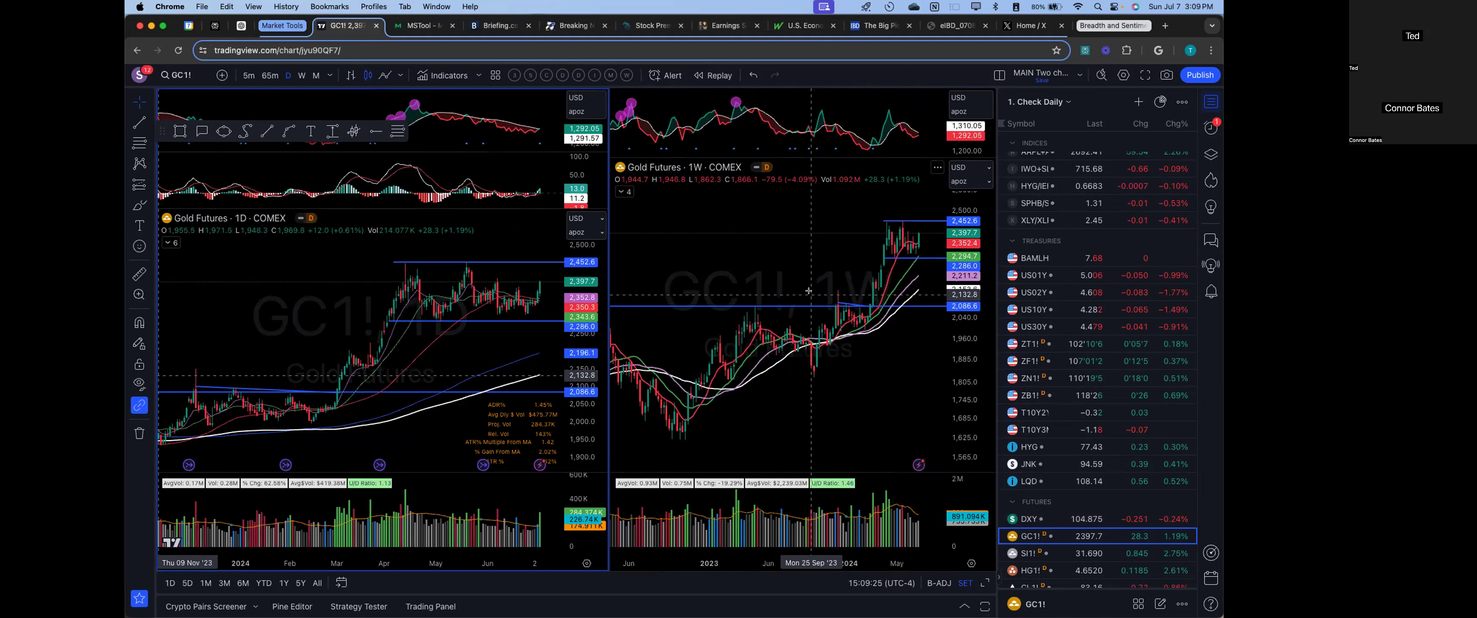
pyautogui.press('Down')
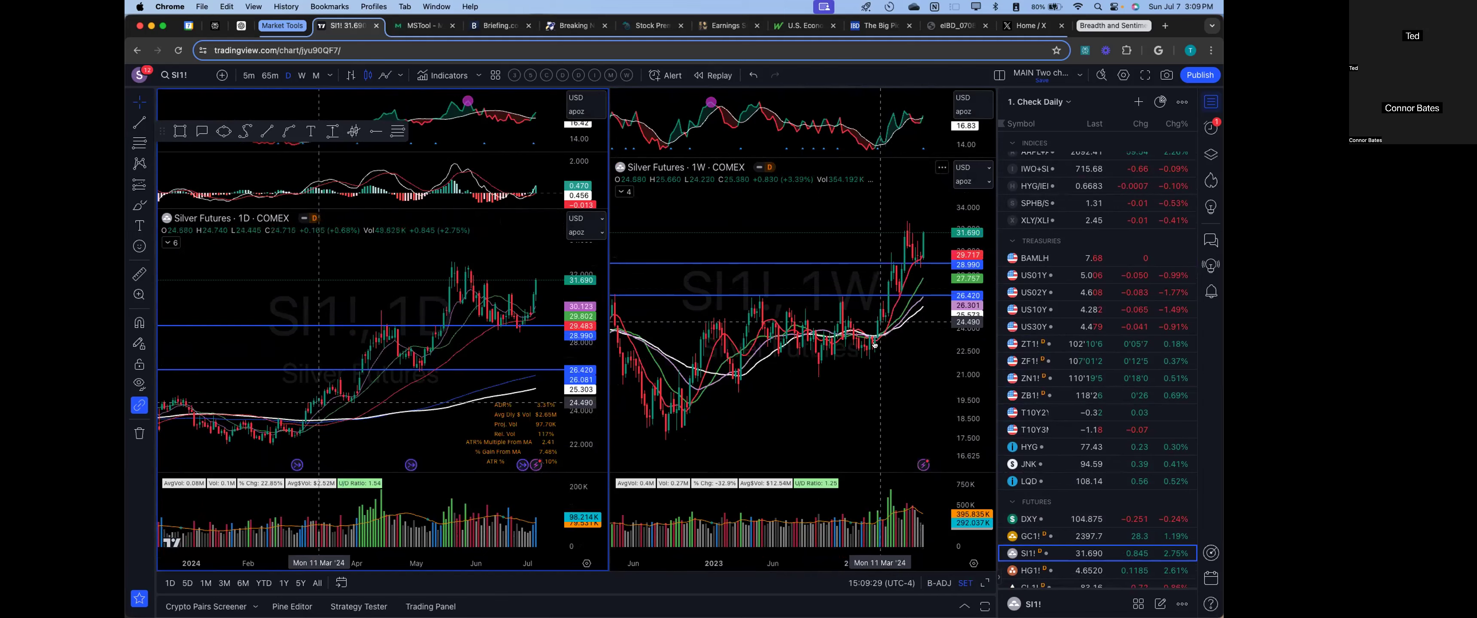
pyautogui.scroll(-4, 874, 344)
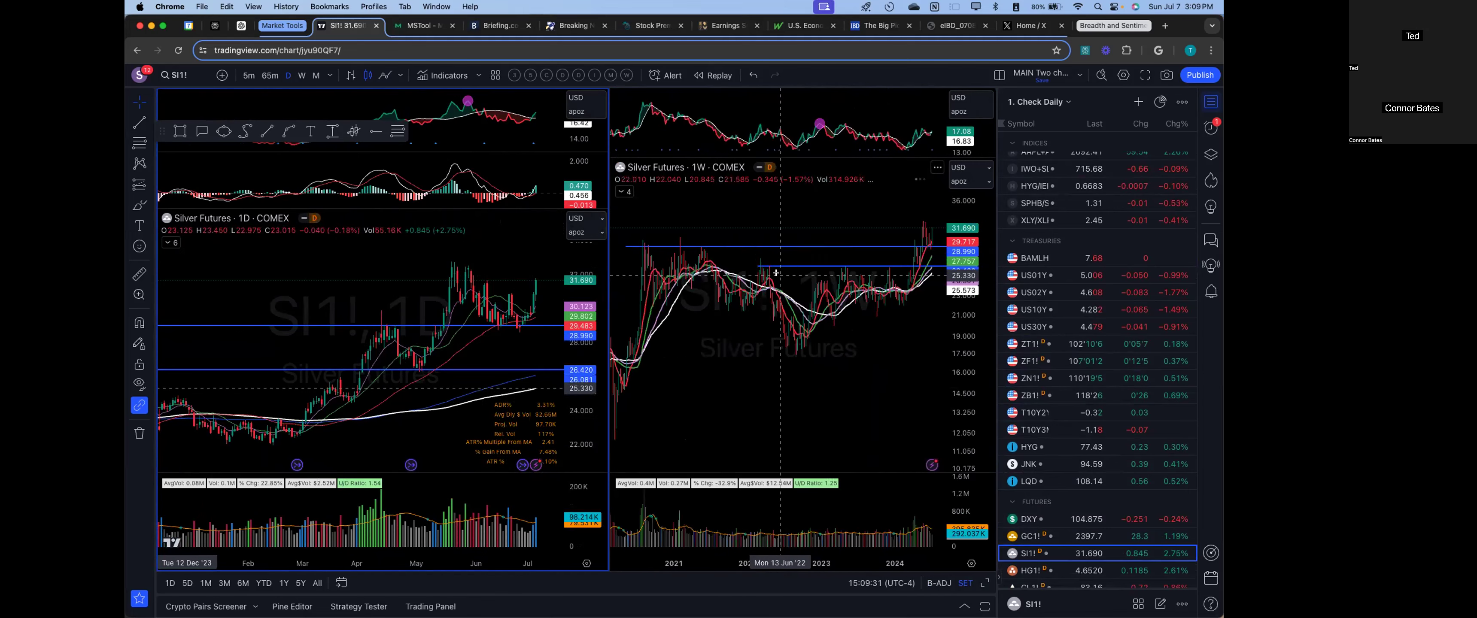
# Step: Go through the copper (HG1!), crude oil (CL1!) and gasoline (RB1!) futures charts, examining copper's weekly trend up close
pyautogui.press('Down')
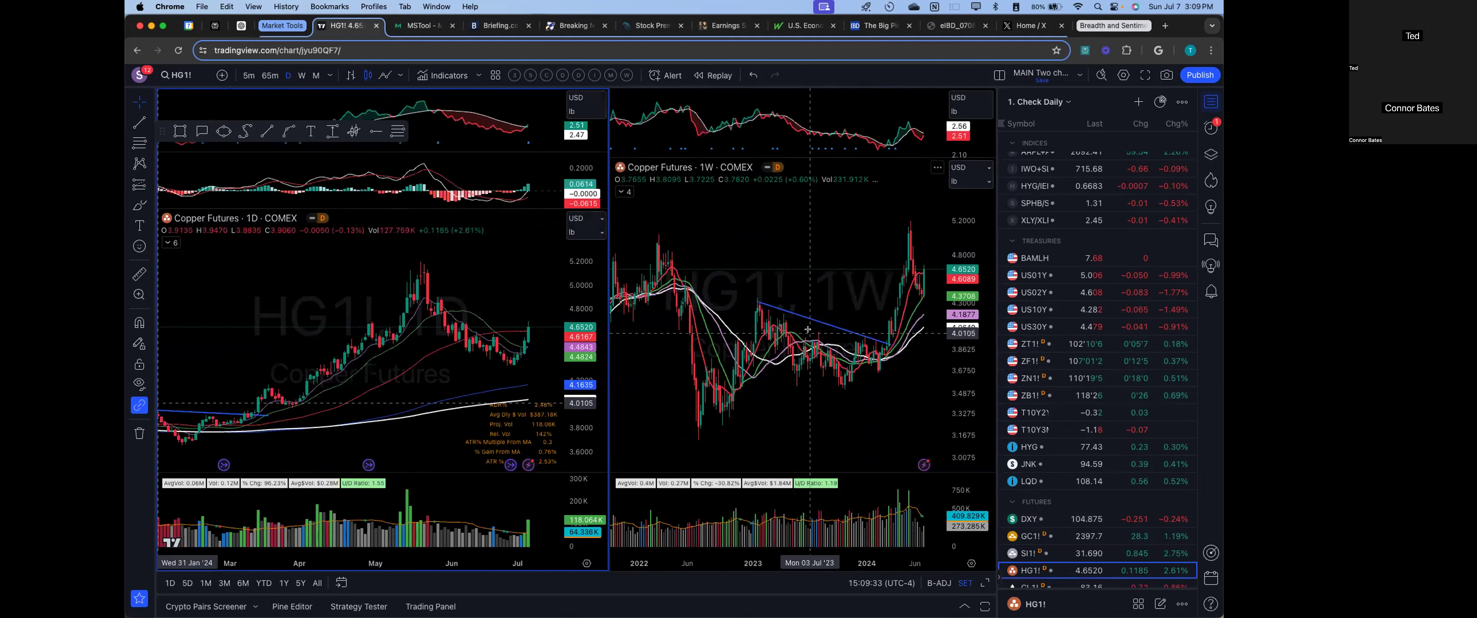
pyautogui.scroll(4, 875, 300)
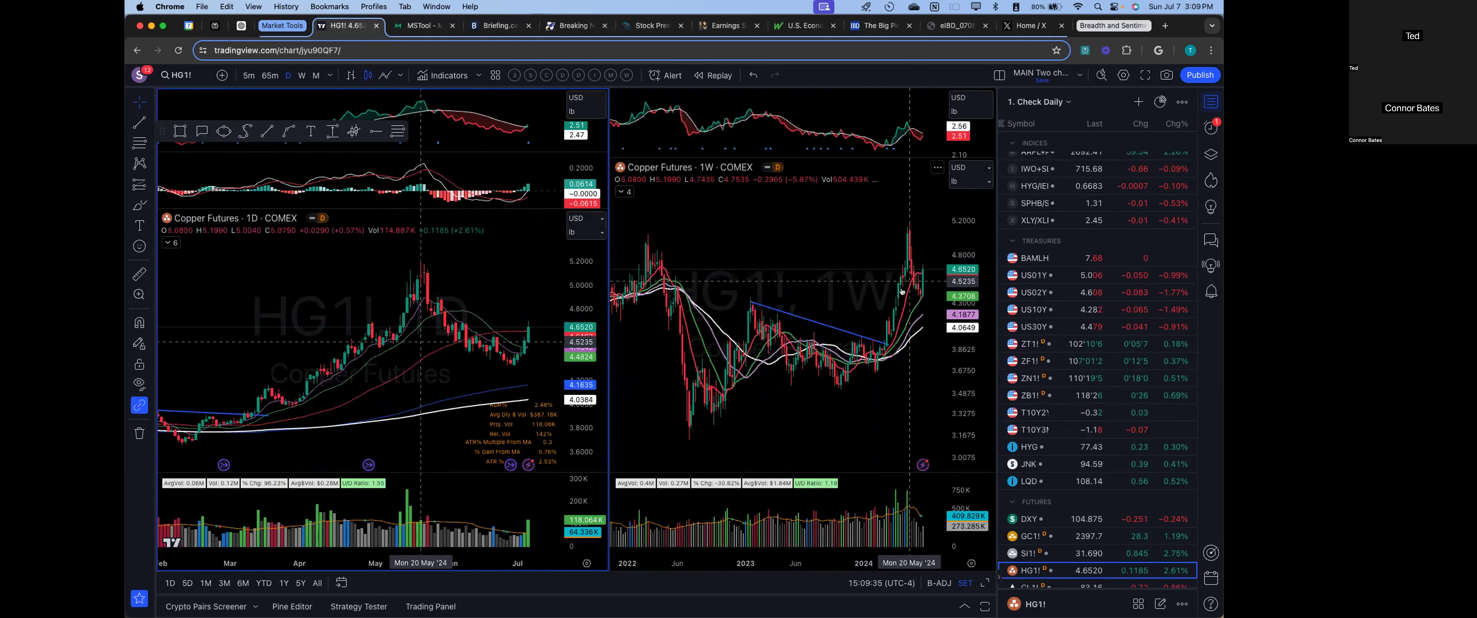
pyautogui.scroll(2, 889, 310)
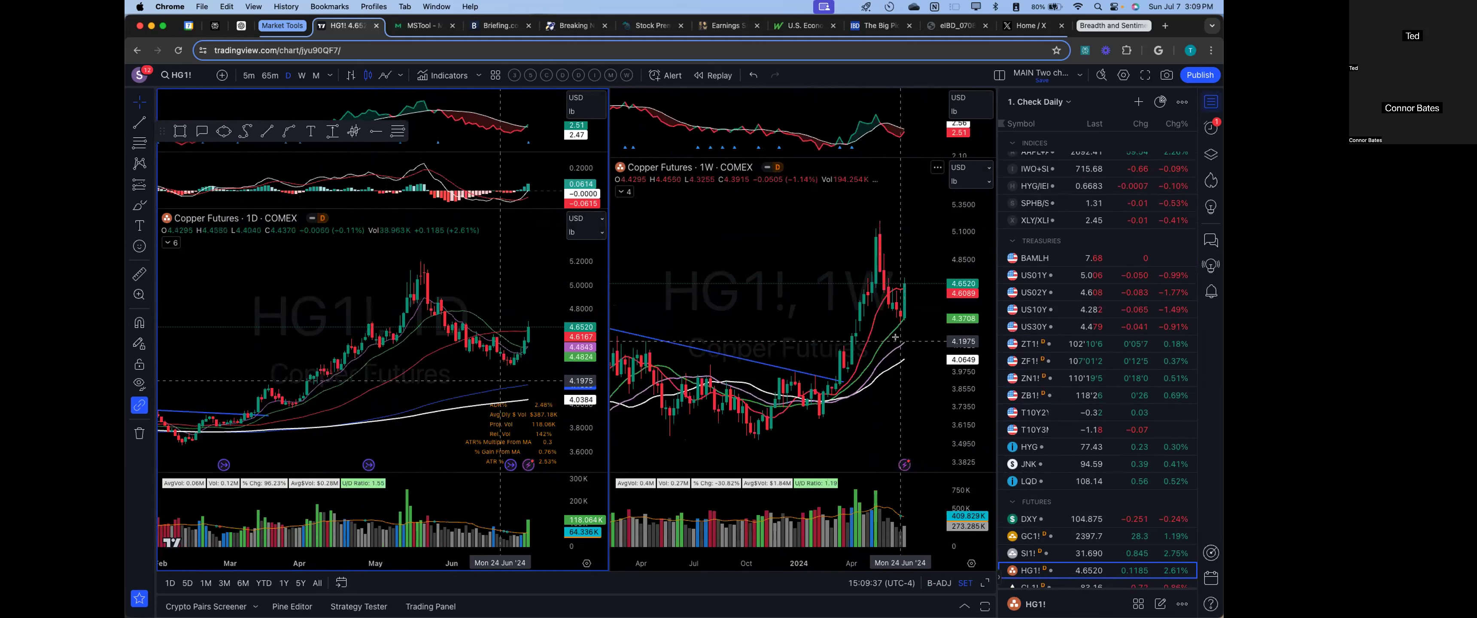
pyautogui.scroll(-3, 825, 333)
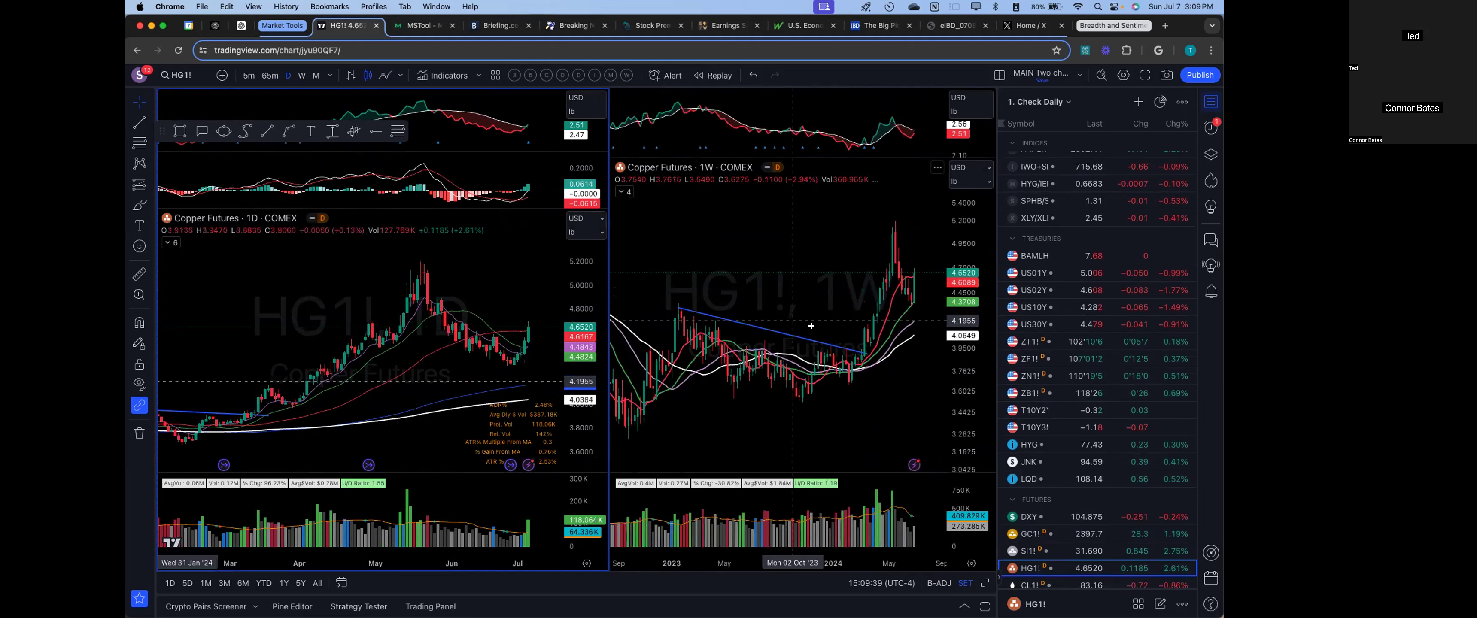
pyautogui.press('space')
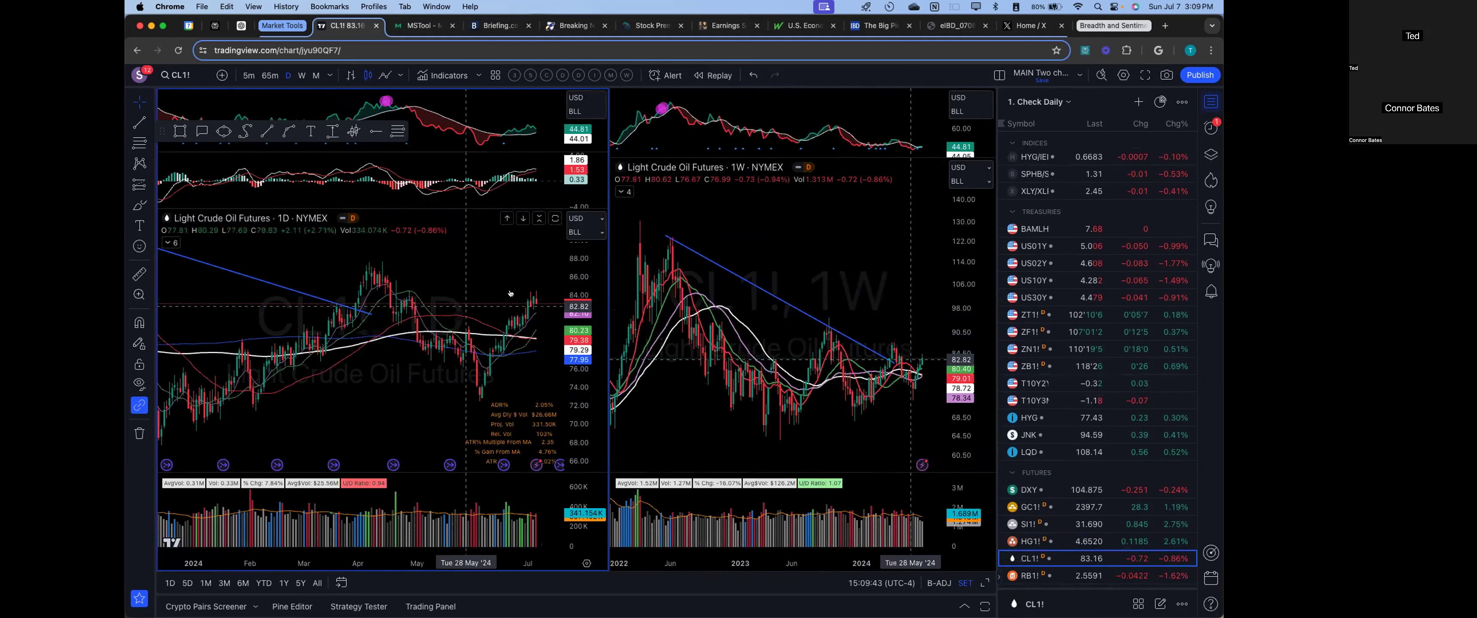
pyautogui.press('space')
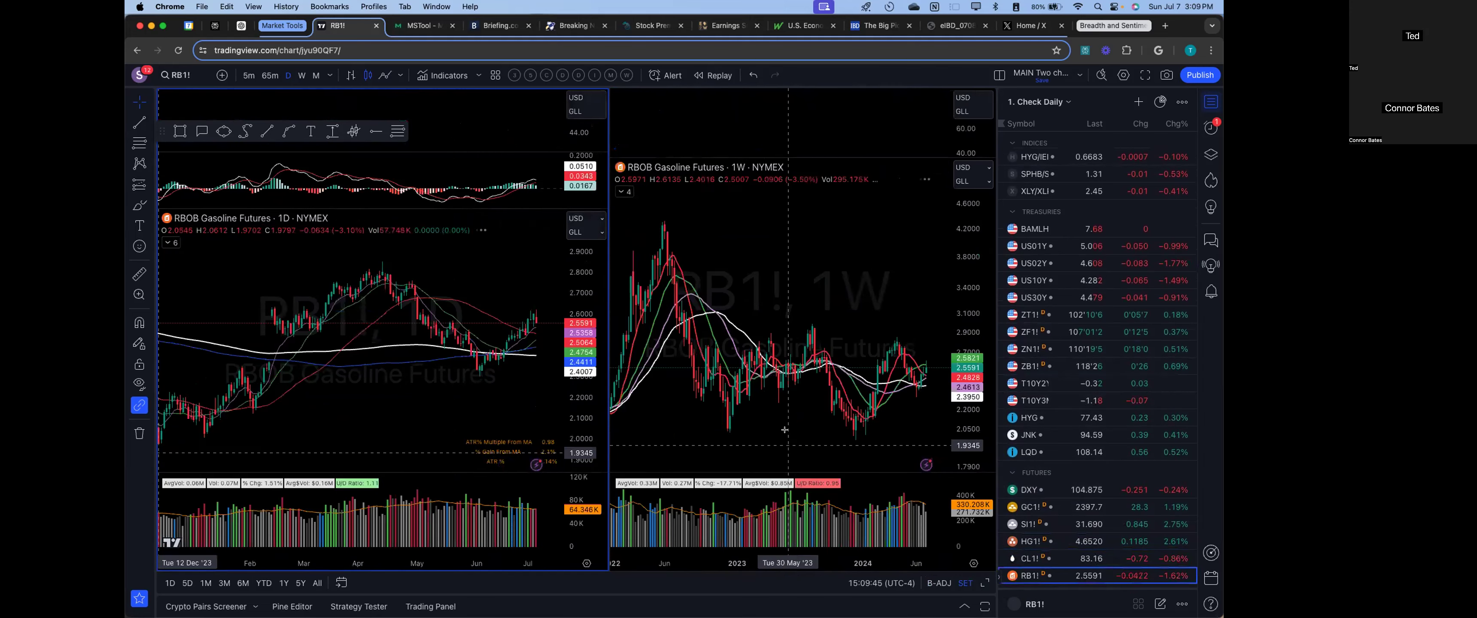
# Step: Load Bitcoin (BTCUSD) from the crypto section and examine its 2024 trading range on the weekly and daily charts
pyautogui.scroll(-3, 1090, 460)
pyautogui.click(1032, 542)
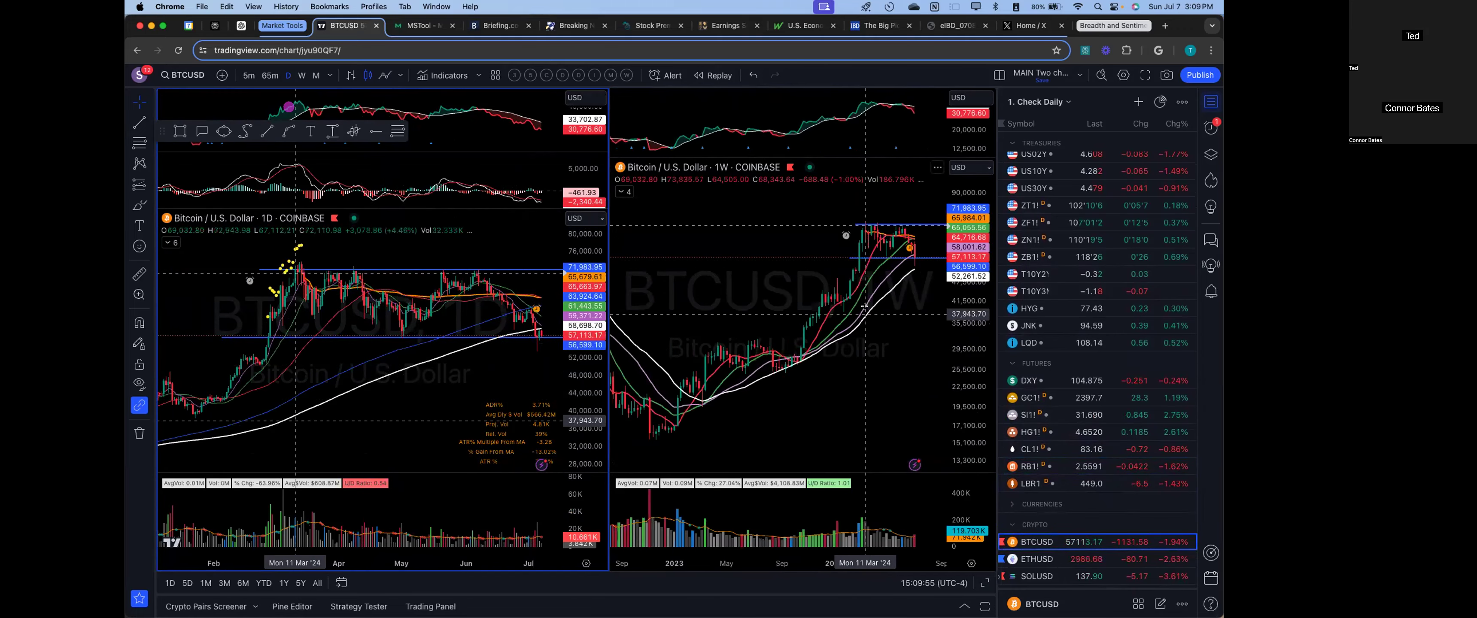
pyautogui.scroll(3, 911, 270)
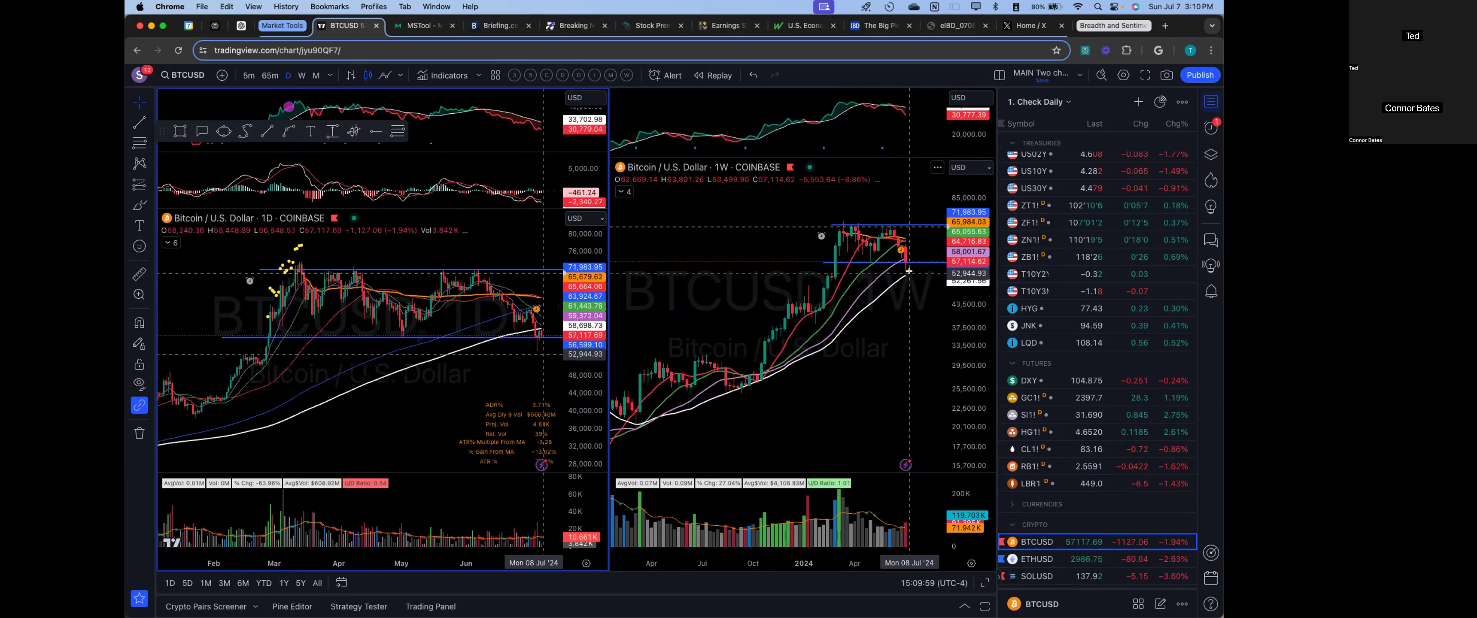
pyautogui.scroll(-2, 901, 277)
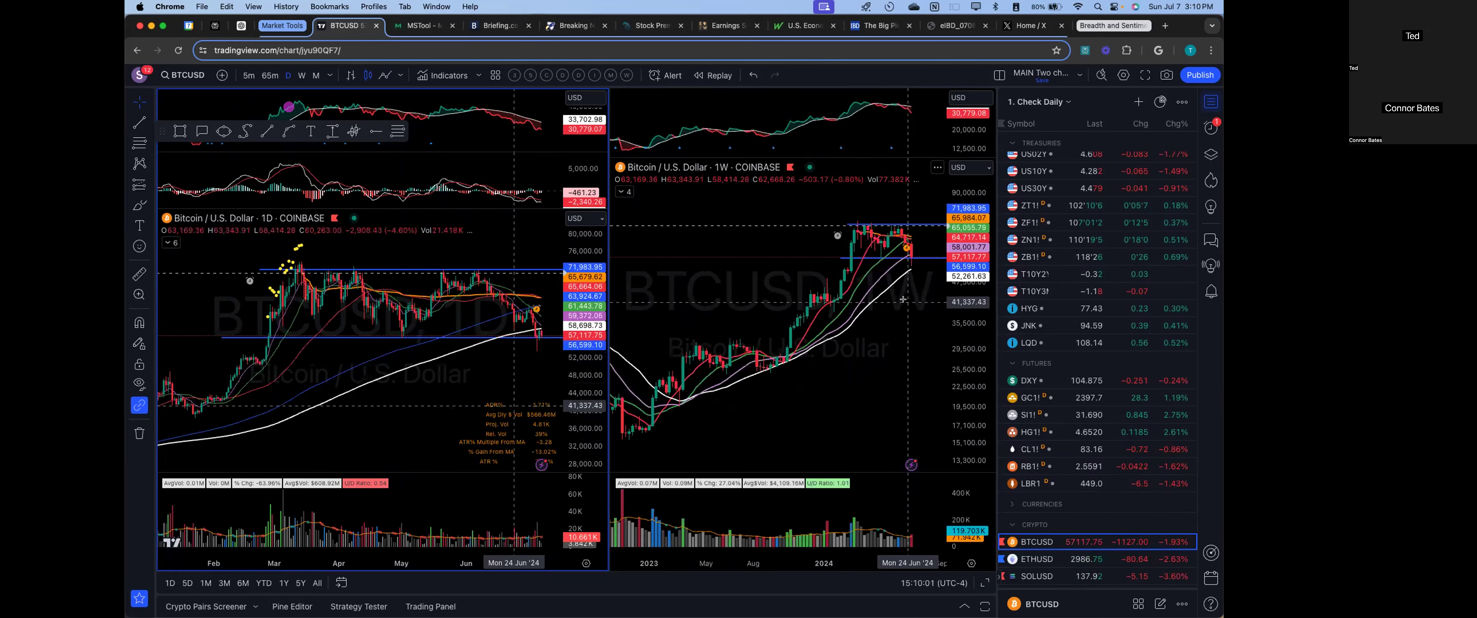
pyautogui.scroll(1, 427, 326)
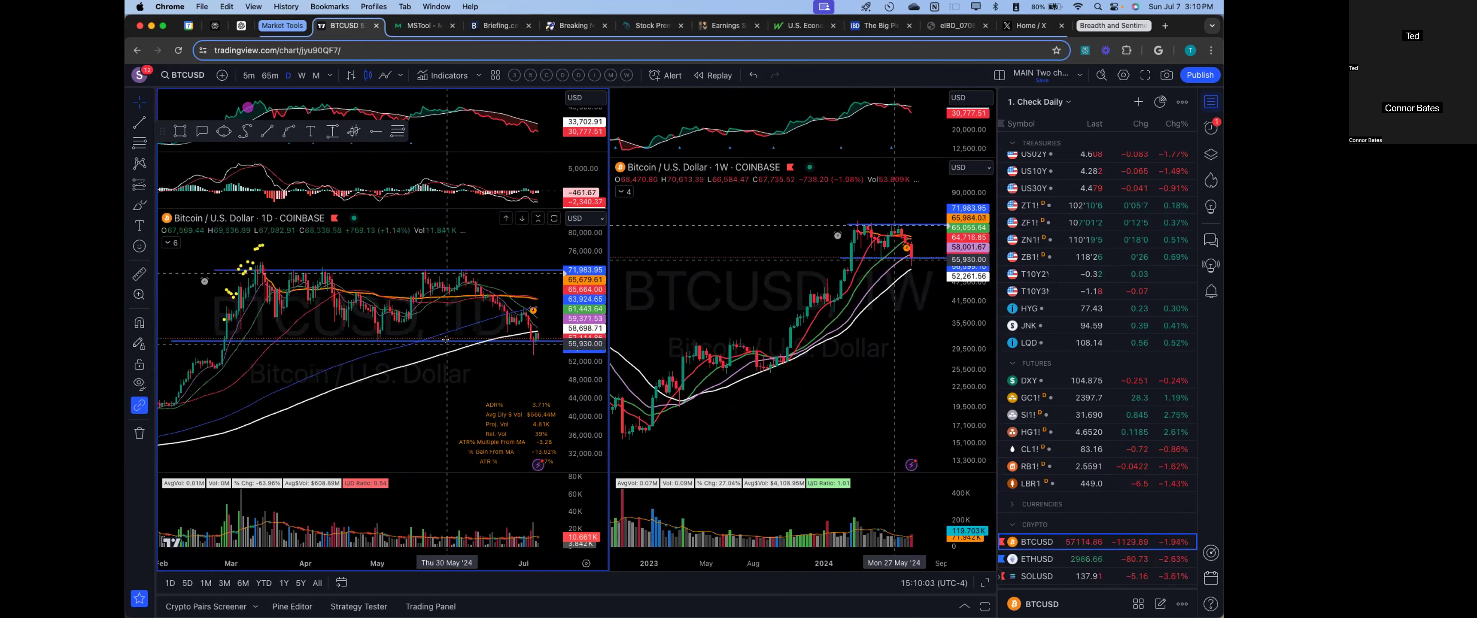
pyautogui.scroll(-1, 456, 349)
pyautogui.scroll(1, 507, 345)
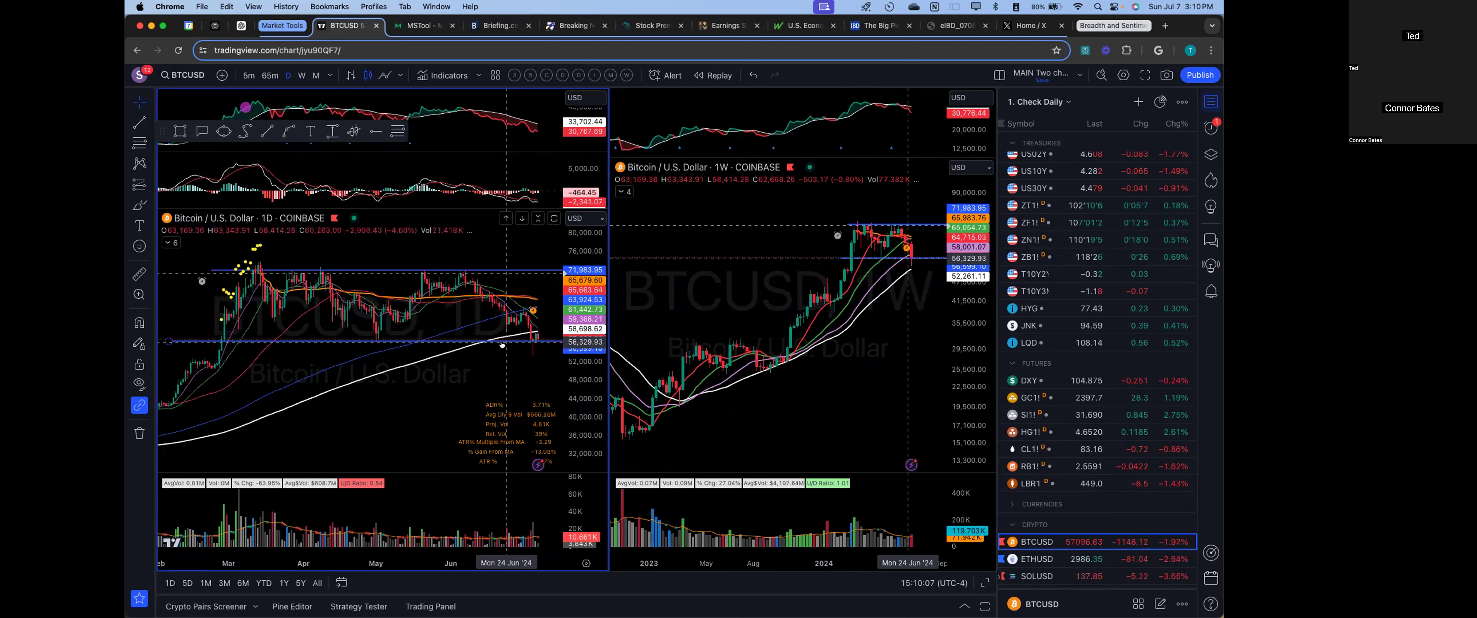
pyautogui.scroll(-3, 506, 338)
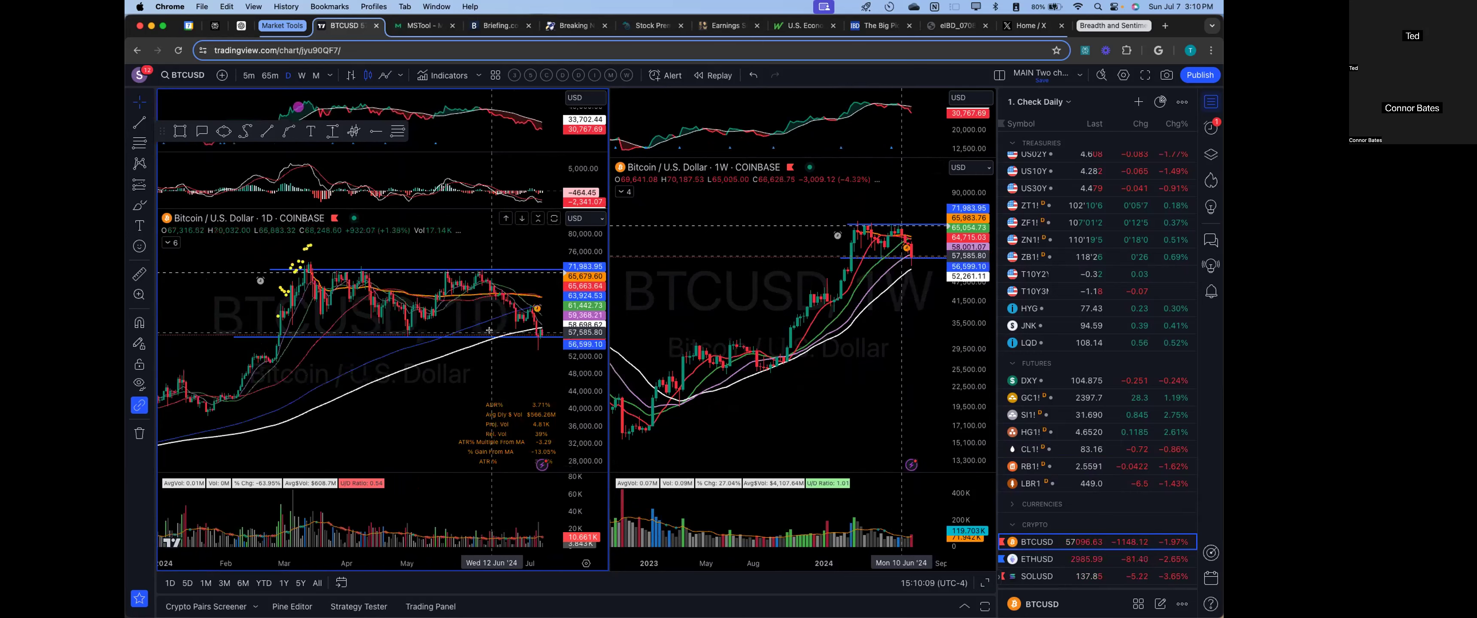
pyautogui.scroll(1, 501, 358)
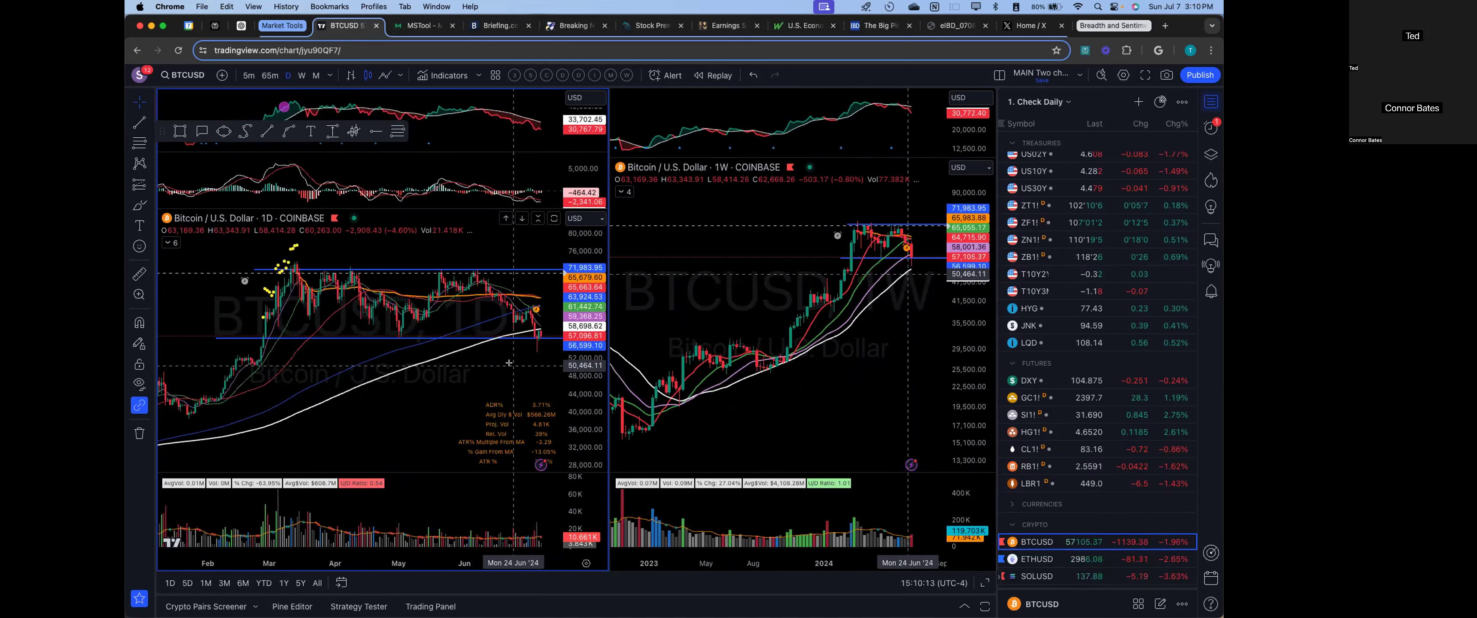
# Step: Load NVDA, enlarge its daily chart to examine the 2023 price action, and return to the two-chart layout
pyautogui.write('NVDA')
pyautogui.press('Return')
pyautogui.hscroll(-10, 496, 357)
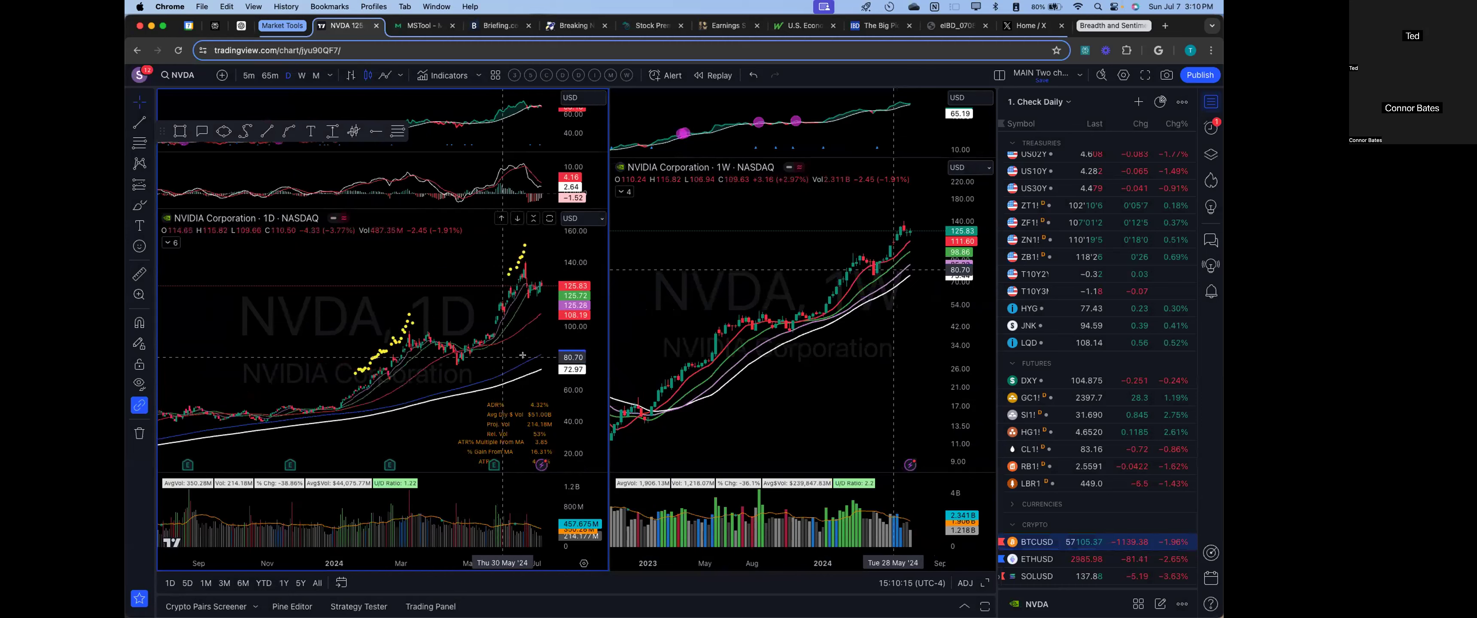
pyautogui.hotkey('alt', 'Return')
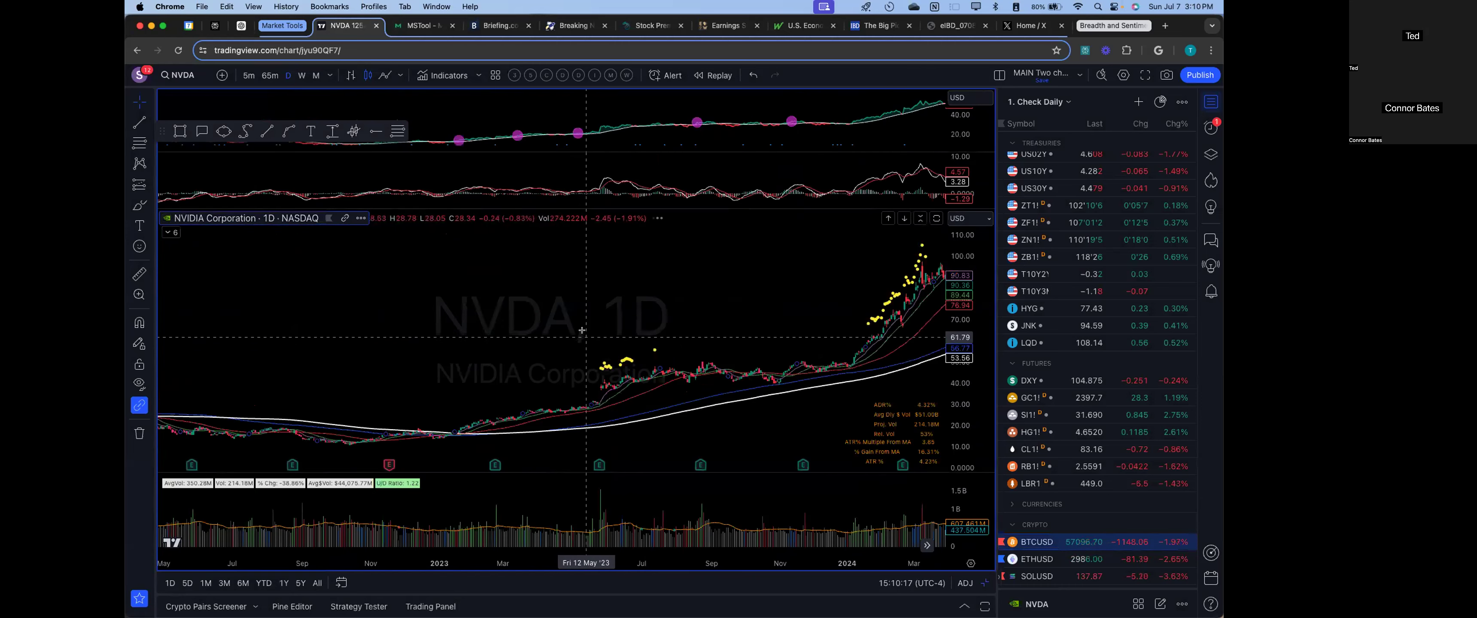
pyautogui.hscroll(-10, 748, 331)
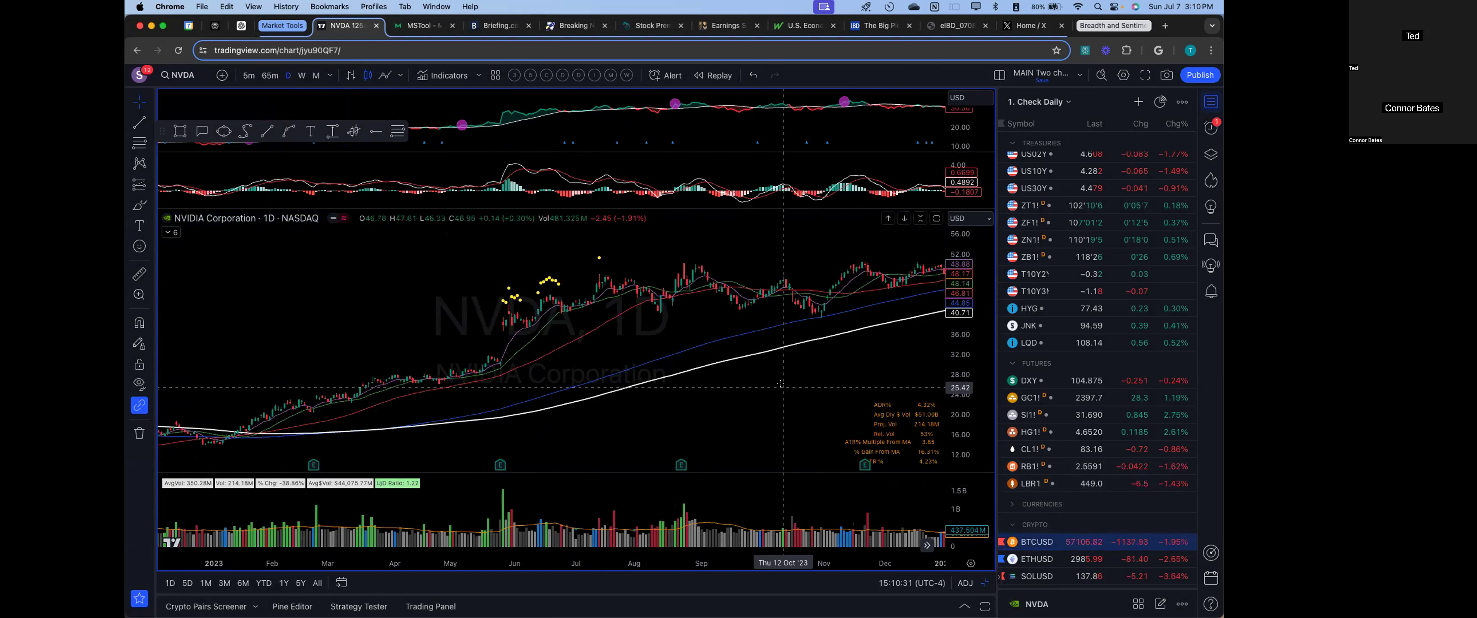
pyautogui.hotkey('alt', 'Return')
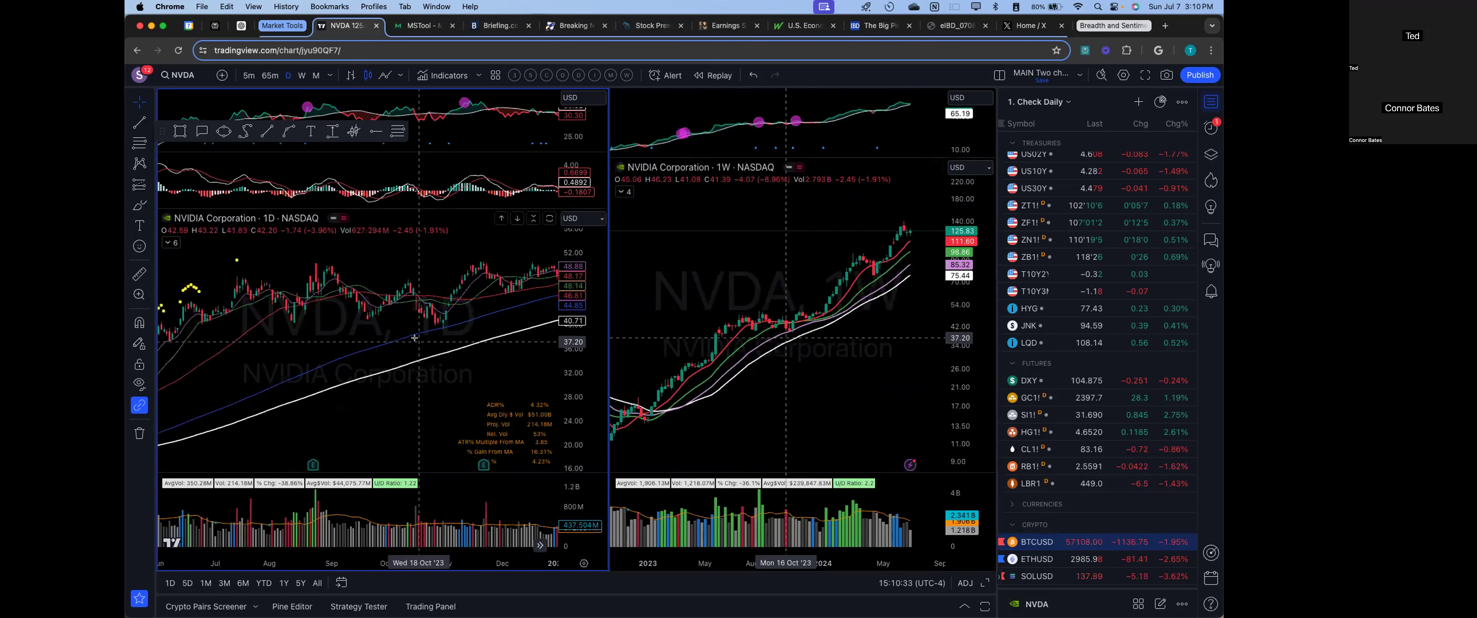
# Step: Load Ethereum (ETHUSD) and examine its daily and weekly price action against the marked levels
pyautogui.rightClick(483, 277)
pyautogui.press('Escape')
pyautogui.press('Down')
pyautogui.scroll(-2, 317, 347)
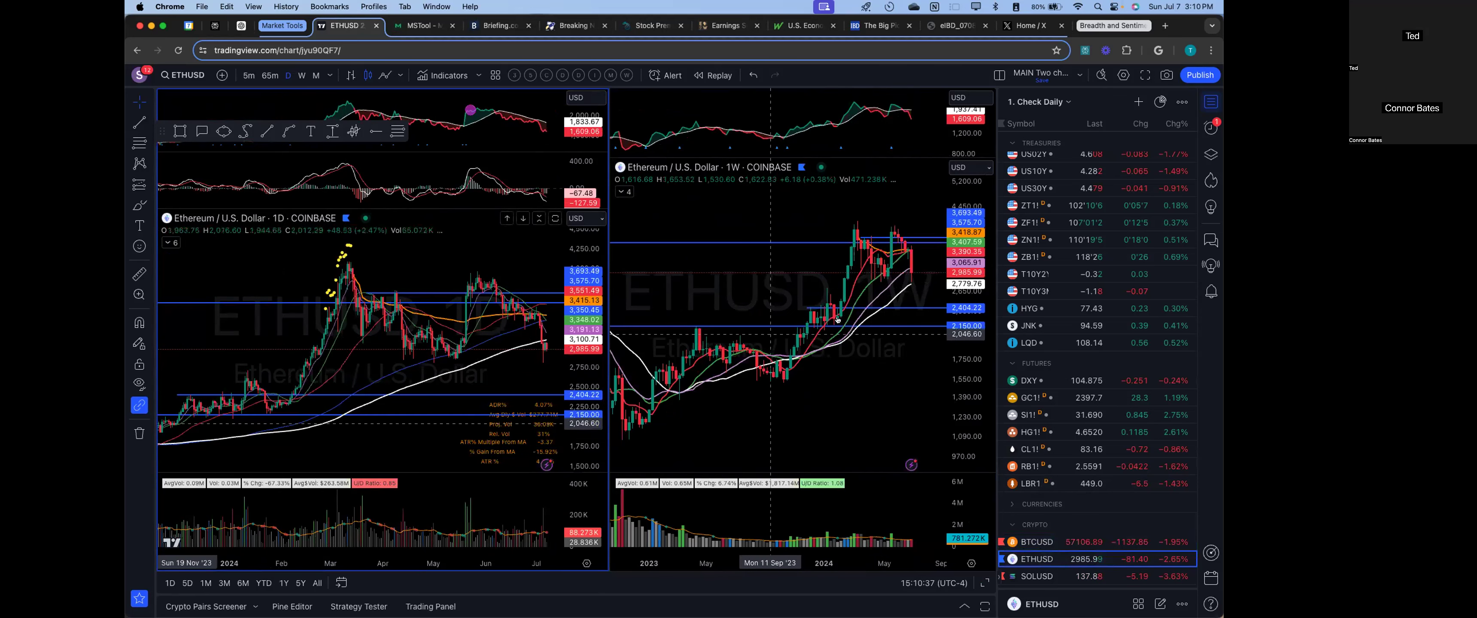
pyautogui.scroll(1, 711, 398)
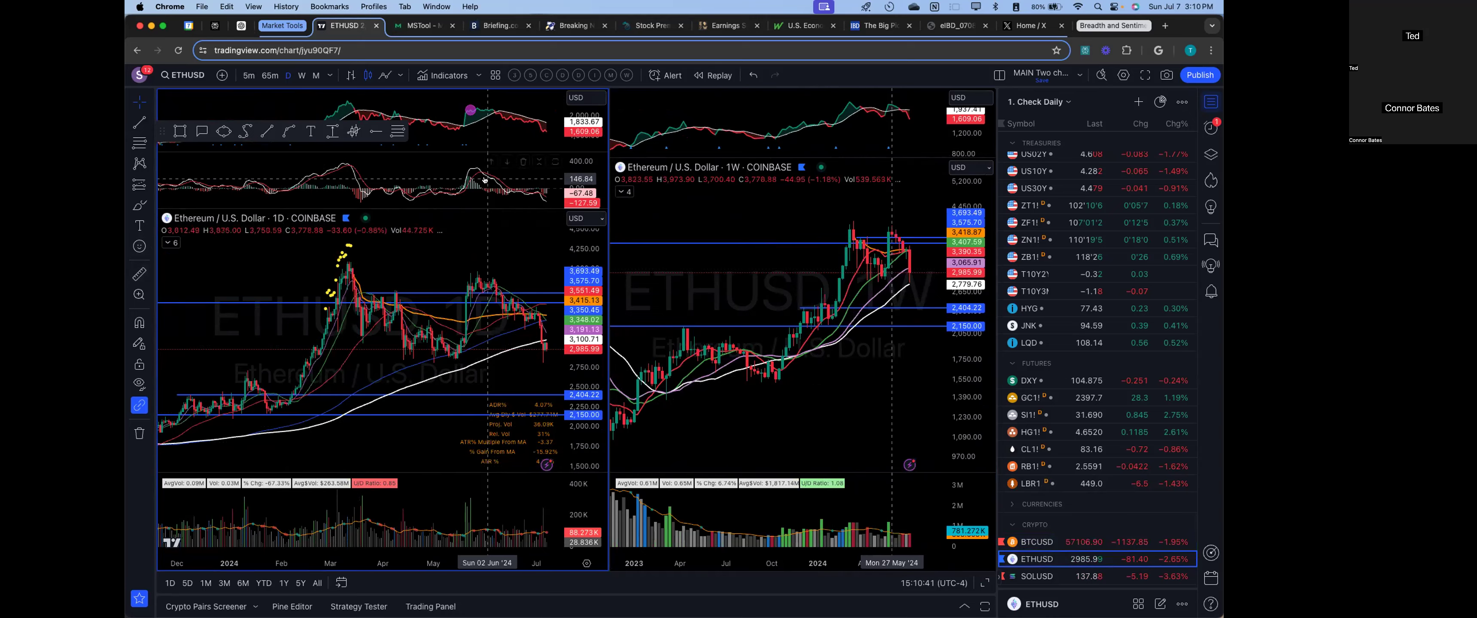
# Step: Load FNGS, enlarge its daily chart and draw a horizontal ray at 31.11 along the August to October 2023 lows
pyautogui.press('space')
pyautogui.press('space')
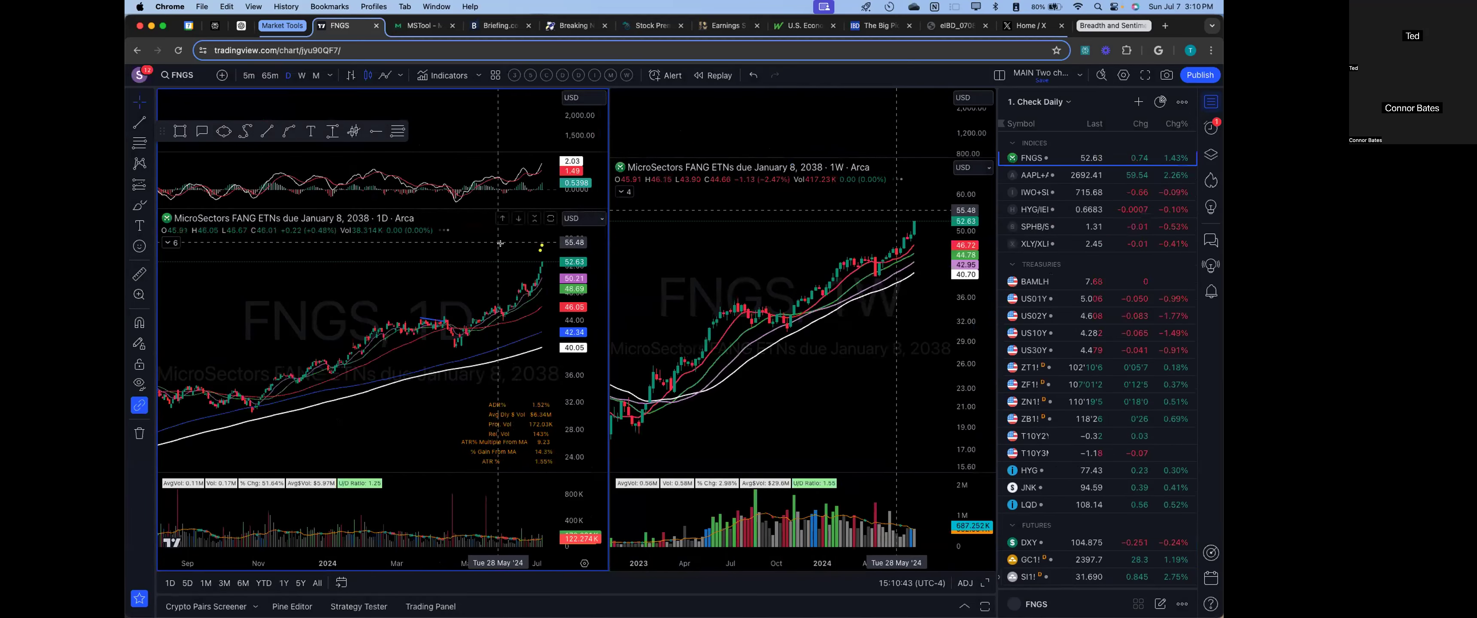
pyautogui.hotkey('alt', 'Return')
pyautogui.hscroll(-10, 550, 316)
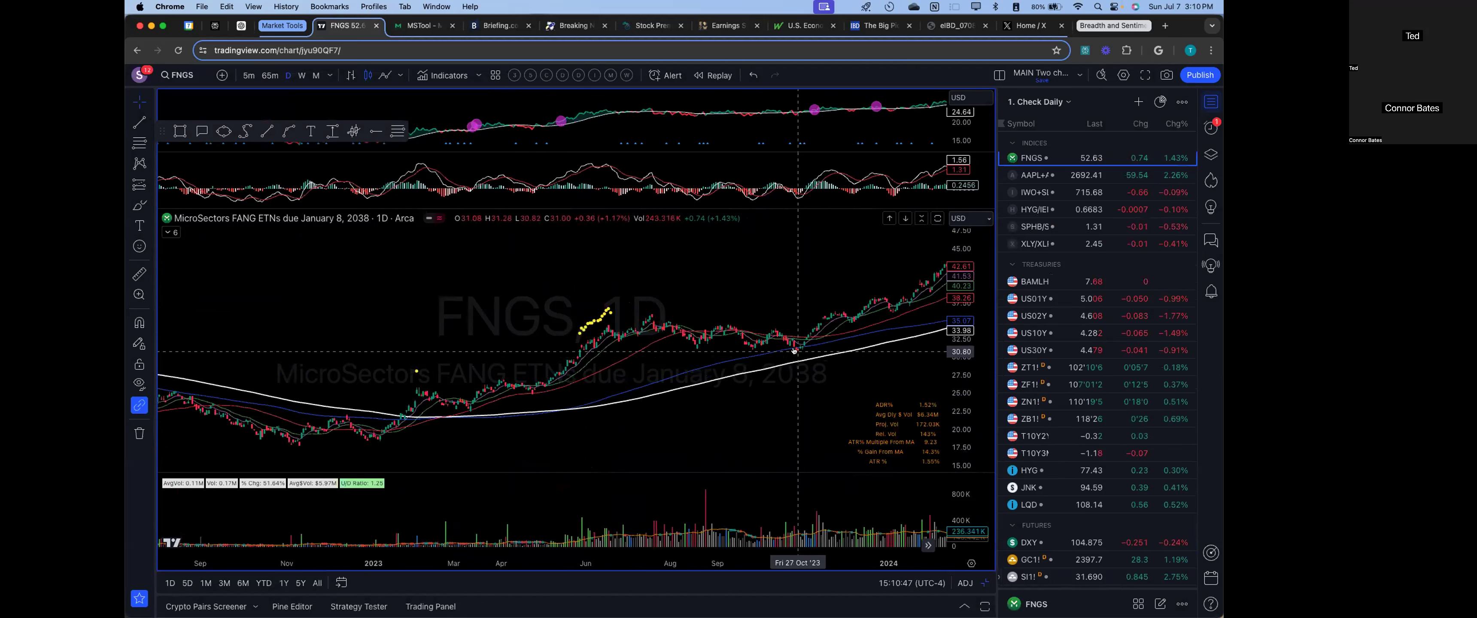
pyautogui.hotkey('alt', 'h')
pyautogui.click(673, 349)
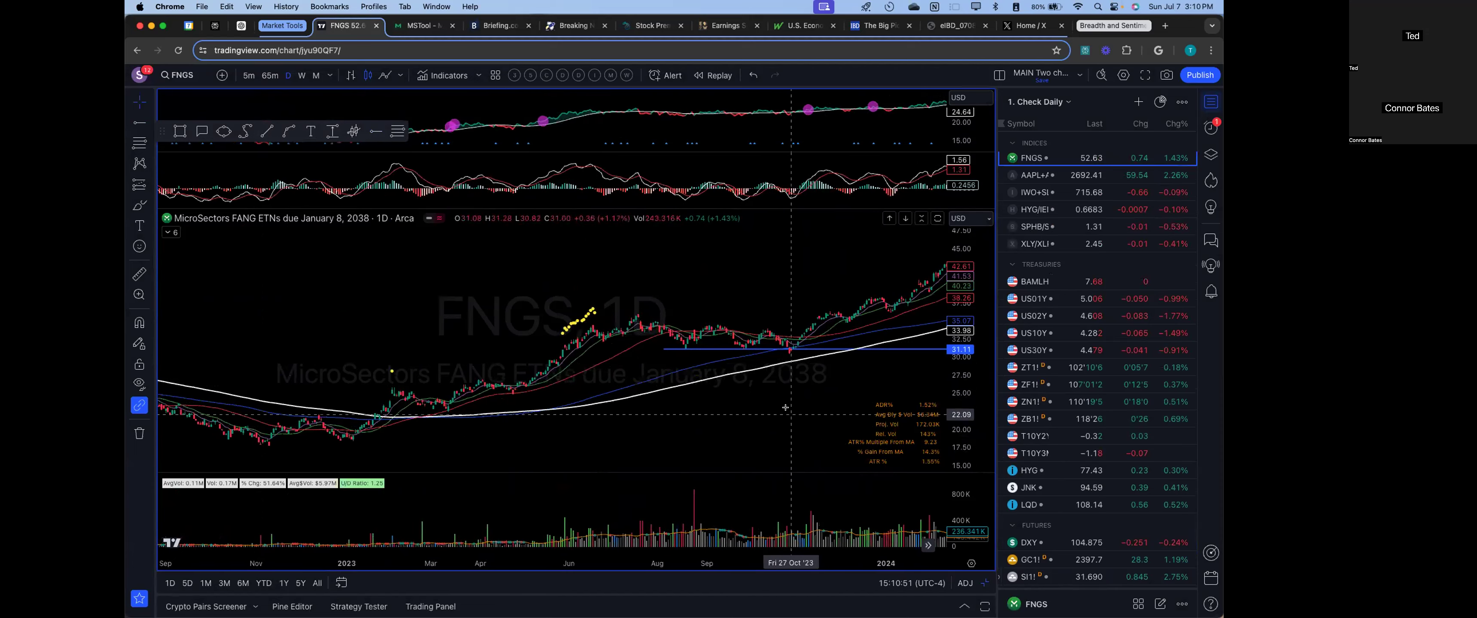
# Step: Add a second horizontal ray at 41.91 on the FNGS daily chart under the early 2024 consolidation
pyautogui.hscroll(5, 682, 373)
pyautogui.hscroll(10, 689, 405)
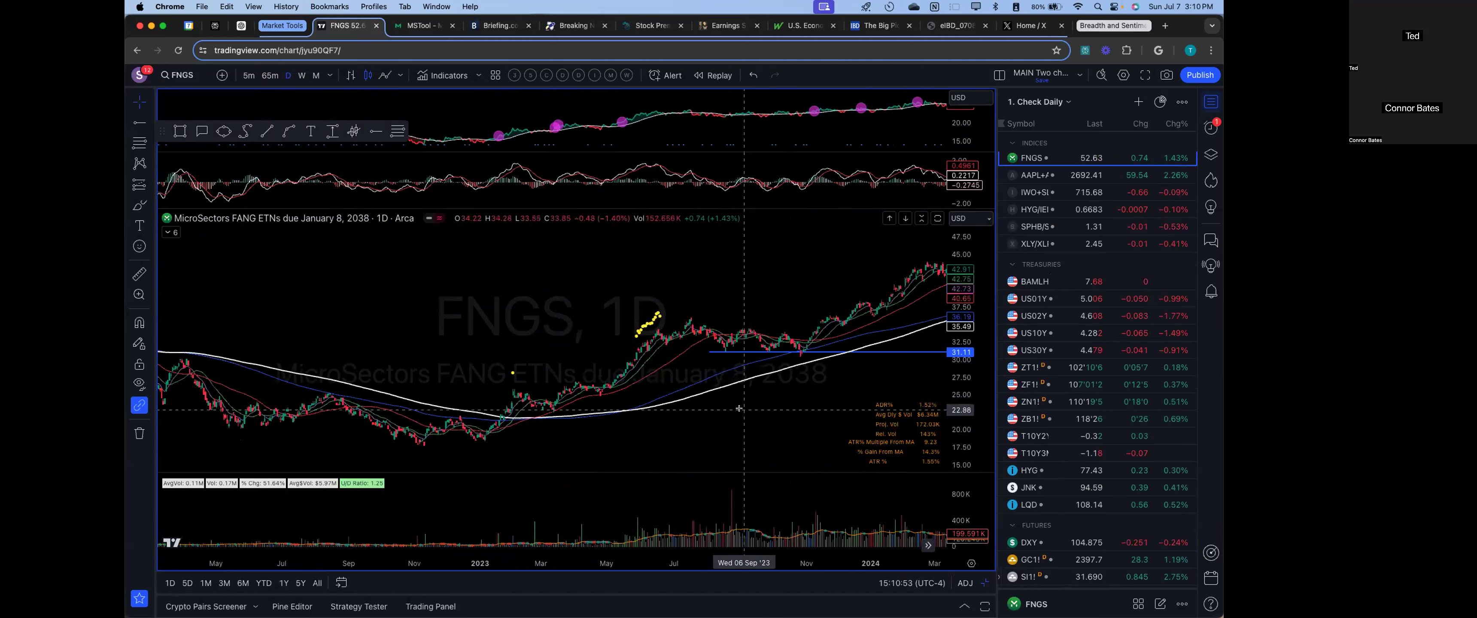
pyautogui.scroll(3, 598, 403)
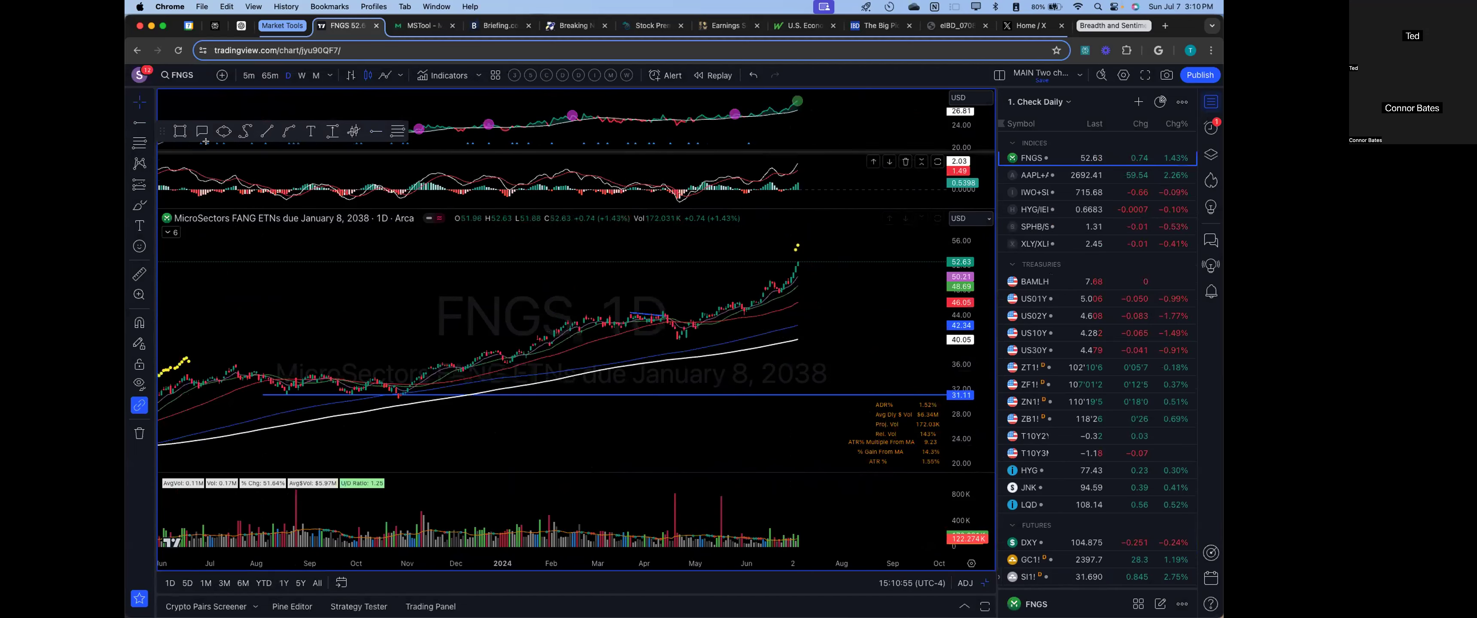
pyautogui.click(580, 326)
pyautogui.scroll(5, 637, 419)
pyautogui.scroll(-4, 897, 375)
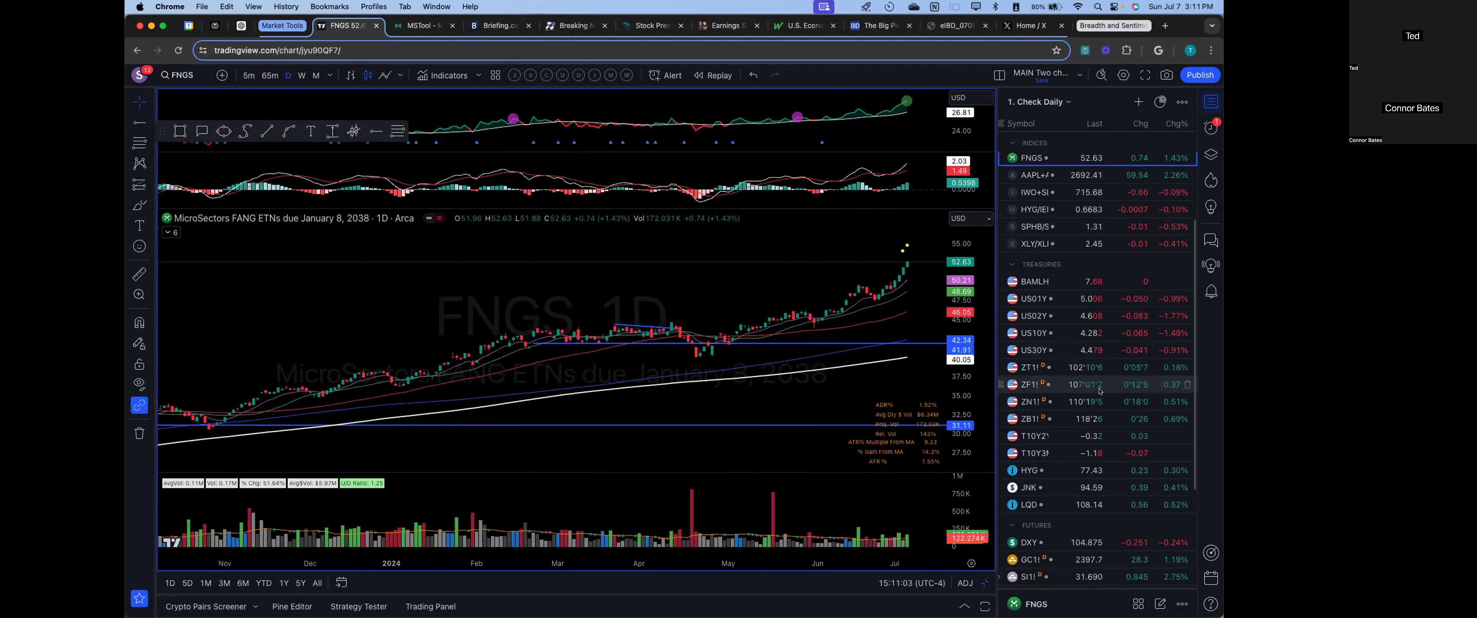
# Step: Examine FNGS price action around the two horizontal levels and restore the side-by-side daily and weekly charts
pyautogui.scroll(-1, 700, 383)
pyautogui.scroll(1, 700, 383)
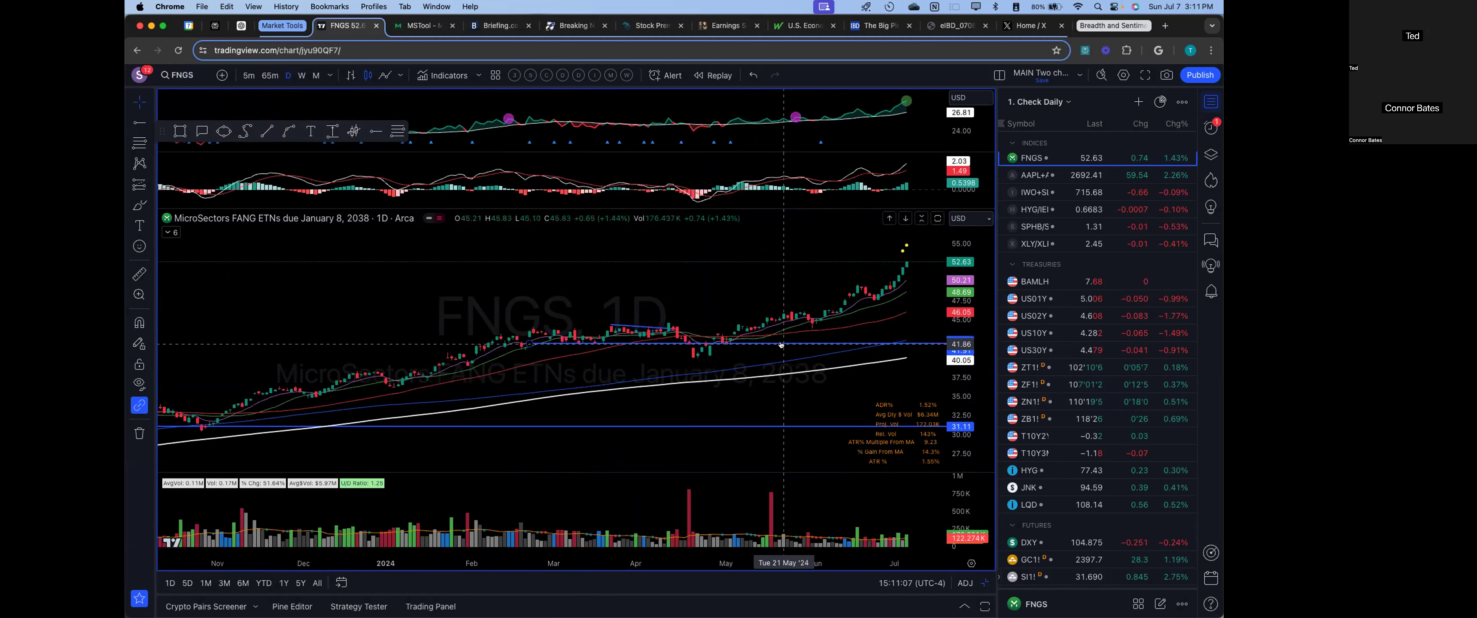
pyautogui.scroll(-3, 780, 340)
pyautogui.scroll(1, 780, 340)
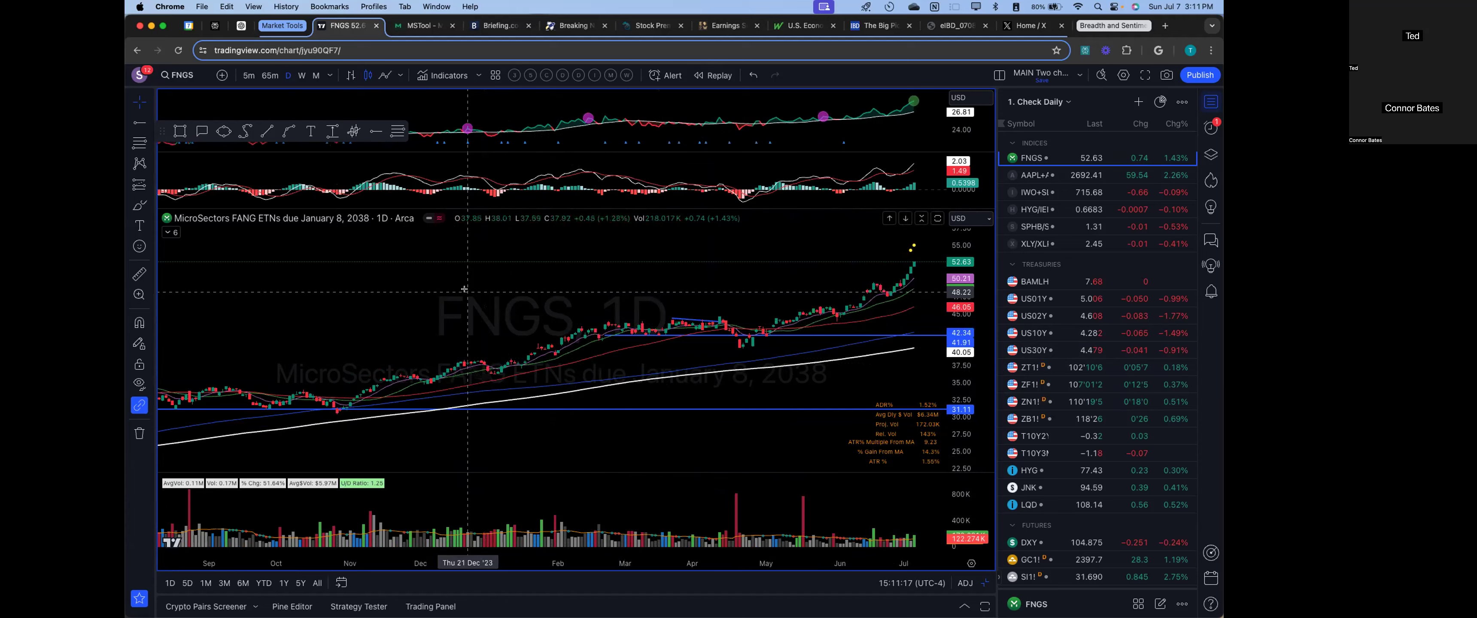
pyautogui.hotkey('alt', 'Return')
# Step: Reopen Ethereum (ETHUSD) from the crypto section and examine its 2024 daily range and pullback
pyautogui.scroll(-5, 1117, 402)
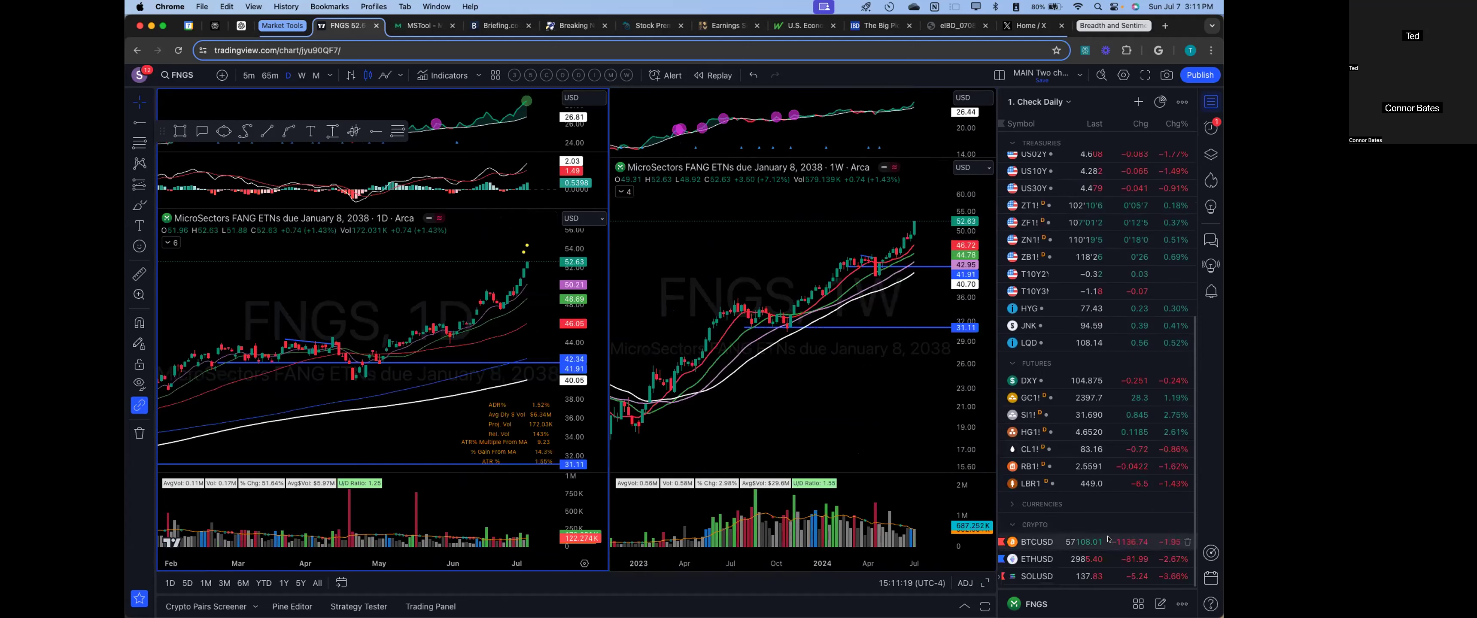
pyautogui.click(1117, 555)
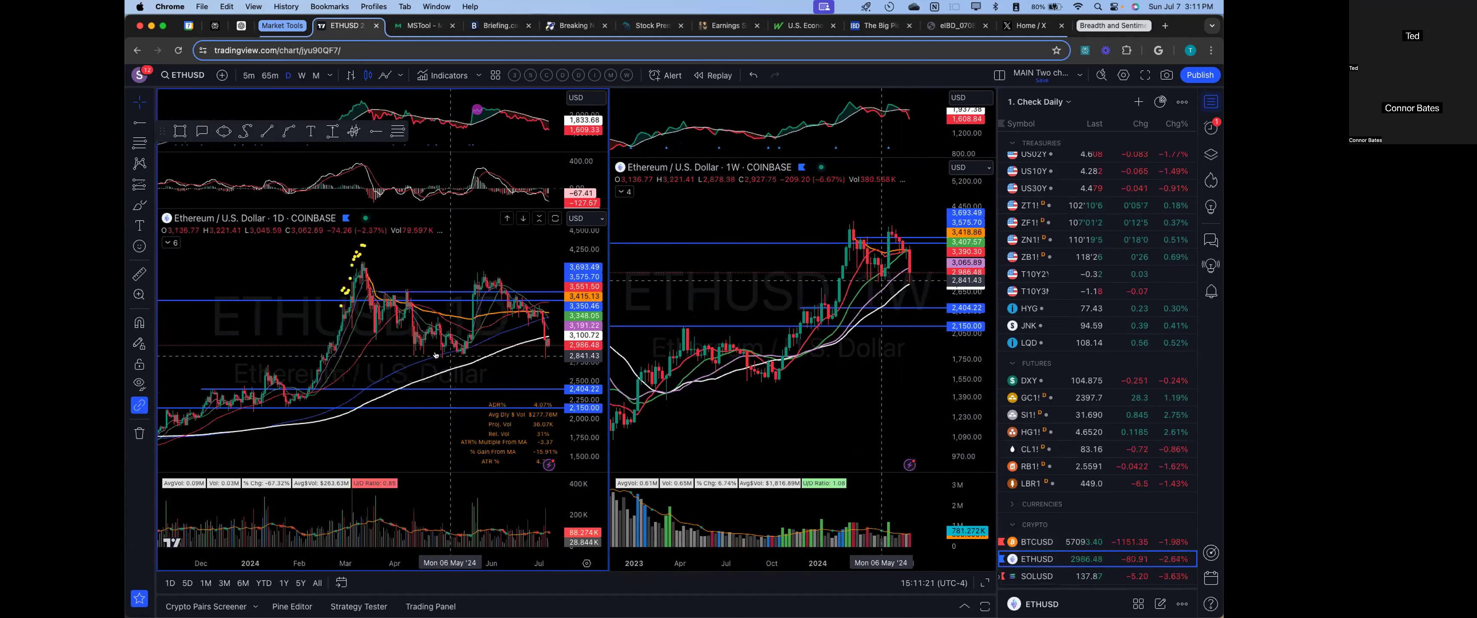
pyautogui.rightClick(228, 319)
pyautogui.click(261, 281)
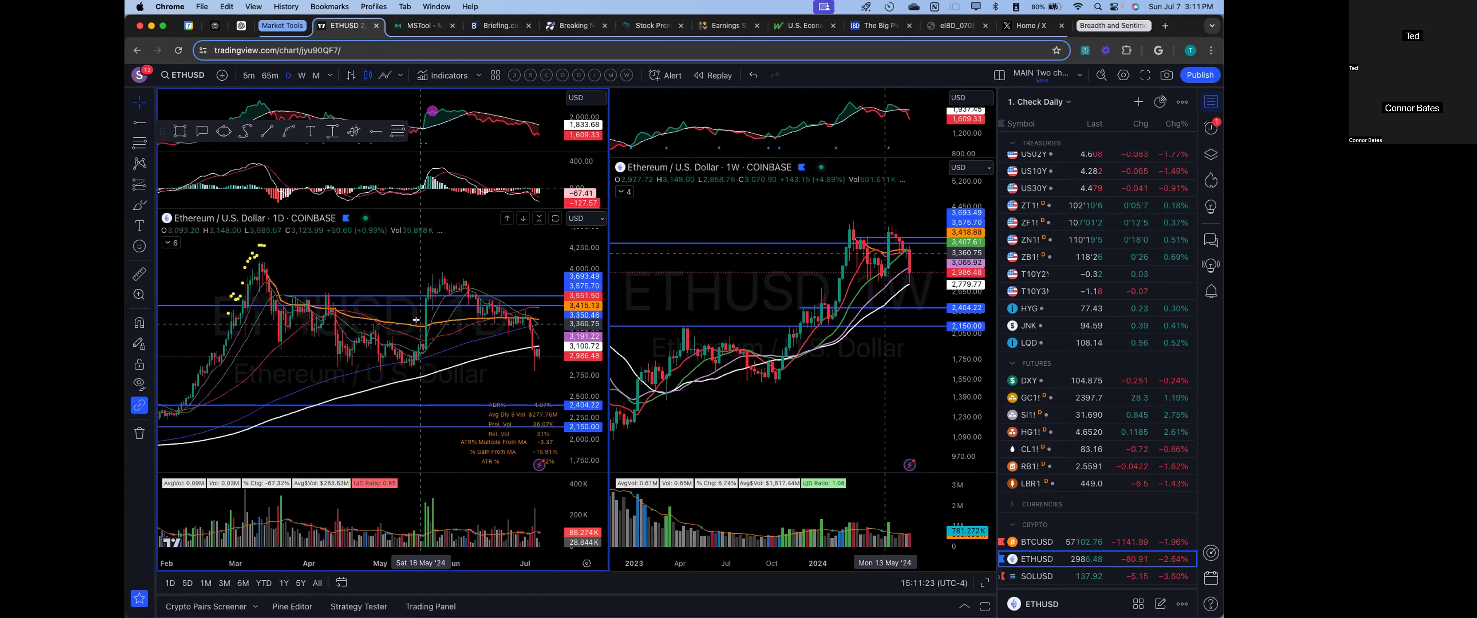
pyautogui.scroll(2, 418, 321)
pyautogui.scroll(-1, 802, 322)
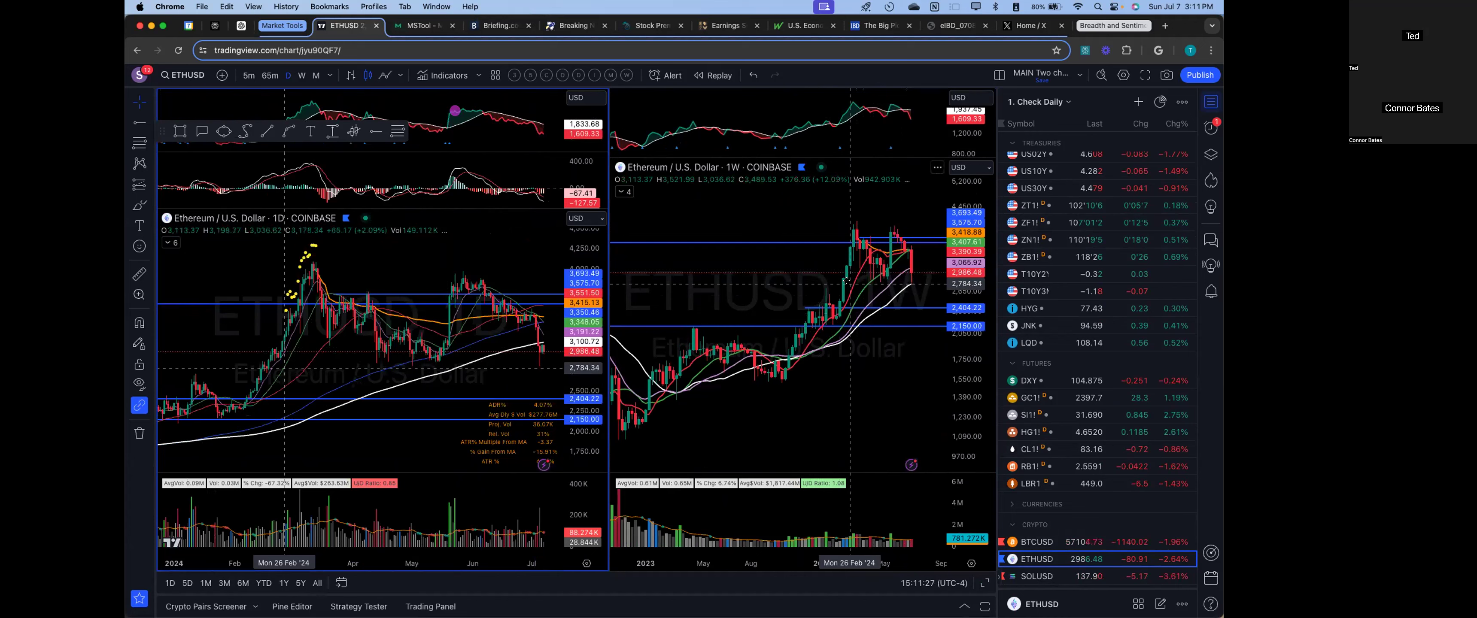
# Step: Load Solana (SOLUSD) and examine its weekly chart around the horizontal support line
pyautogui.press('Down')
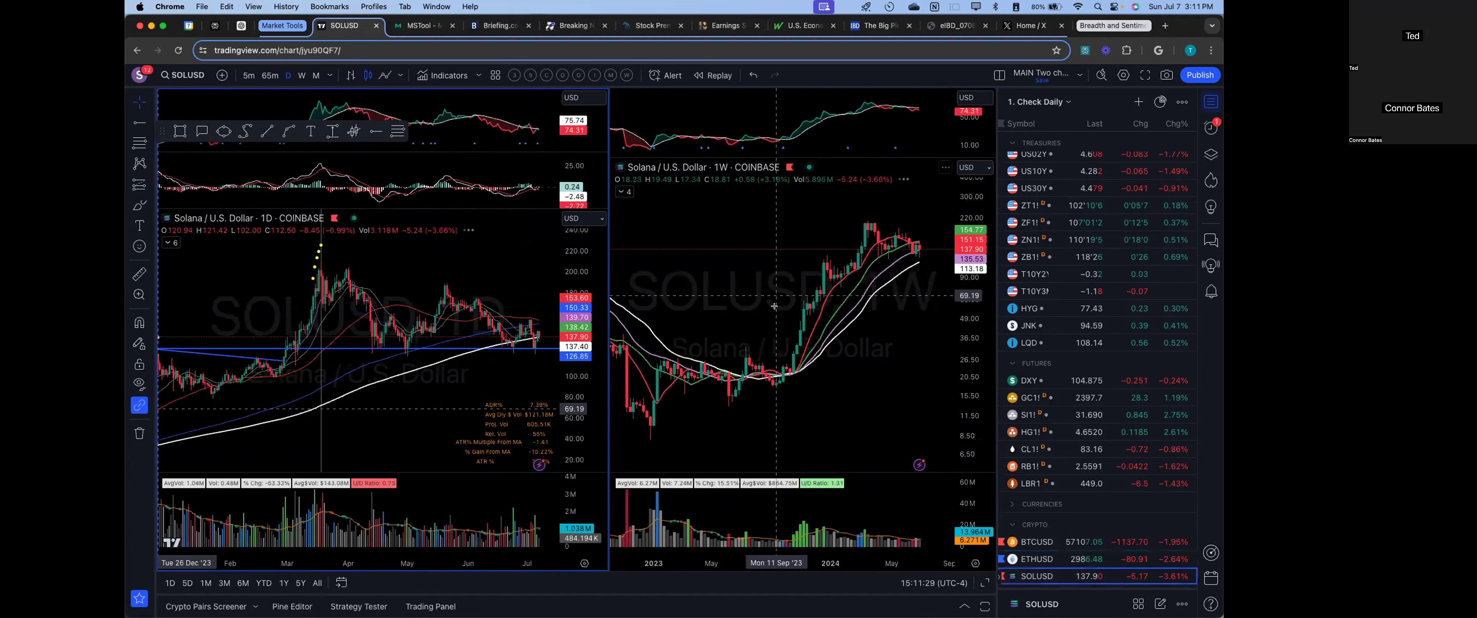
pyautogui.scroll(1, 400, 358)
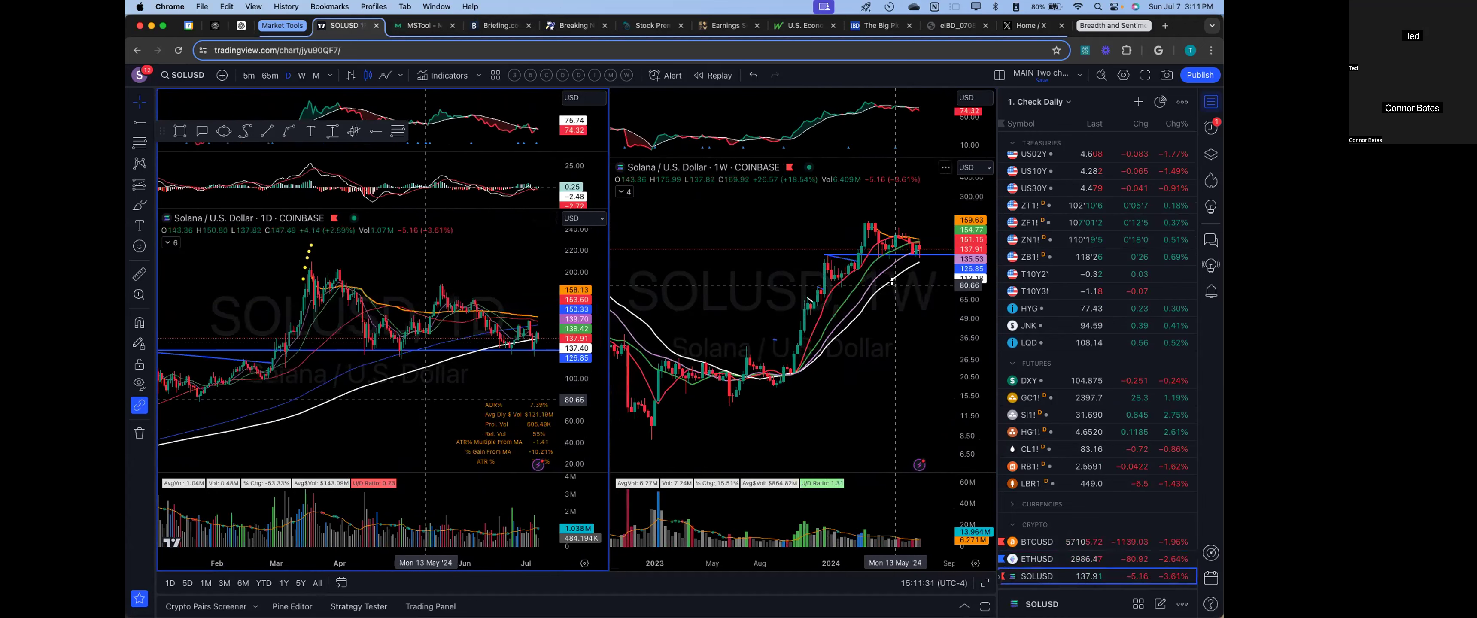
pyautogui.scroll(1, 809, 244)
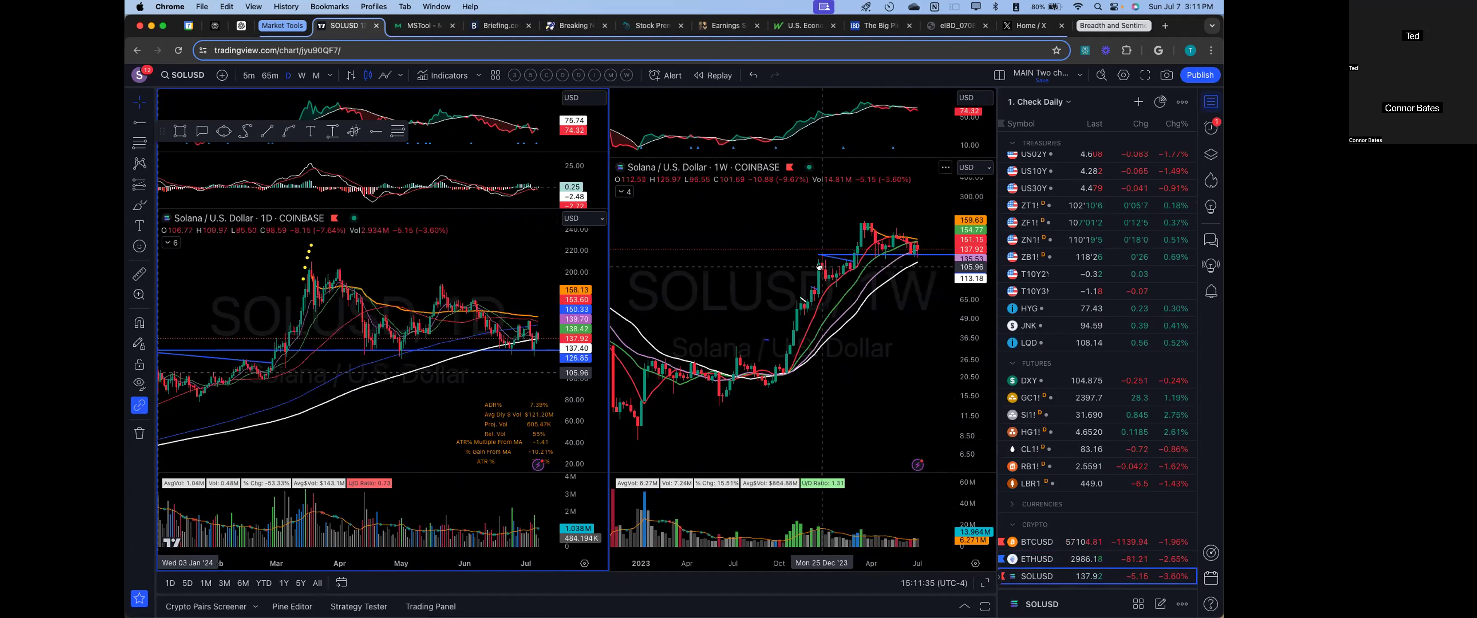
pyautogui.scroll(-1, 815, 276)
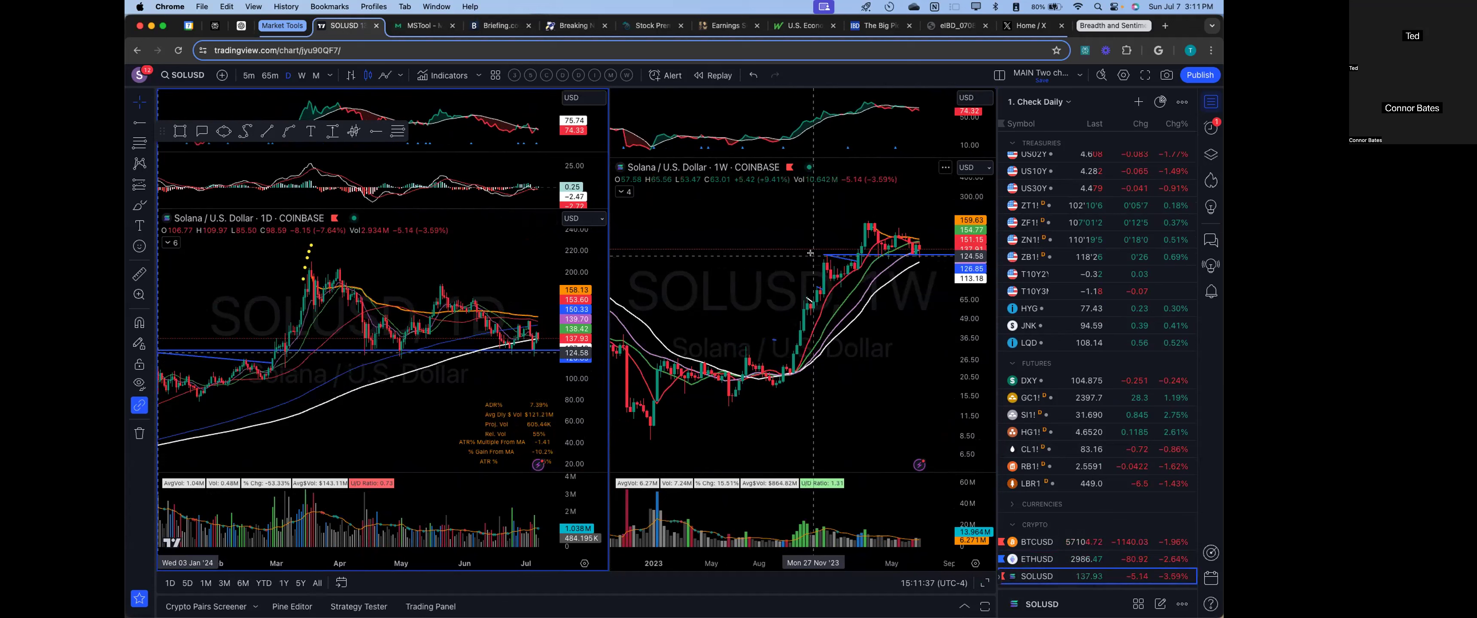
# Step: Inspect Solana's weekly advance from late 2023 relative to its moving averages
pyautogui.scroll(-1, 800, 301)
pyautogui.scroll(2, 800, 298)
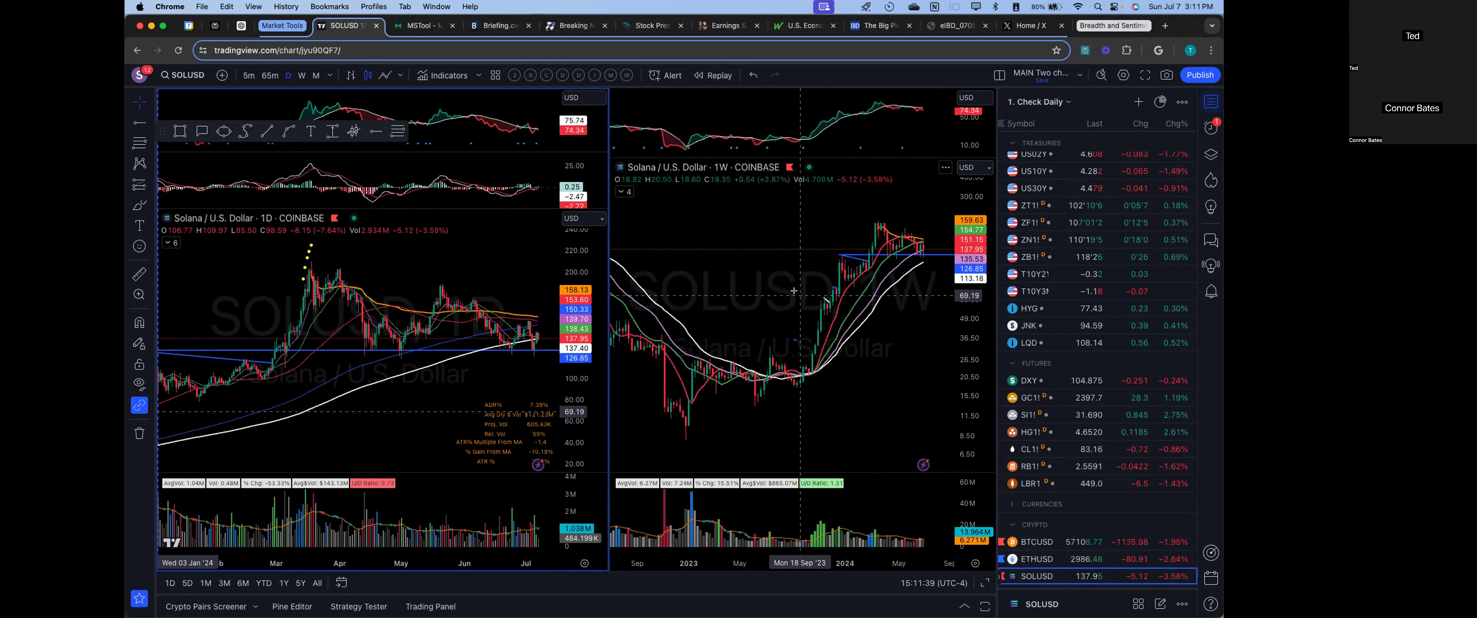
# Step: Switch to MarketSurge and review the Breadth list's NASDAQ and NYSE Daily Market Average and Daily Market Indicators charts
pyautogui.click(412, 27)
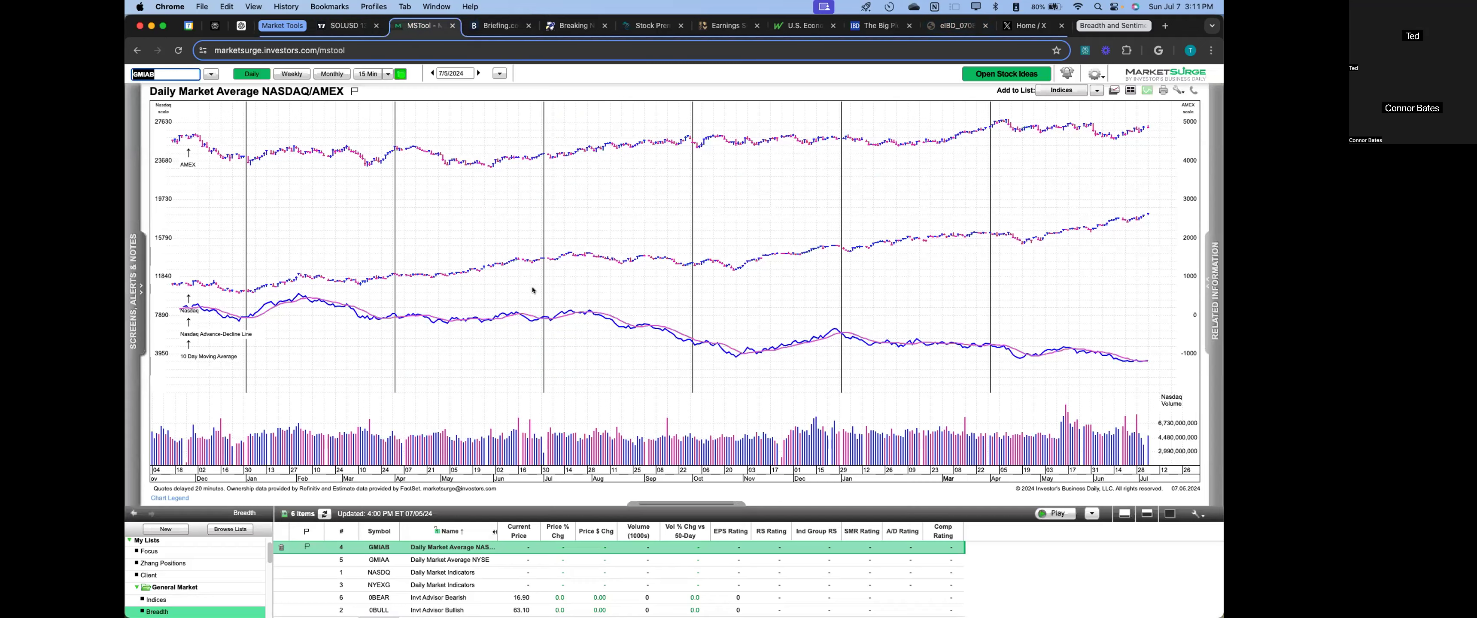
pyautogui.click(429, 550)
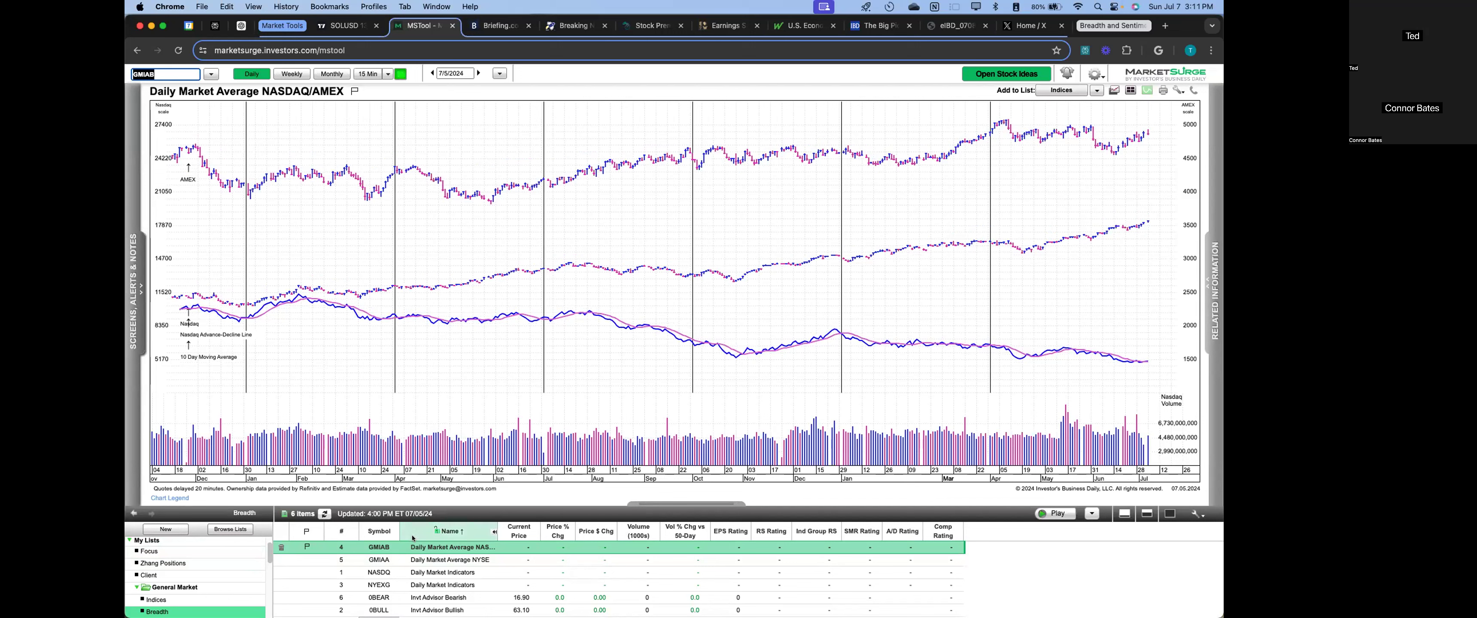
pyautogui.press('Down')
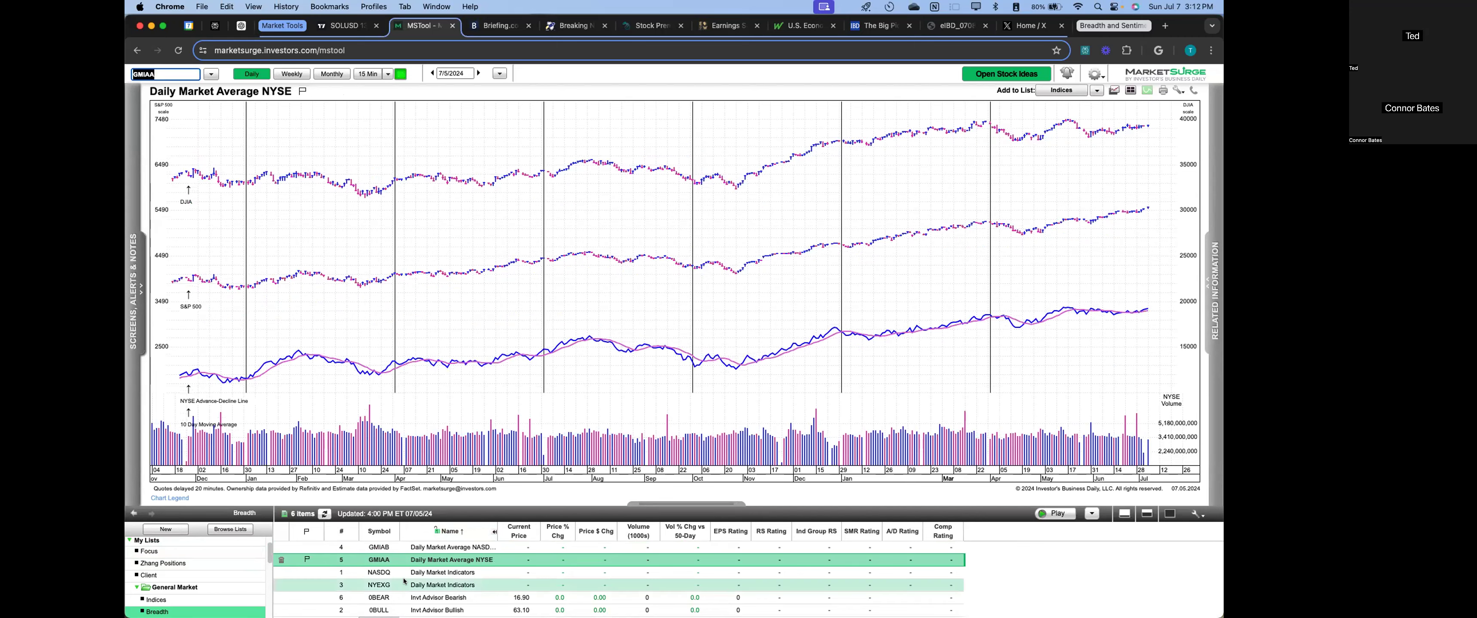
pyautogui.click(459, 573)
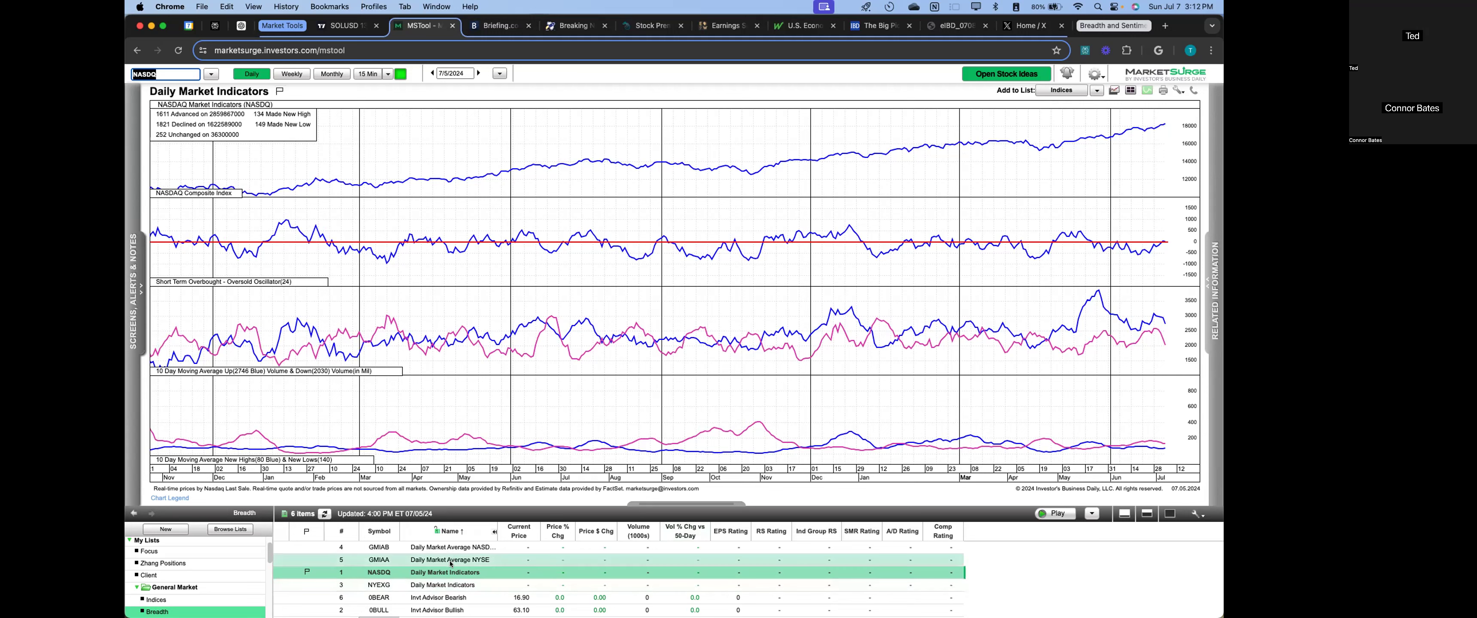
pyautogui.click(447, 585)
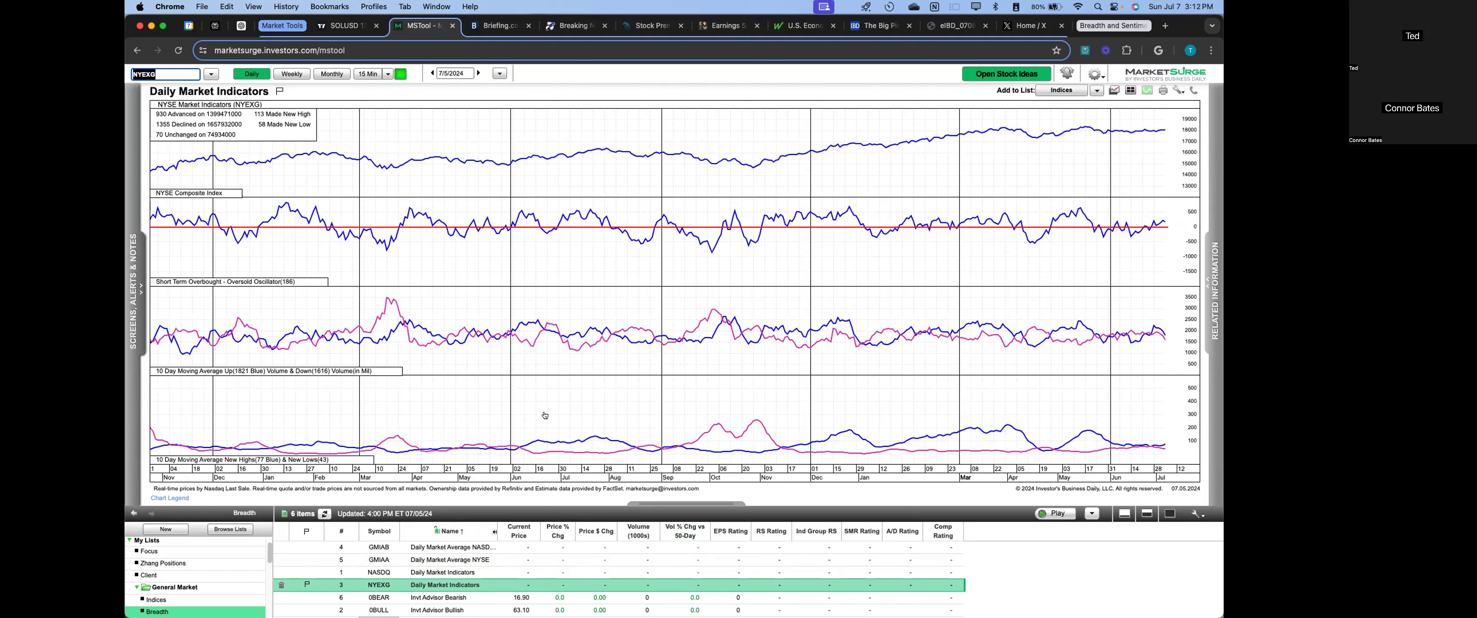
# Step: Switch to StockCharts and review the $SPX and $COMPQ new high-low charts and the $NYSI and $NASI McClellan Summation Index charts
pyautogui.click(1113, 26)
pyautogui.click(792, 25)
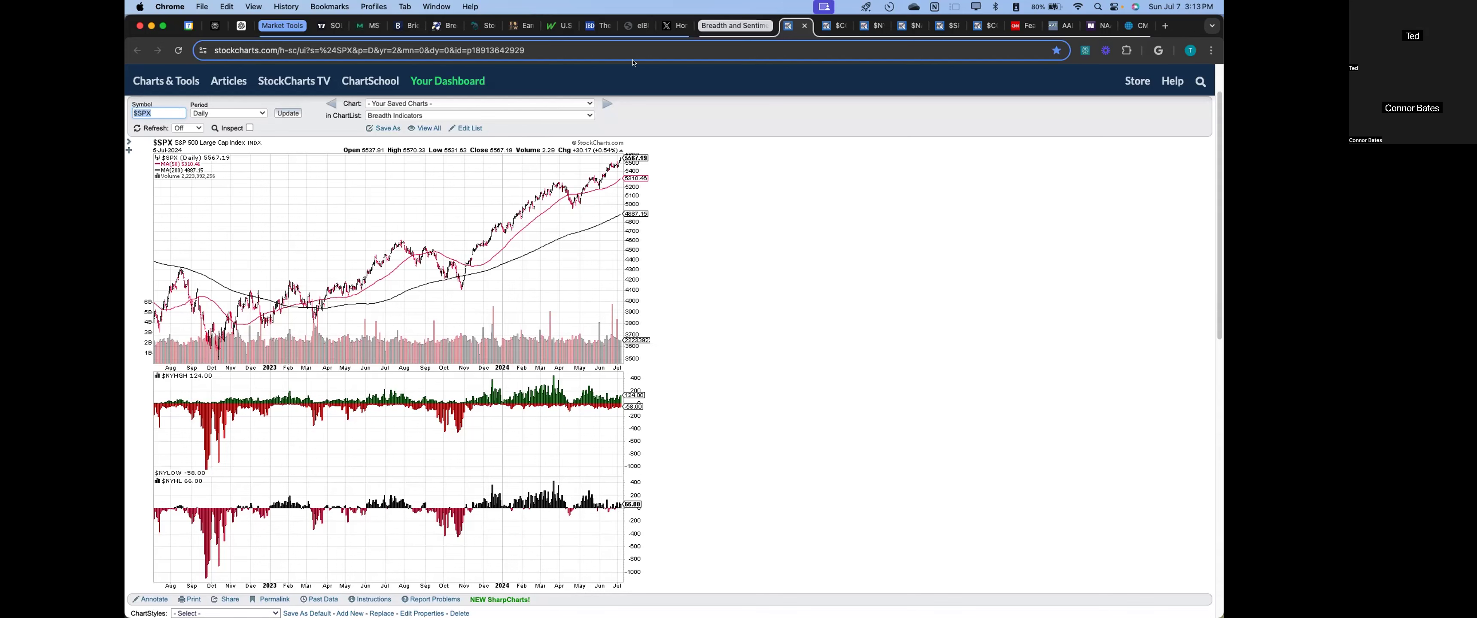
pyautogui.hotkey('ctrl', 'Tab')
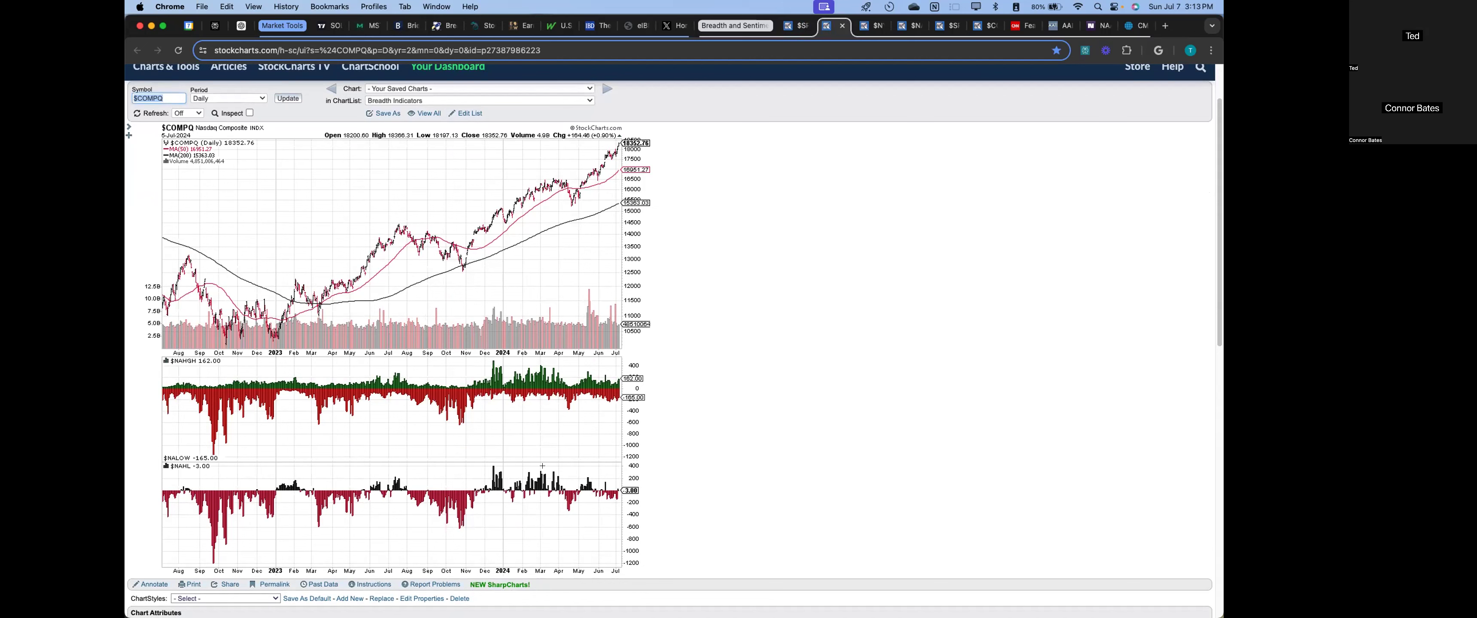
pyautogui.click(863, 25)
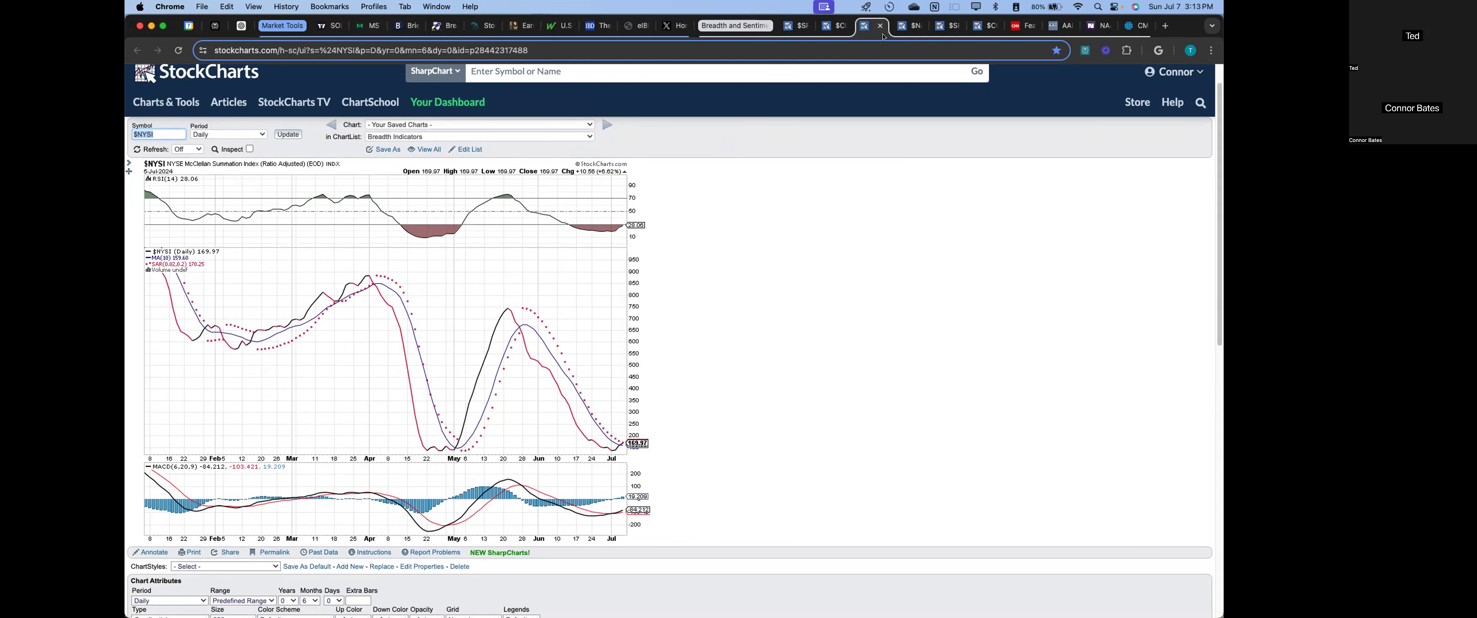
pyautogui.click(898, 32)
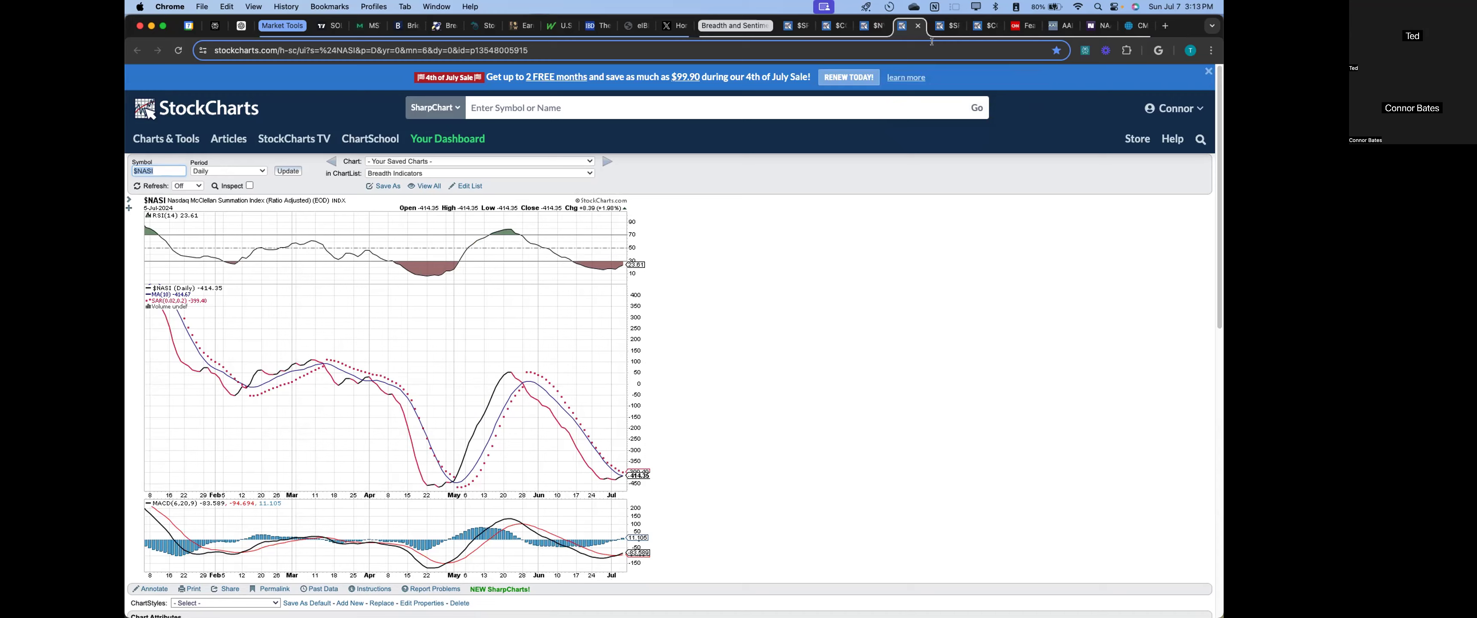
# Step: Review the $SPX chart with $SPXA50R, $SPXA150R and $SPXA200R, and the breadth chart that follows it
pyautogui.click(945, 26)
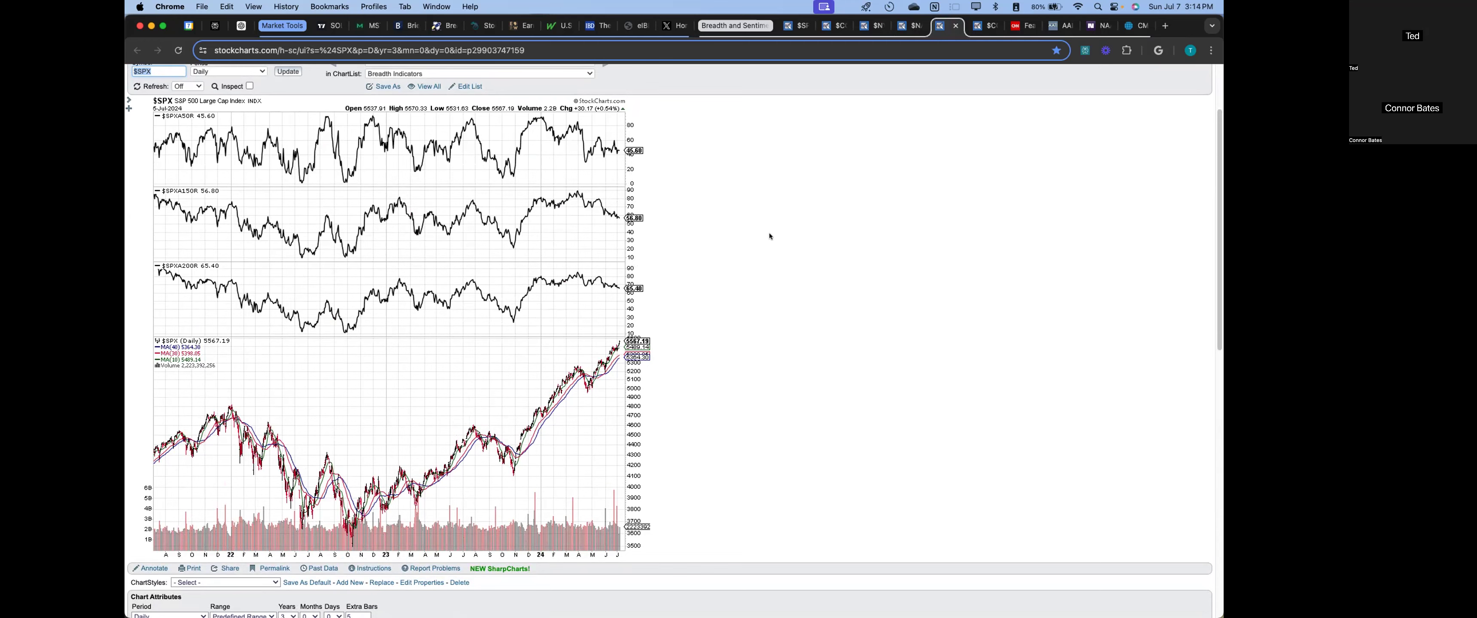
pyautogui.click(980, 26)
pyautogui.scroll(-3, 692, 357)
pyautogui.scroll(-5, 691, 358)
pyautogui.scroll(5, 642, 266)
# Step: Check CNN's Fear & Greed Index gauge and examine the AAII sentiment survey's weekly bullish, neutral and bearish votes
pyautogui.click(1024, 25)
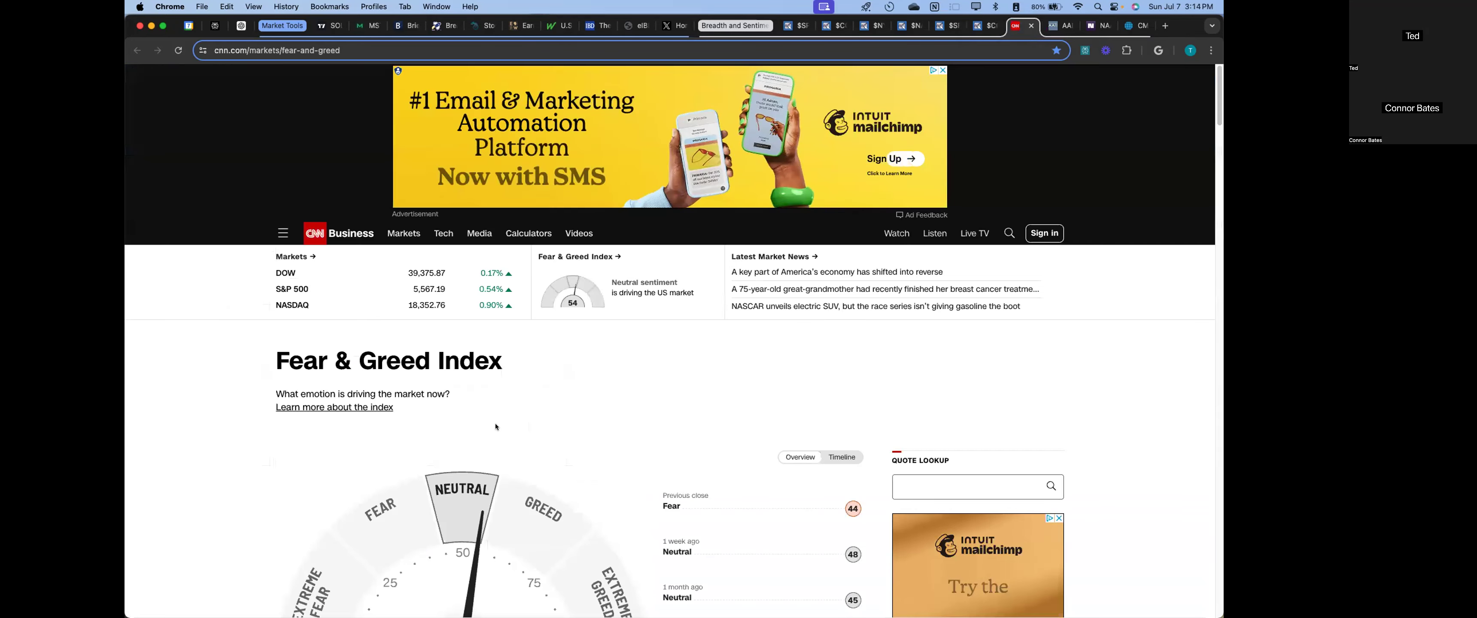
pyautogui.scroll(-3, 472, 381)
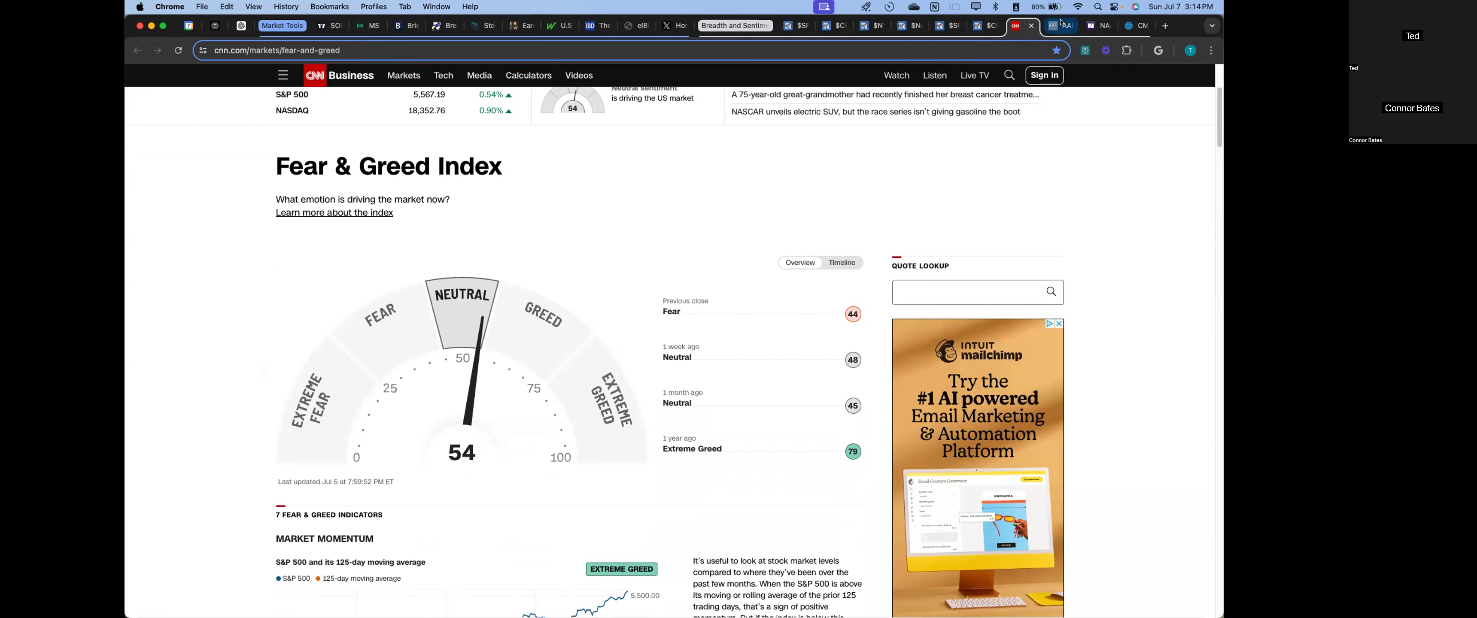
pyautogui.click(1060, 26)
pyautogui.scroll(-3, 489, 353)
pyautogui.scroll(-1, 489, 353)
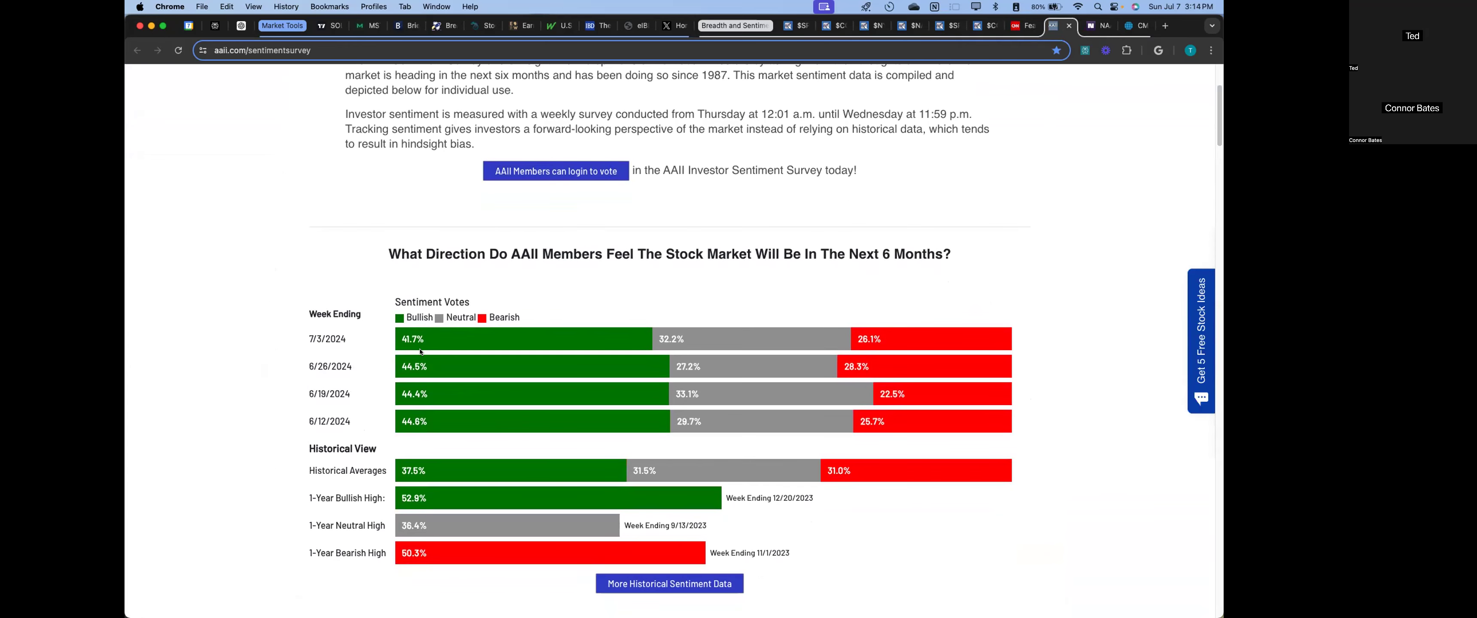
pyautogui.scroll(-1, 498, 333)
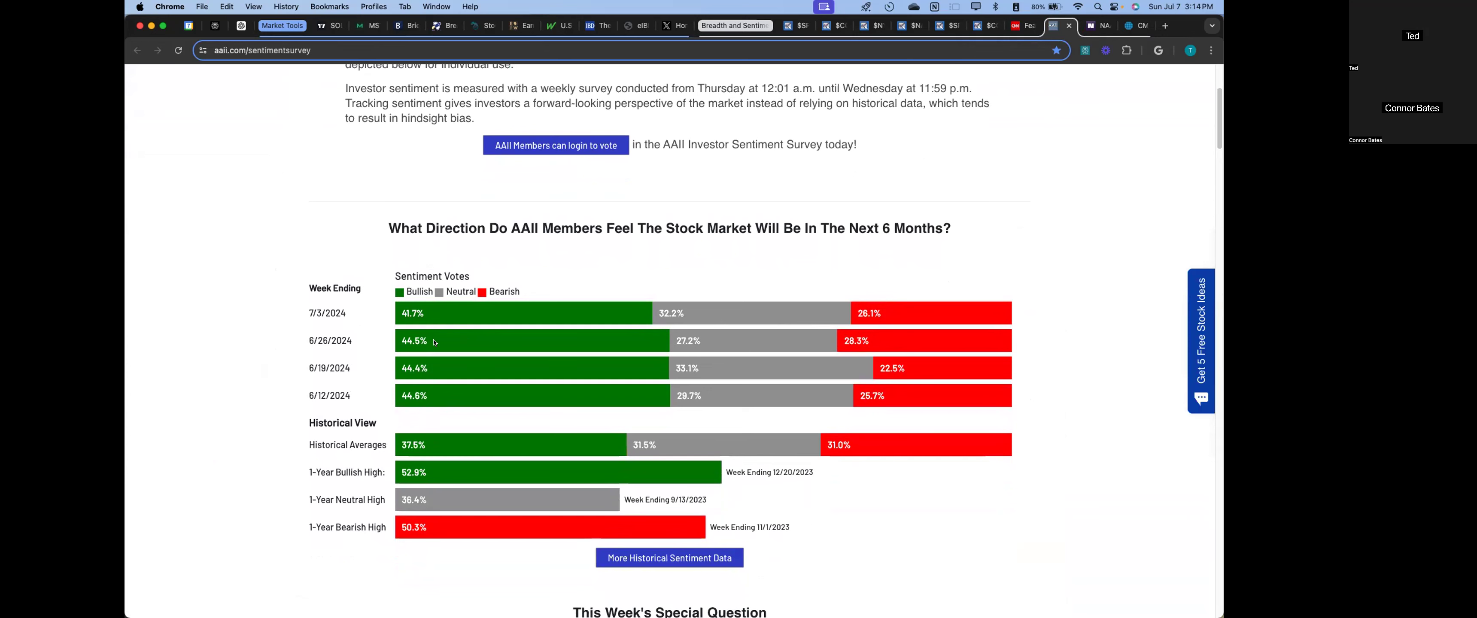
pyautogui.scroll(-1, 860, 337)
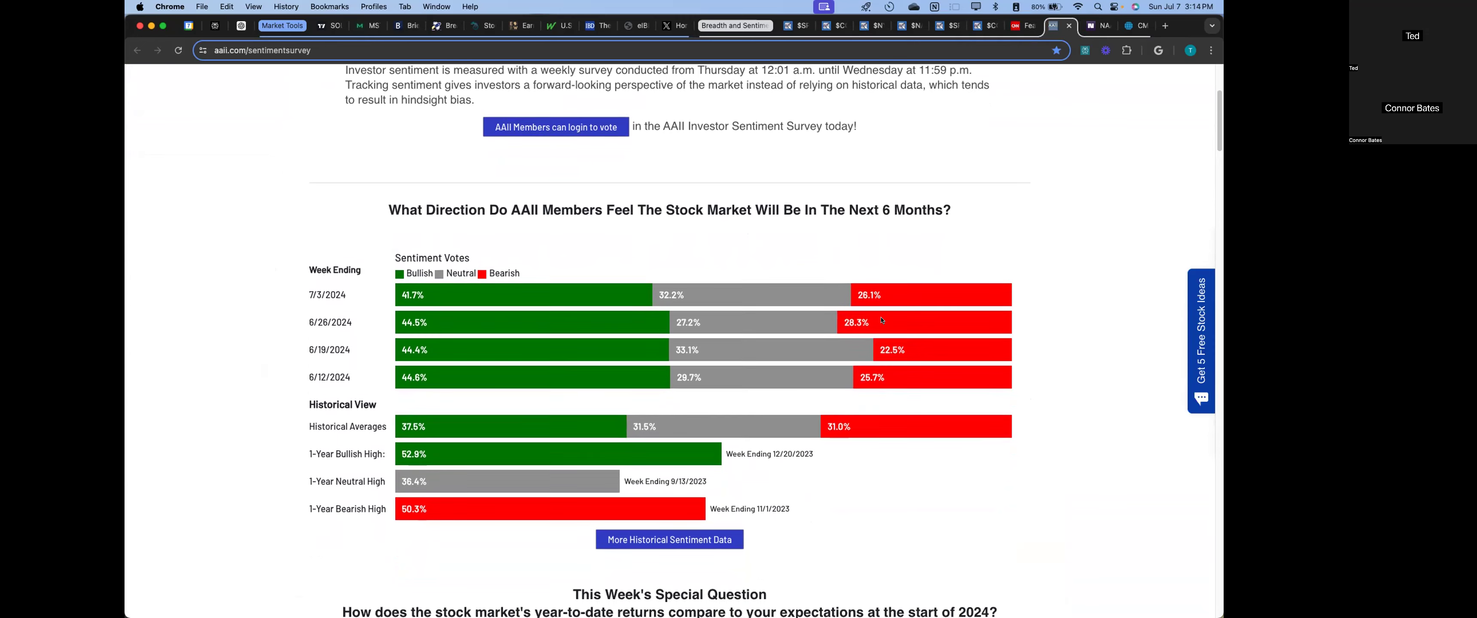
pyautogui.scroll(-2, 746, 275)
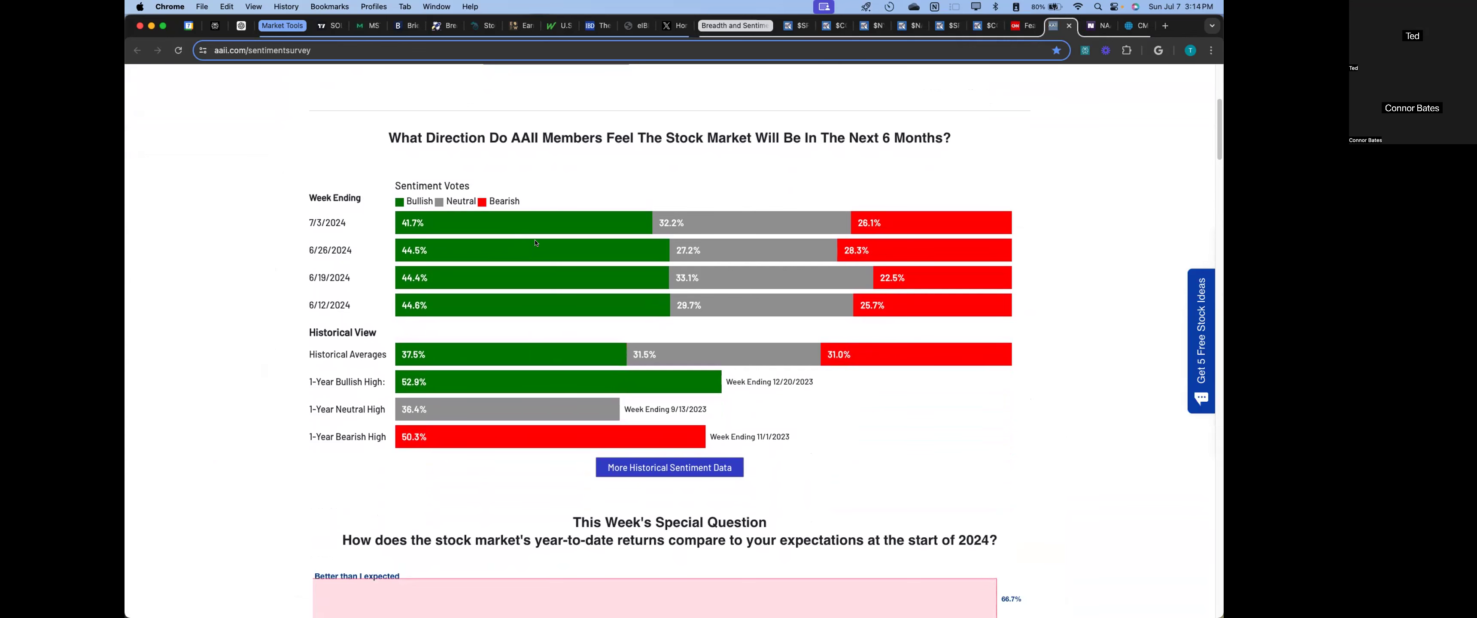
# Step: Recheck the Fear & Greed gauge against the AAII sentiment votes and historical averages
pyautogui.click(1017, 33)
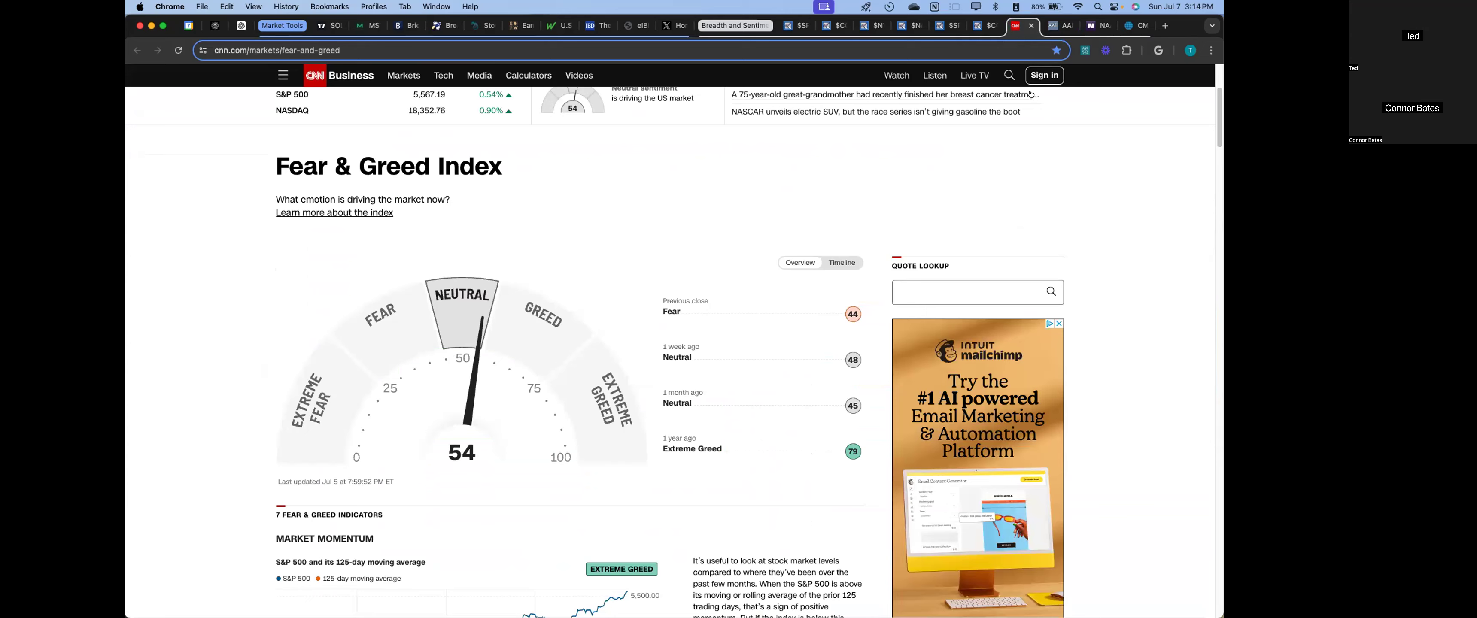
pyautogui.click(1060, 25)
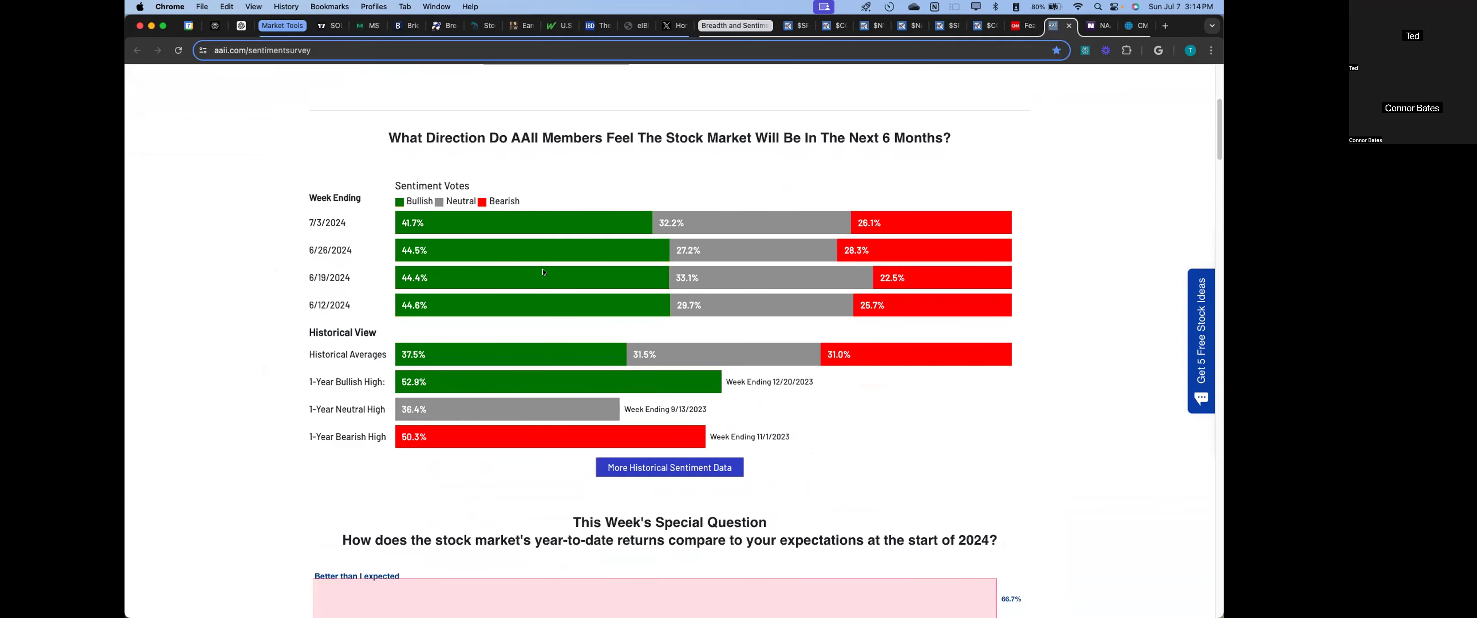
pyautogui.scroll(1, 534, 262)
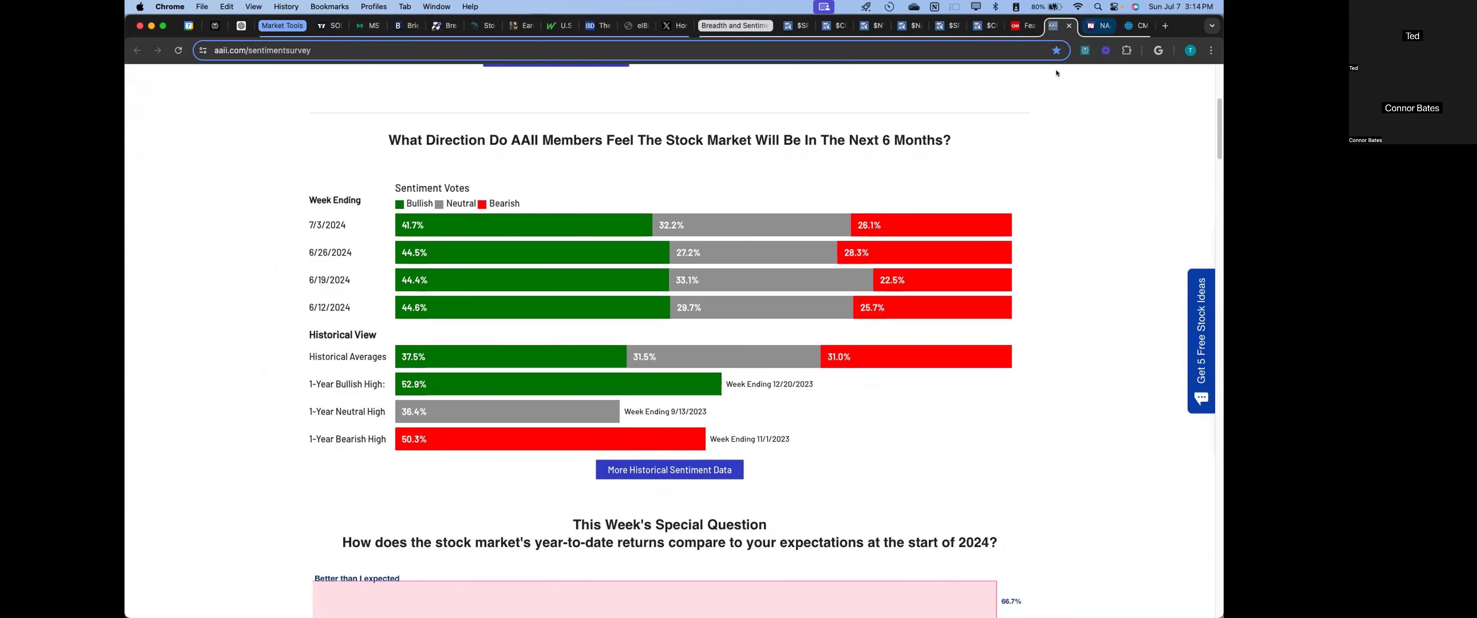
# Step: Review the NAAIM Exposure Index page, checking this week's number and the July 2023 and March 2024 peaks
pyautogui.click(1104, 19)
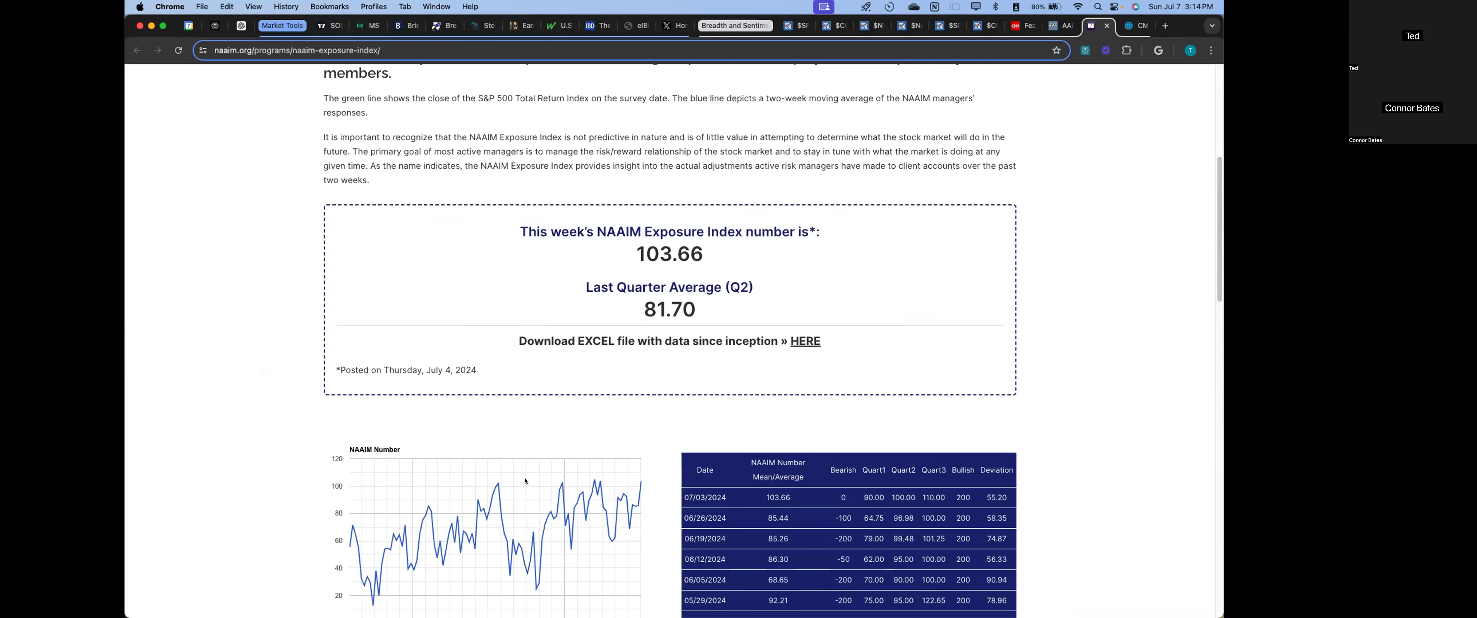
pyautogui.scroll(-5, 534, 346)
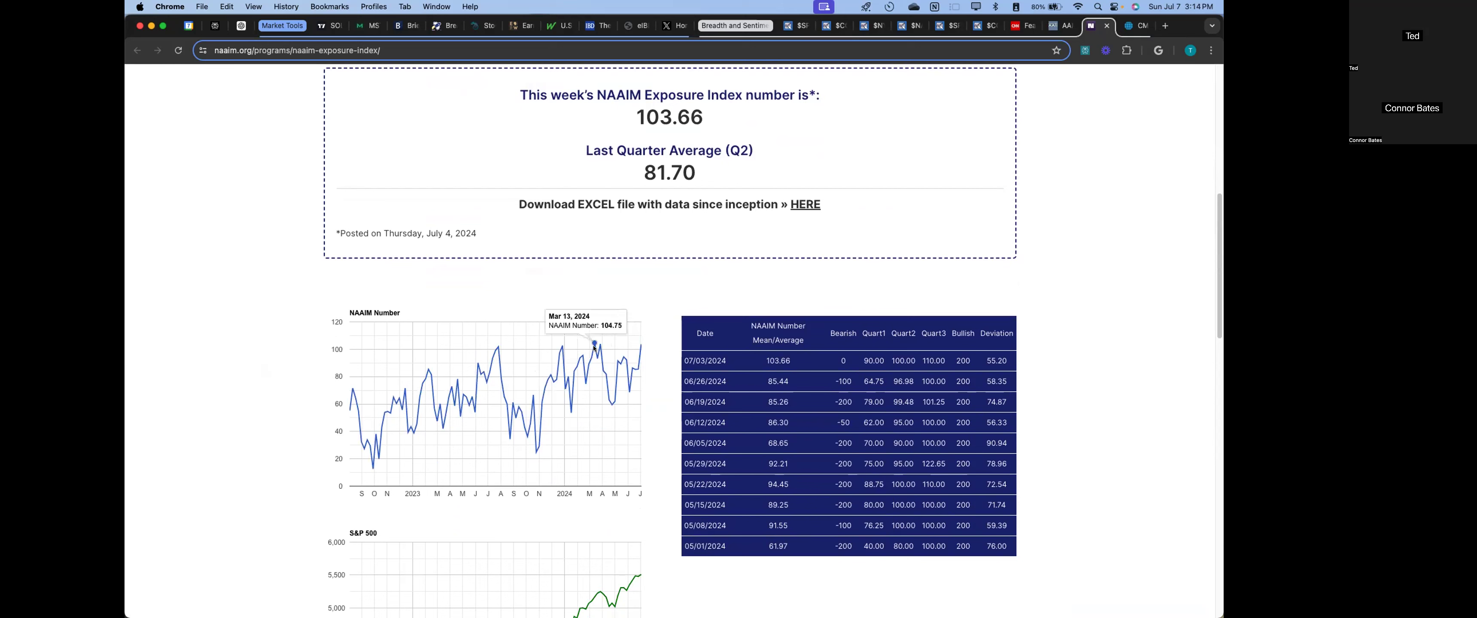
pyautogui.moveTo(563, 353)
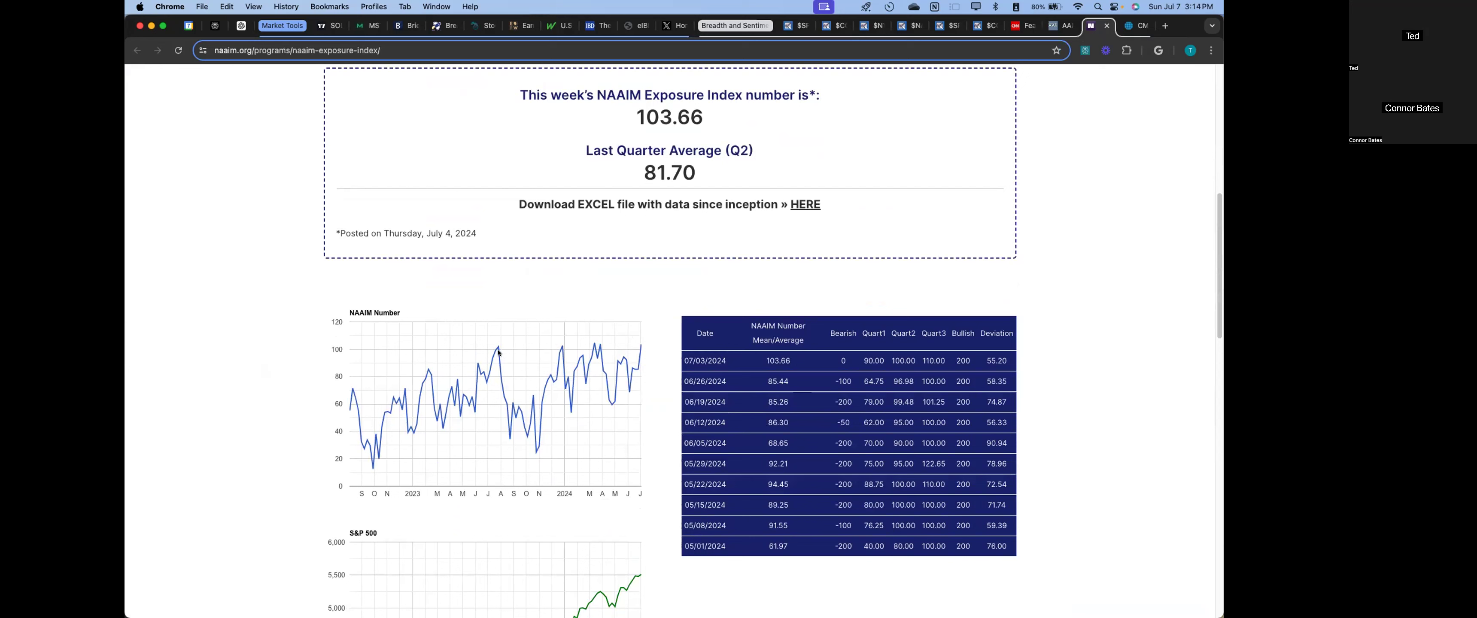
pyautogui.moveTo(497, 347)
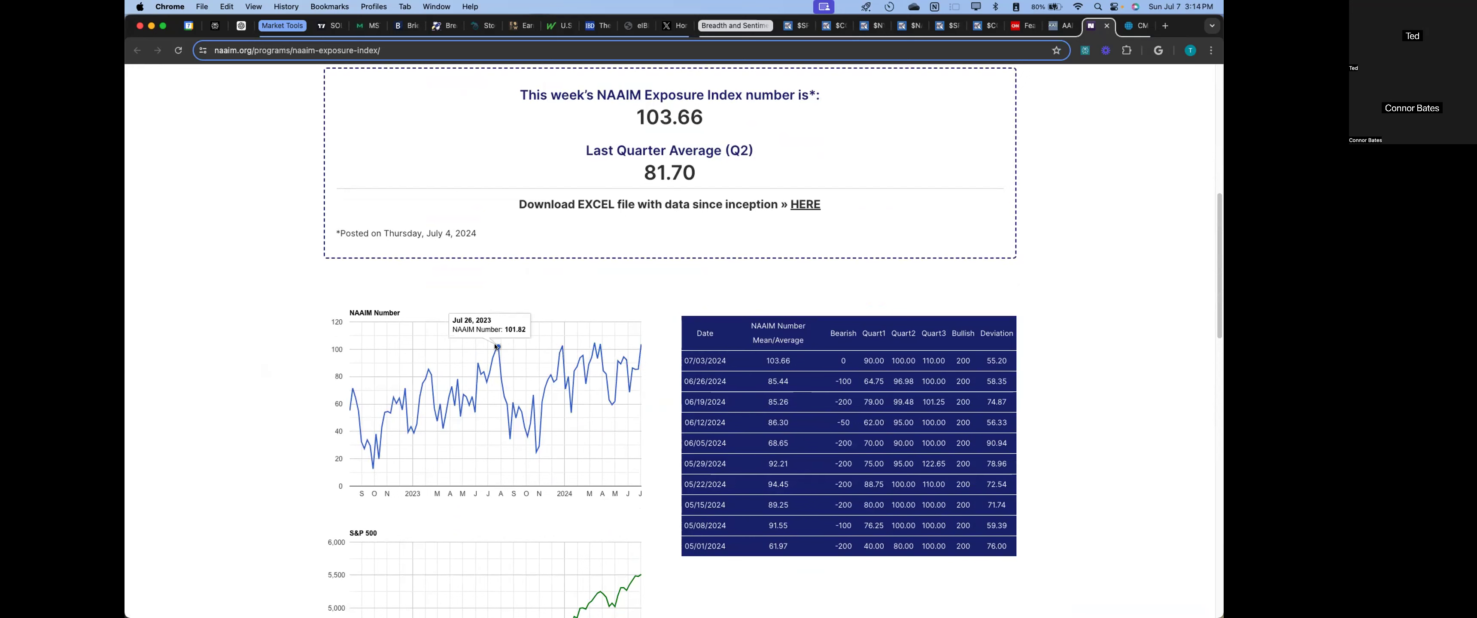
pyautogui.scroll(-1, 498, 348)
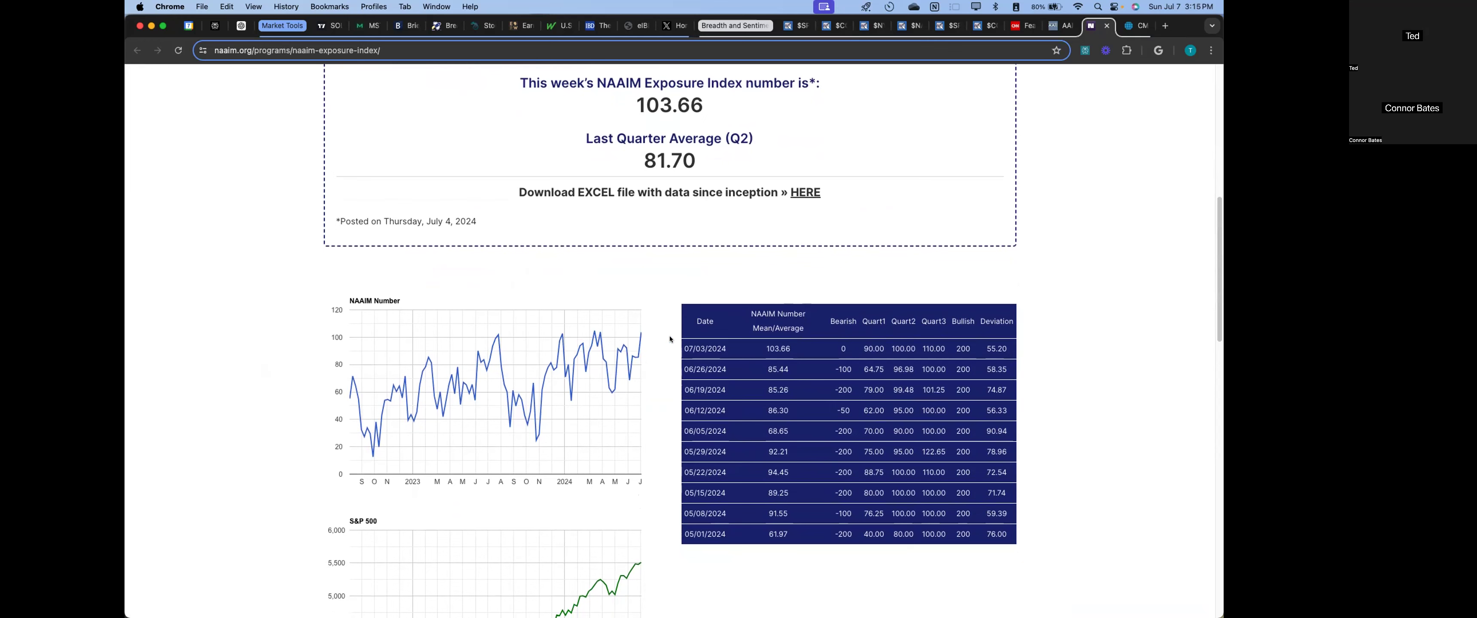
pyautogui.scroll(-5, 581, 348)
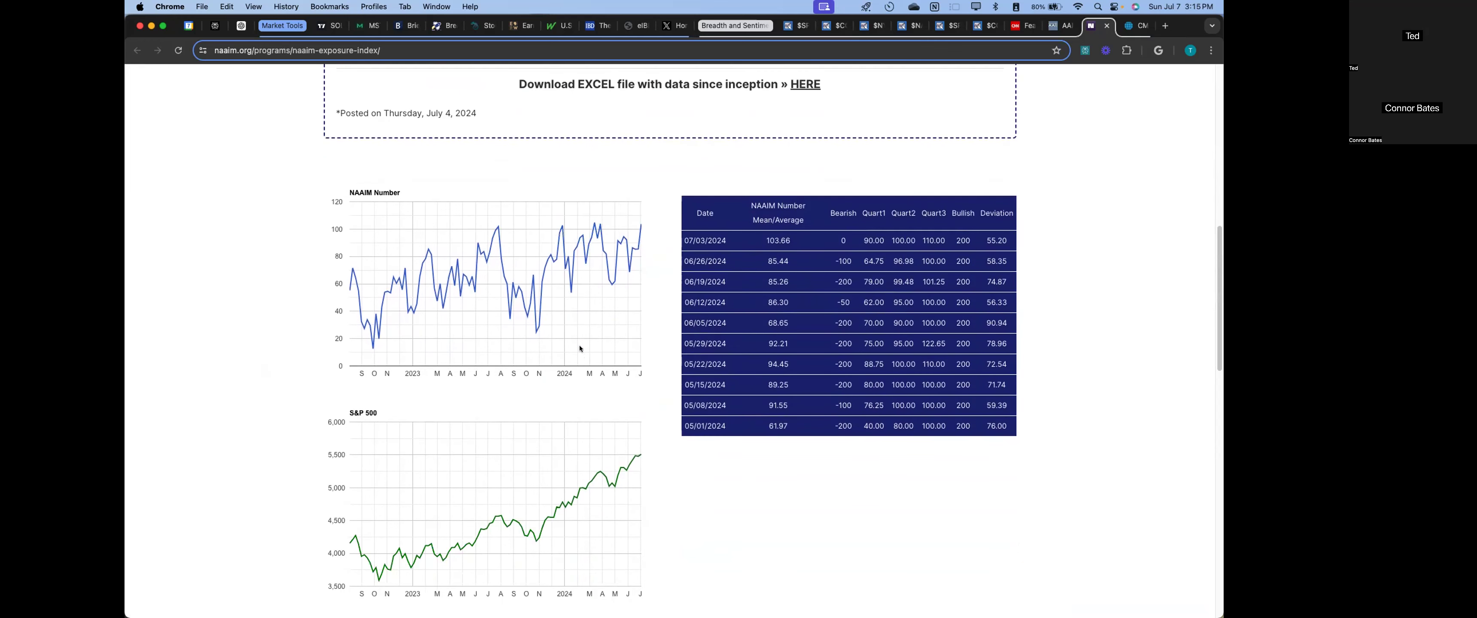
pyautogui.scroll(-3, 580, 344)
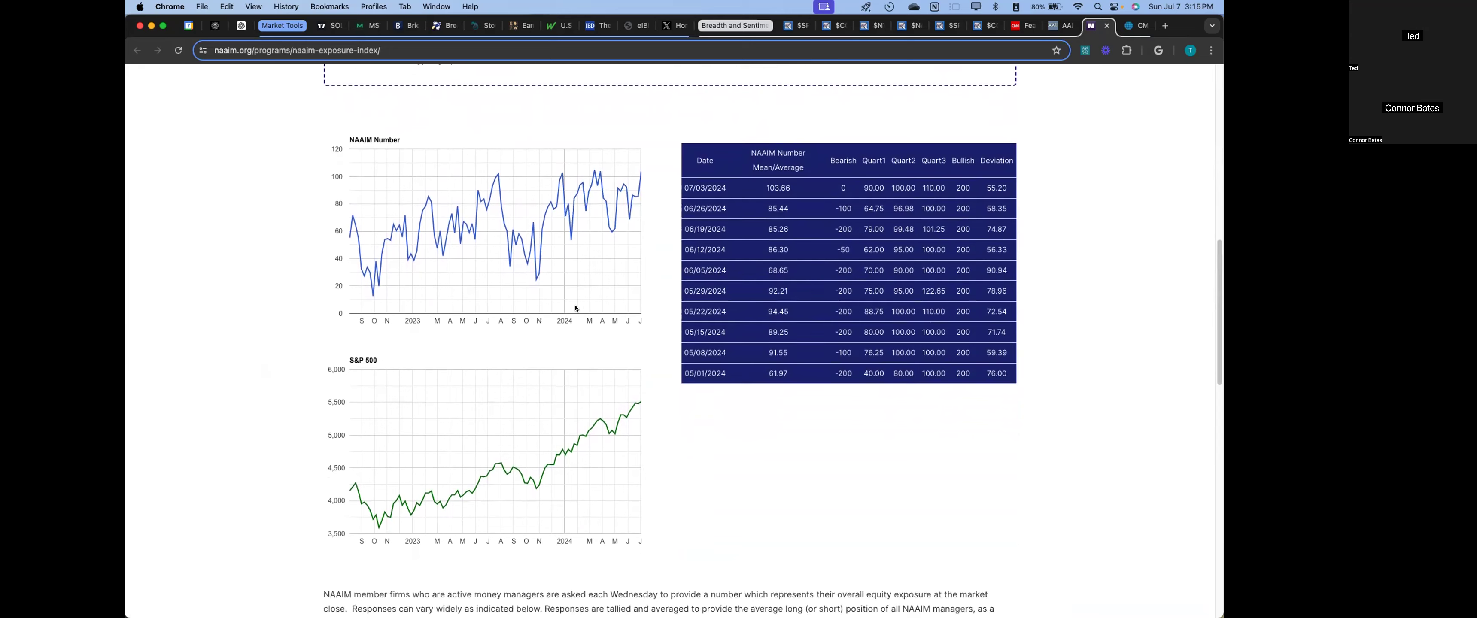
pyautogui.scroll(1, 571, 308)
pyautogui.scroll(1, 667, 263)
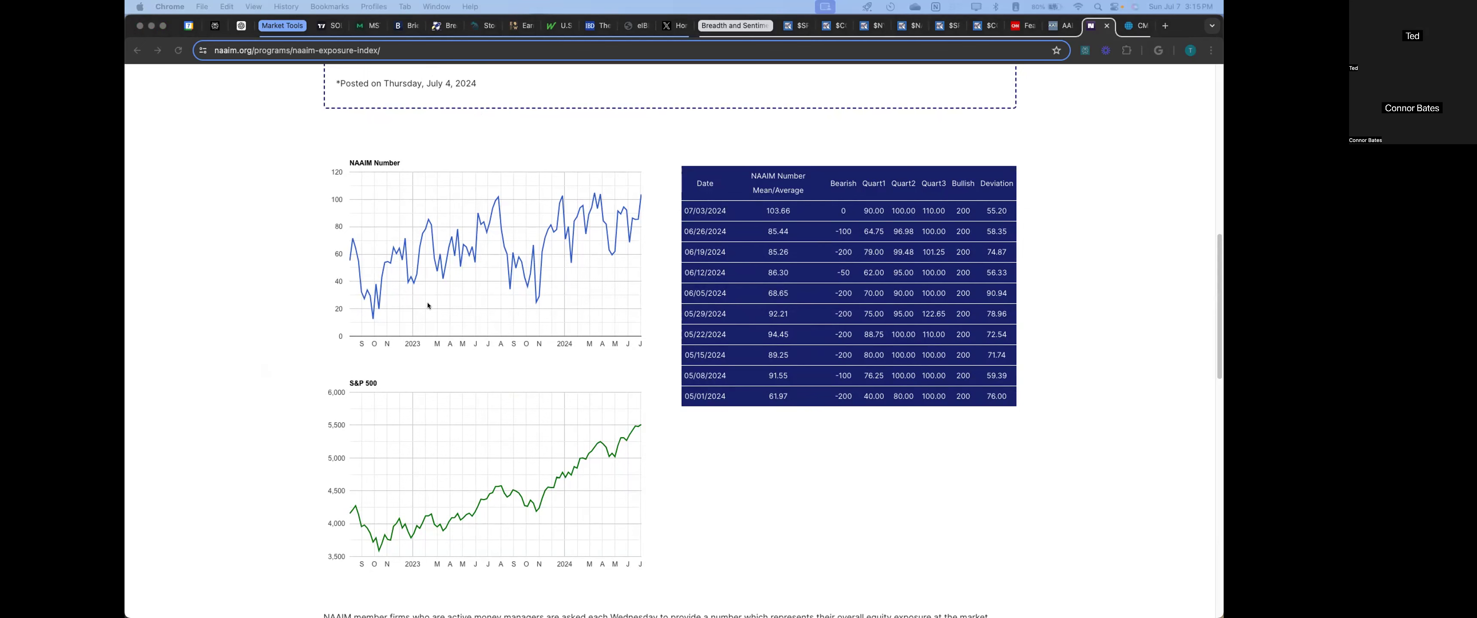
# Step: Compare the NAAIM exposure peaks since February 2023 with the matching dates on the S&P 500 chart
pyautogui.scroll(-2, 442, 300)
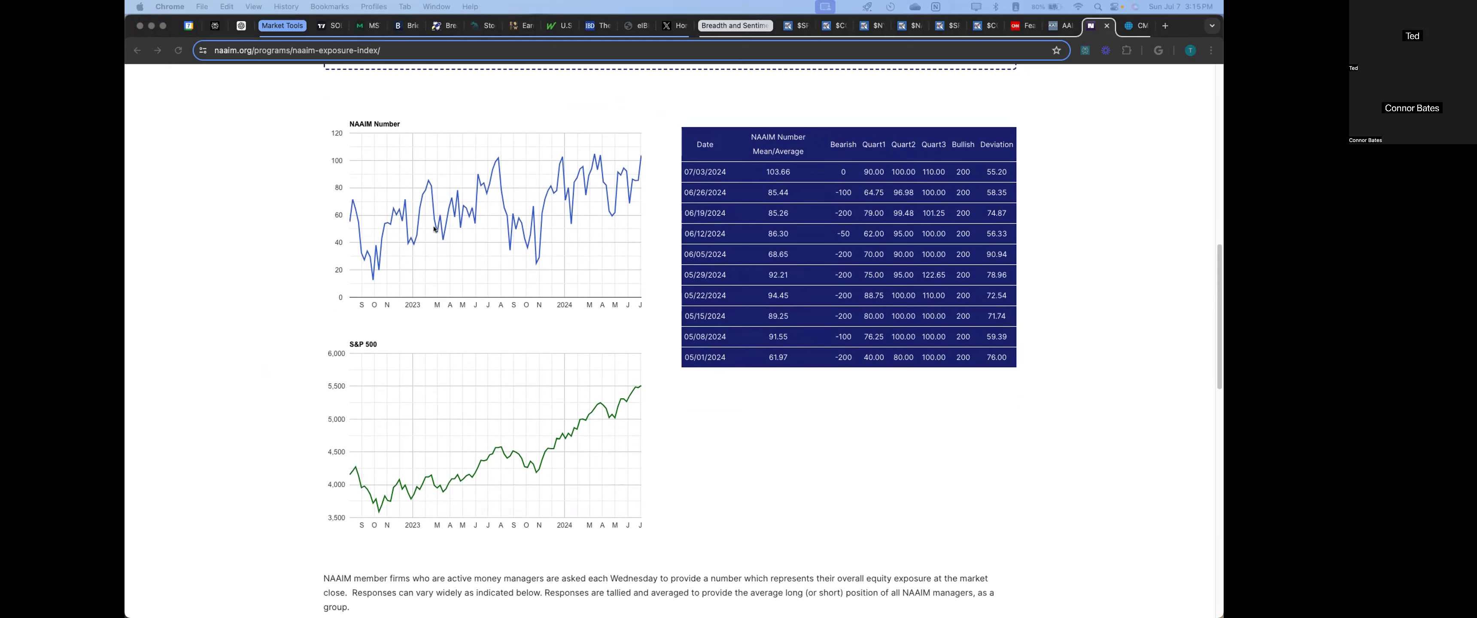
pyautogui.moveTo(430, 179)
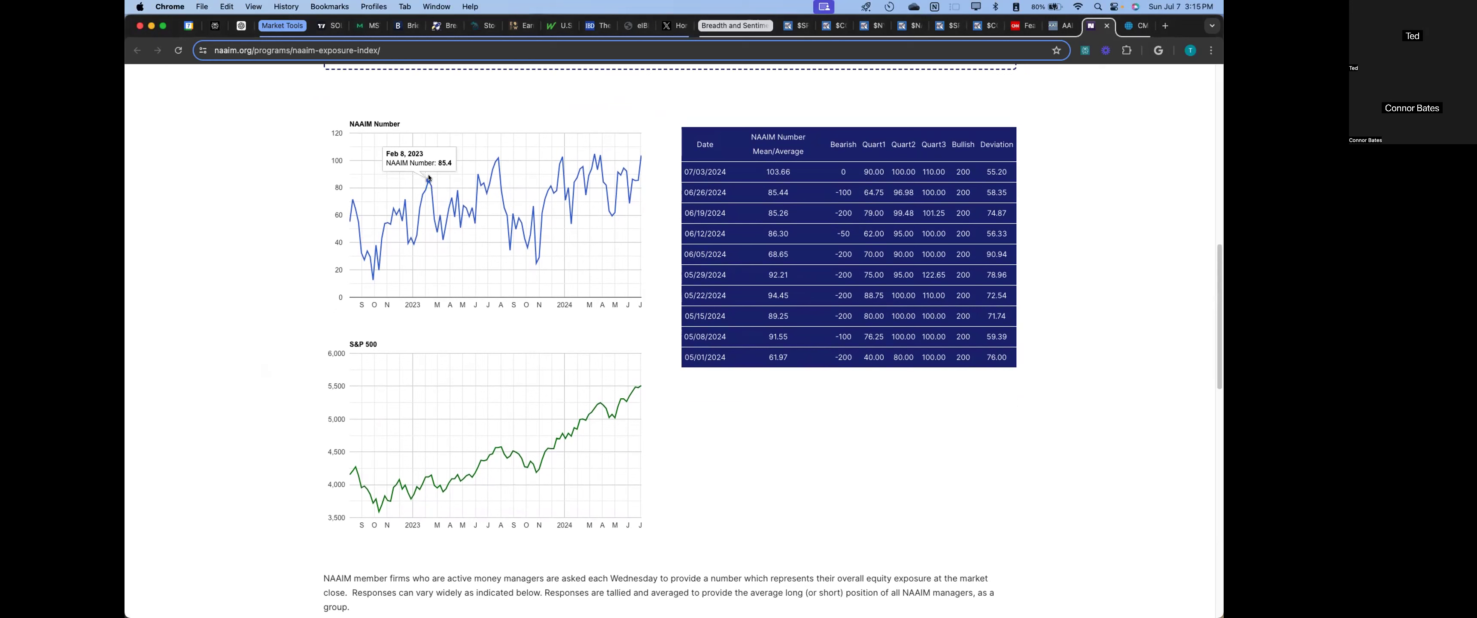
pyautogui.moveTo(497, 160)
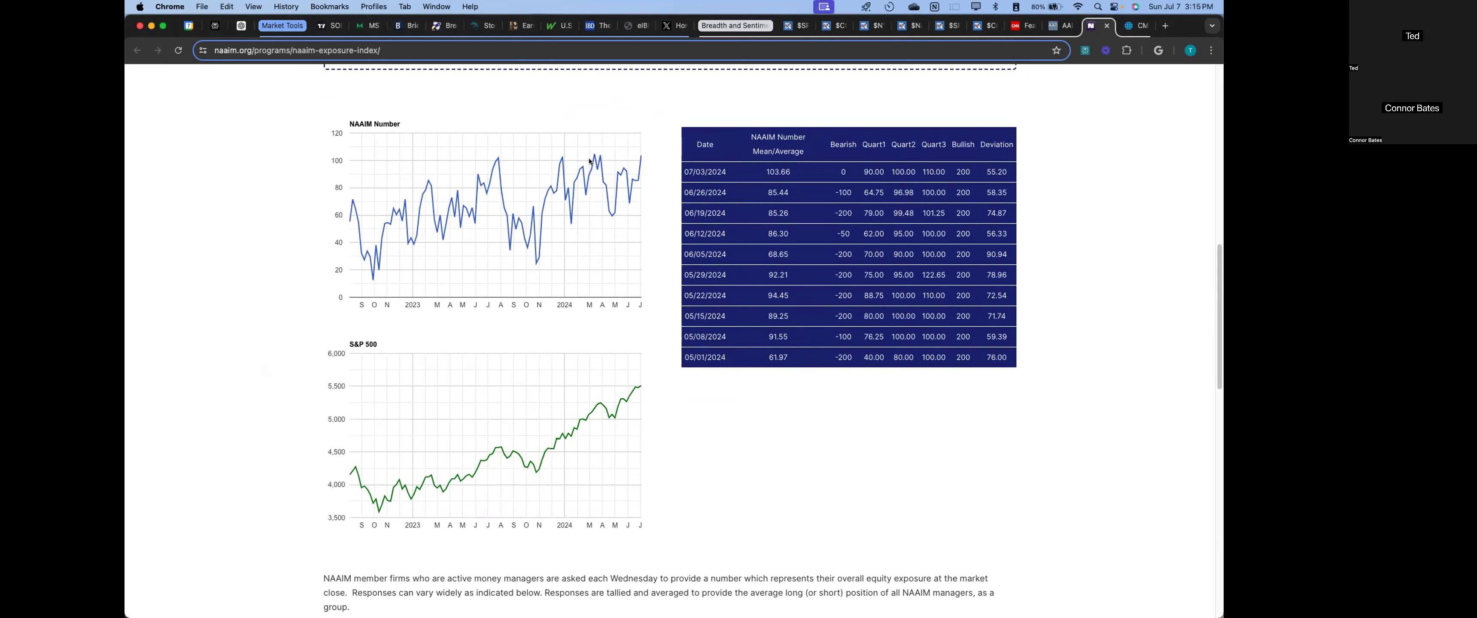
pyautogui.moveTo(597, 403)
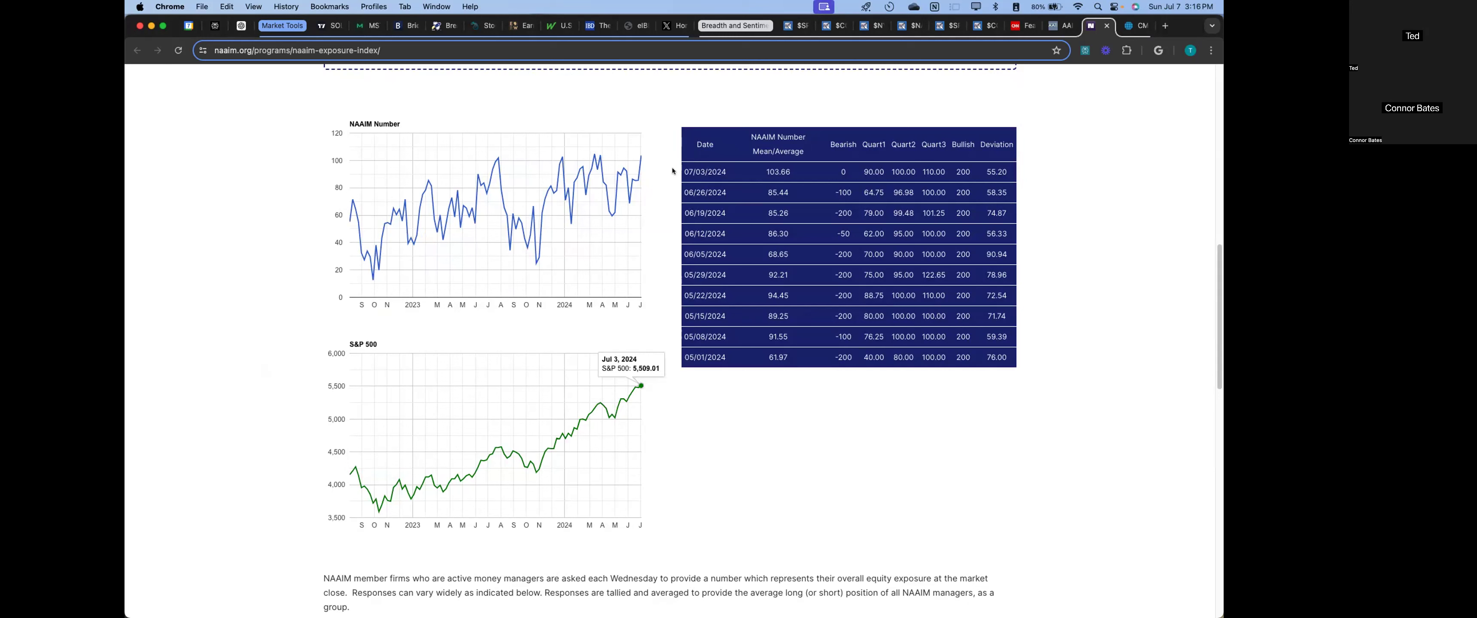
pyautogui.moveTo(640, 161)
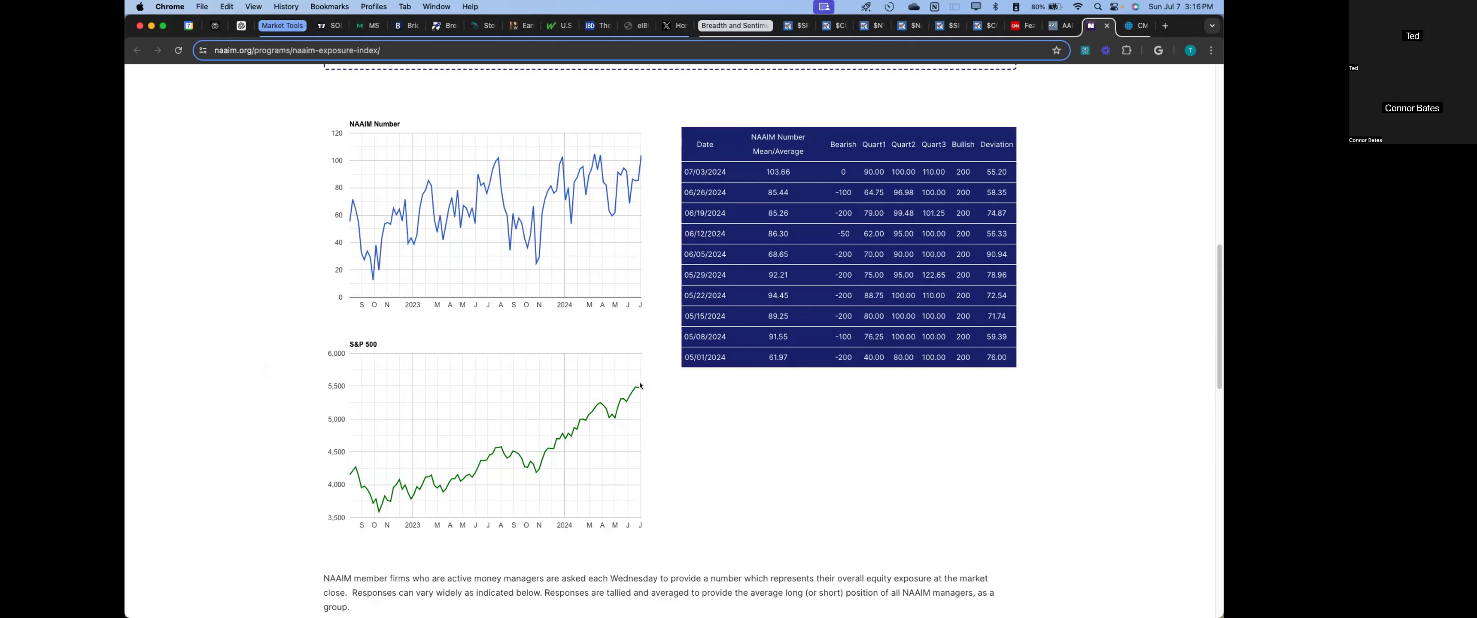
pyautogui.moveTo(636, 385)
# Step: Open the CME FedWatch Tool and examine the target rate probabilities for the 18 Sep 2024 Fed meeting
pyautogui.click(1121, 30)
pyautogui.scroll(-5, 467, 292)
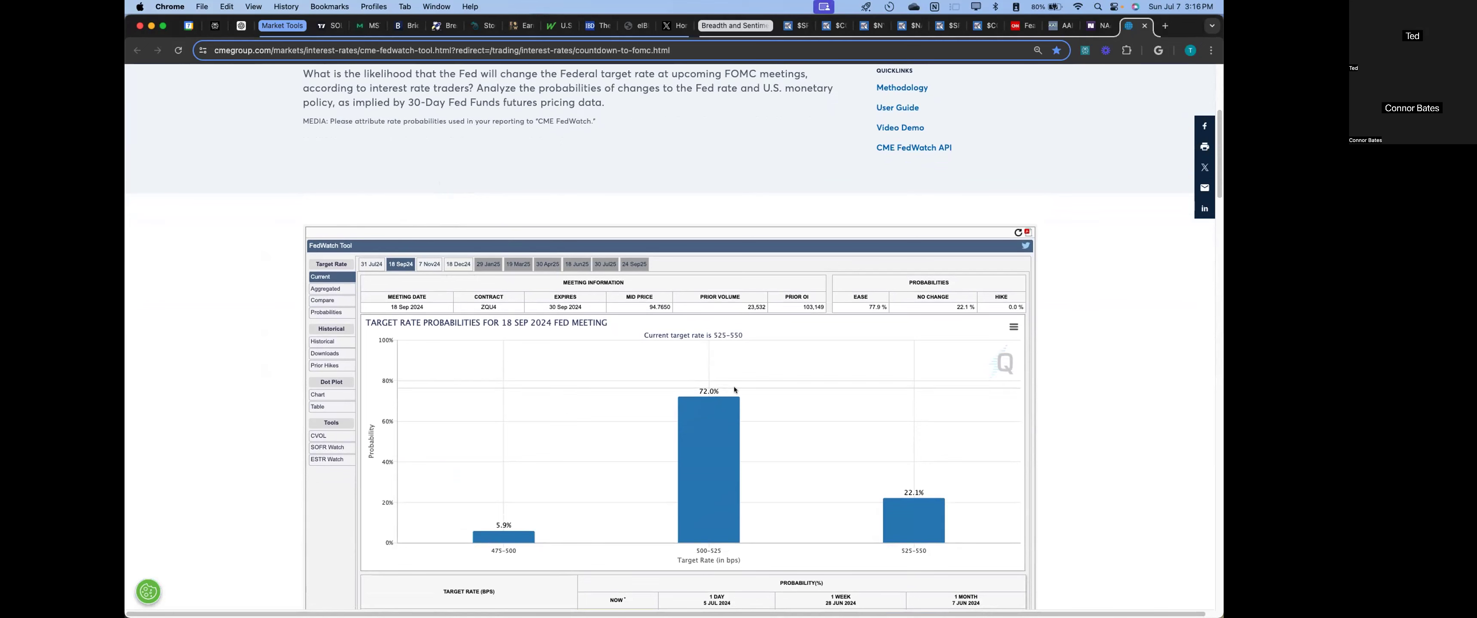
pyautogui.scroll(-2, 565, 376)
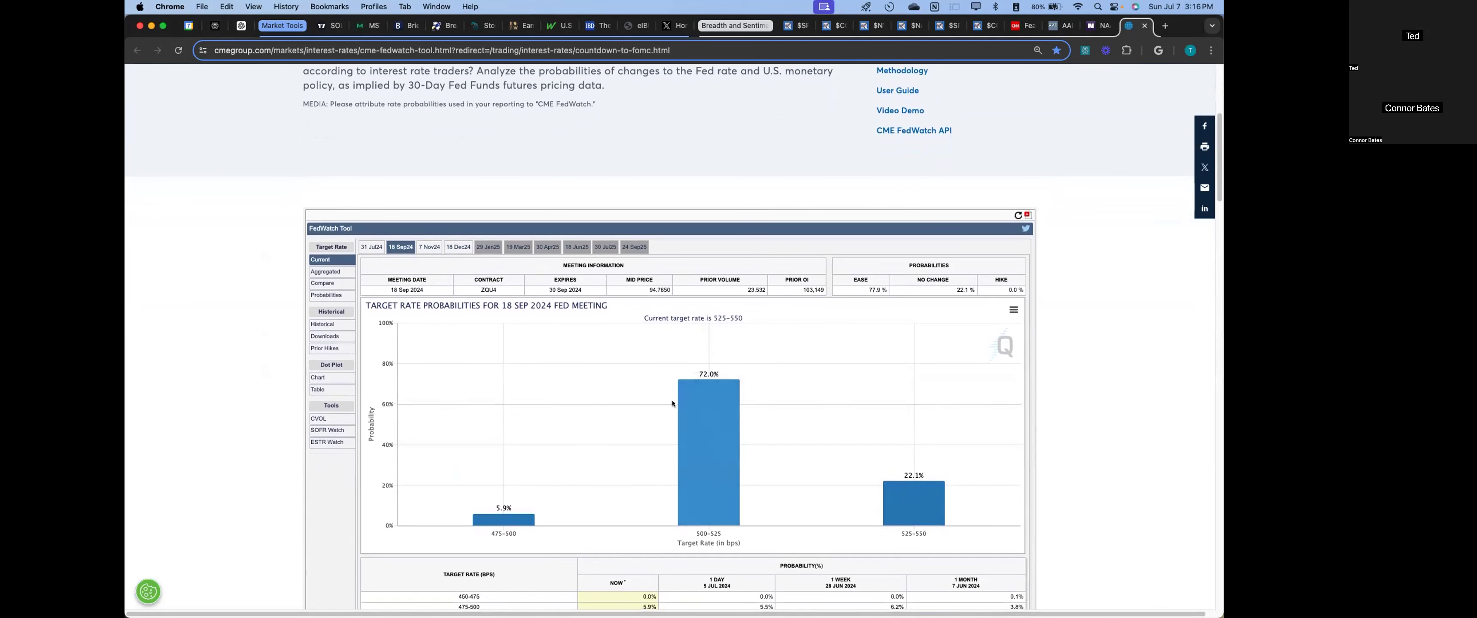
# Step: Check the target rate probabilities for the 7 Nov 2024 and 18 Dec 2024 Fed meetings
pyautogui.click(429, 248)
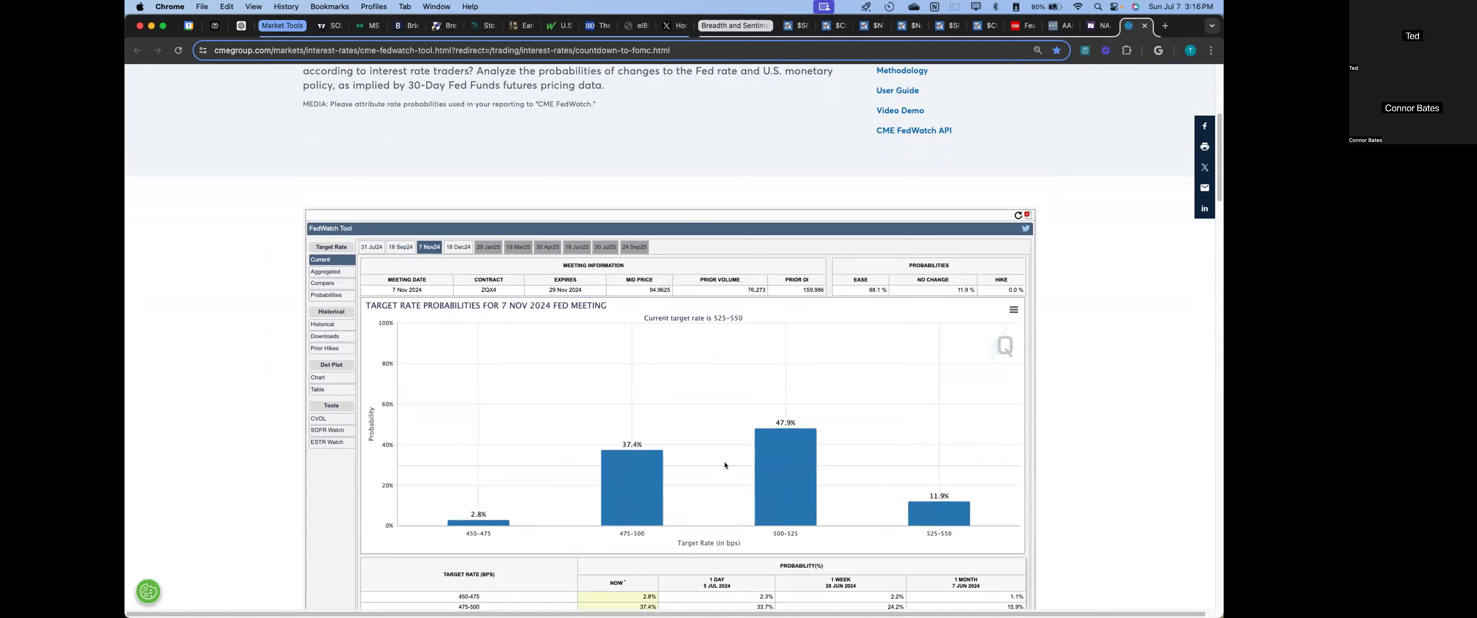
pyautogui.click(461, 250)
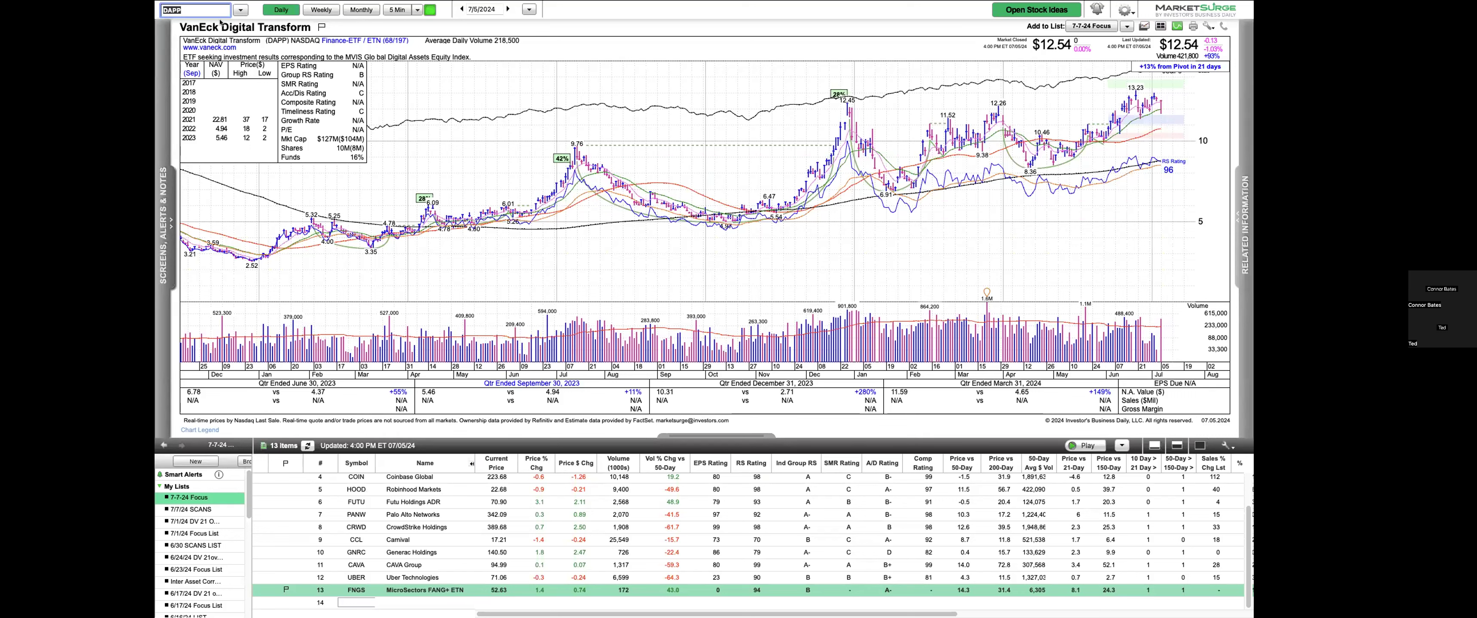
# Step: Mark horizontal resistance on the DAPP chart from its December high, and at its two successive prior highs on the weekly timeframe
pyautogui.moveTo(895, 157)
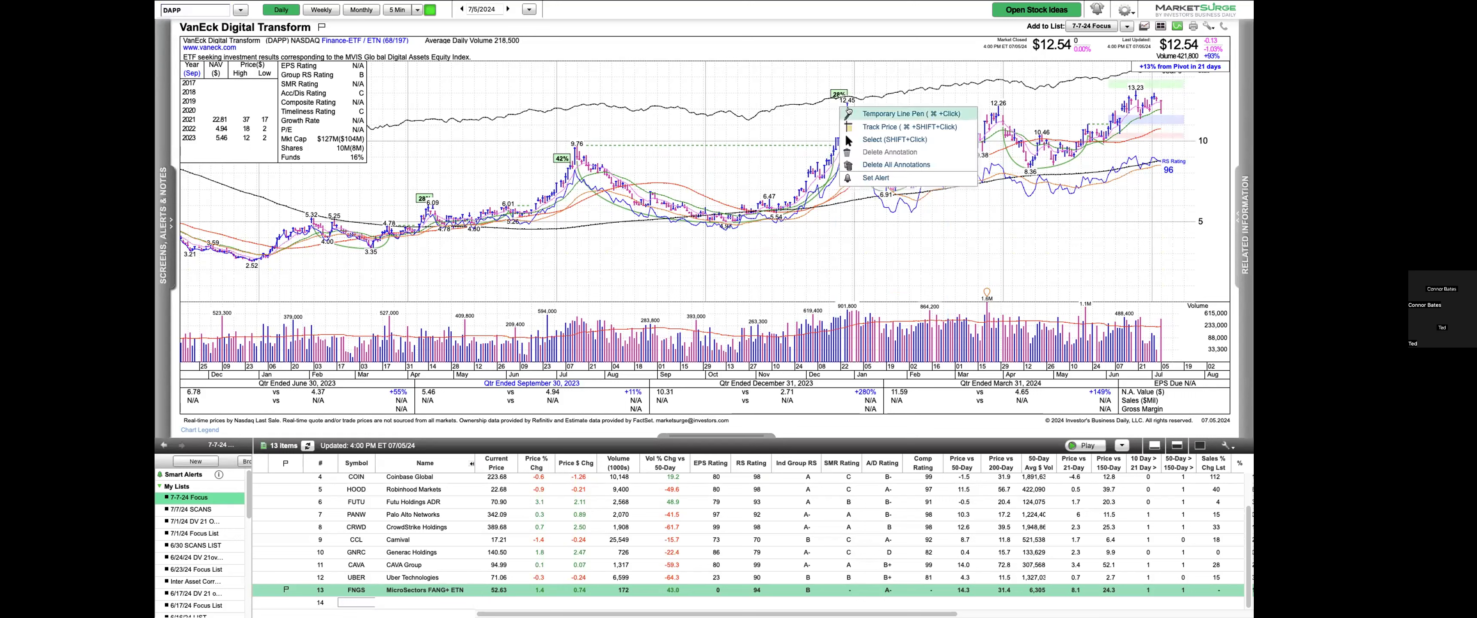
pyautogui.moveTo(841, 102); pyautogui.dragTo(1177, 101)
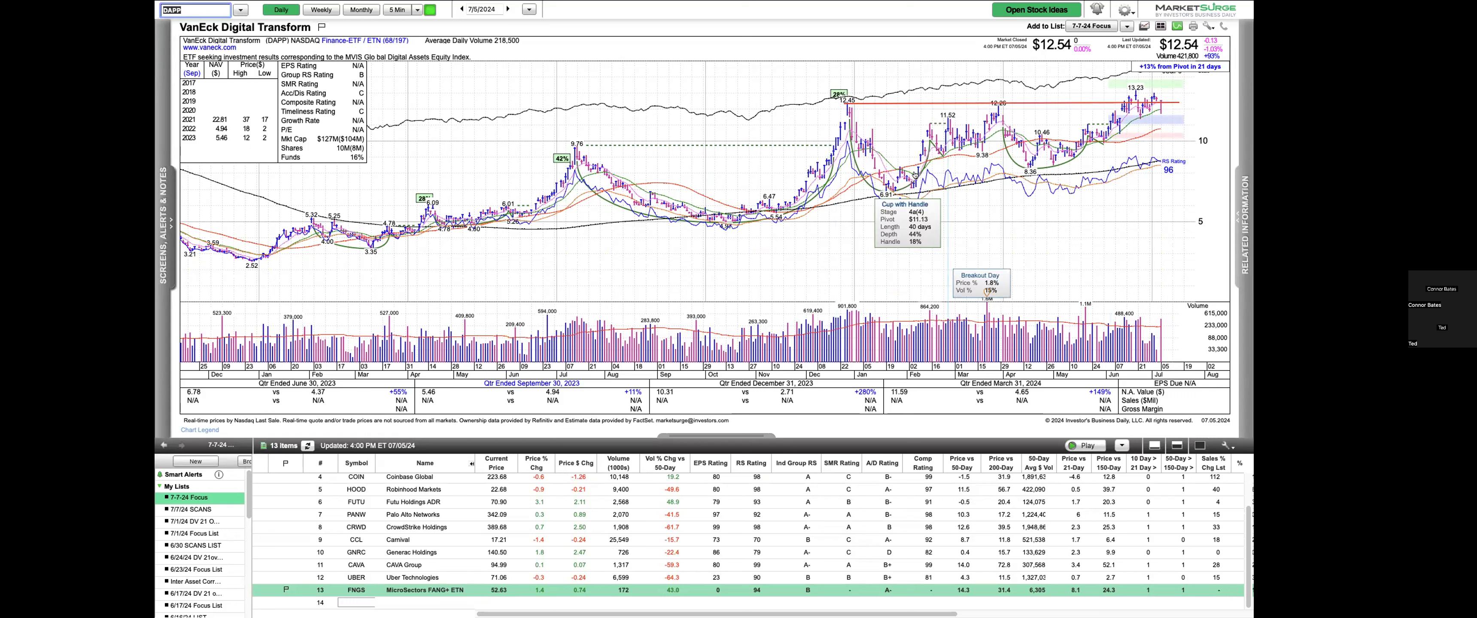
pyautogui.press('w')
pyautogui.press('Return')
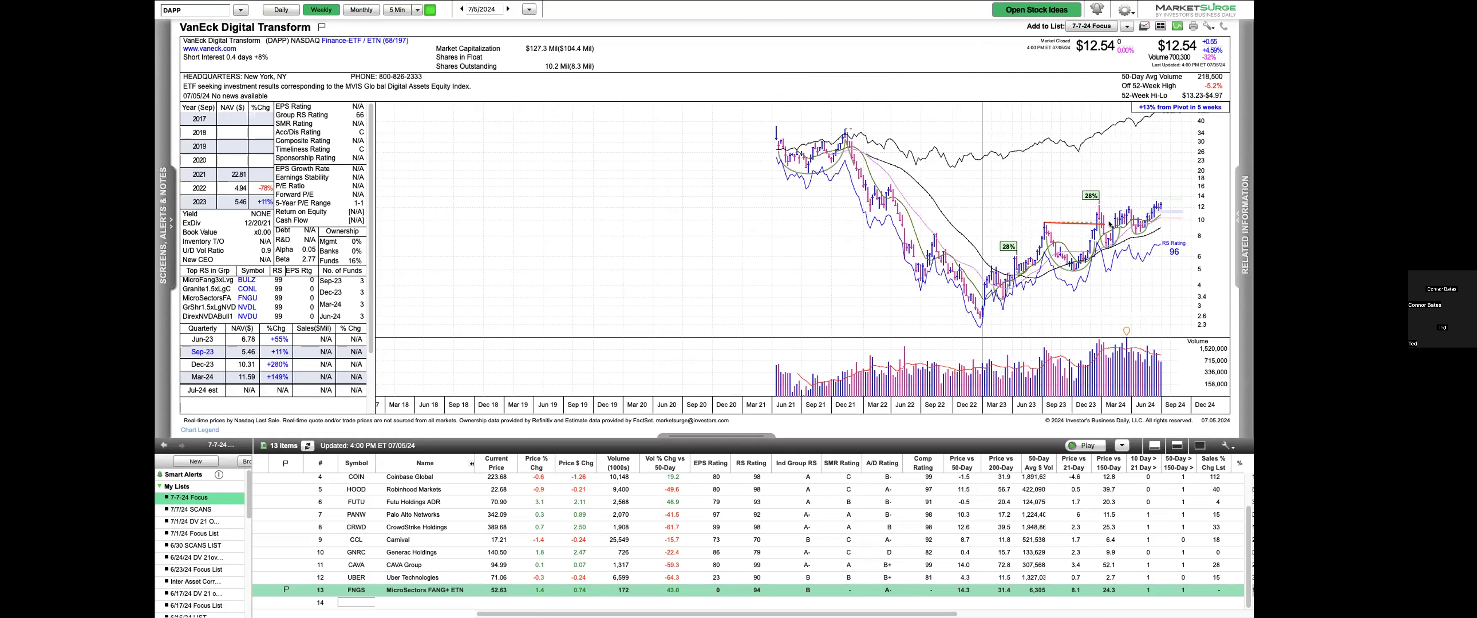
pyautogui.click(1042, 223)
pyautogui.click(1096, 208)
pyautogui.click(1157, 205)
pyautogui.click(1158, 205)
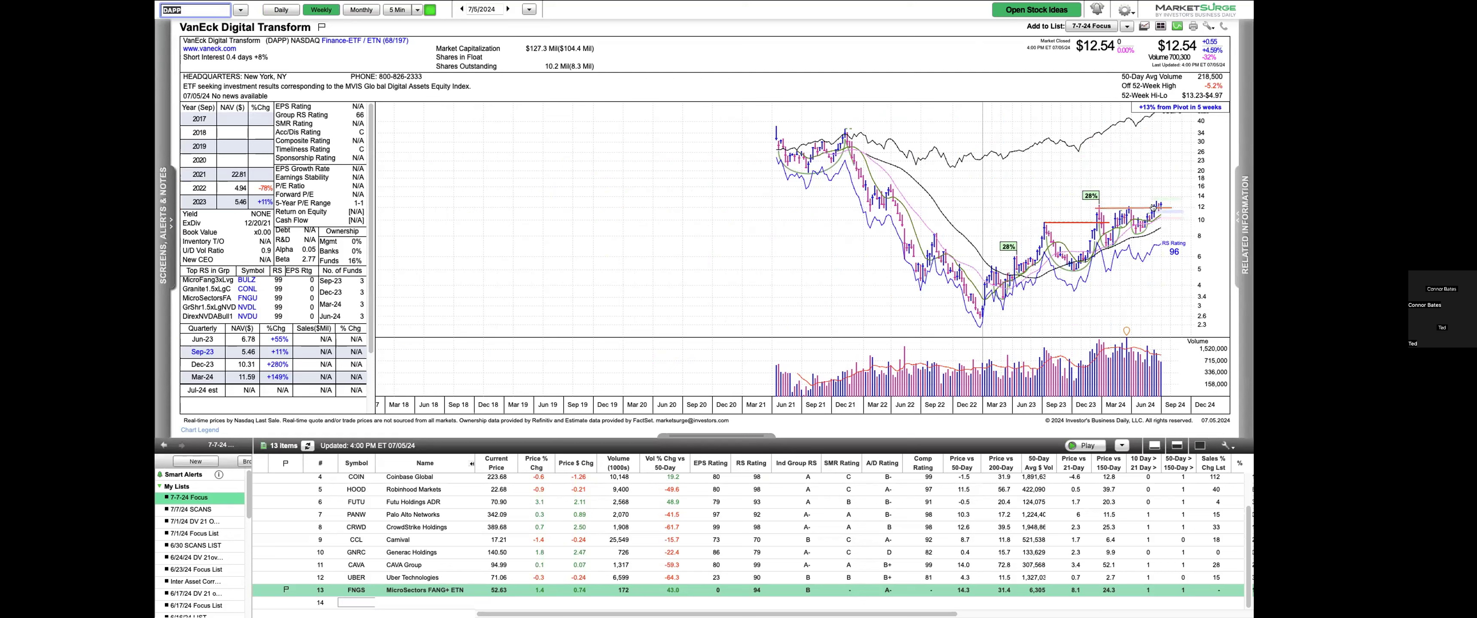
# Step: Load the daily chart of XLRE and draw a descending trendline from its December high across the lower highs to July 2024
pyautogui.click(298, 9)
pyautogui.write('XLRE')
pyautogui.press('Return')
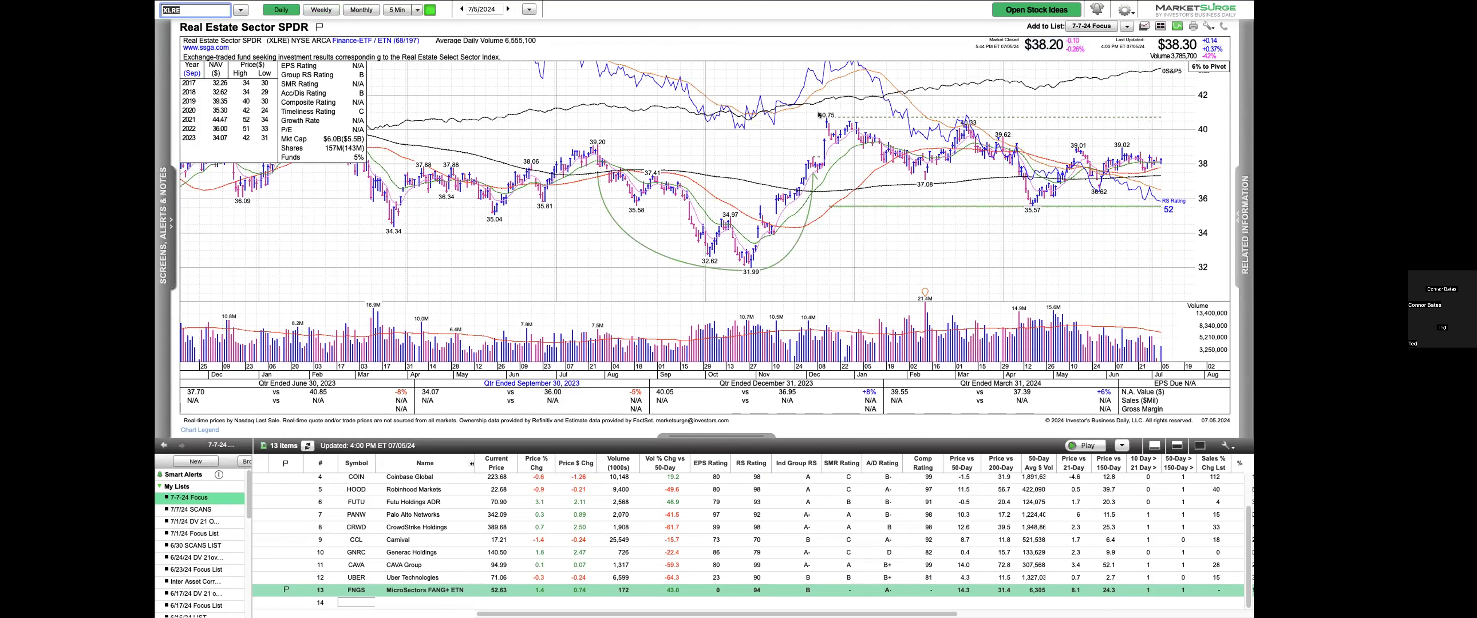
pyautogui.moveTo(827, 115); pyautogui.dragTo(1171, 157)
pyautogui.moveTo(1141, 202)
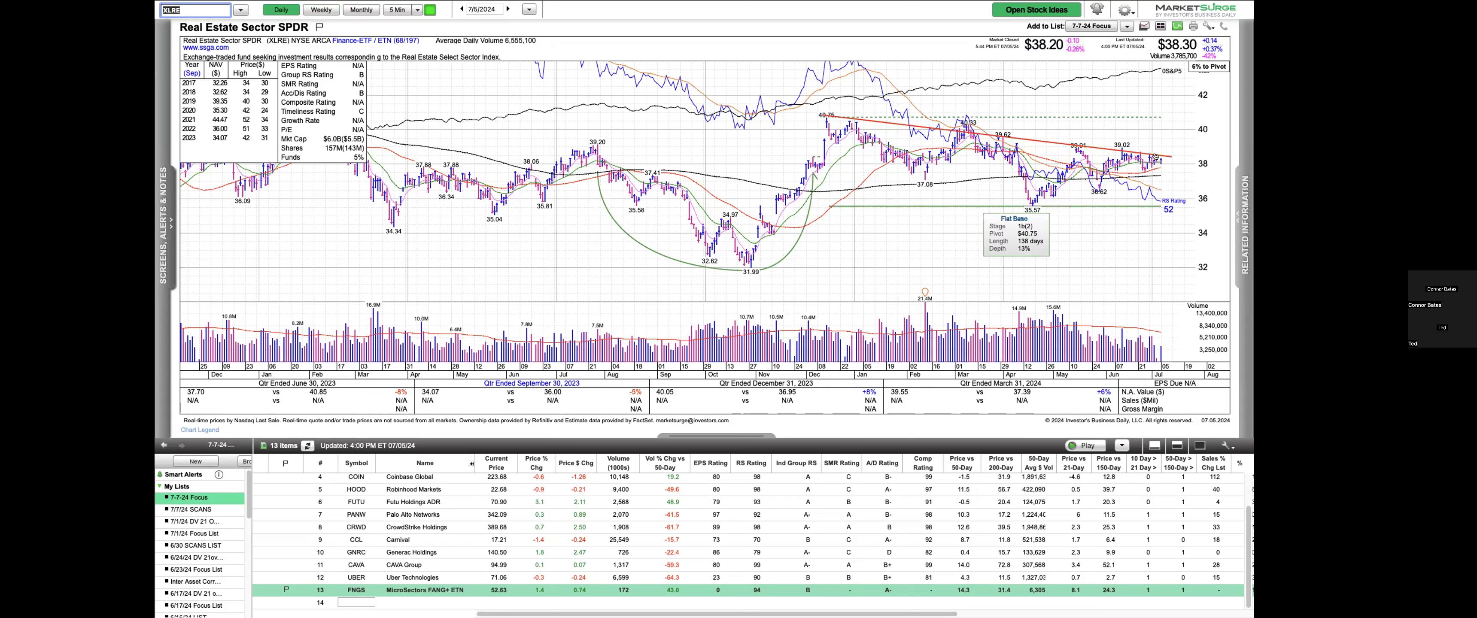
pyautogui.moveTo(831, 177)
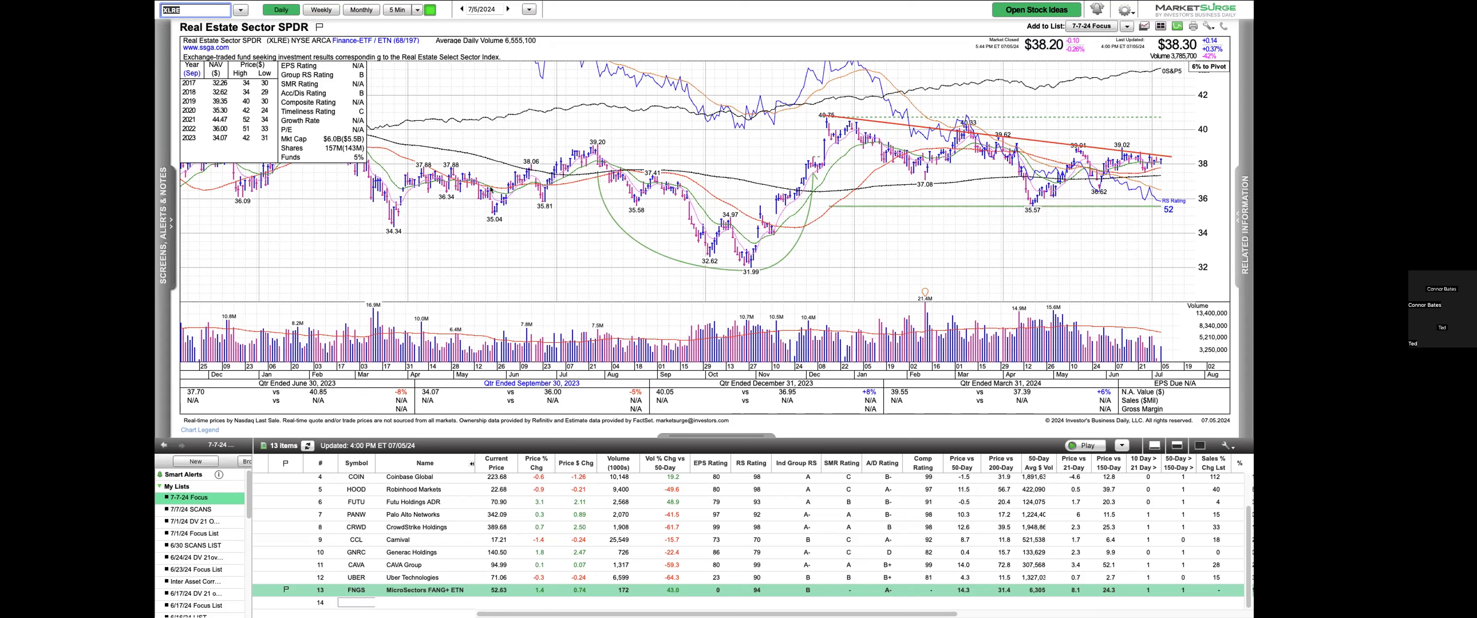
# Step: Load the XBI chart and mark resistance at the recent highs plus a zigzag path from the April low to a breakout
pyautogui.write('XBI')
pyautogui.press('Return')
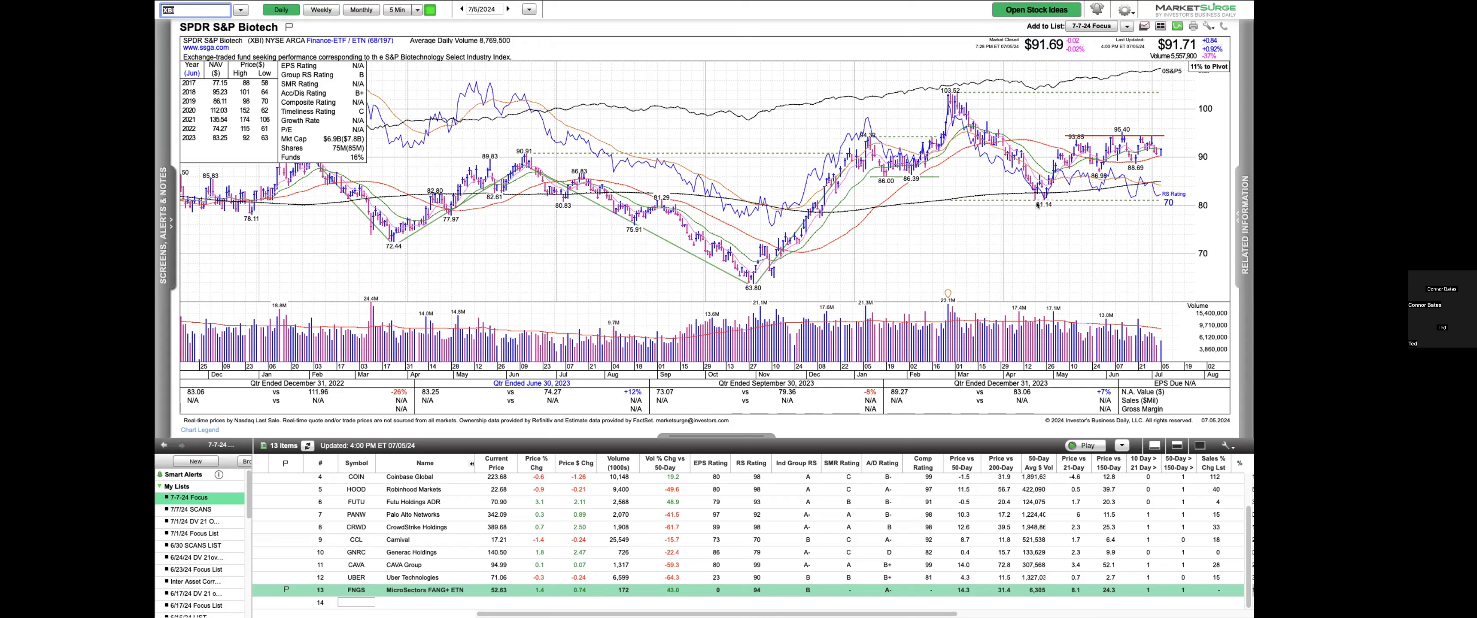
pyautogui.moveTo(1039, 203)
pyautogui.mouseDown()
pyautogui.moveTo(1068, 142)
pyautogui.moveTo(1096, 164)
pyautogui.moveTo(1112, 143)
pyautogui.moveTo(1134, 161)
pyautogui.moveTo(1181, 109)
pyautogui.mouseUp()
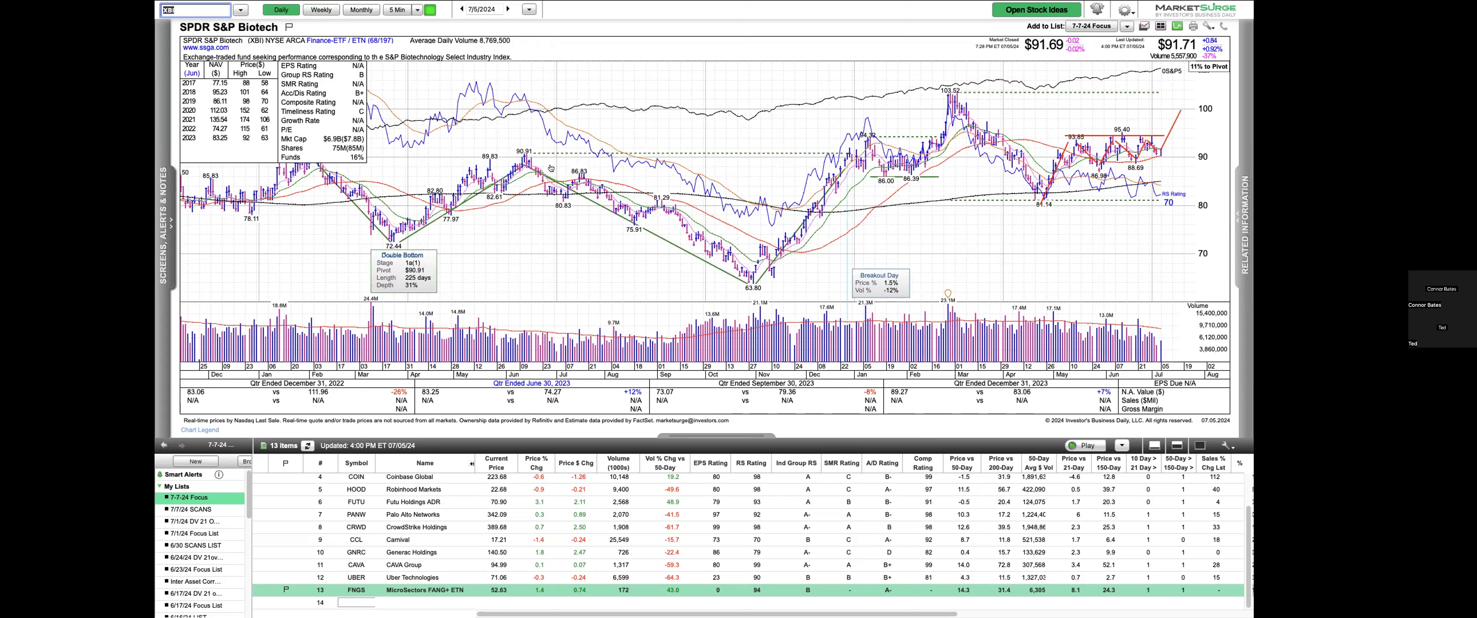
# Step: Load the ARKK chart and draw a descending trendline from the 52.43 high down to the July 2024 prices
pyautogui.write('ARKK')
pyautogui.press('Return')
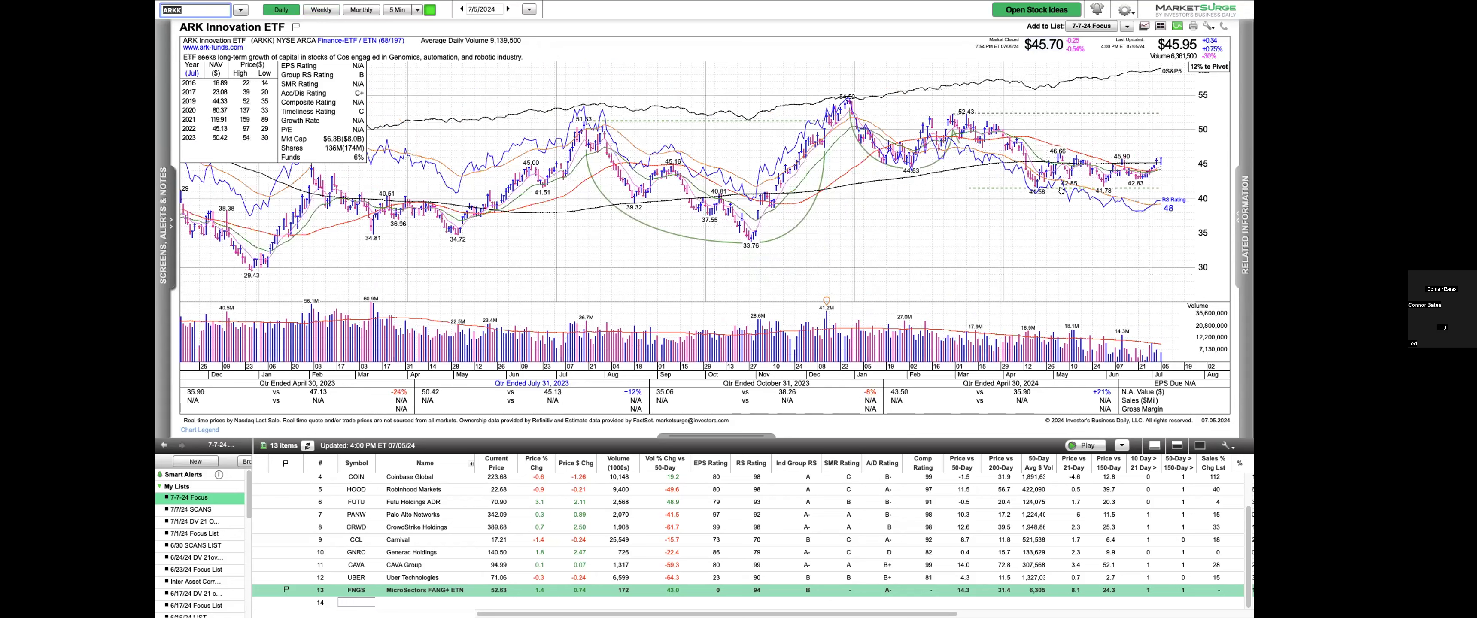
pyautogui.moveTo(1063, 187)
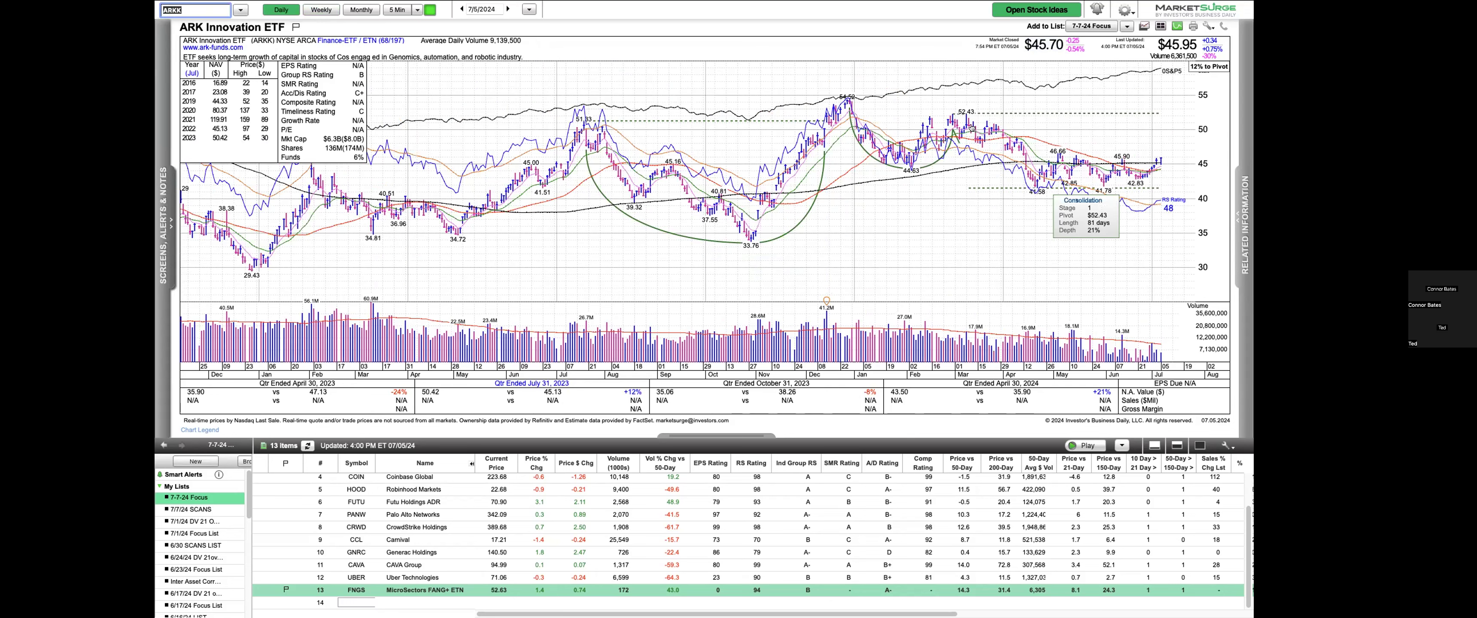
pyautogui.moveTo(968, 113); pyautogui.dragTo(1158, 168)
pyautogui.moveTo(1037, 183)
pyautogui.moveTo(1135, 221); pyautogui.dragTo(1178, 201)
# Step: Load the SLV chart, mark its breakout levels on the daily and weekly timeframes, and return to daily
pyautogui.write('SLV')
pyautogui.press('Return')
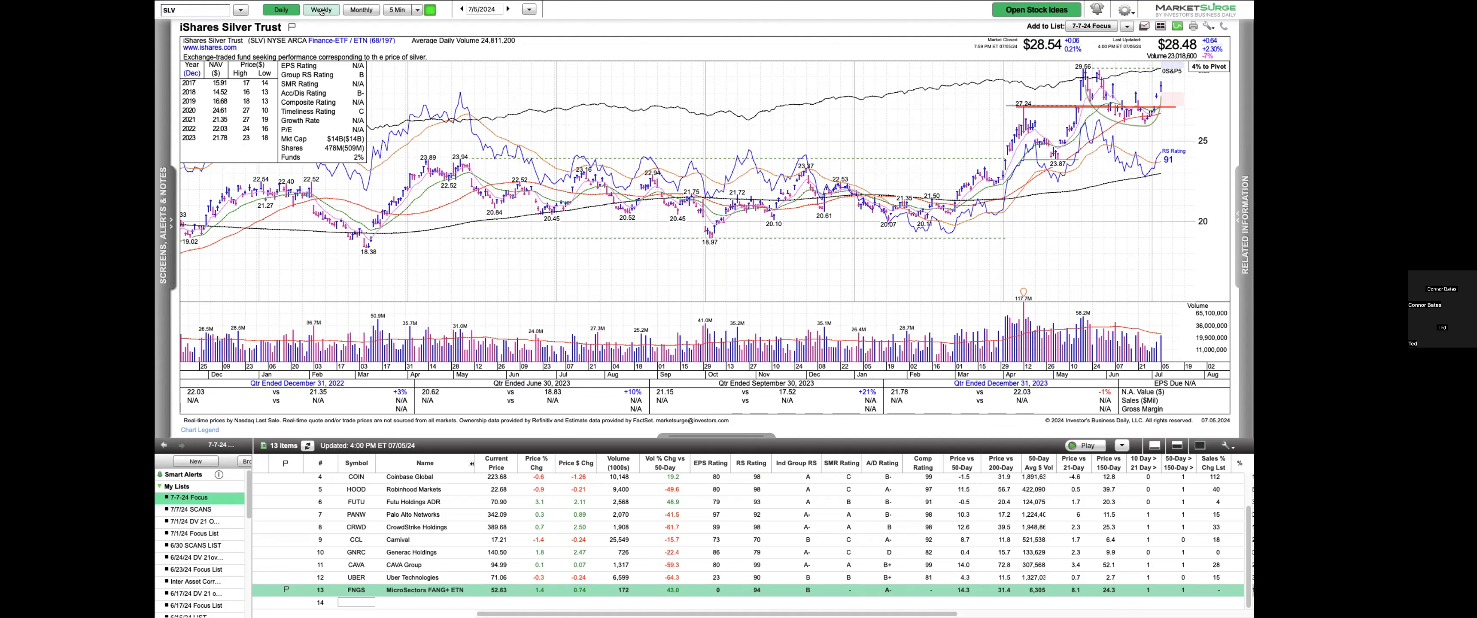
pyautogui.click(321, 10)
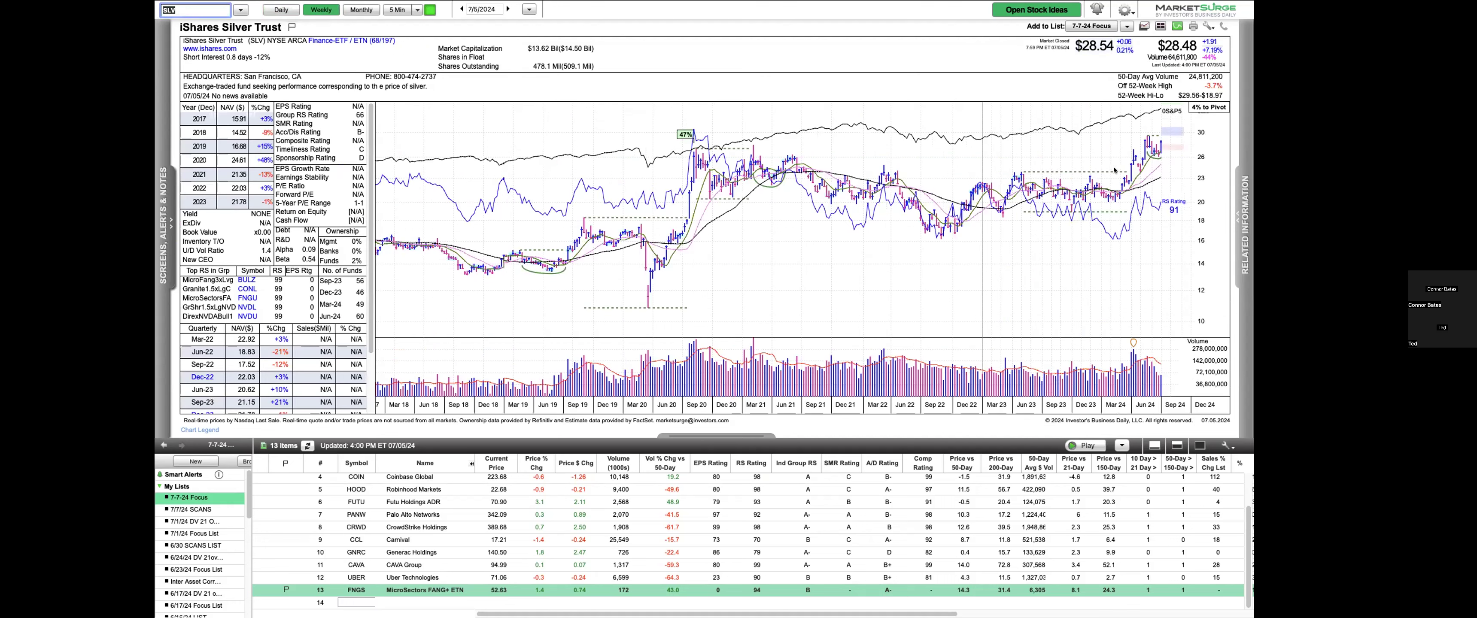
pyautogui.moveTo(1014, 172); pyautogui.dragTo(1151, 171)
pyautogui.click(1147, 169)
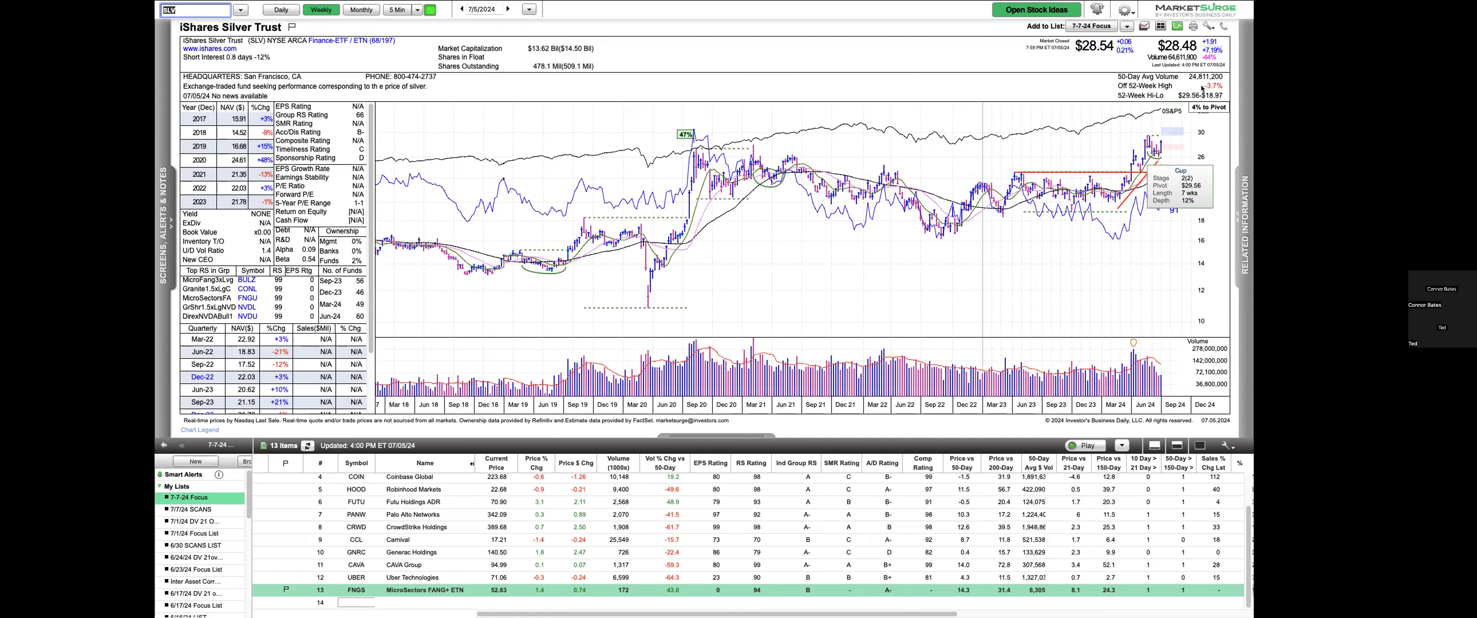
pyautogui.press('m')
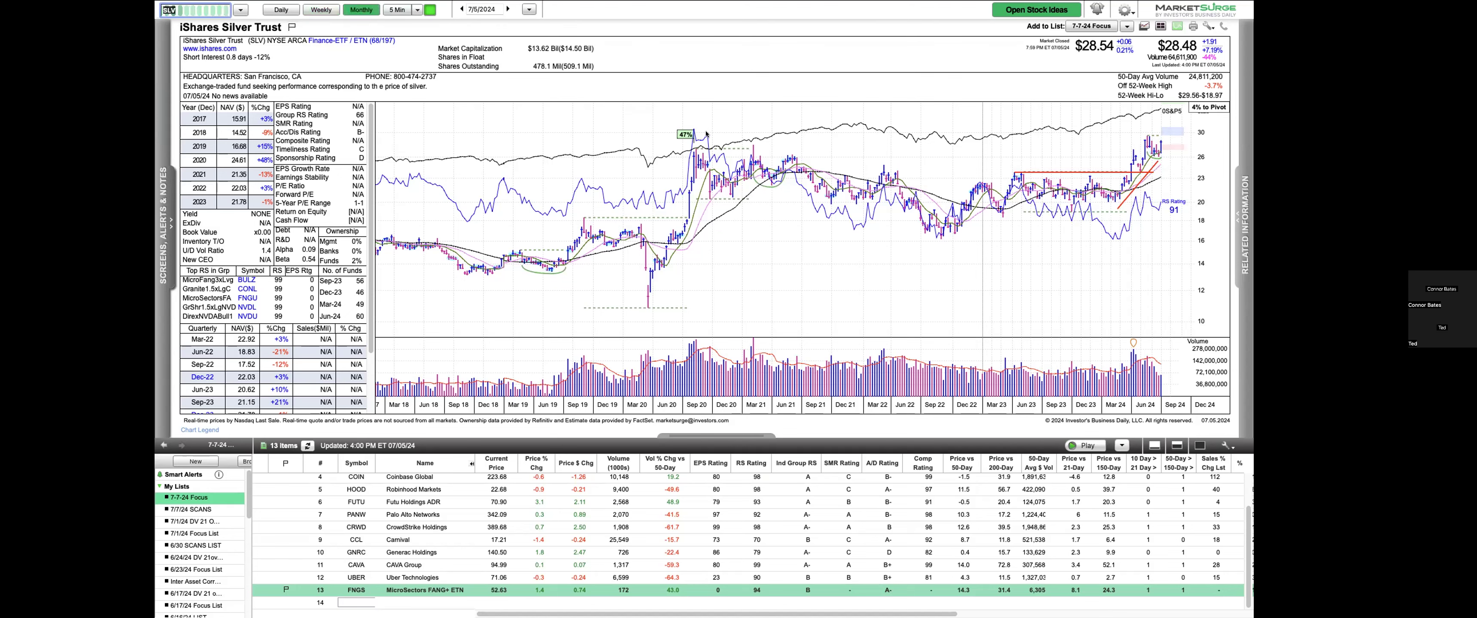
pyautogui.press('d')
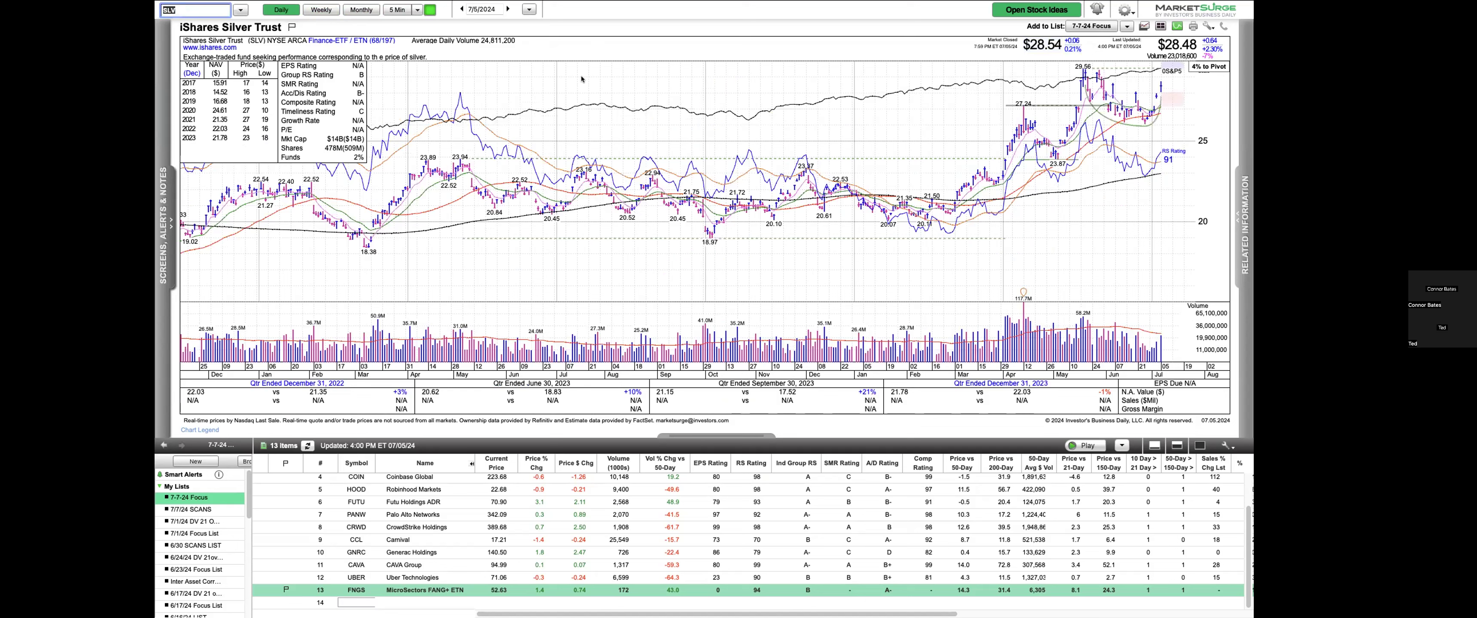
# Step: Load the IGV chart and mark the 88.82 pivot, the uptrend from the 76.10 low and a pullback-and-breakout path
pyautogui.write('IGV')
pyautogui.press('Return')
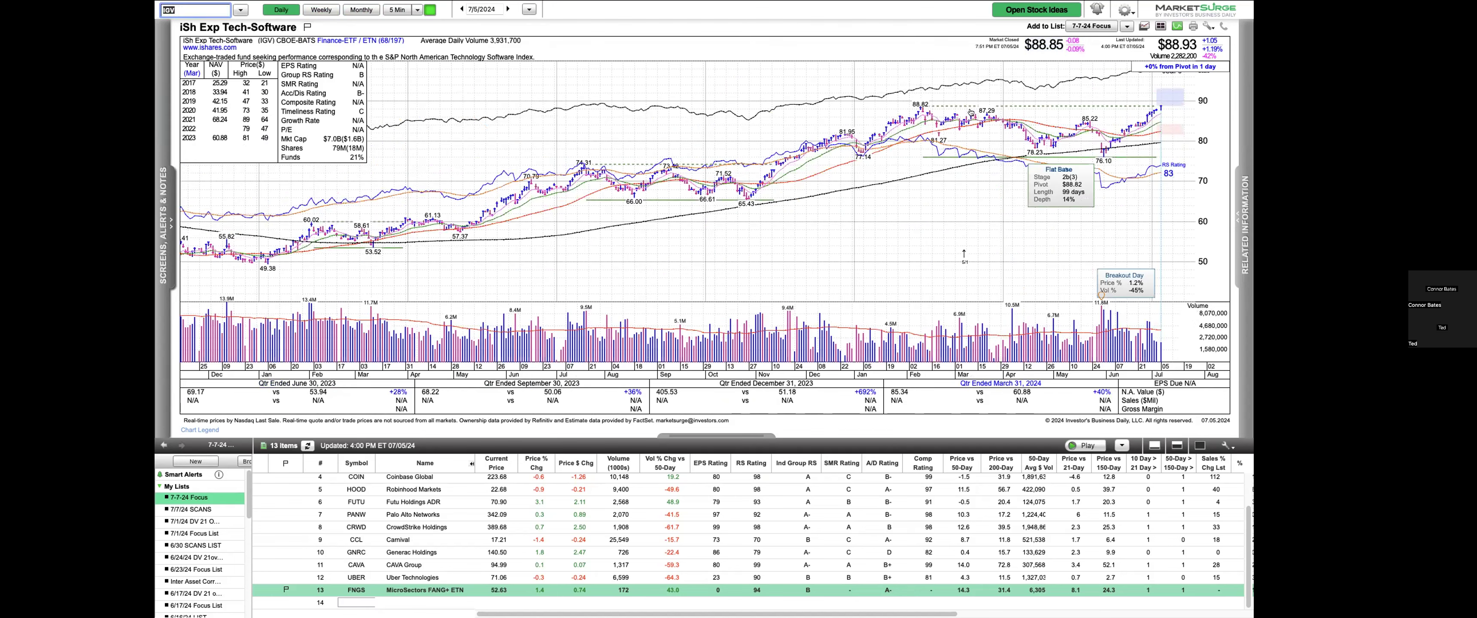
pyautogui.click(1155, 106)
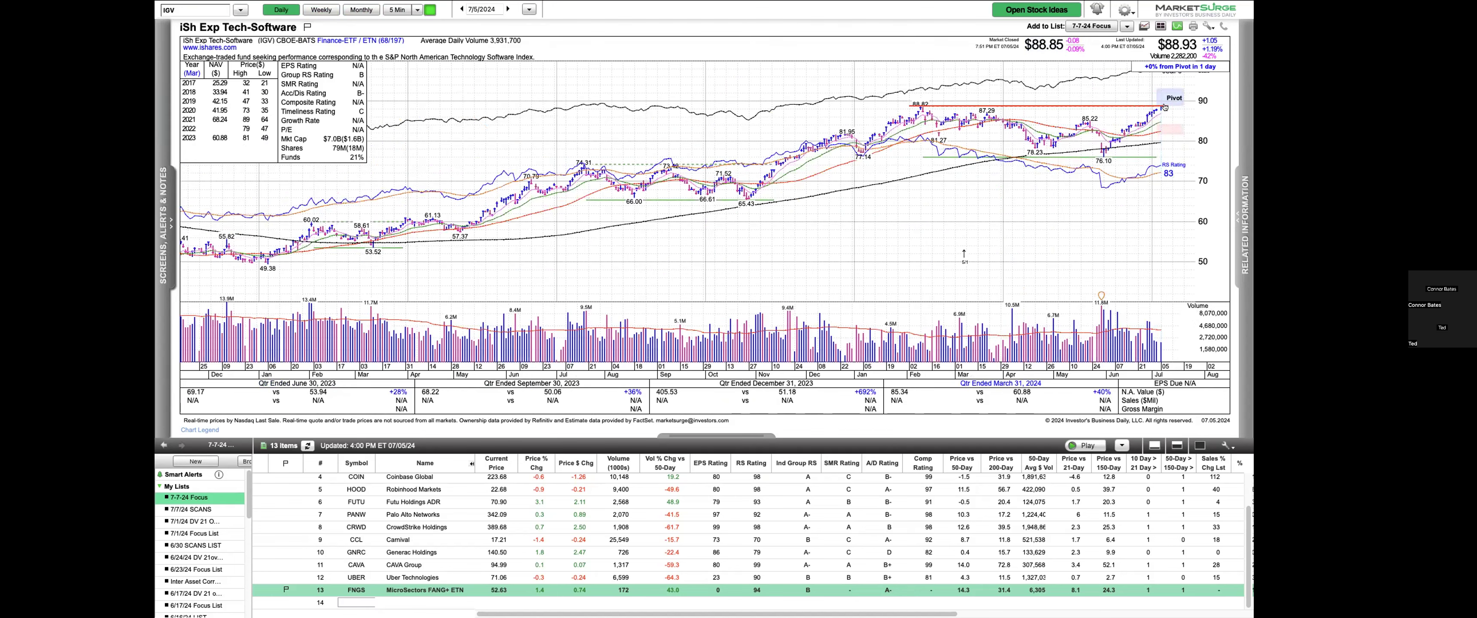
pyautogui.moveTo(1100, 169)
pyautogui.mouseDown()
pyautogui.moveTo(1161, 112)
pyautogui.moveTo(1173, 122)
pyautogui.moveTo(1193, 86)
pyautogui.mouseUp()
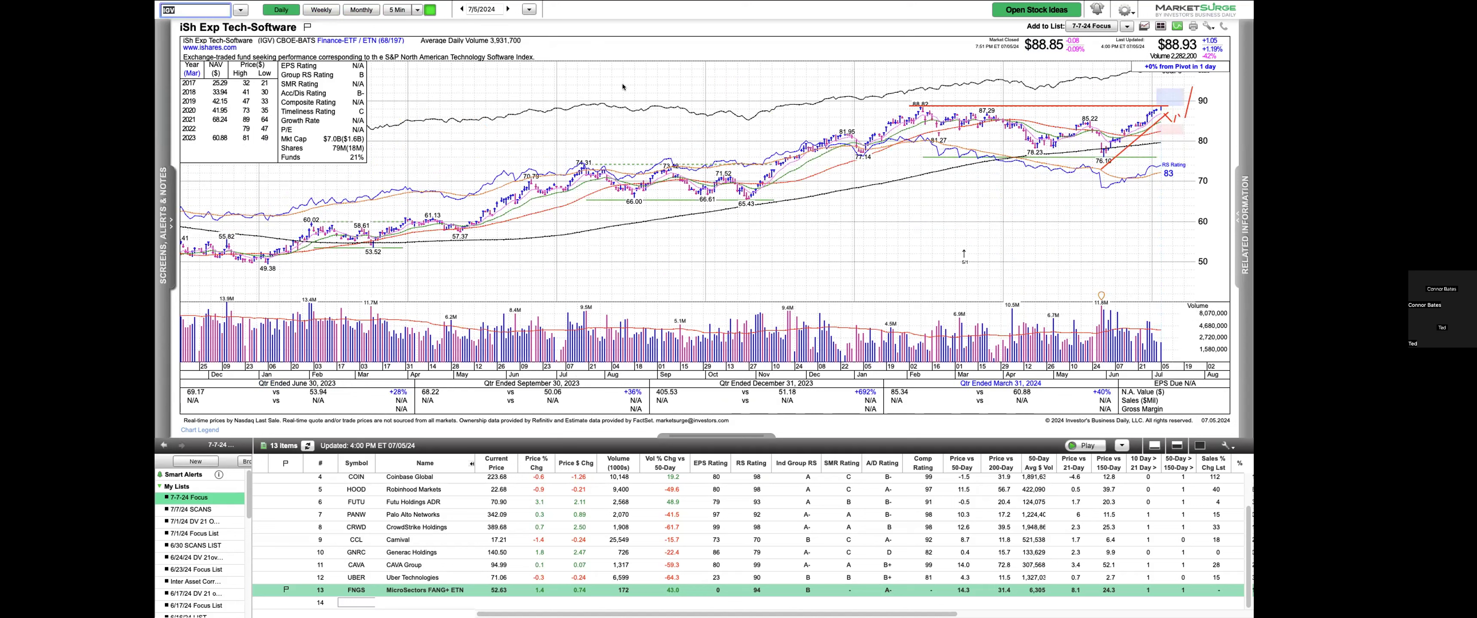
# Step: Load the HACK chart and draw the uptrend from its June low with a sideways handle and breakout path
pyautogui.write('HACK')
pyautogui.press('Return')
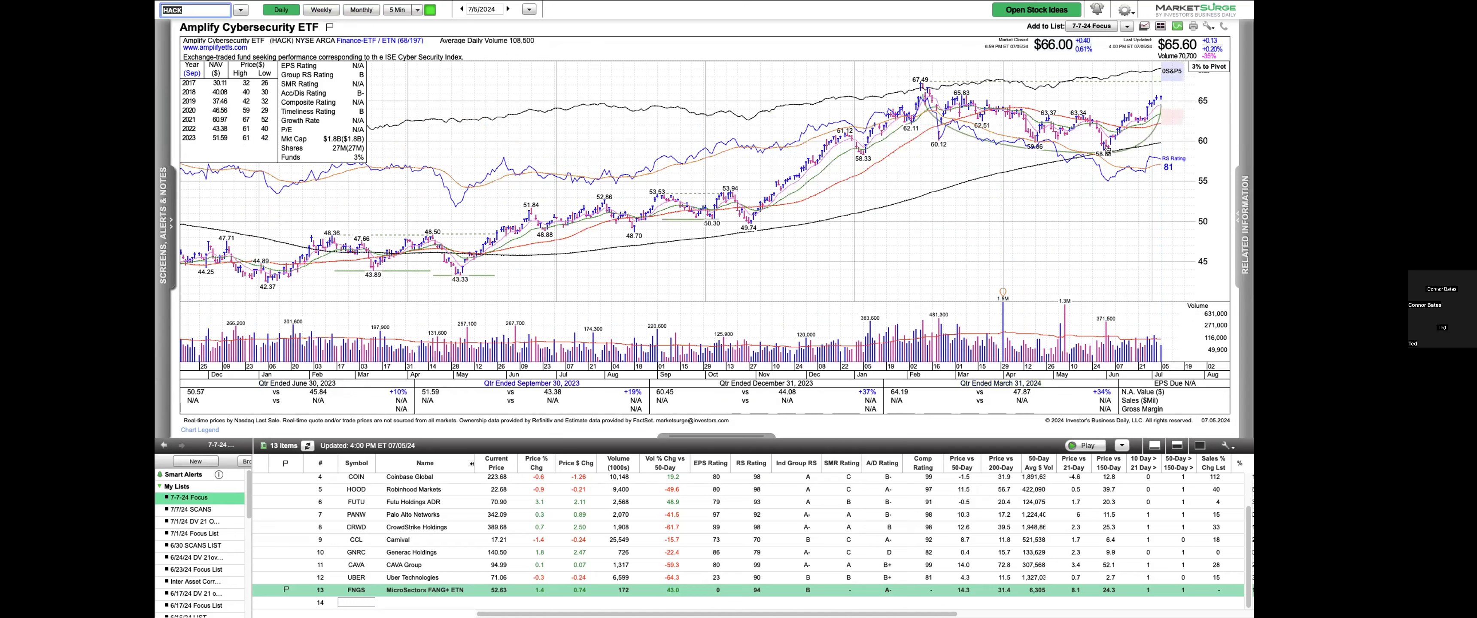
pyautogui.moveTo(1106, 151)
pyautogui.mouseDown()
pyautogui.moveTo(1180, 111)
pyautogui.moveTo(1166, 100)
pyautogui.moveTo(1201, 78)
pyautogui.mouseUp()
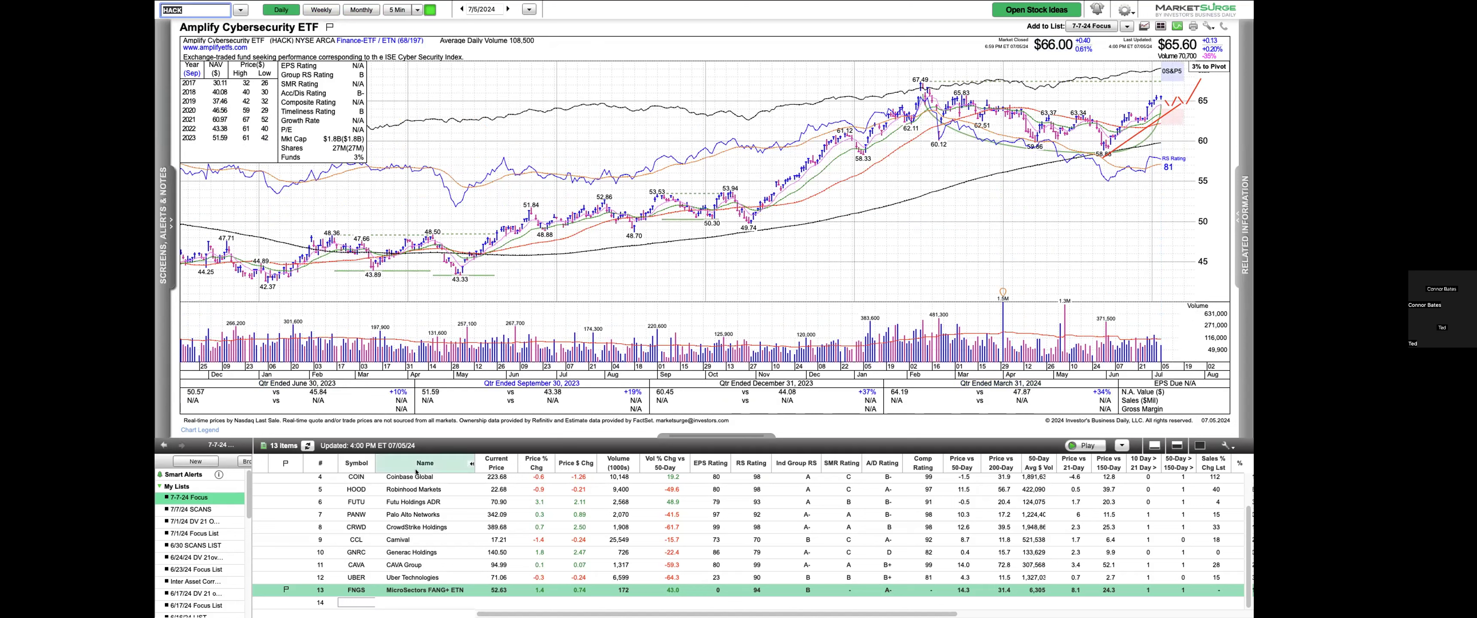
# Step: Open Iris Energy (IREN) from the focus list, mark its uptrend and resistance near 15, and point out the 2025 EPS estimate
pyautogui.scroll(3, 350, 516)
pyautogui.click(350, 481)
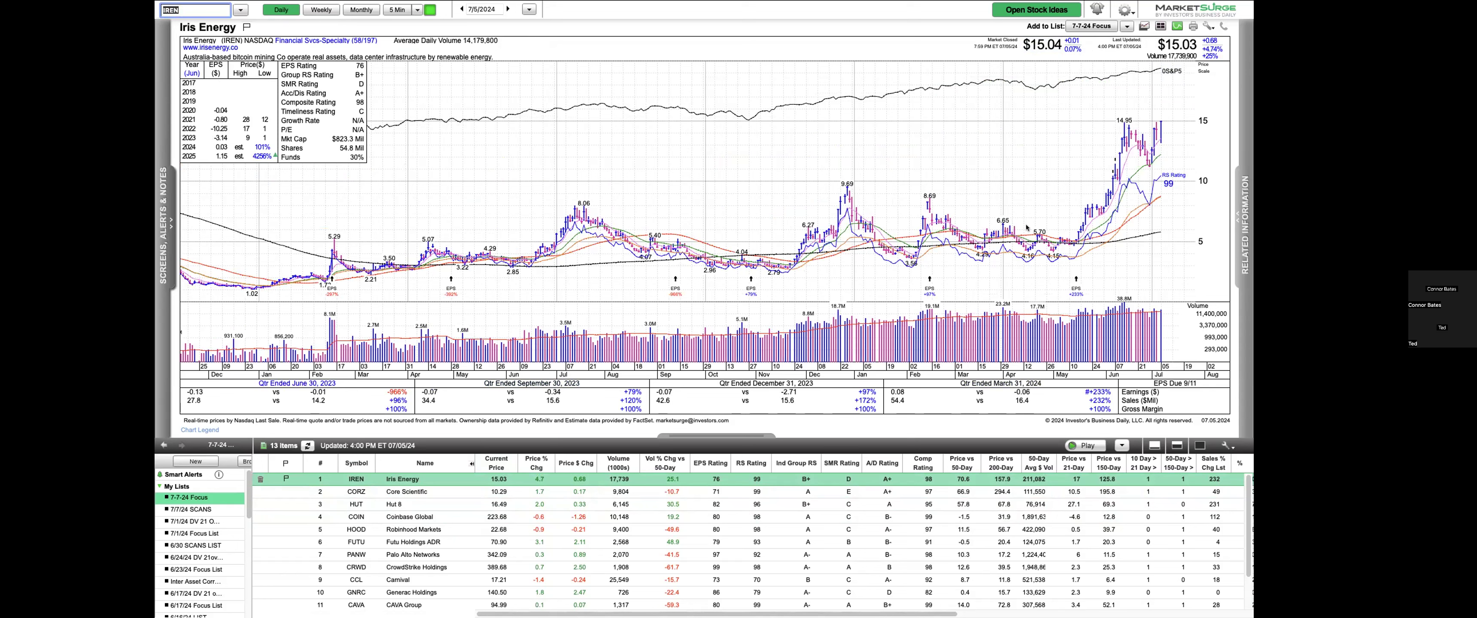
pyautogui.moveTo(1079, 251)
pyautogui.mouseDown()
pyautogui.moveTo(1161, 173)
pyautogui.moveTo(1180, 121)
pyautogui.mouseUp()
pyautogui.moveTo(218, 187); pyautogui.dragTo(248, 161)
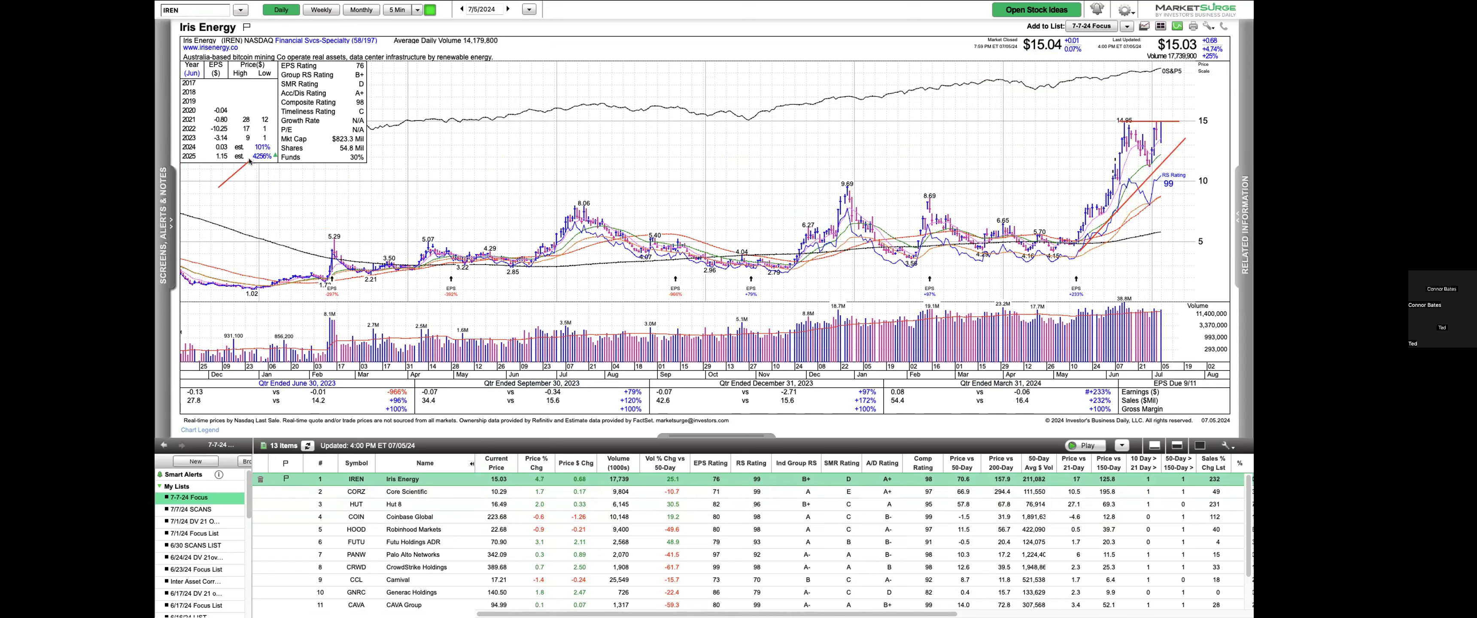
# Step: Open Core Scientific (CORZ) from the list, mark its price action on the daily and 5-minute charts, and return to daily
pyautogui.press('Down')
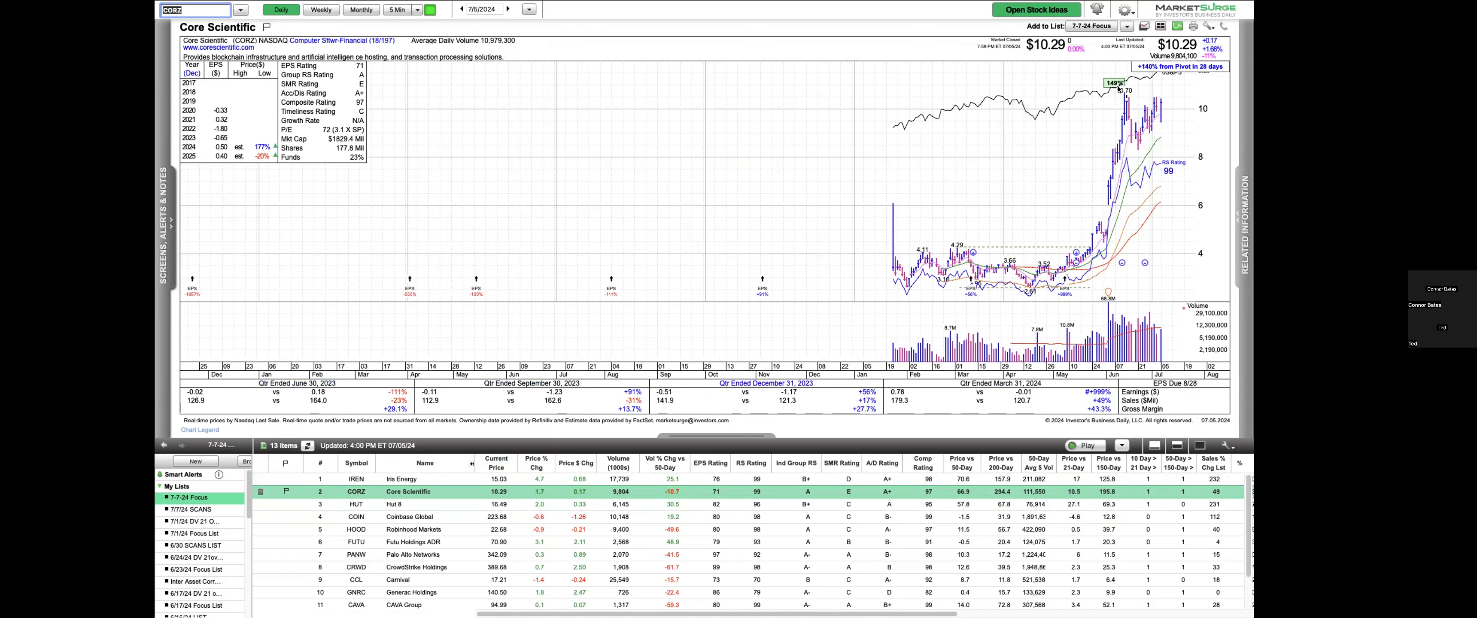
pyautogui.moveTo(1120, 91); pyautogui.dragTo(1176, 101)
pyautogui.press('i')
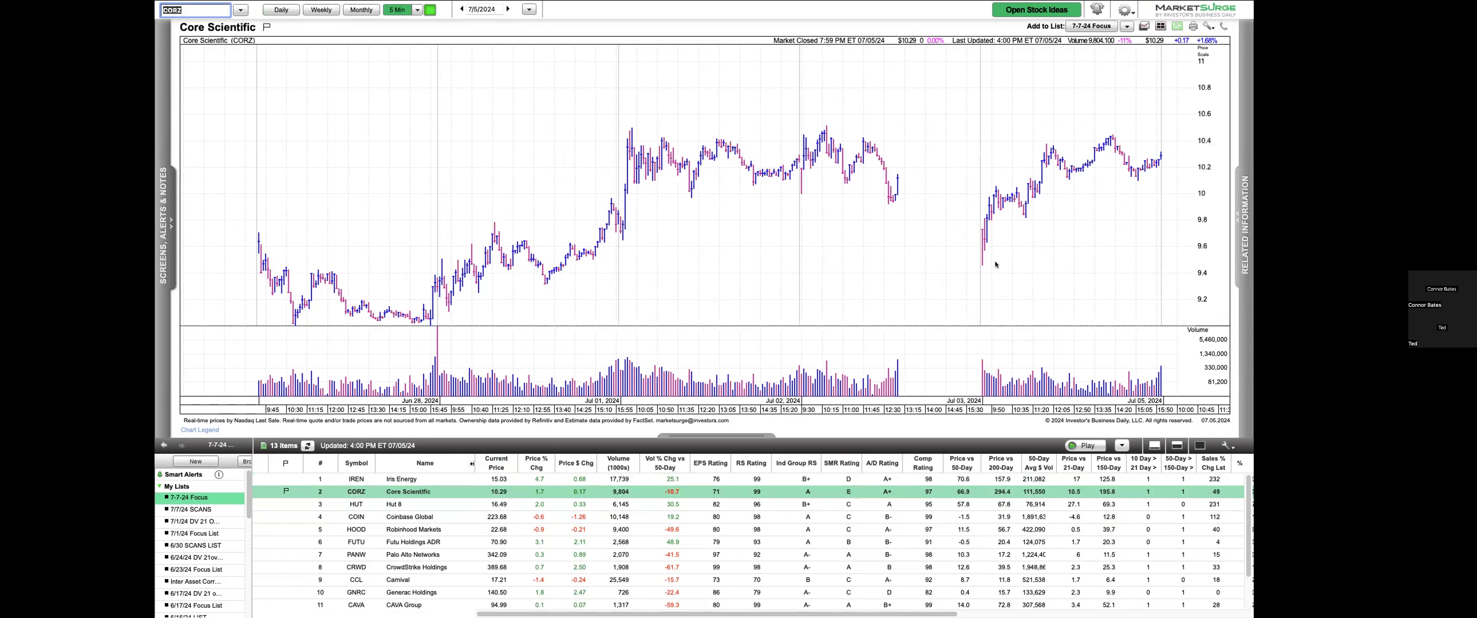
pyautogui.moveTo(958, 227)
pyautogui.mouseDown()
pyautogui.moveTo(975, 265)
pyautogui.moveTo(1016, 252)
pyautogui.moveTo(1109, 172)
pyautogui.mouseUp()
pyautogui.click(294, 14)
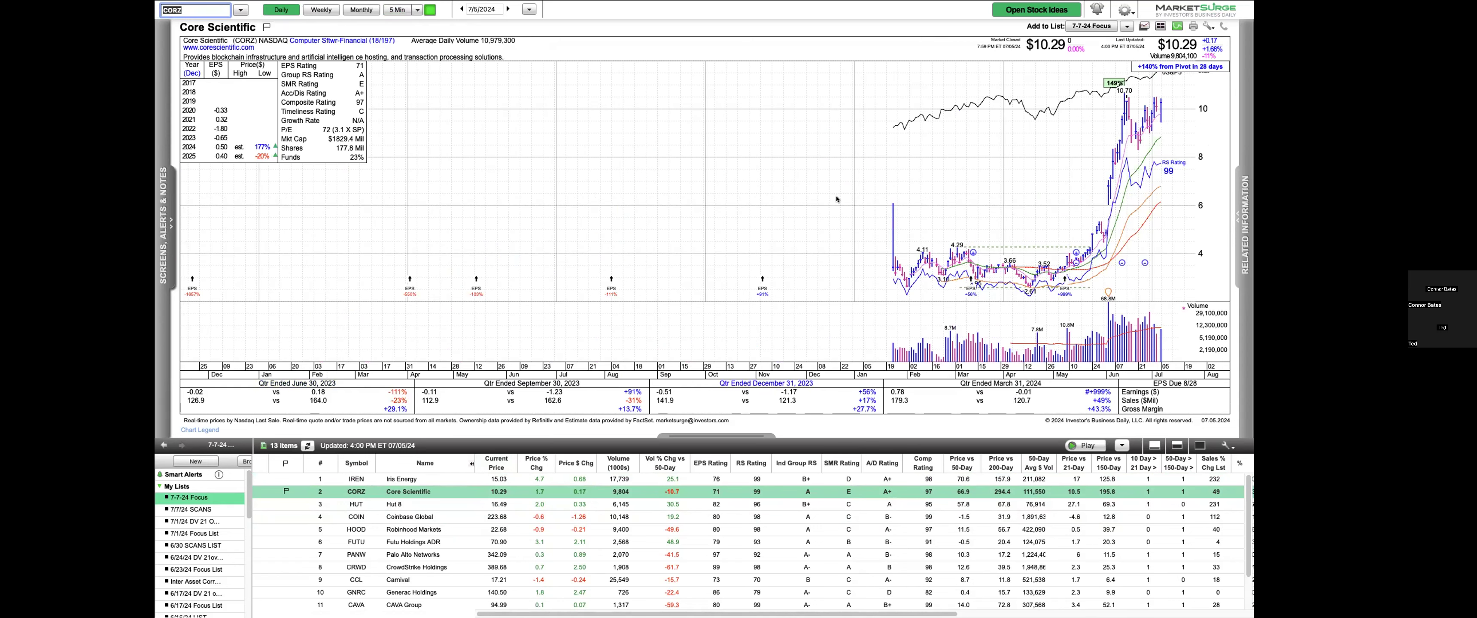
# Step: View the Hut 8 chart from the list, and load MARA to draw a rising support line beneath its lows since April
pyautogui.press('Down')
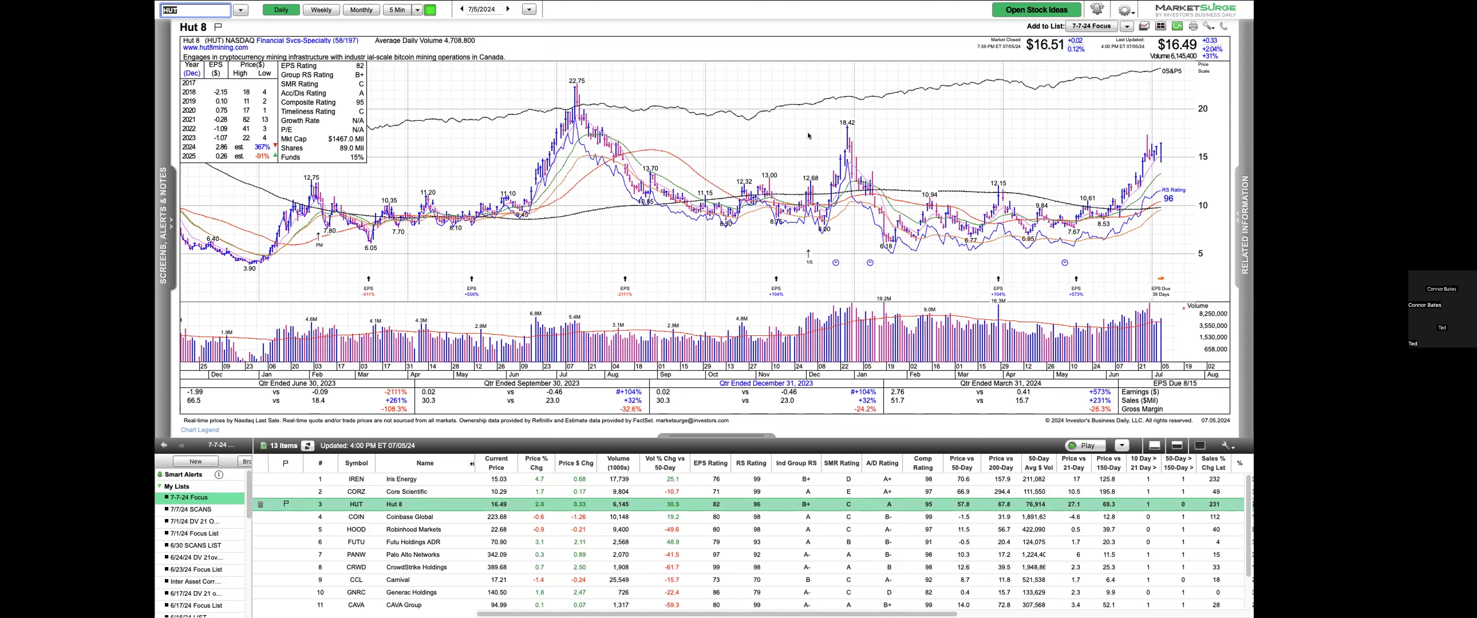
pyautogui.write('MARA')
pyautogui.press('Return')
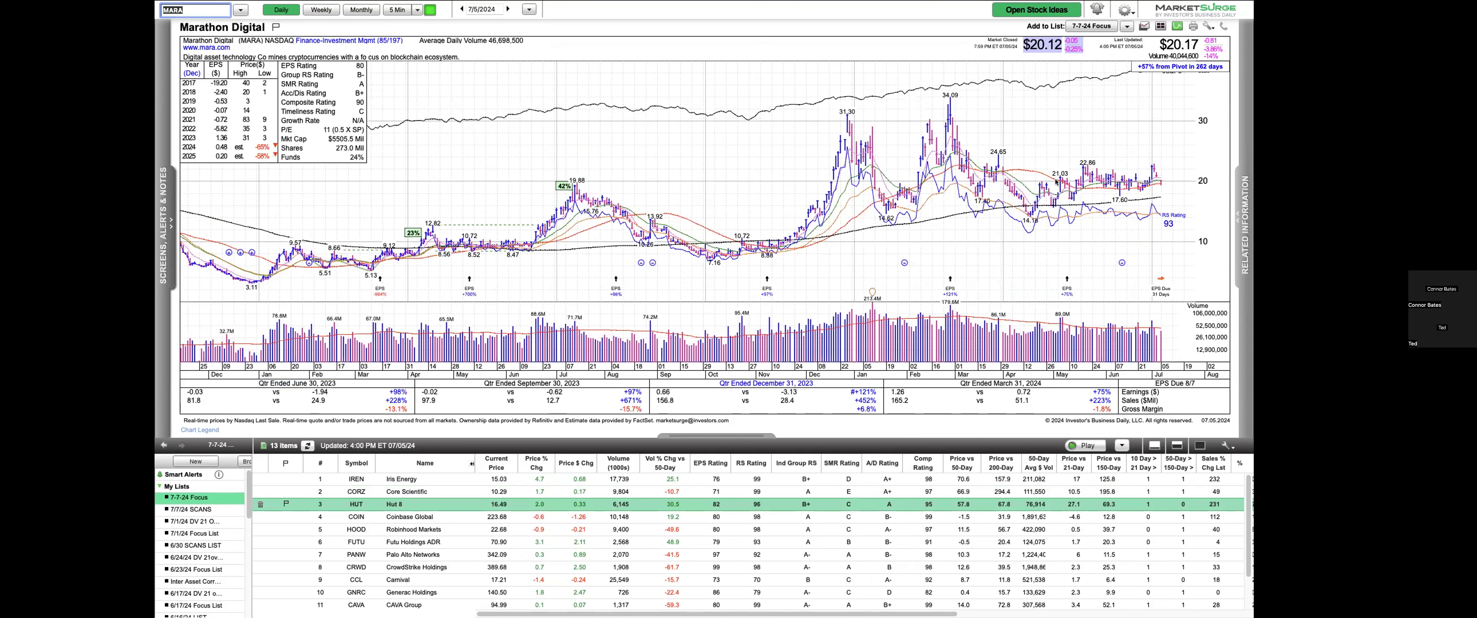
pyautogui.moveTo(1041, 234); pyautogui.dragTo(1154, 220)
# Step: Load the CLSK chart and draw converging trendlines across its highs and lows since April
pyautogui.write('CLSK')
pyautogui.press('Return')
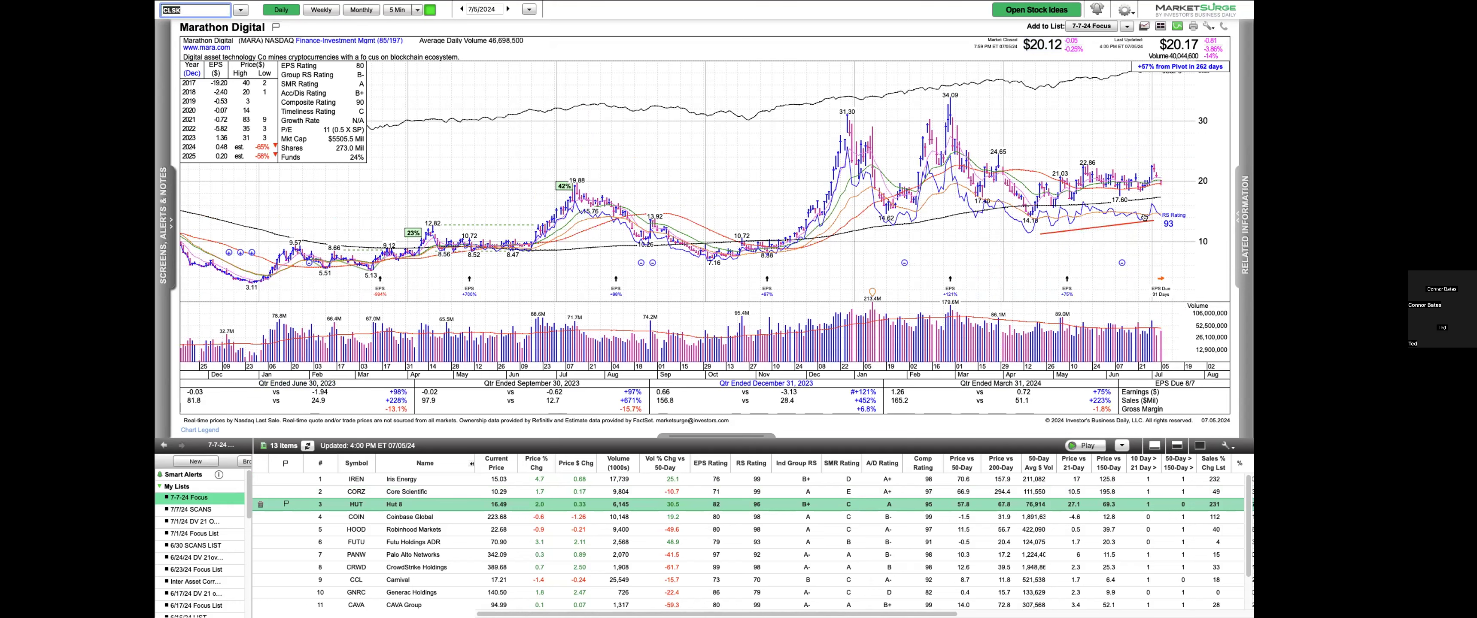
pyautogui.moveTo(1033, 197); pyautogui.dragTo(1119, 188)
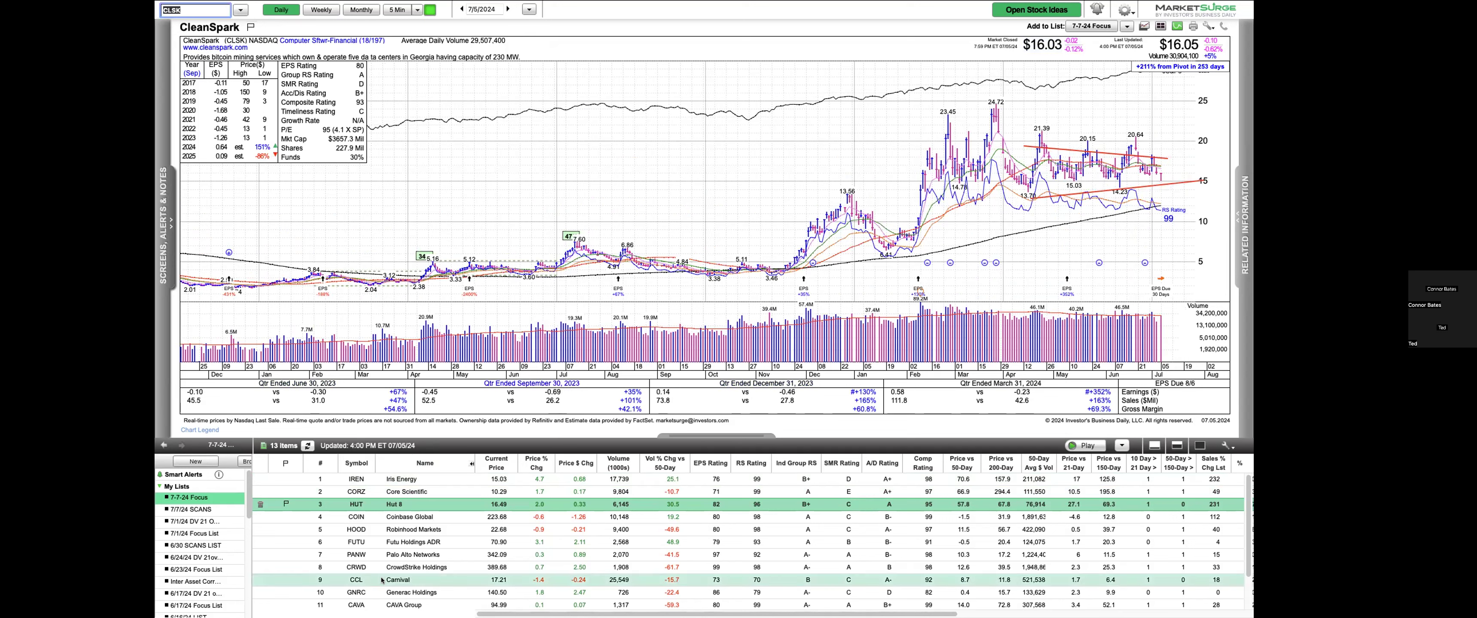
# Step: Open Coinbase Global (COIN) from the list and mark horizontal support plus a descending trendline from the 263.80 high
pyautogui.click(370, 516)
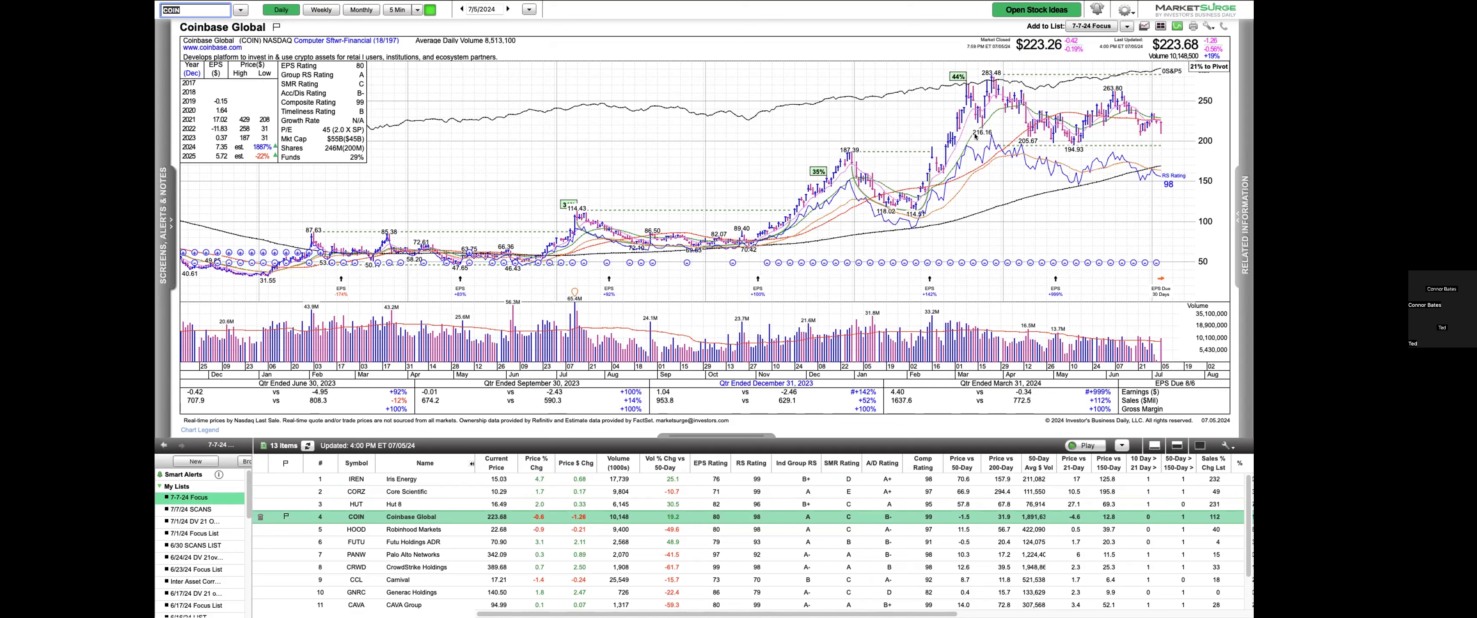
pyautogui.moveTo(1050, 131)
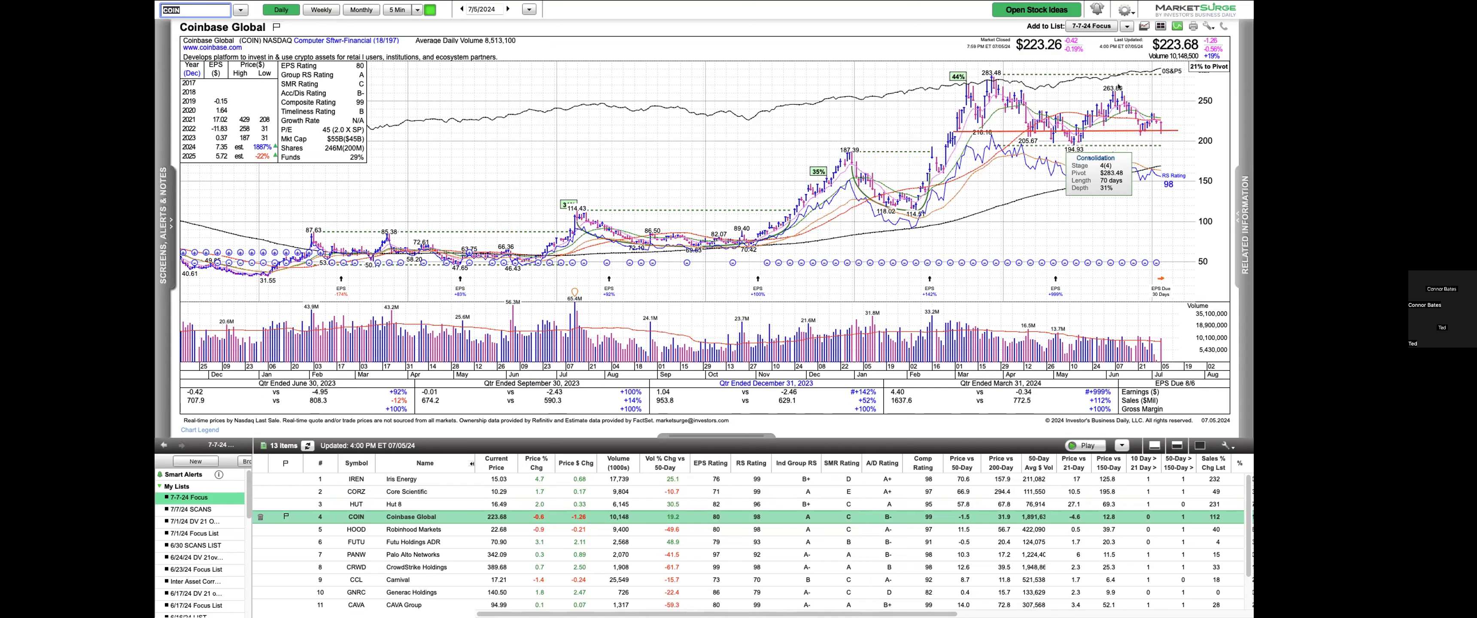
pyautogui.moveTo(1123, 88); pyautogui.dragTo(1164, 120)
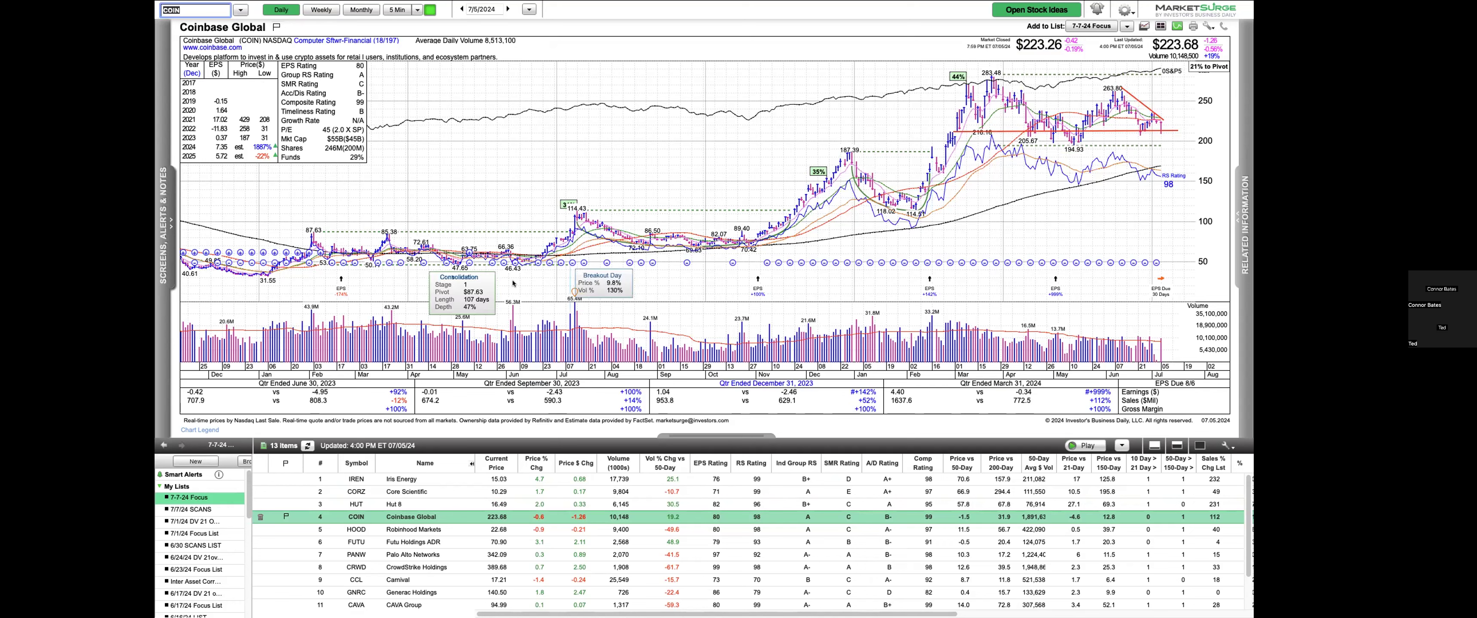
# Step: Open Robinhood Markets (HOOD) from the list and draw a descending trendline from the 24.28 high
pyautogui.press('Down')
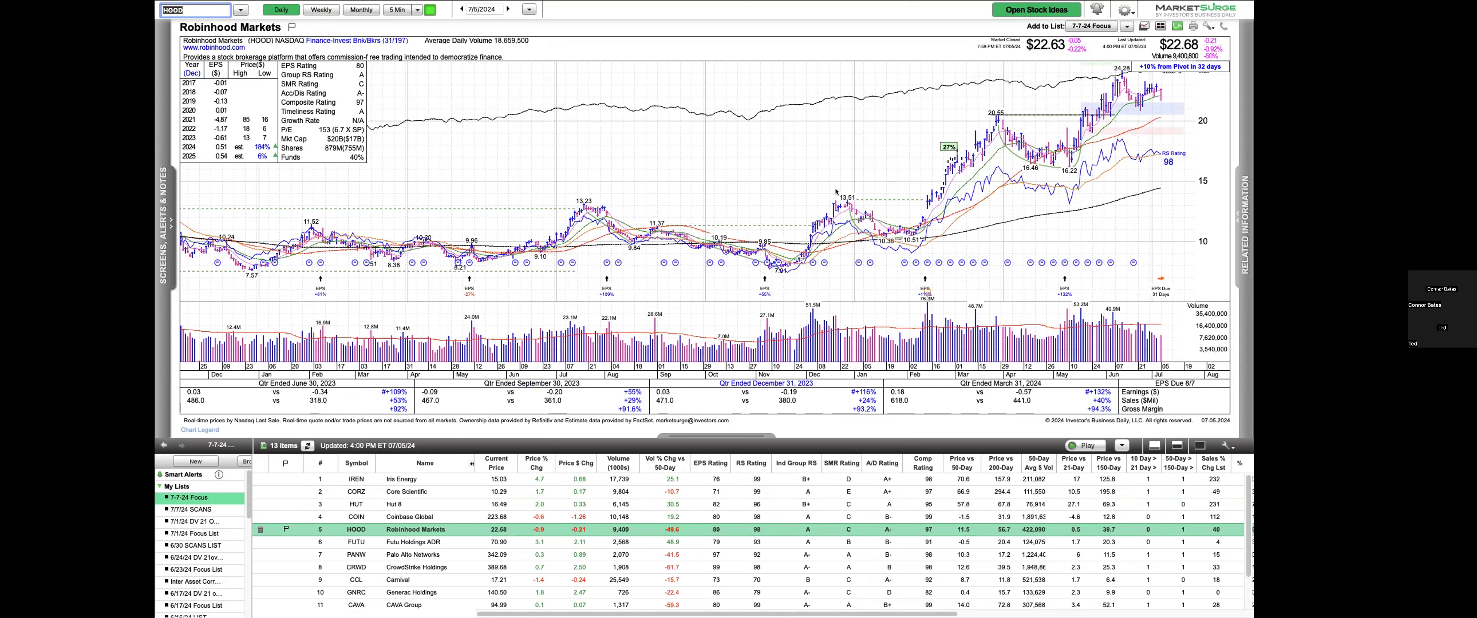
pyautogui.moveTo(1120, 70); pyautogui.dragTo(1171, 92)
# Step: Open the Futu Holdings (FUTU) chart from the list, and load KWEB to compare Chinese internet stocks
pyautogui.press('Down')
pyautogui.moveTo(768, 227)
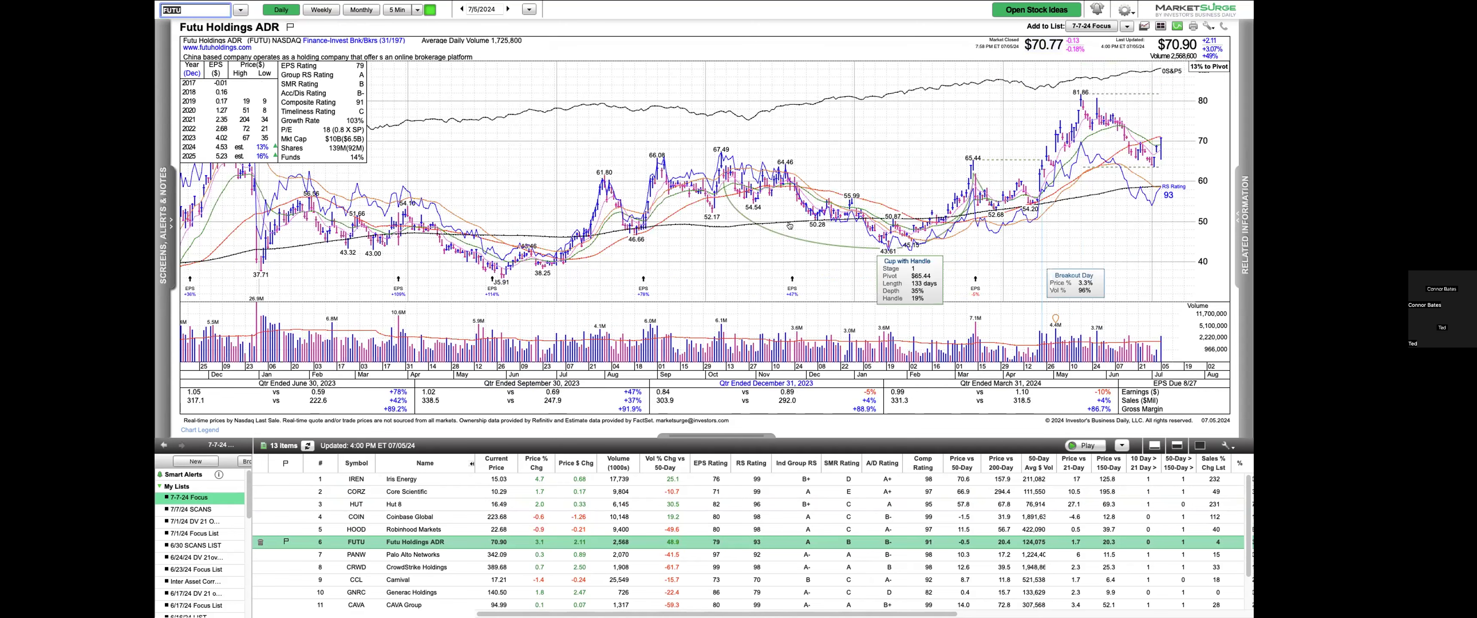
pyautogui.write('KWEB')
pyautogui.press('Return')
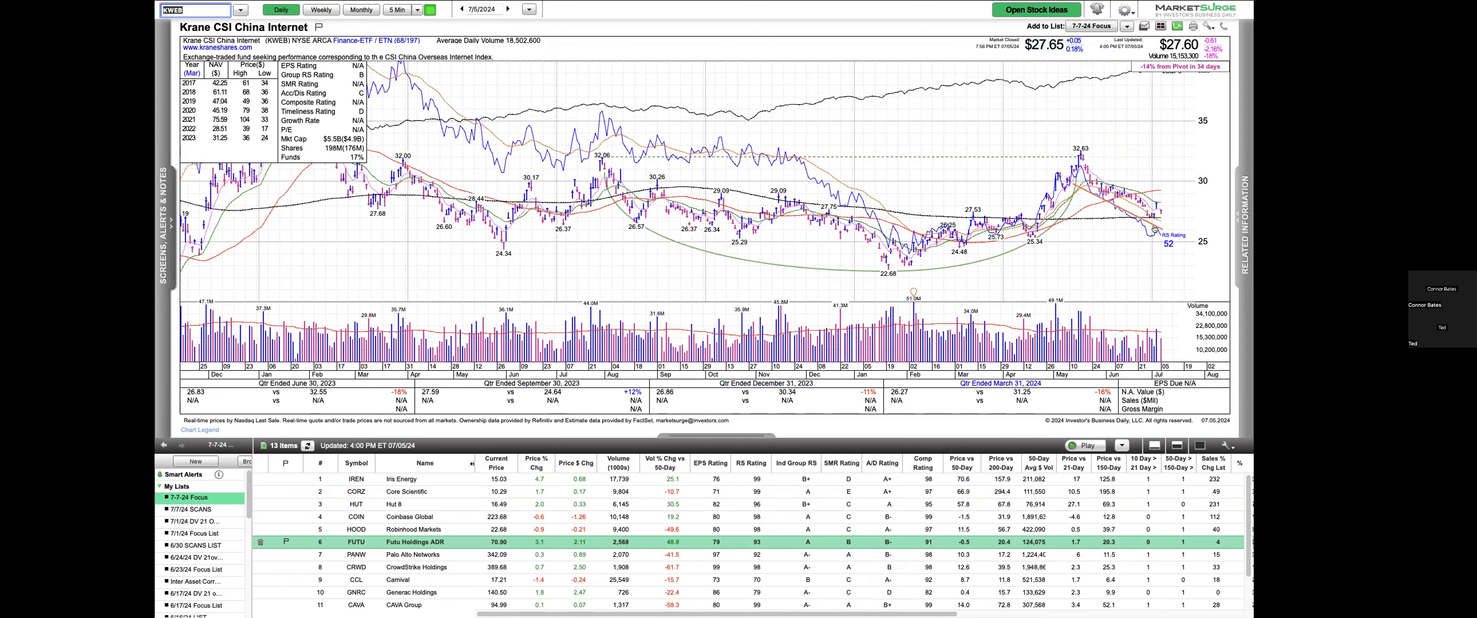
pyautogui.moveTo(1058, 213)
# Step: Return to the FUTU chart and draw a horizontal support line at about 65 from the September 2023 highs to the latest bar
pyautogui.click(358, 541)
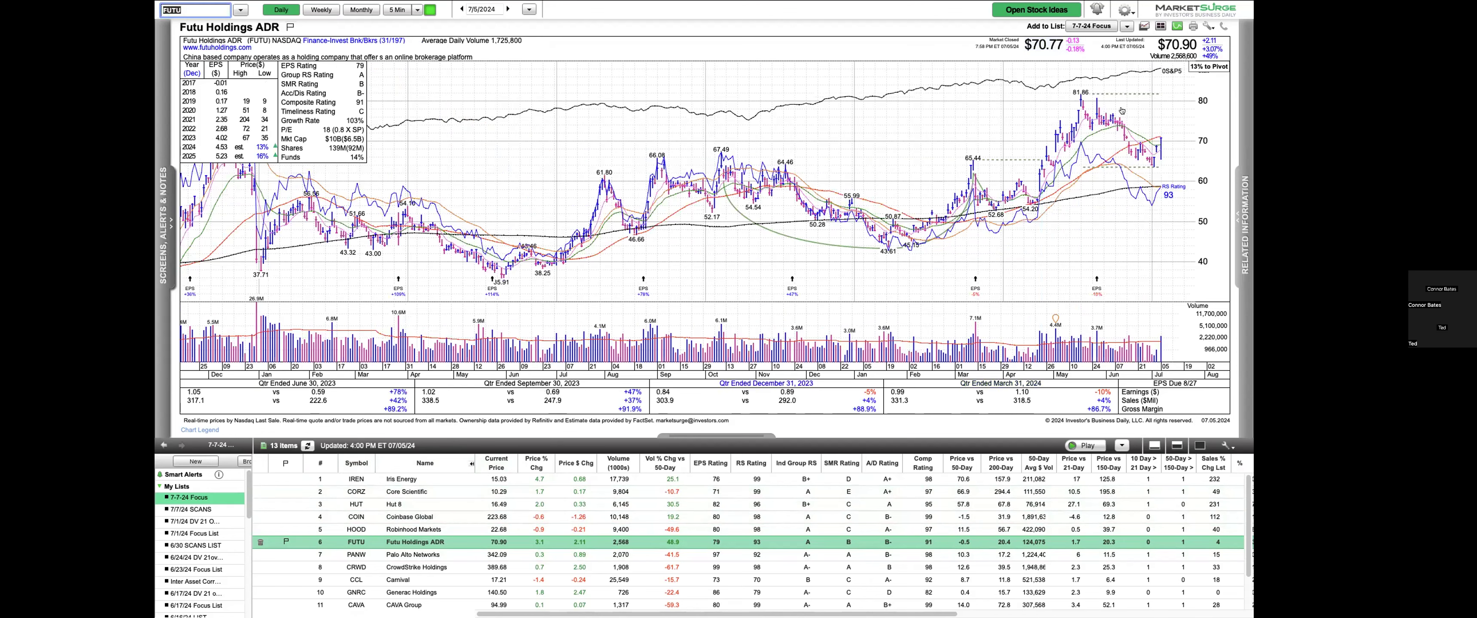
pyautogui.moveTo(874, 219)
pyautogui.moveTo(658, 158); pyautogui.dragTo(1183, 160)
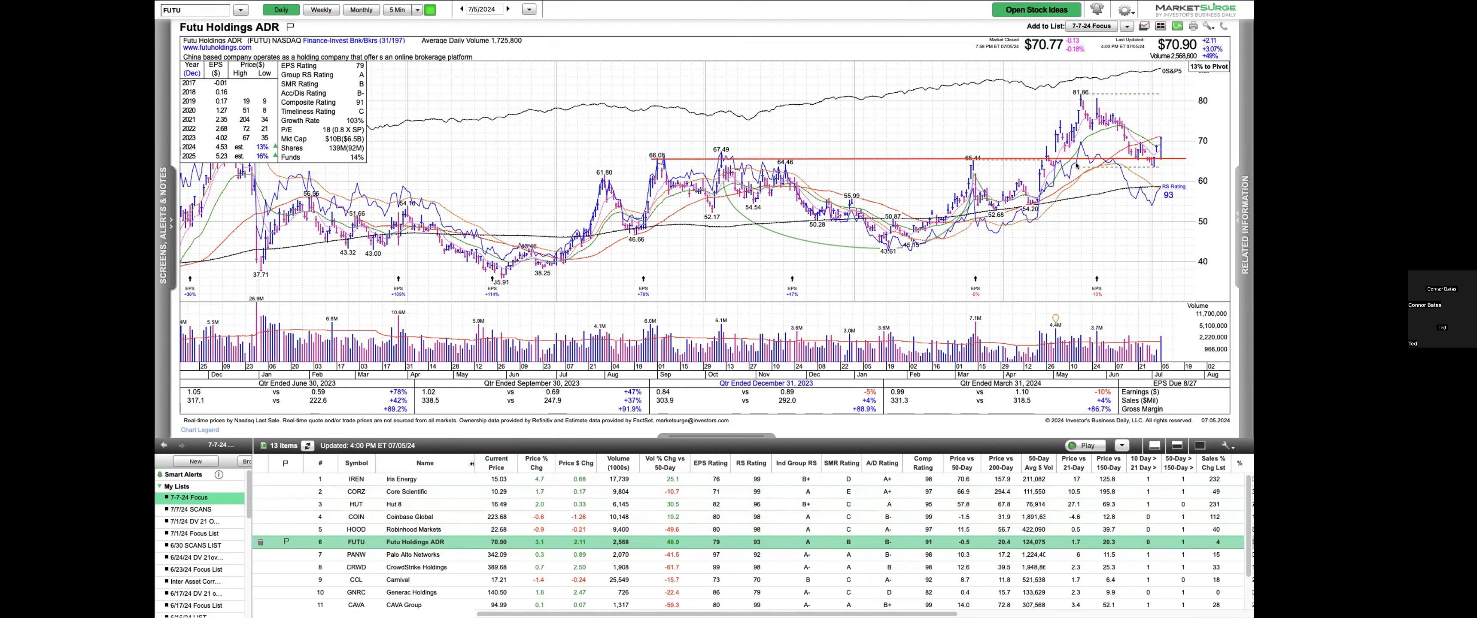
pyautogui.click(1144, 154)
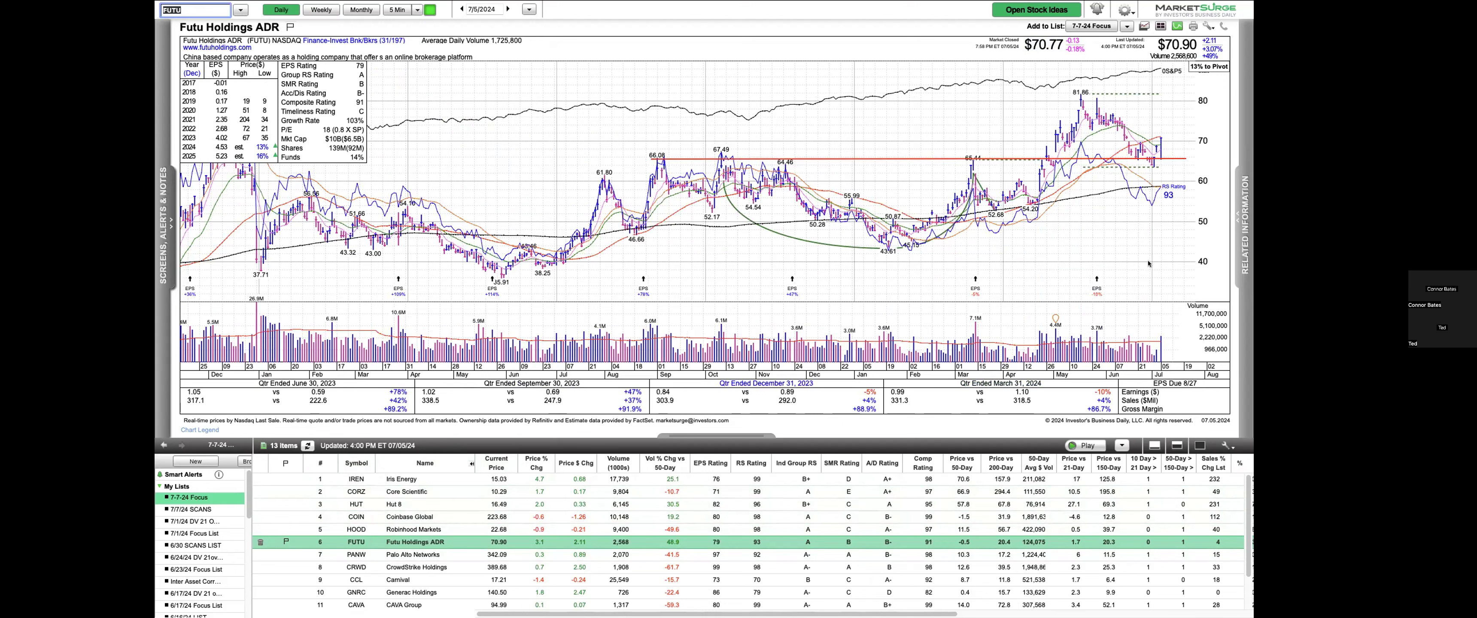
# Step: Mark the latest FUTU volume bar, and check the weekly chart before returning to daily
pyautogui.moveTo(1170, 298); pyautogui.dragTo(1162, 332)
pyautogui.moveTo(1136, 143)
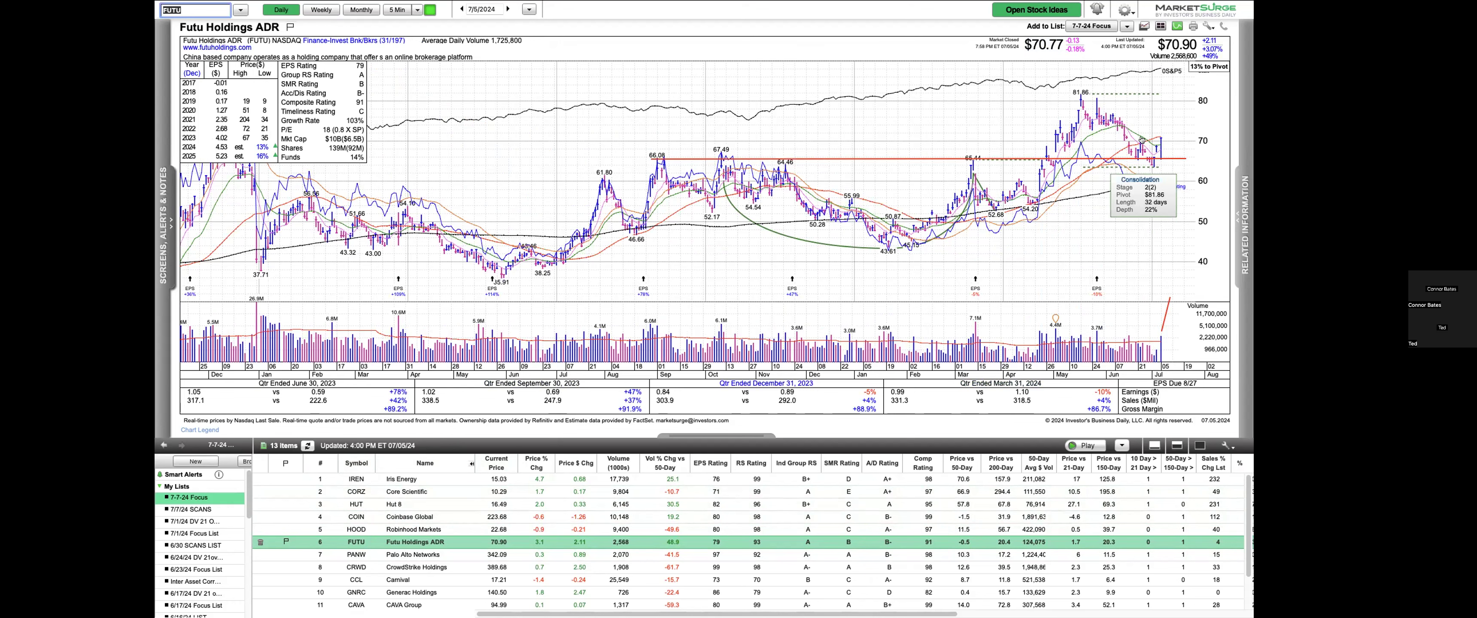
pyautogui.click(316, 9)
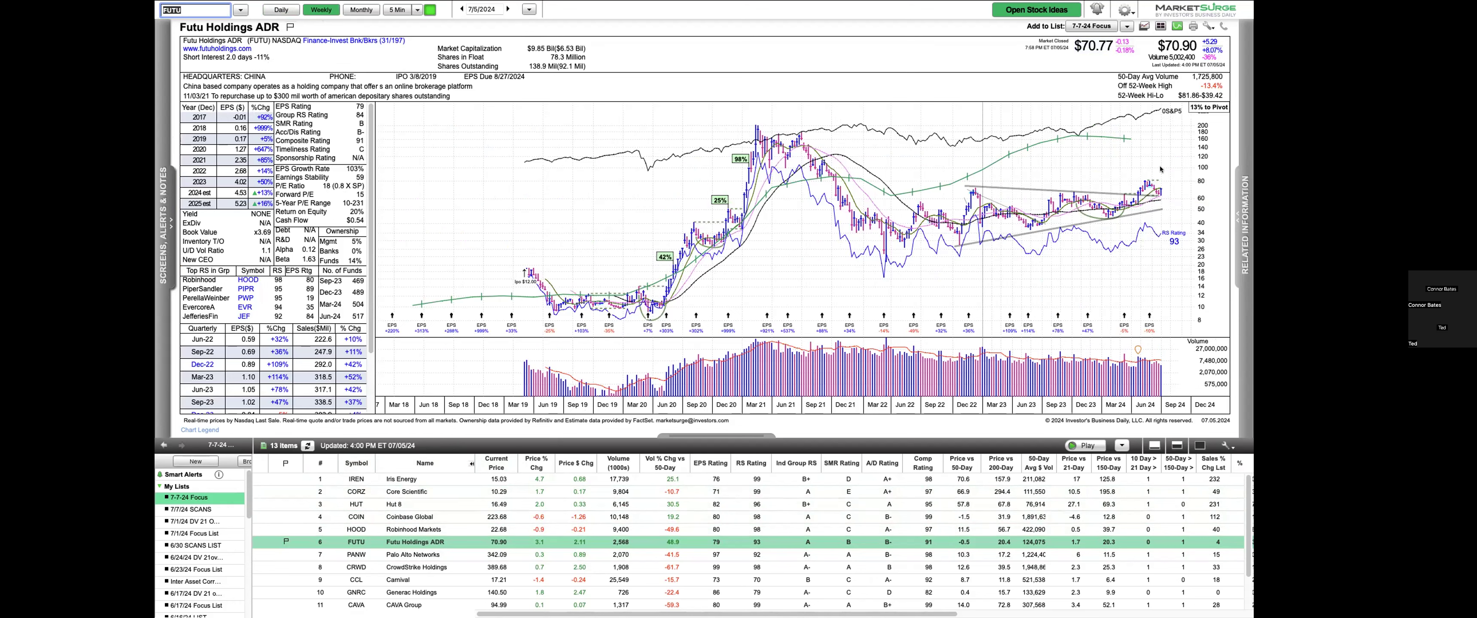
pyautogui.click(285, 8)
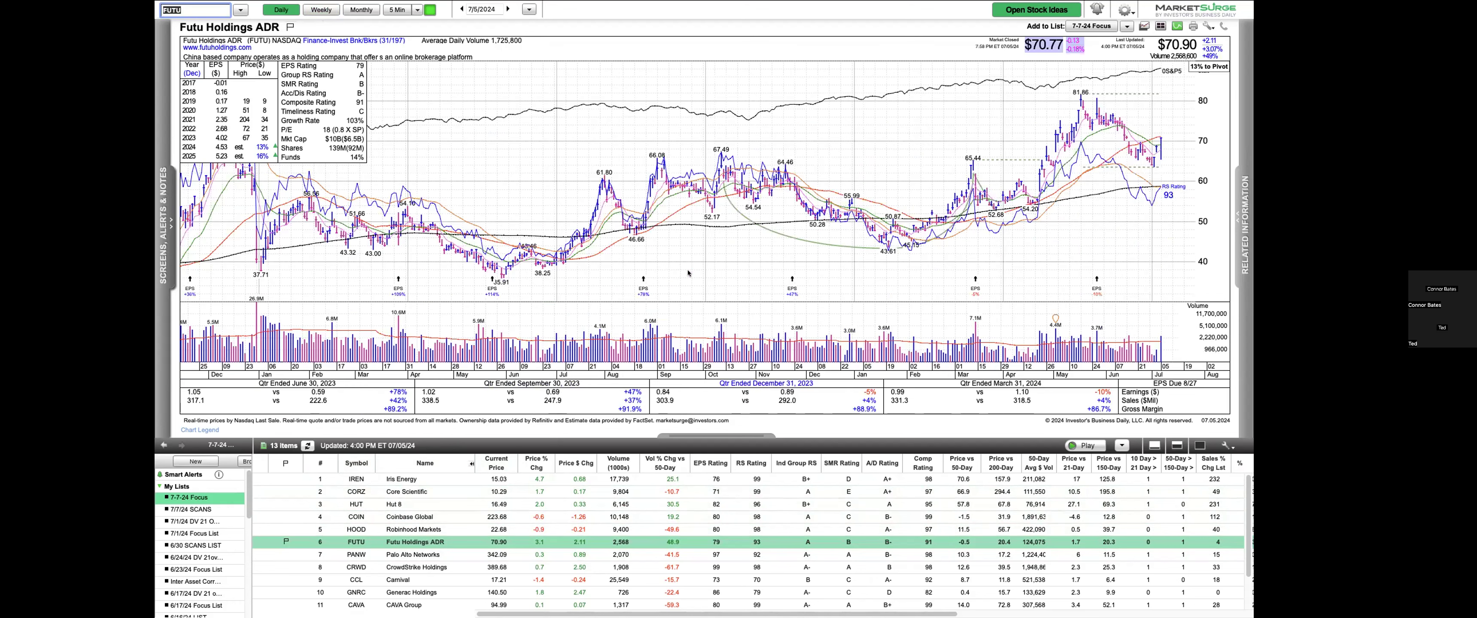
# Step: Open Palo Alto Networks (PANW) from the list and draw horizontal lines from the 324.68 high and across the latest highs
pyautogui.press('Down')
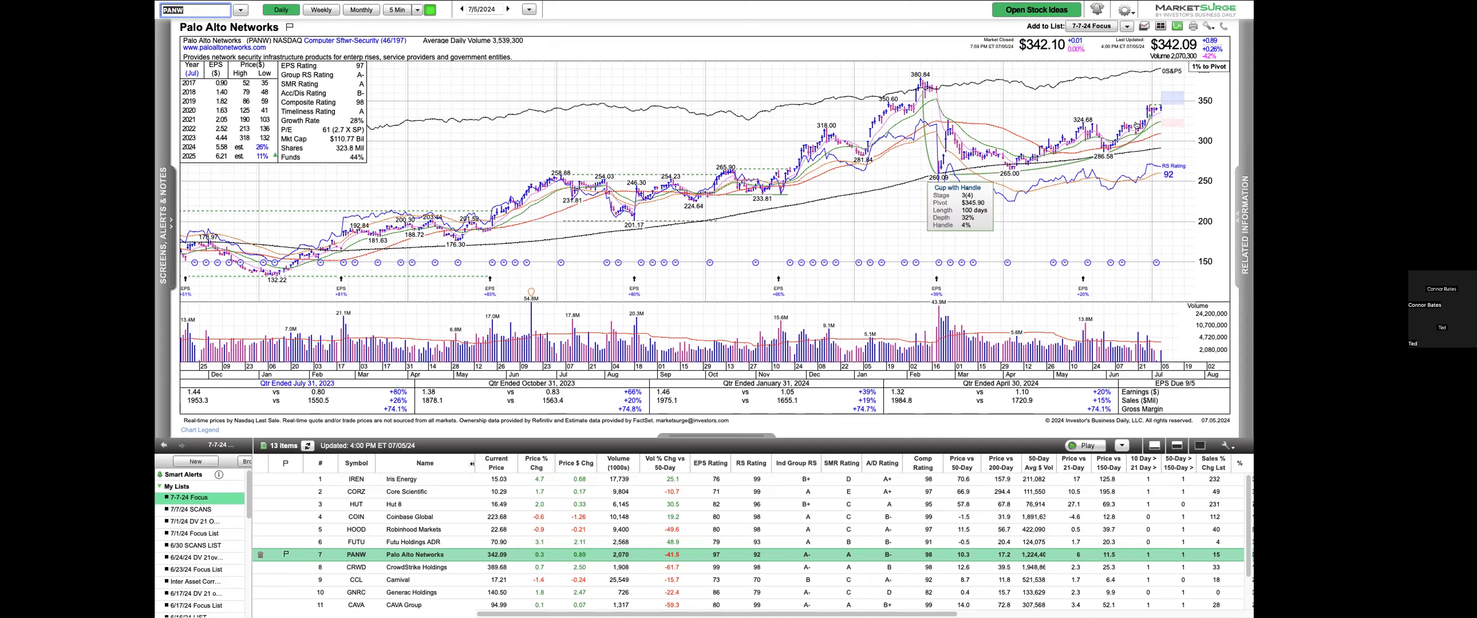
pyautogui.click(1081, 124)
pyautogui.click(1157, 123)
pyautogui.click(1145, 103)
pyautogui.click(1162, 103)
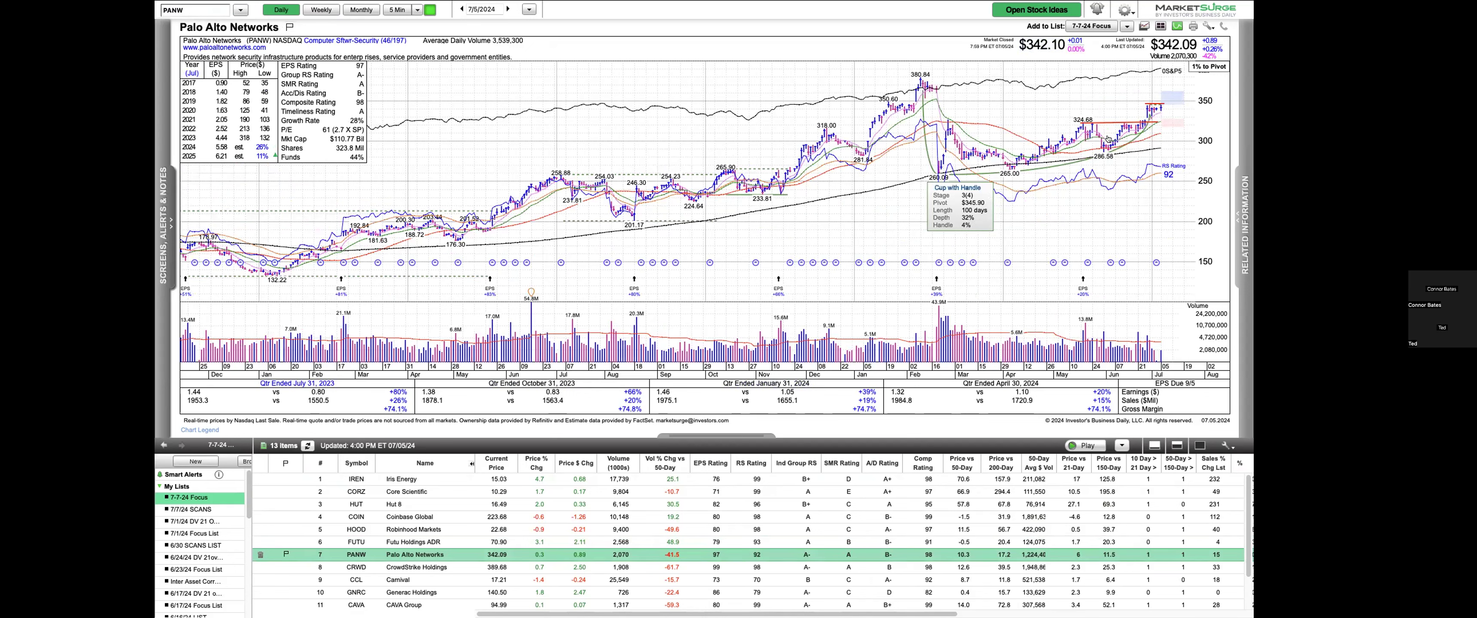
# Step: Open CrowdStrike (CRWD) from the list, mark its latest volume bars and examine the recent consolidation
pyautogui.press('Down')
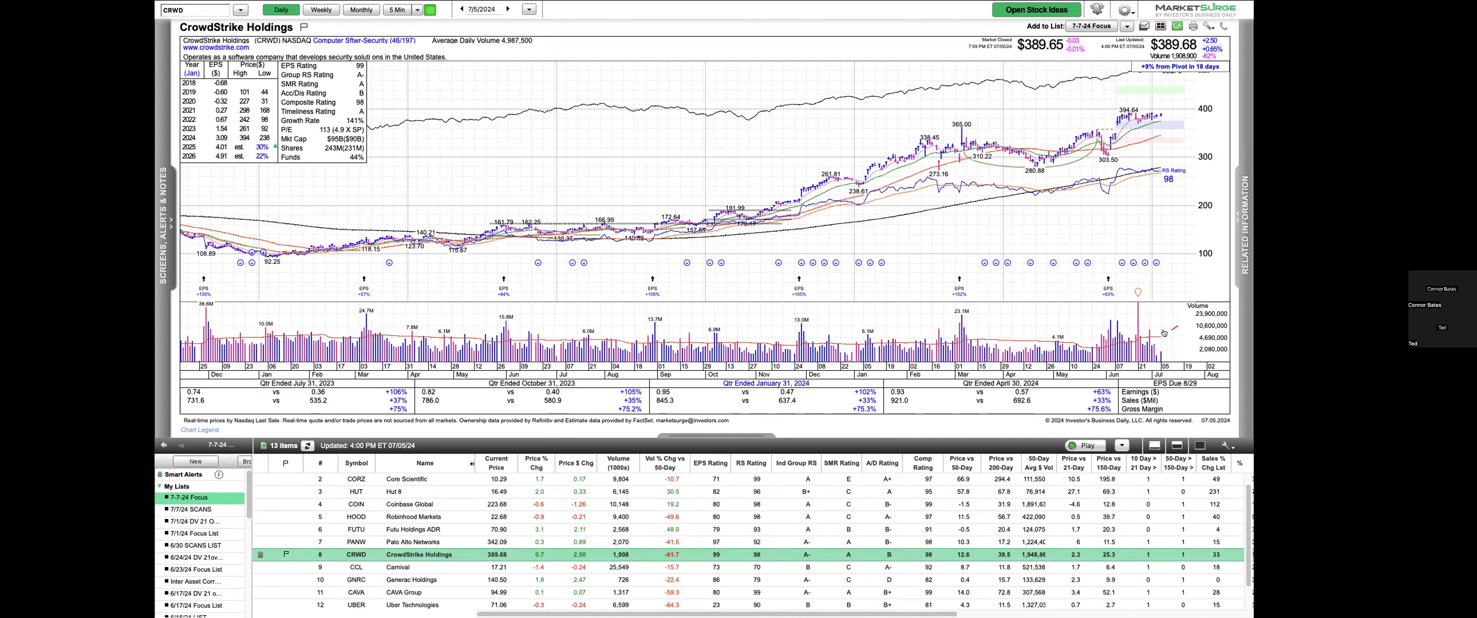
pyautogui.click(1164, 335)
pyautogui.moveTo(1132, 126)
pyautogui.moveTo(1129, 156)
# Step: Open Carnival (CCL) from the list and mark its late-June volume spike, EPS estimates and industry group rank
pyautogui.press('Down')
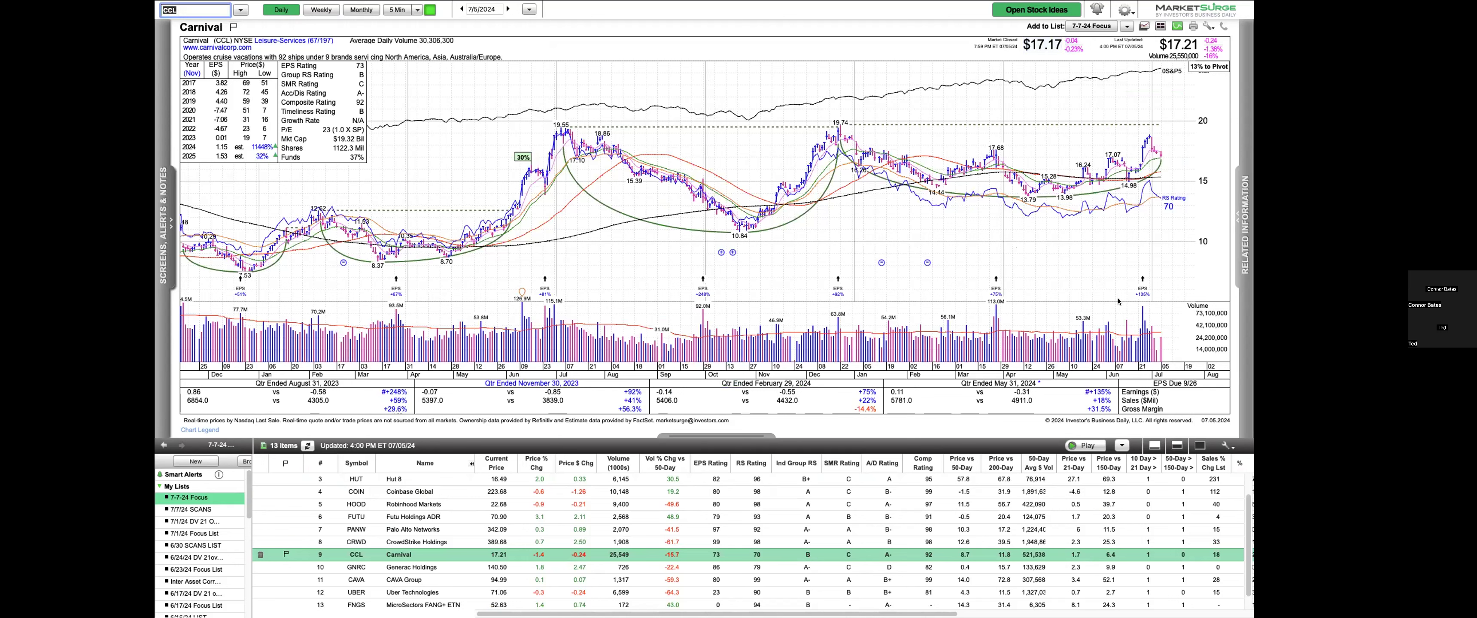
pyautogui.moveTo(1121, 295); pyautogui.dragTo(1140, 309)
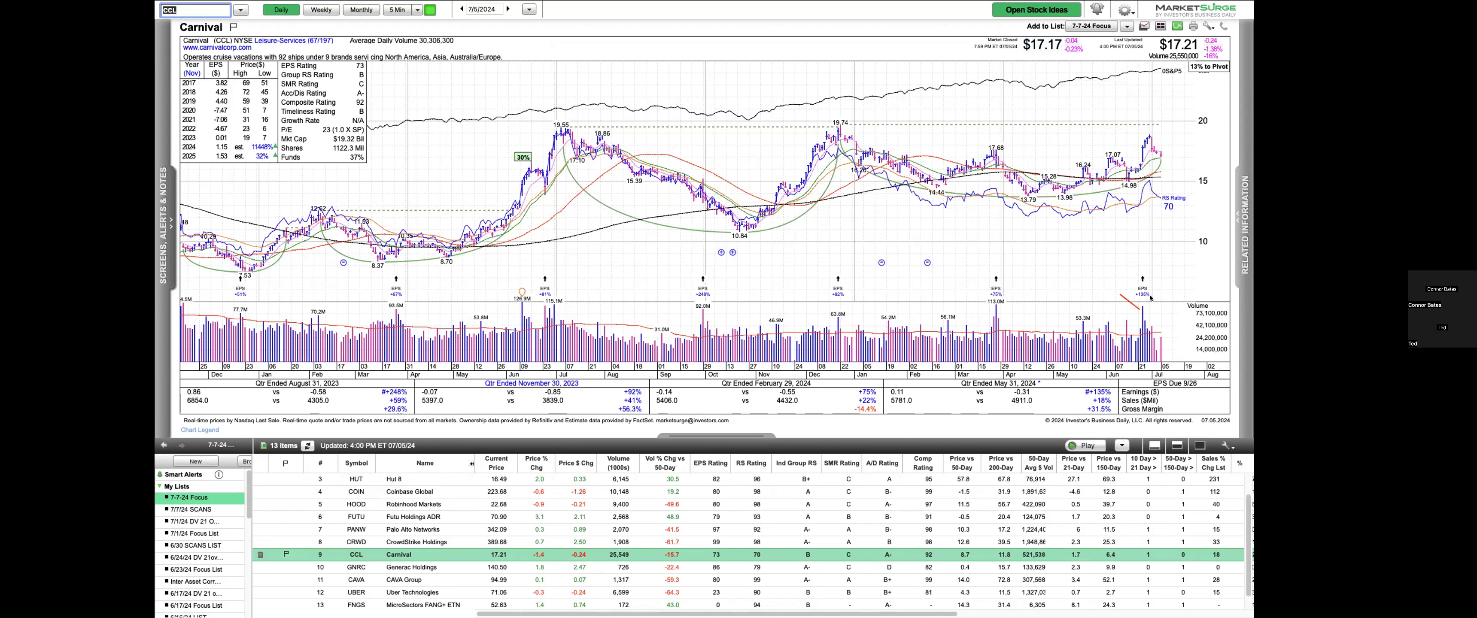
pyautogui.moveTo(226, 181); pyautogui.dragTo(248, 157)
pyautogui.moveTo(261, 49); pyautogui.dragTo(299, 44)
pyautogui.moveTo(1079, 176)
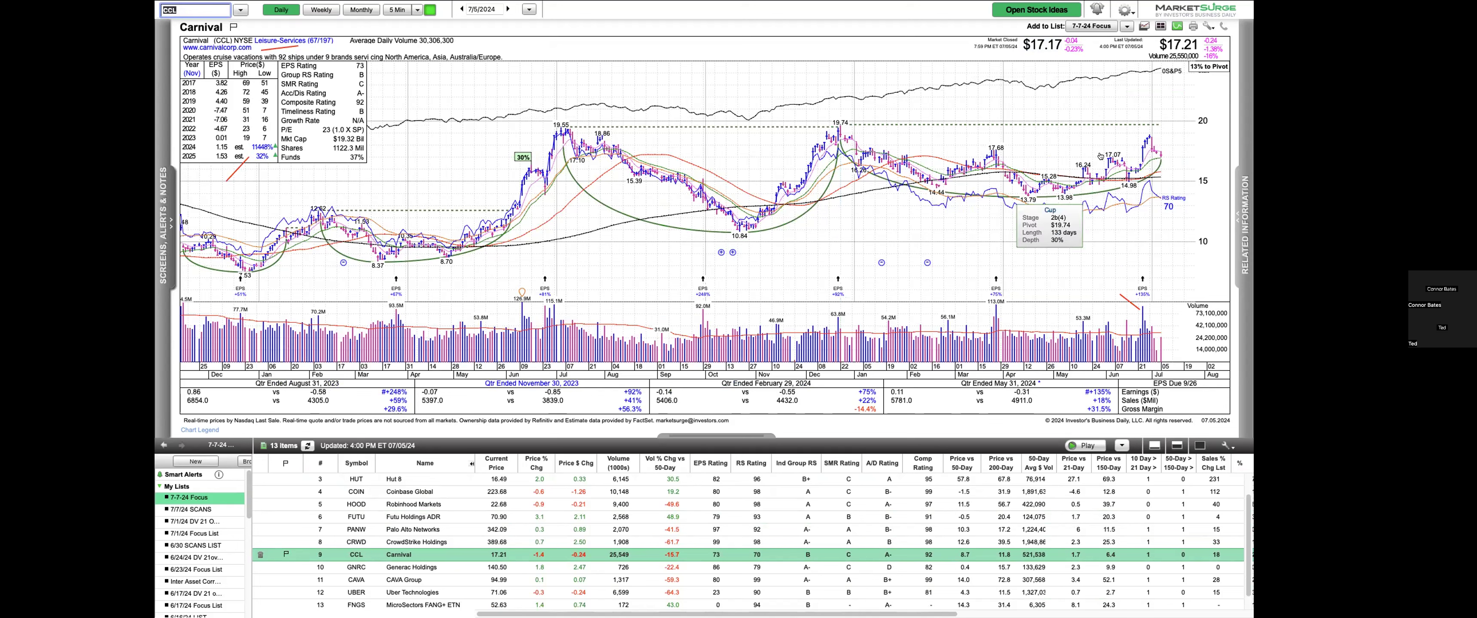
# Step: Draw a horizontal support line from Carnival's 17.07 high to the latest bar, and mark the most recent volume bars
pyautogui.moveTo(1105, 156); pyautogui.dragTo(1173, 155)
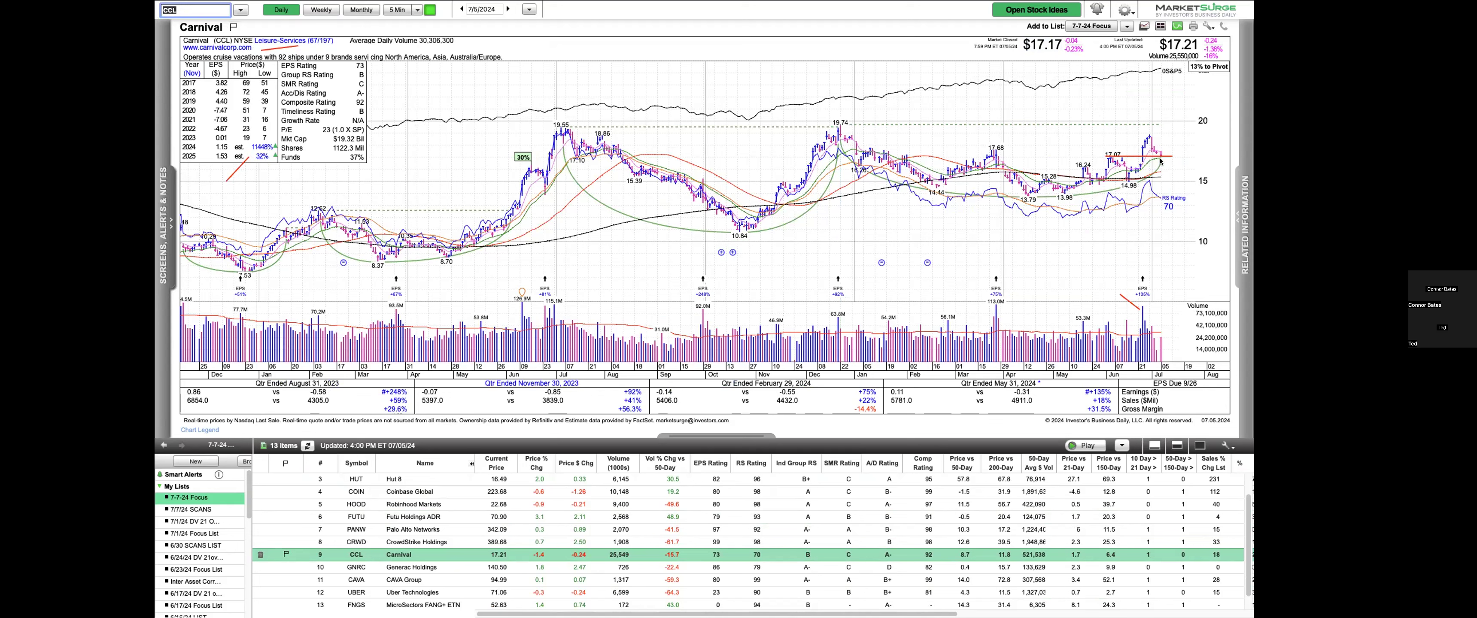
pyautogui.moveTo(1129, 185)
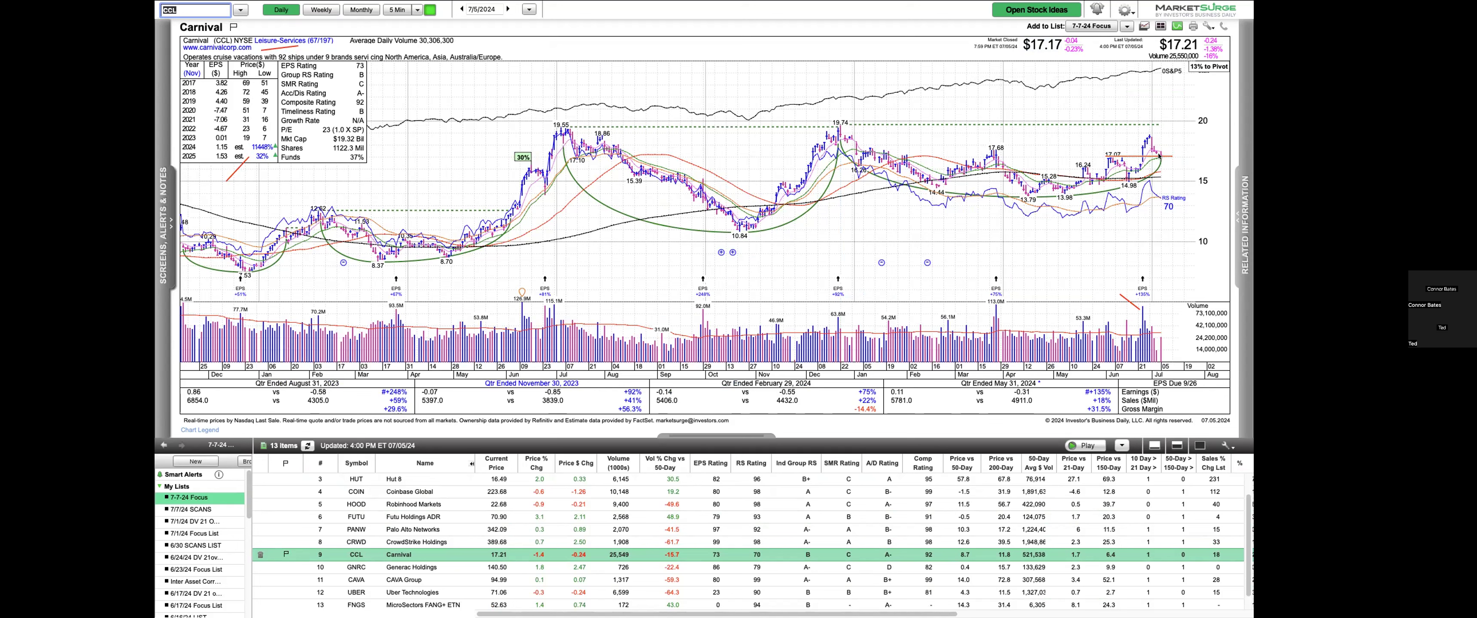
pyautogui.click(1158, 327)
pyautogui.moveTo(1155, 337); pyautogui.dragTo(1161, 326)
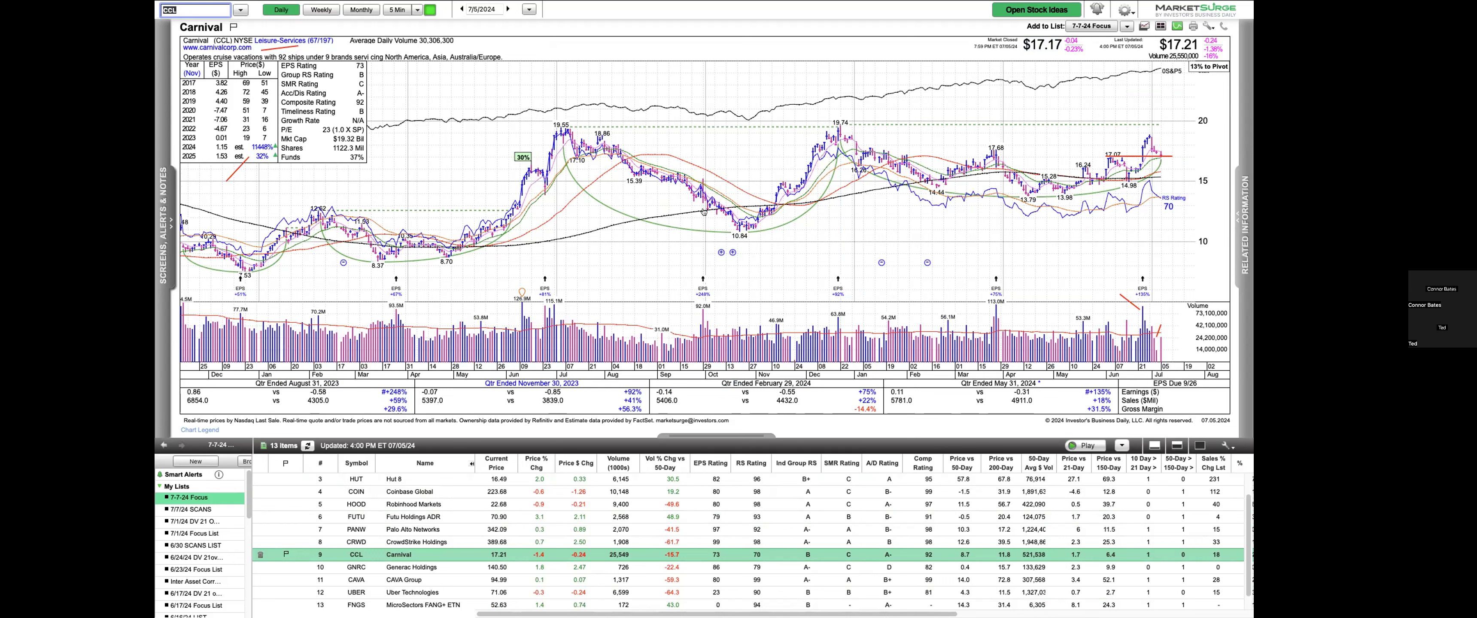
# Step: Open Generac (GNRC) from the list, draw a descending trendline from the 155.35 high, and check the weekly chart before returning to daily
pyautogui.press('Down')
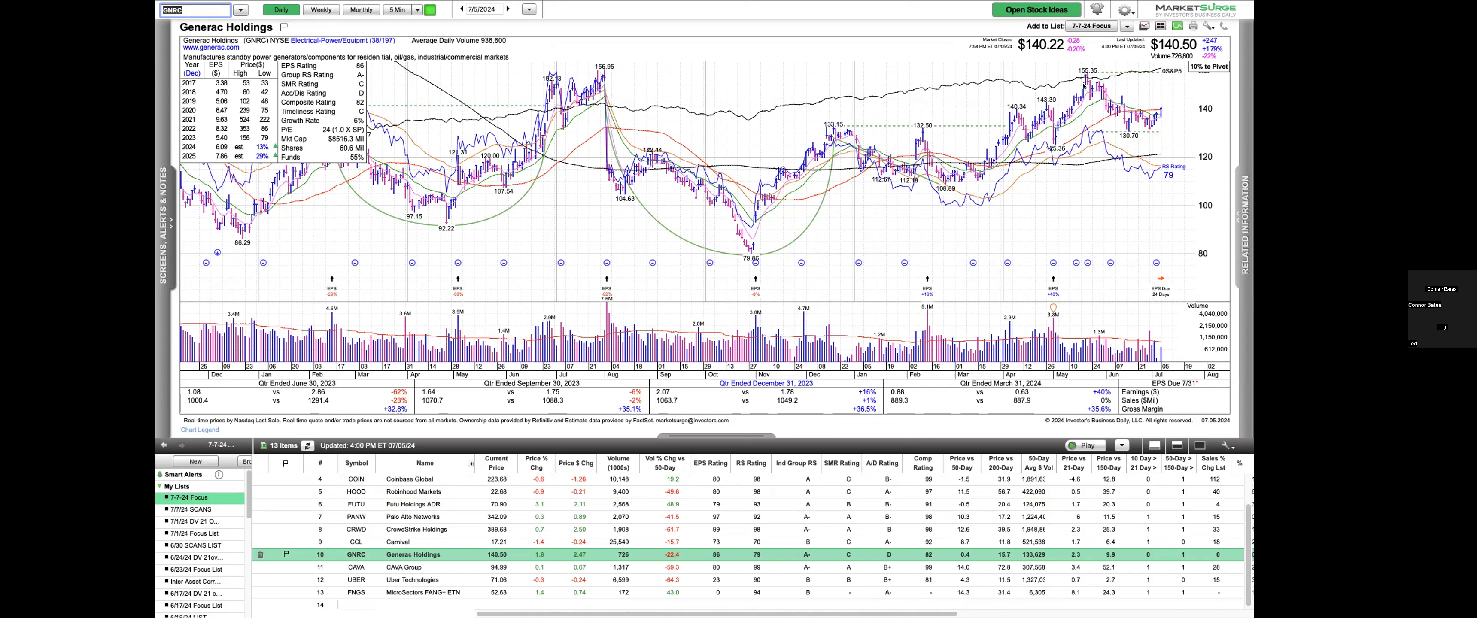
pyautogui.moveTo(1084, 72); pyautogui.dragTo(1168, 124)
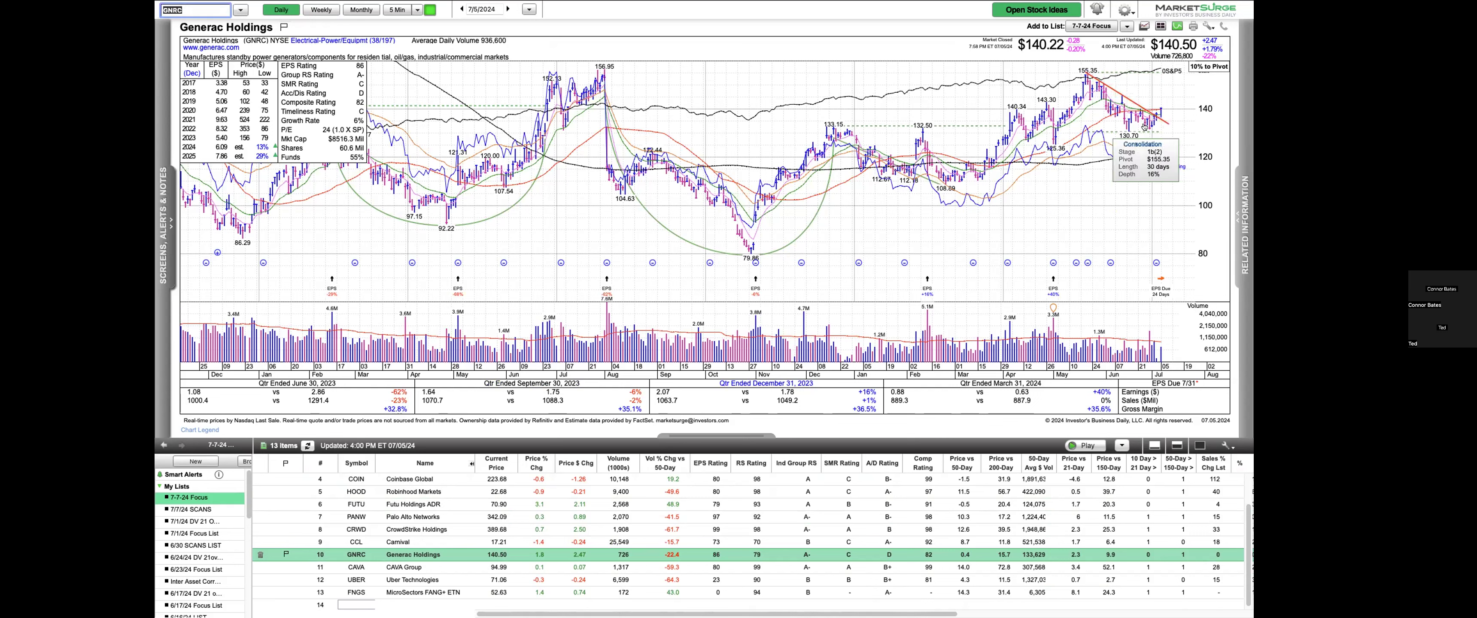
pyautogui.moveTo(776, 180)
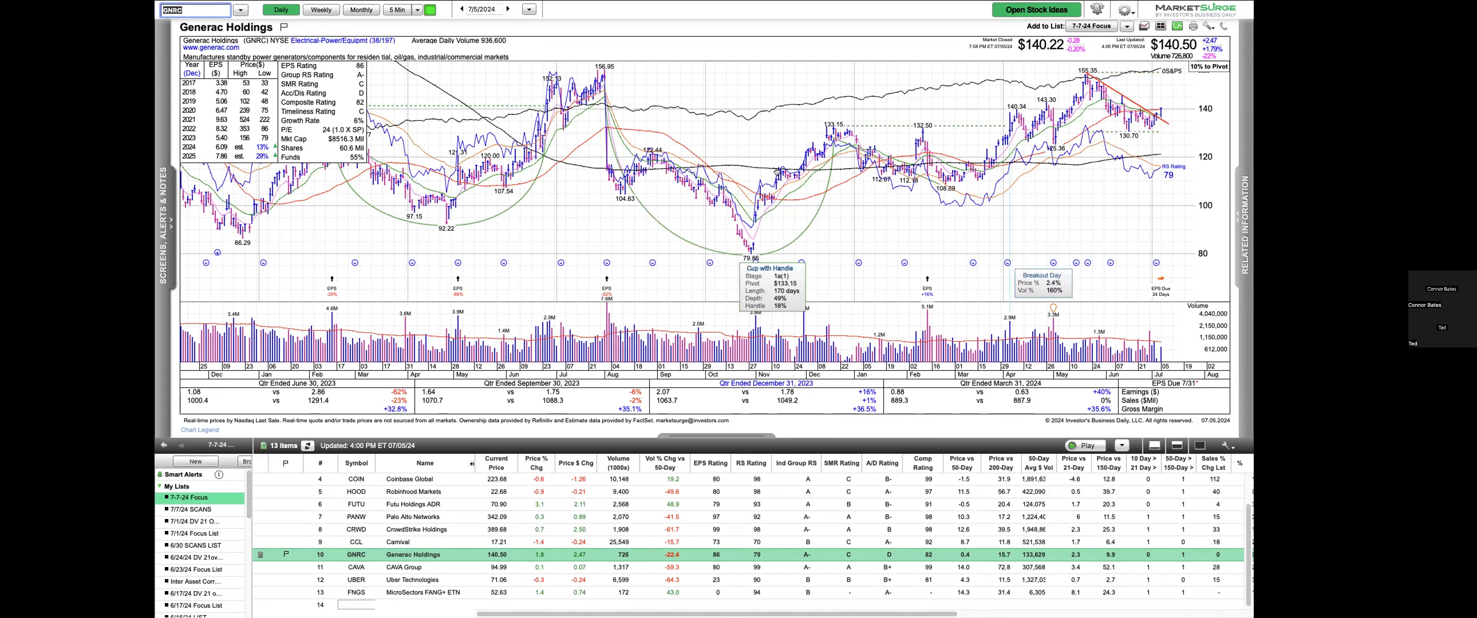
pyautogui.click(321, 10)
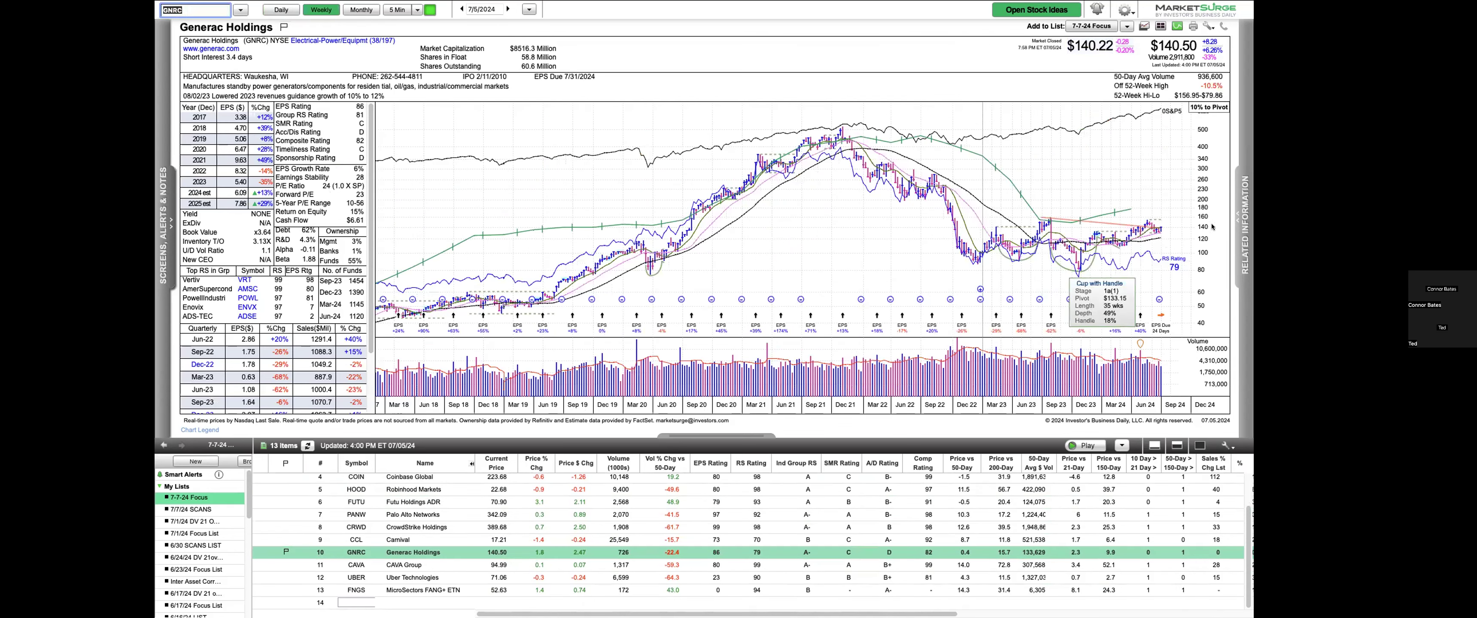
pyautogui.click(284, 10)
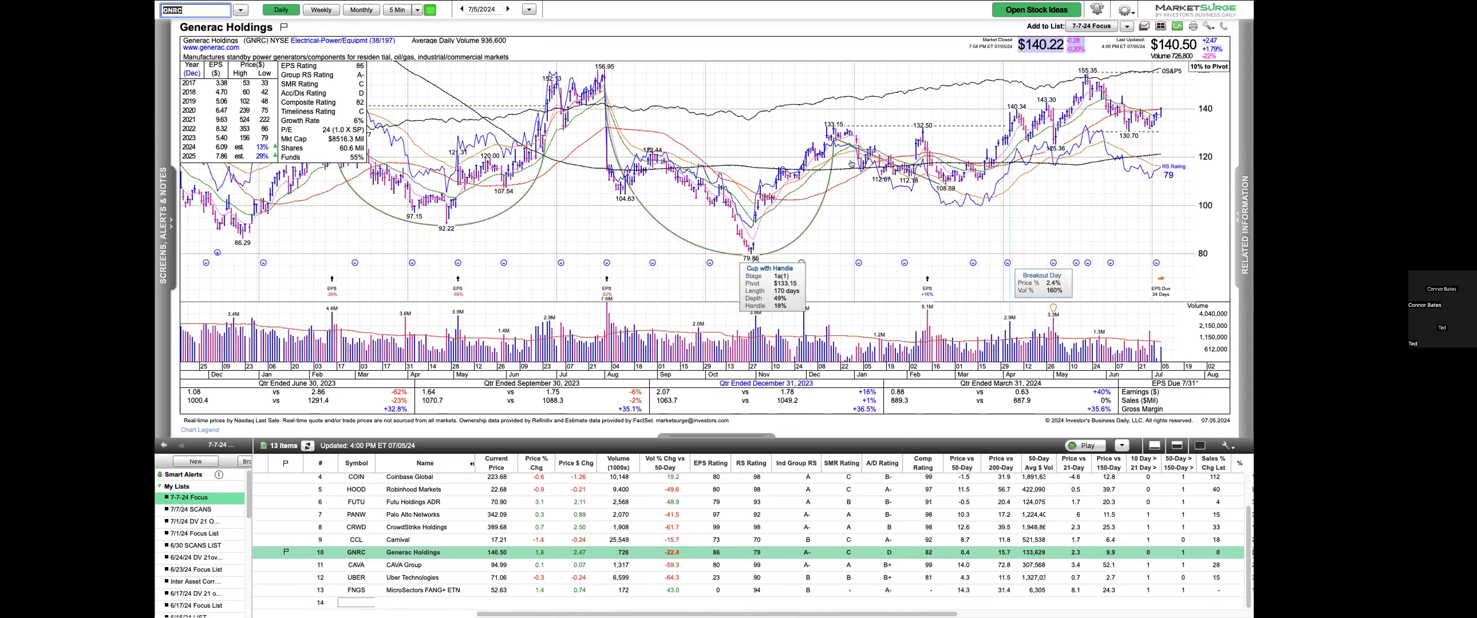
# Step: Open CAVA Group from the list and draw horizontal resistance across the highs since late May plus a rising line beneath the June lows
pyautogui.press('Down')
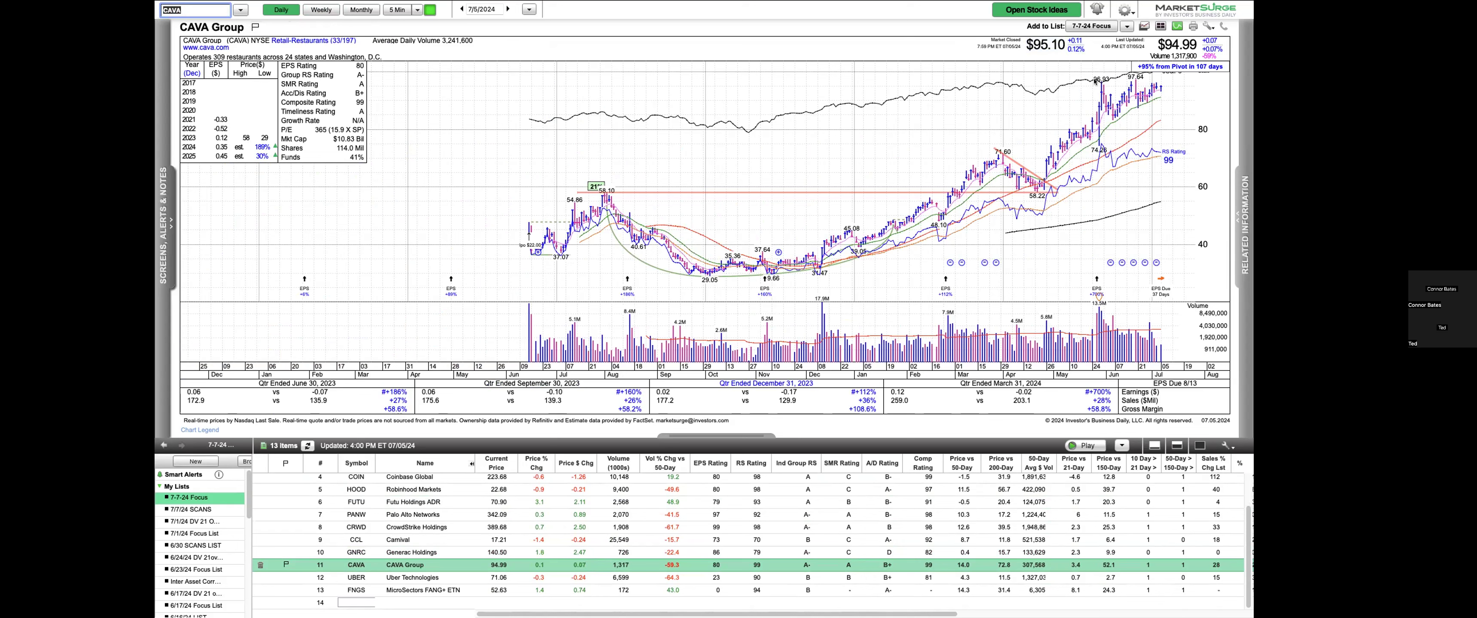
pyautogui.moveTo(1098, 83); pyautogui.dragTo(1165, 84)
pyautogui.moveTo(1109, 122); pyautogui.dragTo(1168, 90)
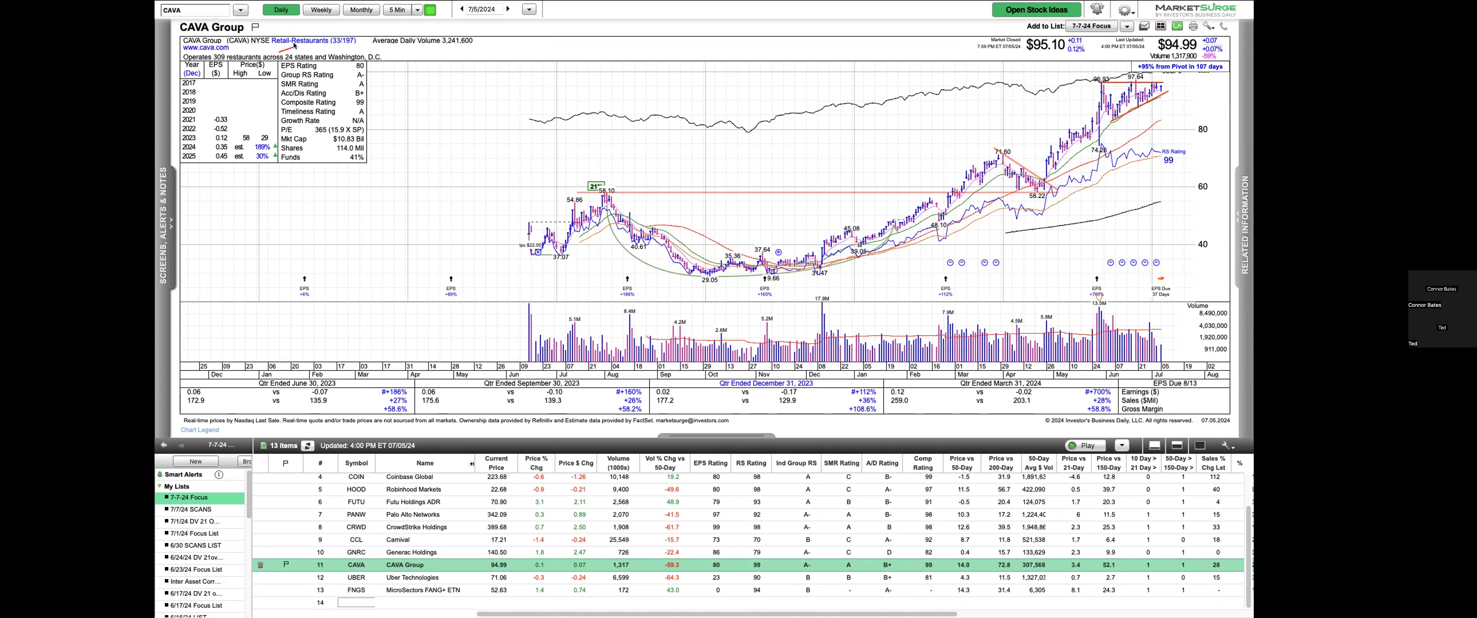
# Step: Compare the restaurant peers Sweetgreen (SG) and Chipotle (CMG), and return to the CAVA chart
pyautogui.write('SG')
pyautogui.press('Return')
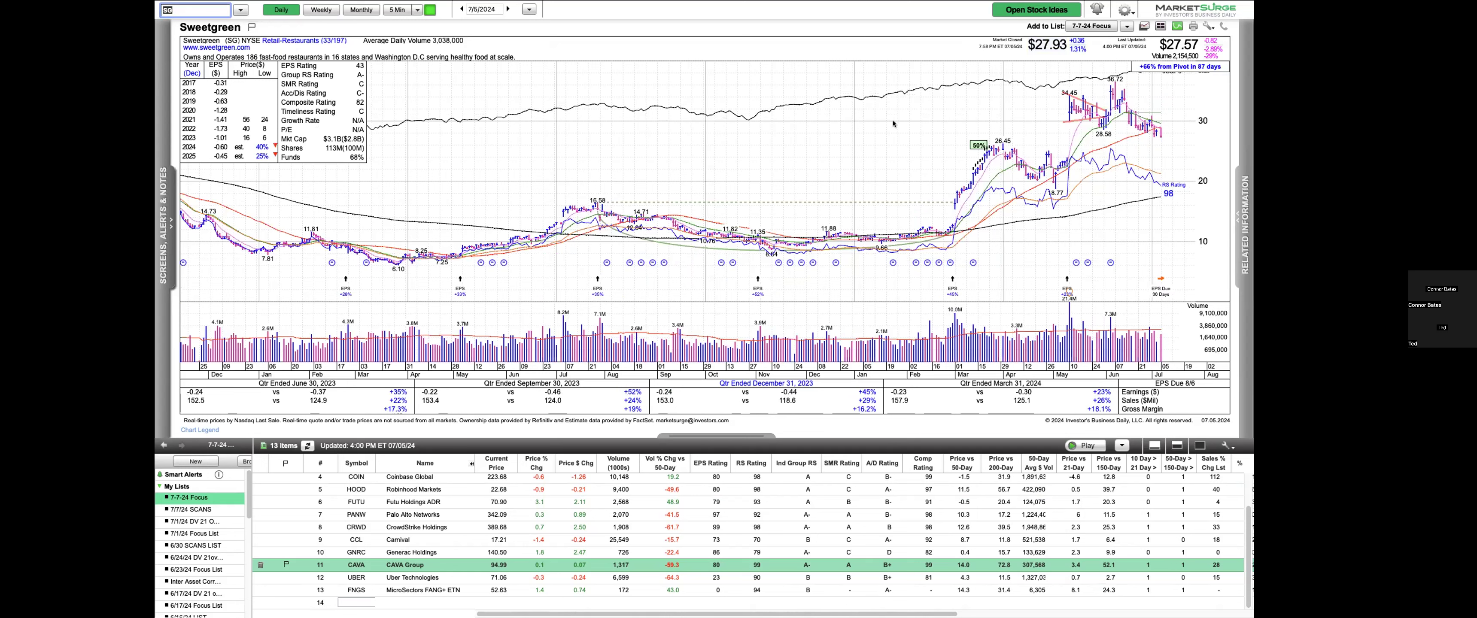
pyautogui.write('CMG')
pyautogui.press('Return')
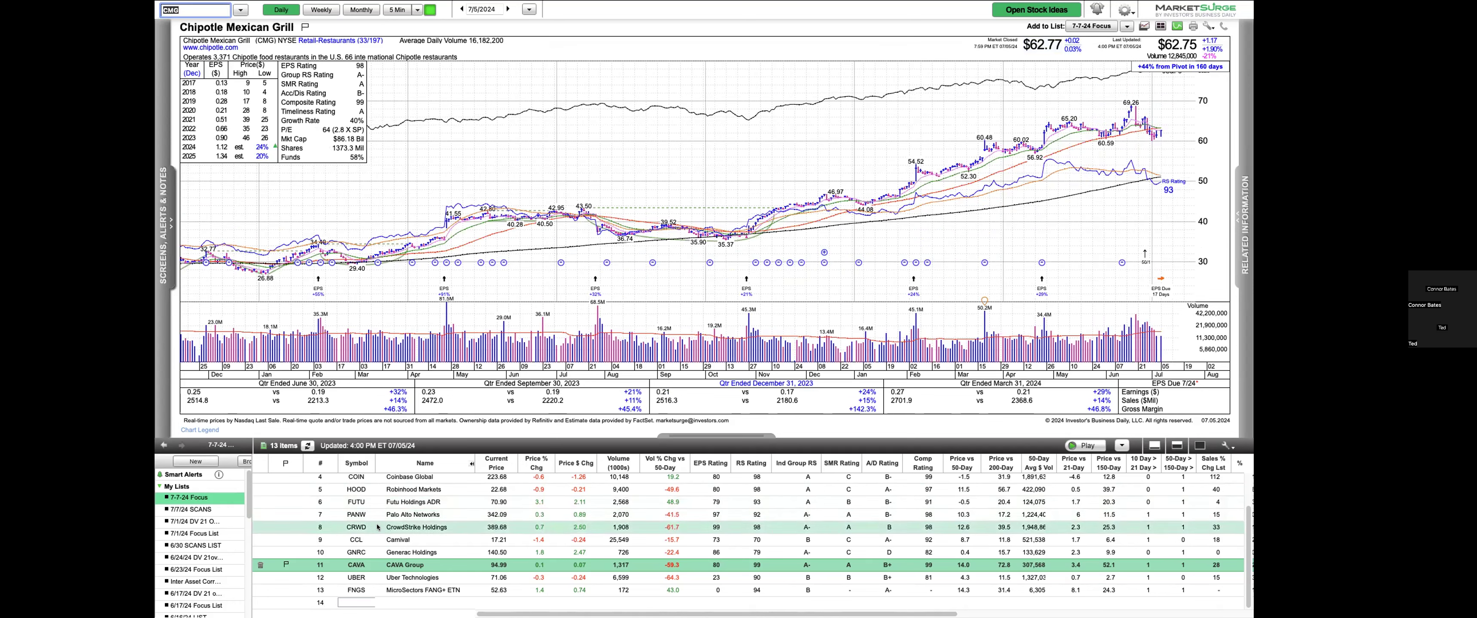
pyautogui.write('CAVA')
pyautogui.press('Return')
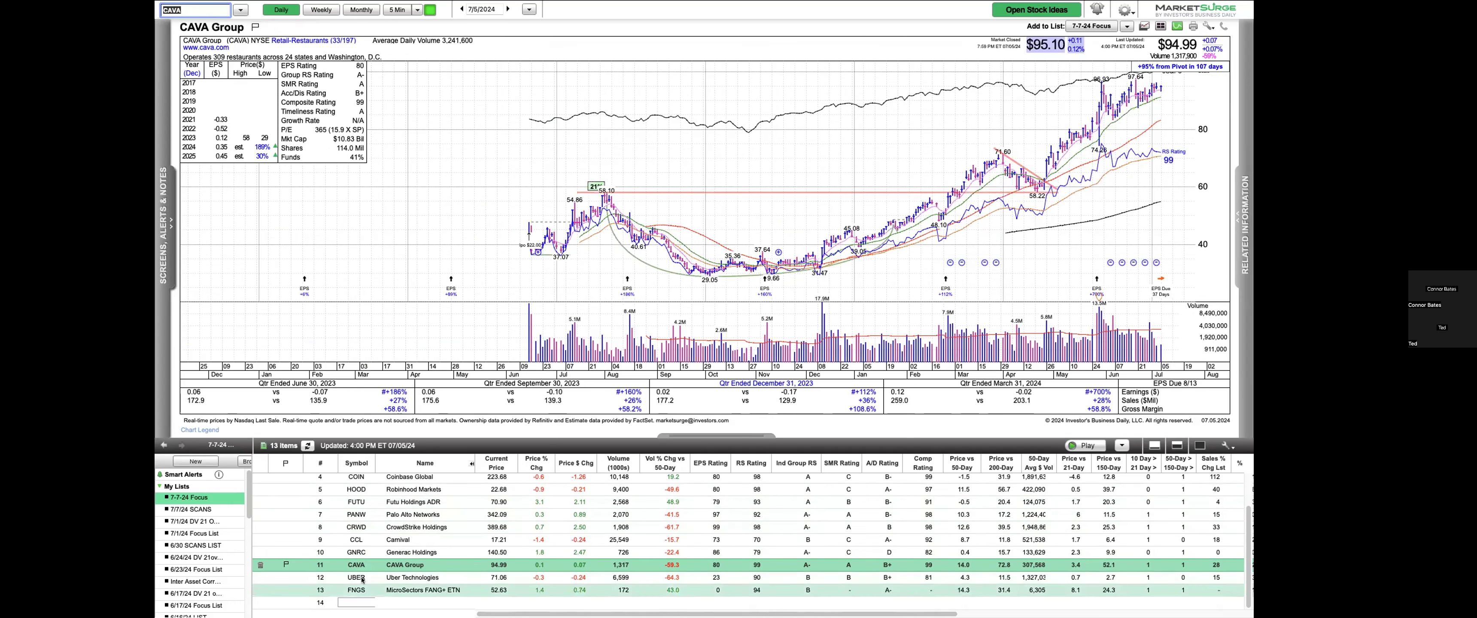
# Step: Open Uber Technologies (UBER) from the list and mark its decline since March, the rising RS line and horizontal resistance at the 73.60 high
pyautogui.press('Down')
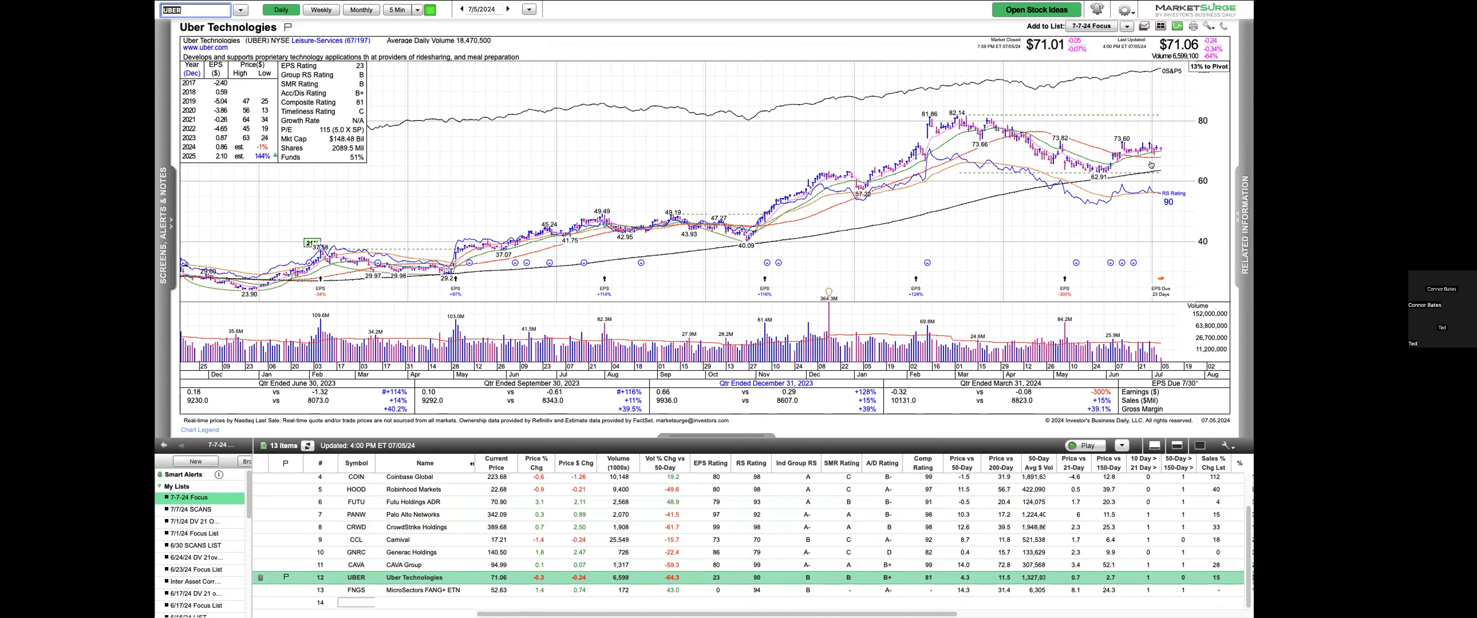
pyautogui.moveTo(953, 136); pyautogui.dragTo(1145, 194)
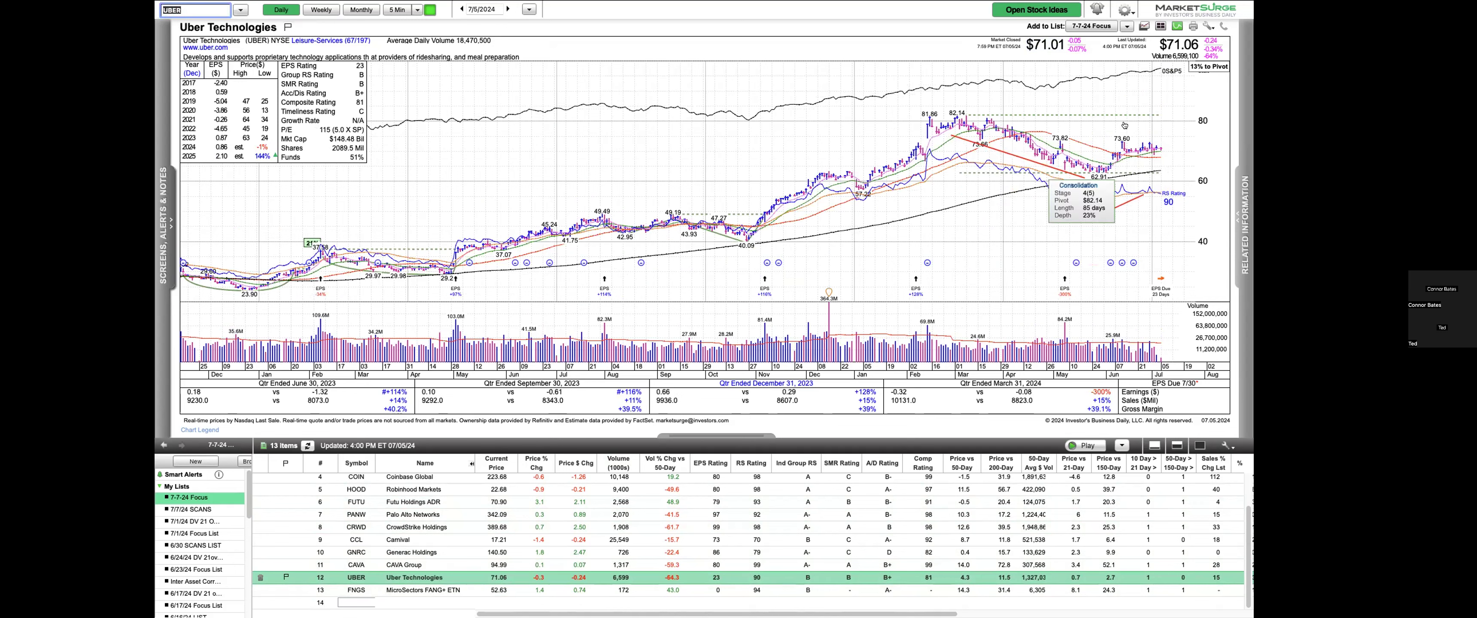
pyautogui.moveTo(1121, 141); pyautogui.dragTo(1165, 141)
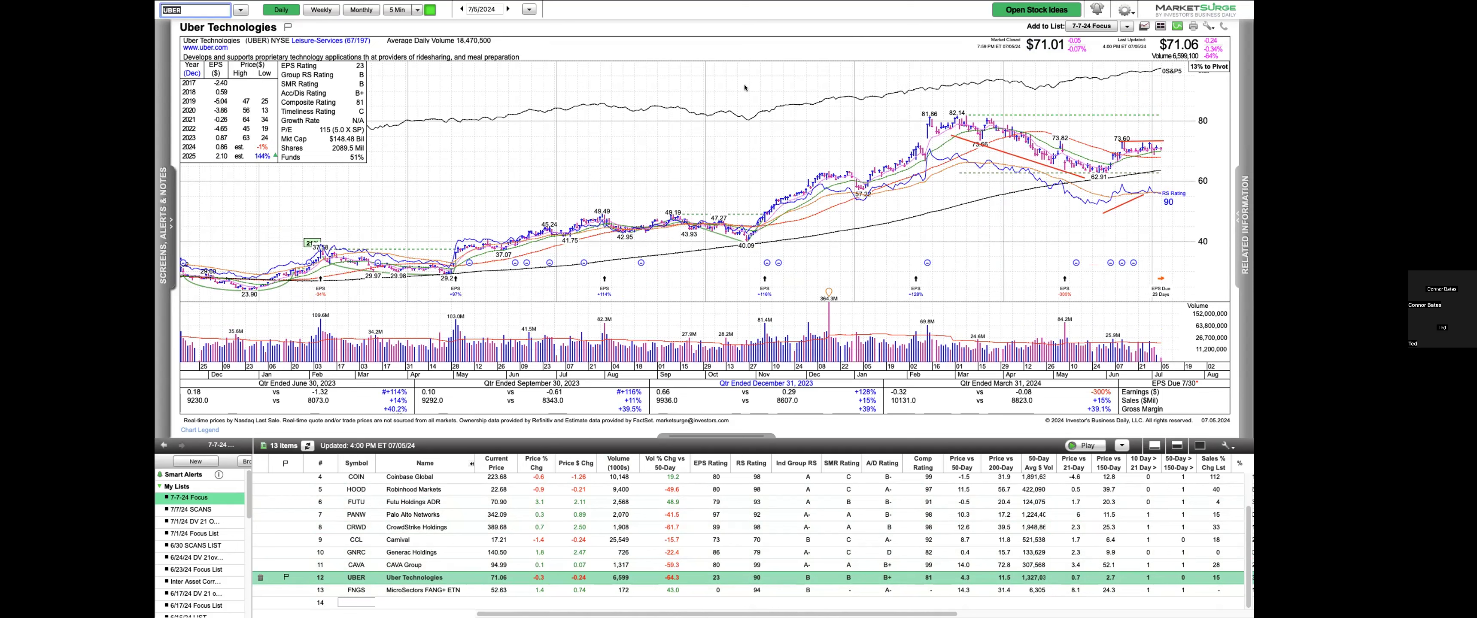
# Step: Draw a horizontal line from the 2021 high across Uber's weekly chart, and return to the daily view
pyautogui.press('w')
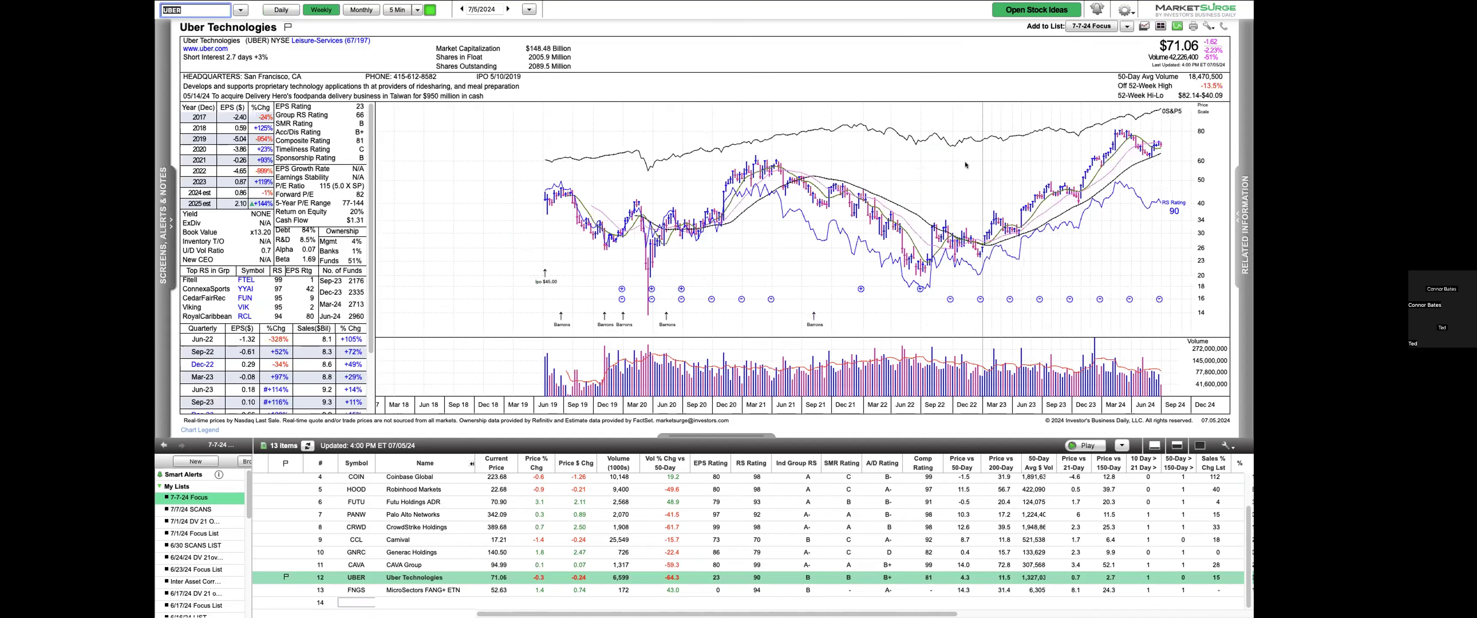
pyautogui.click(751, 154)
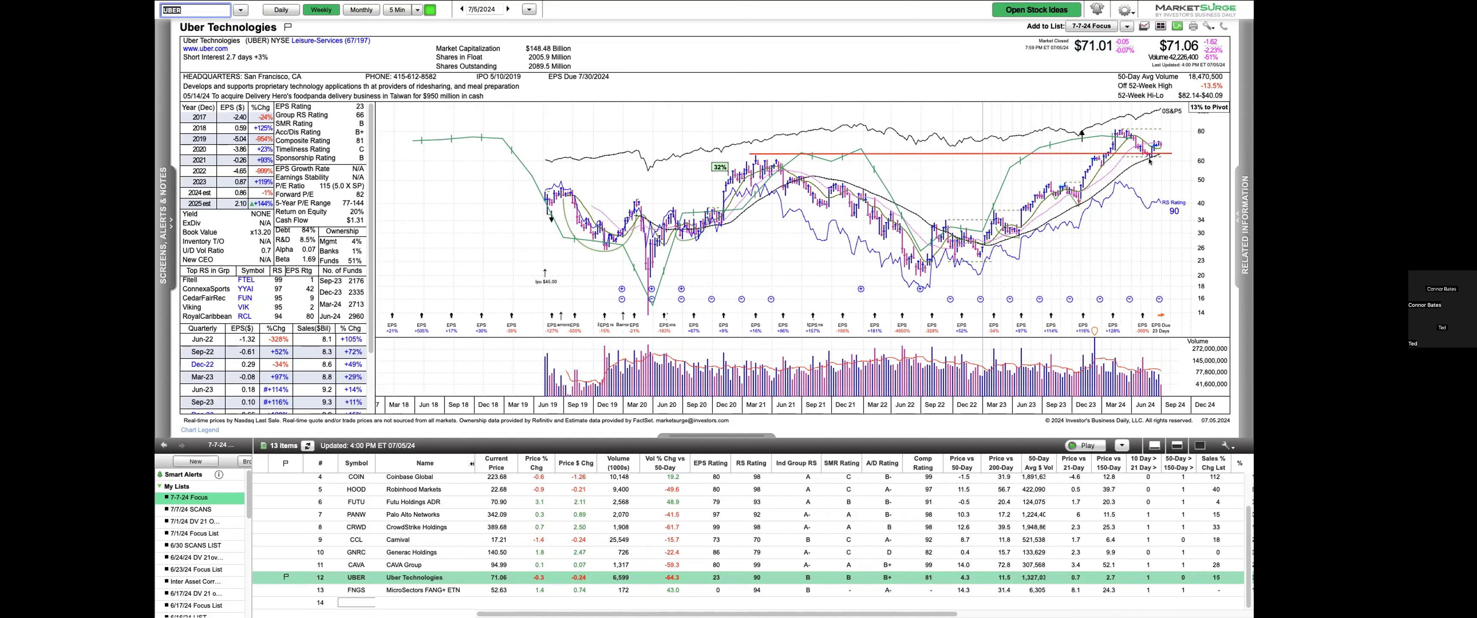
pyautogui.moveTo(1153, 147)
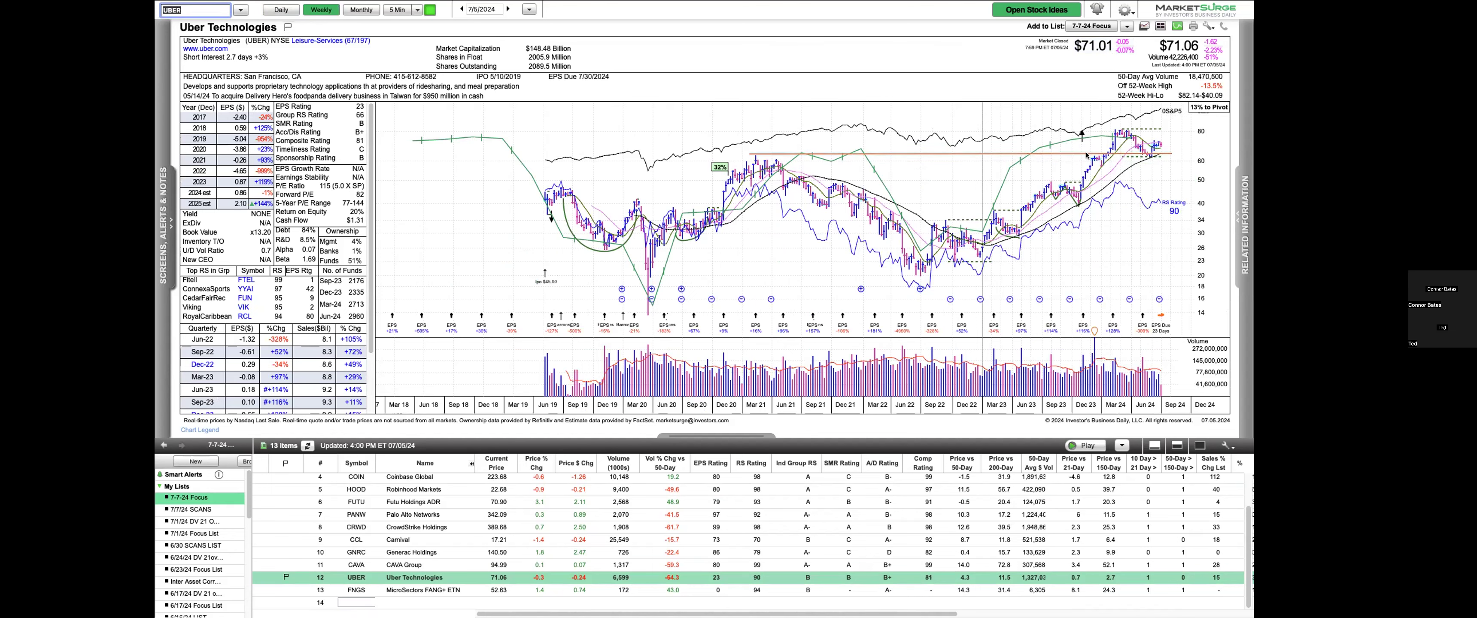
pyautogui.click(267, 8)
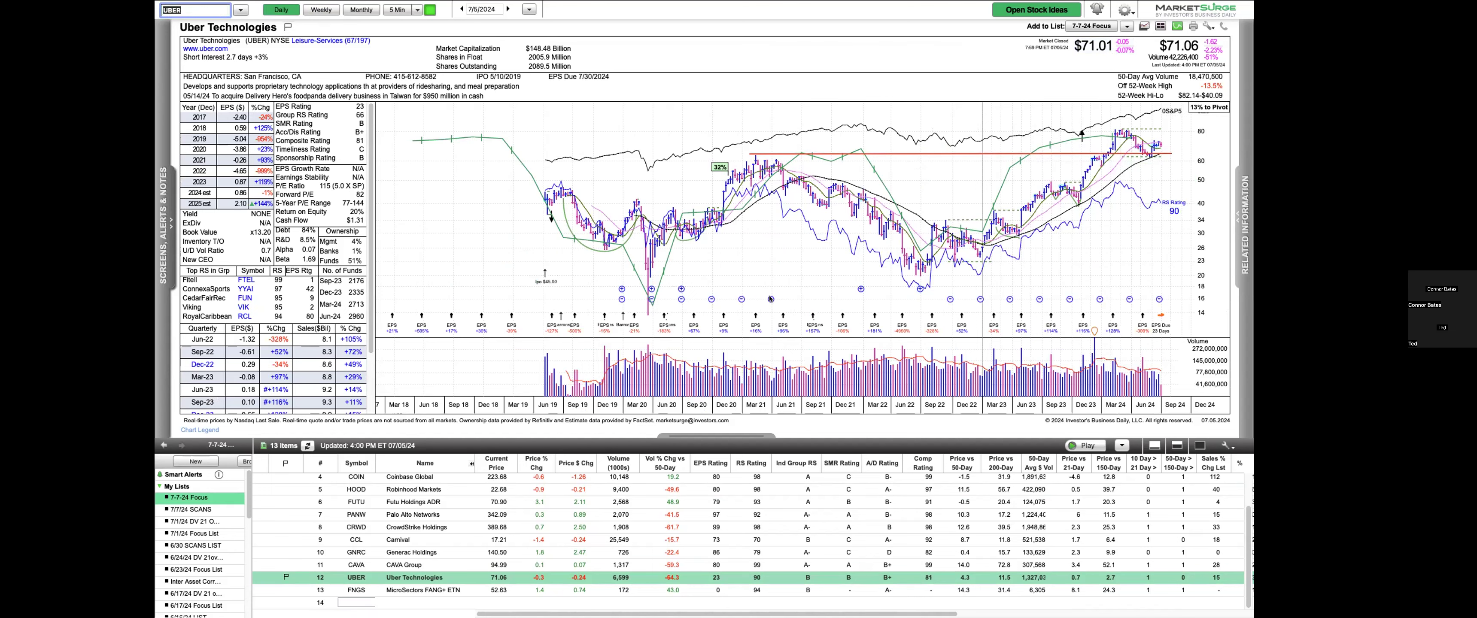
# Step: Open MicroSectors FANG+ ETN (FNGS) from the list, read its latest price against the moving averages on an enlarged chart, and restore the layout
pyautogui.press('Down')
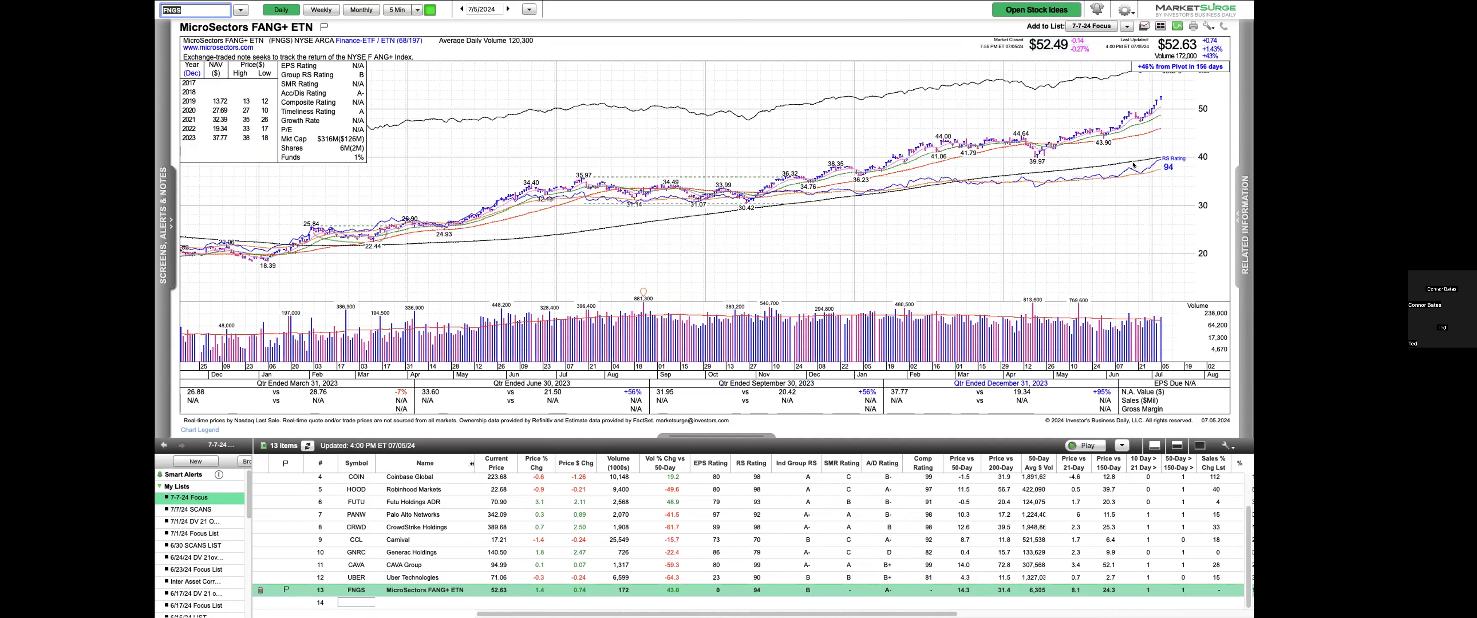
pyautogui.moveTo(745, 435); pyautogui.dragTo(745, 462)
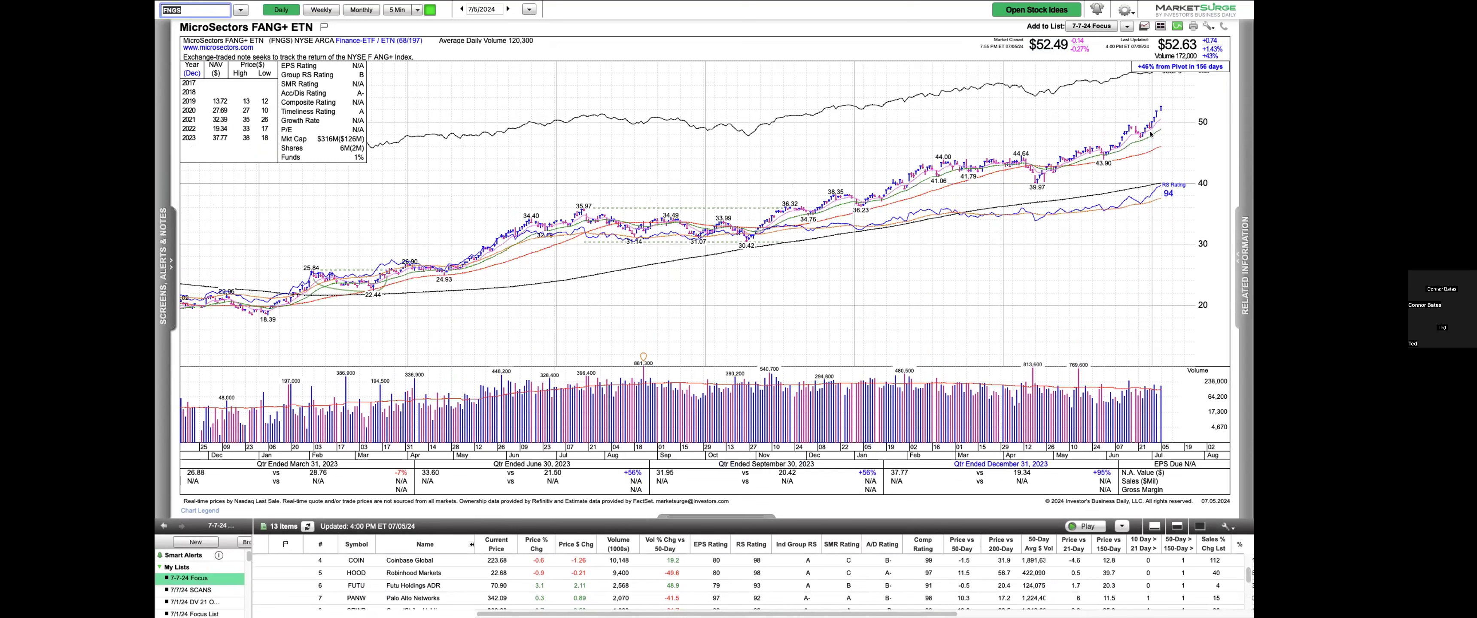
pyautogui.rightClick(1115, 159)
pyautogui.click(1119, 188)
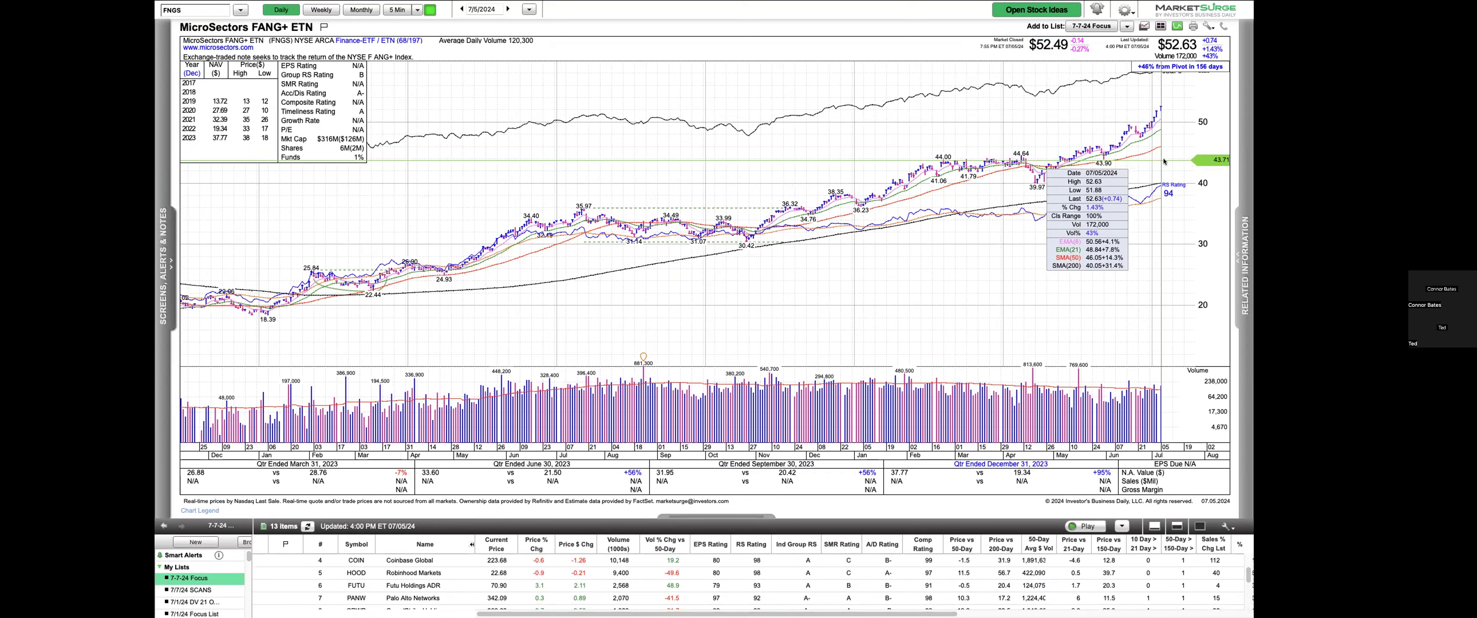
pyautogui.click(1164, 162)
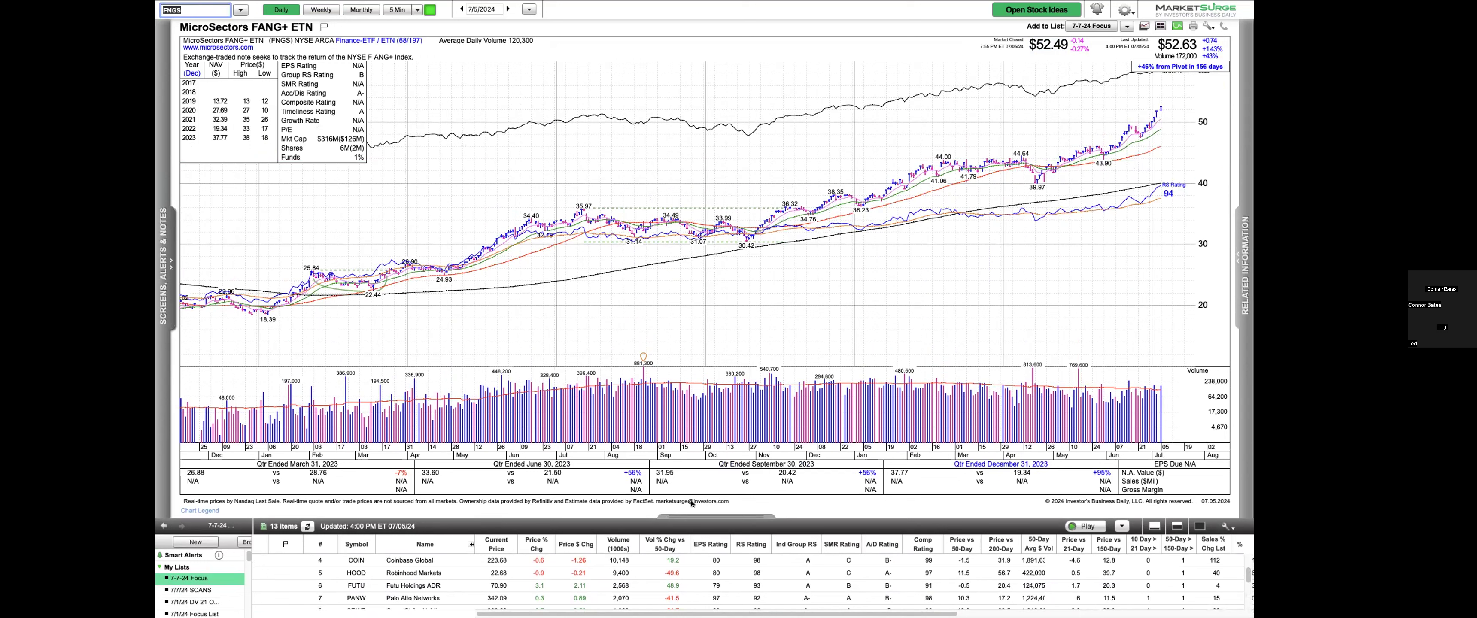
pyautogui.click(695, 516)
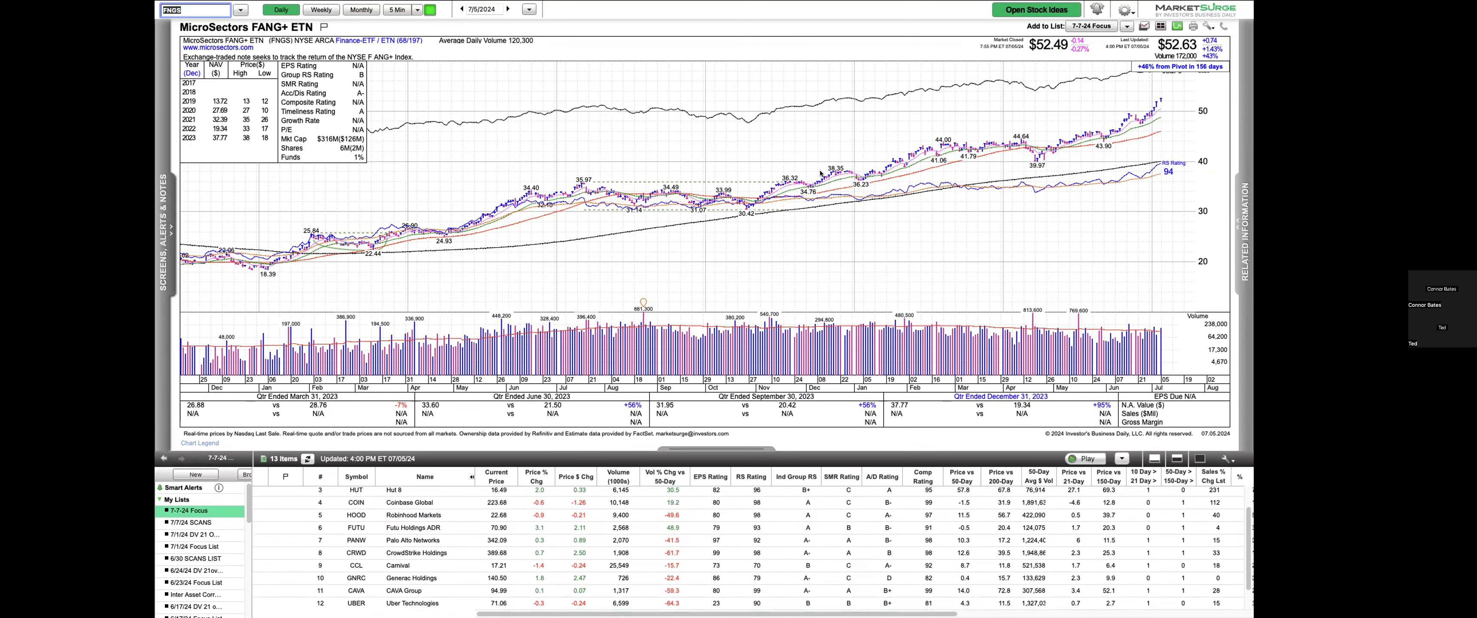
# Step: Check the inverse FANG+ fund (FNGD) and return to the FNGS chart
pyautogui.write('FNGD')
pyautogui.press('Return')
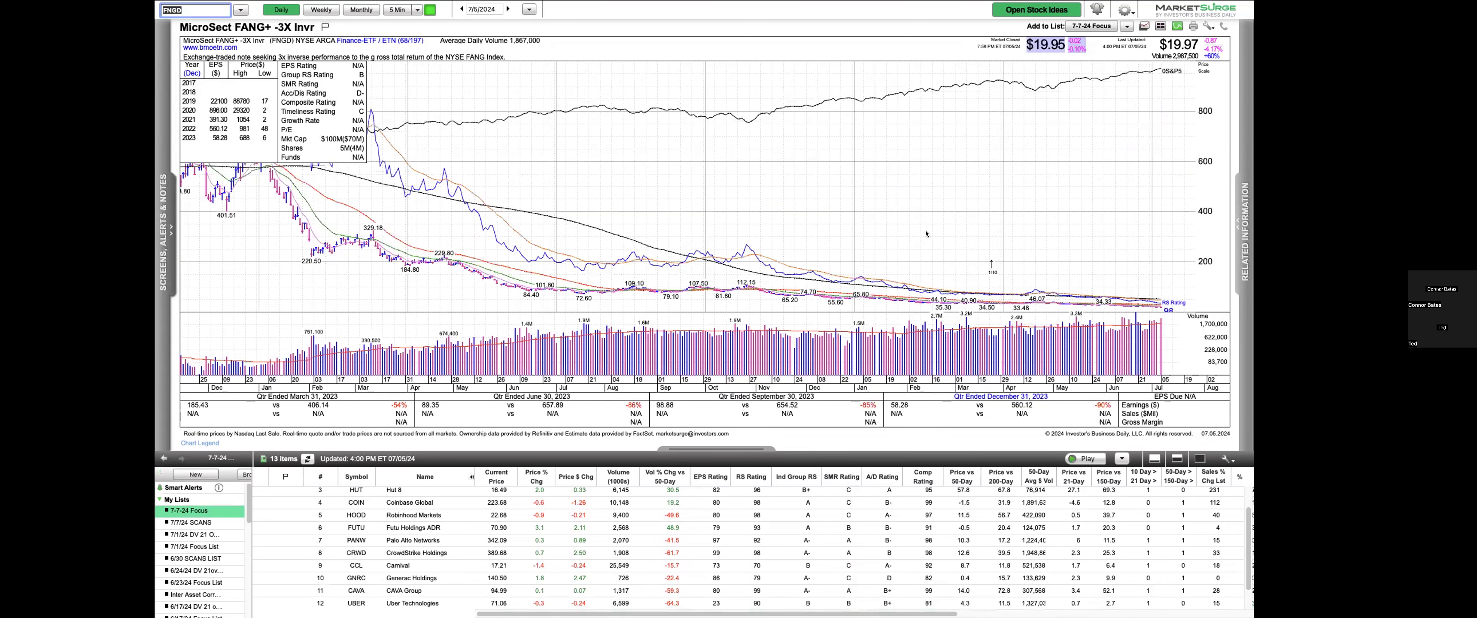
pyautogui.write('FNGS')
pyautogui.press('Return')
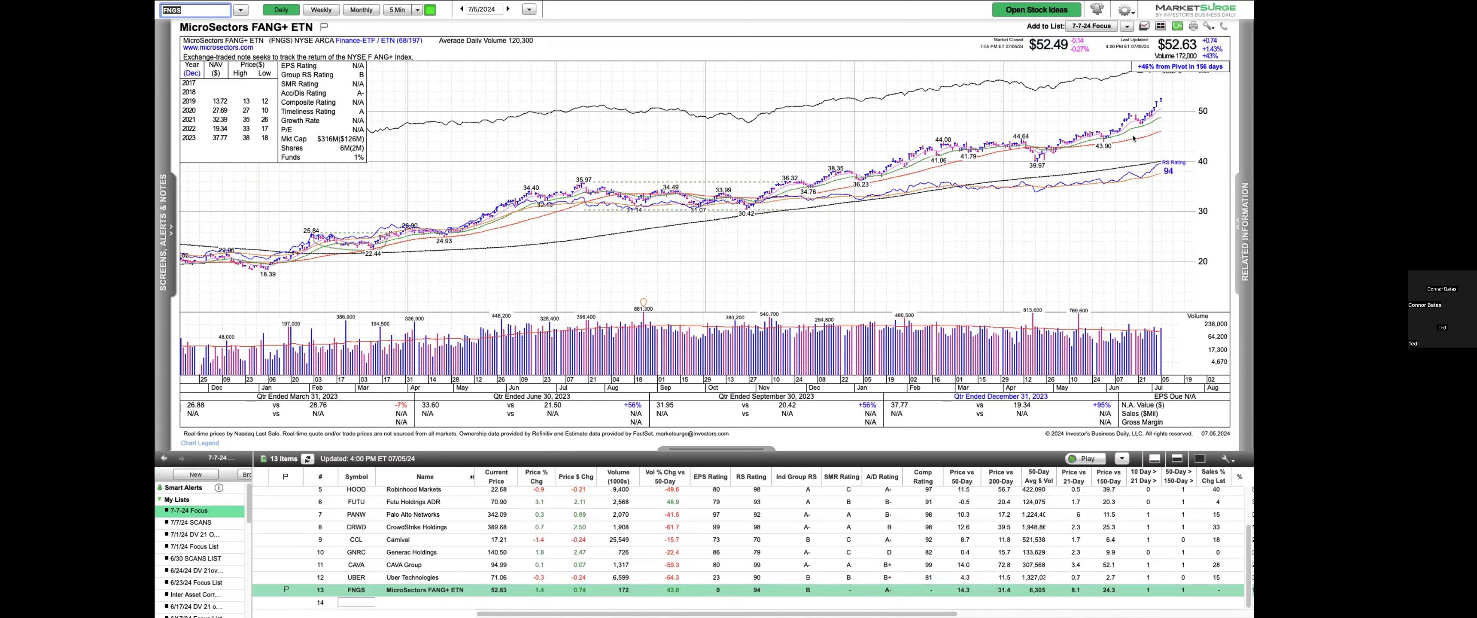
# Step: Mark the latest advance on the daily FNGS chart with a rising temporary line, and switch to the weekly view
pyautogui.rightClick(1116, 146)
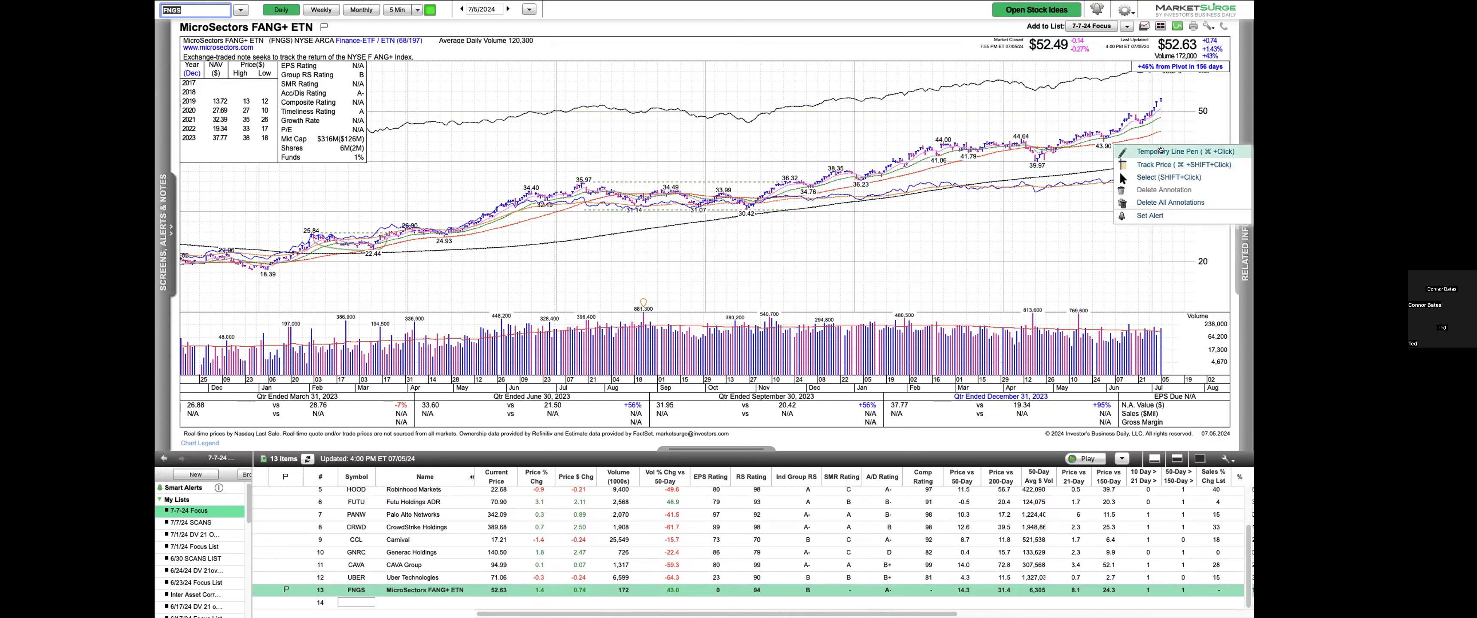
pyautogui.click(1160, 151)
pyautogui.moveTo(1147, 132); pyautogui.dragTo(1166, 104)
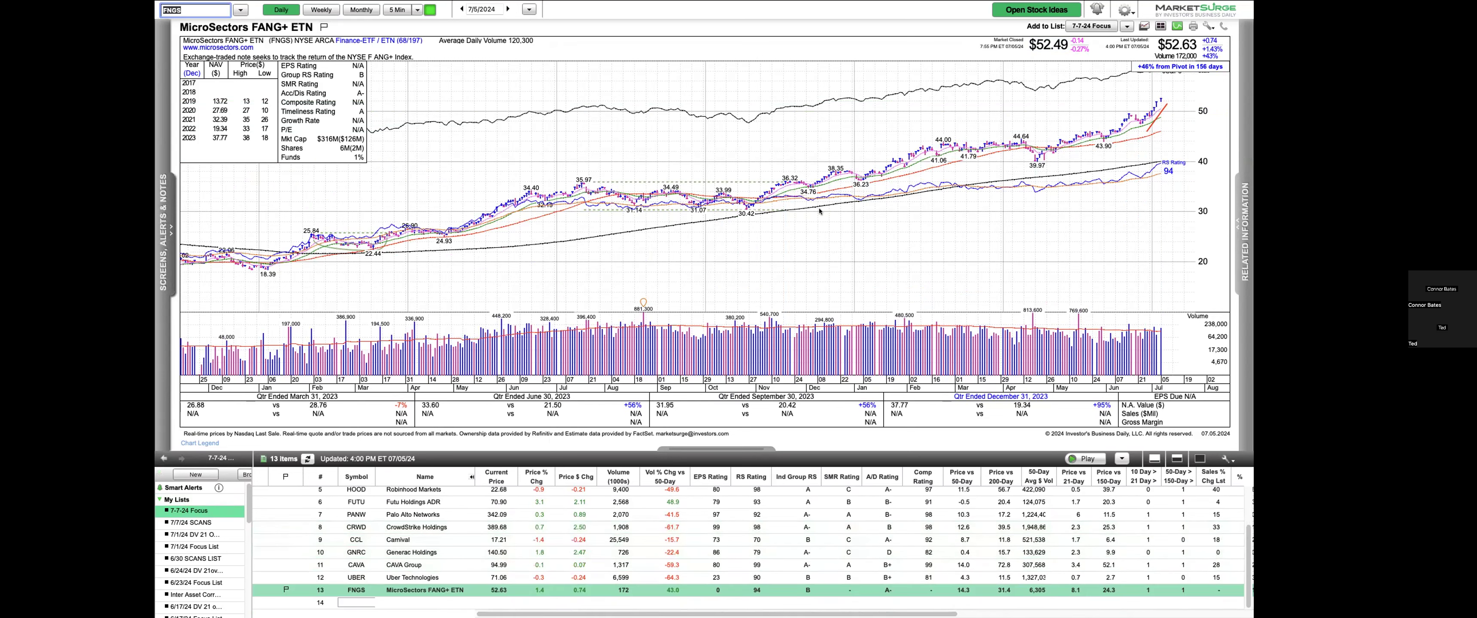
pyautogui.click(321, 9)
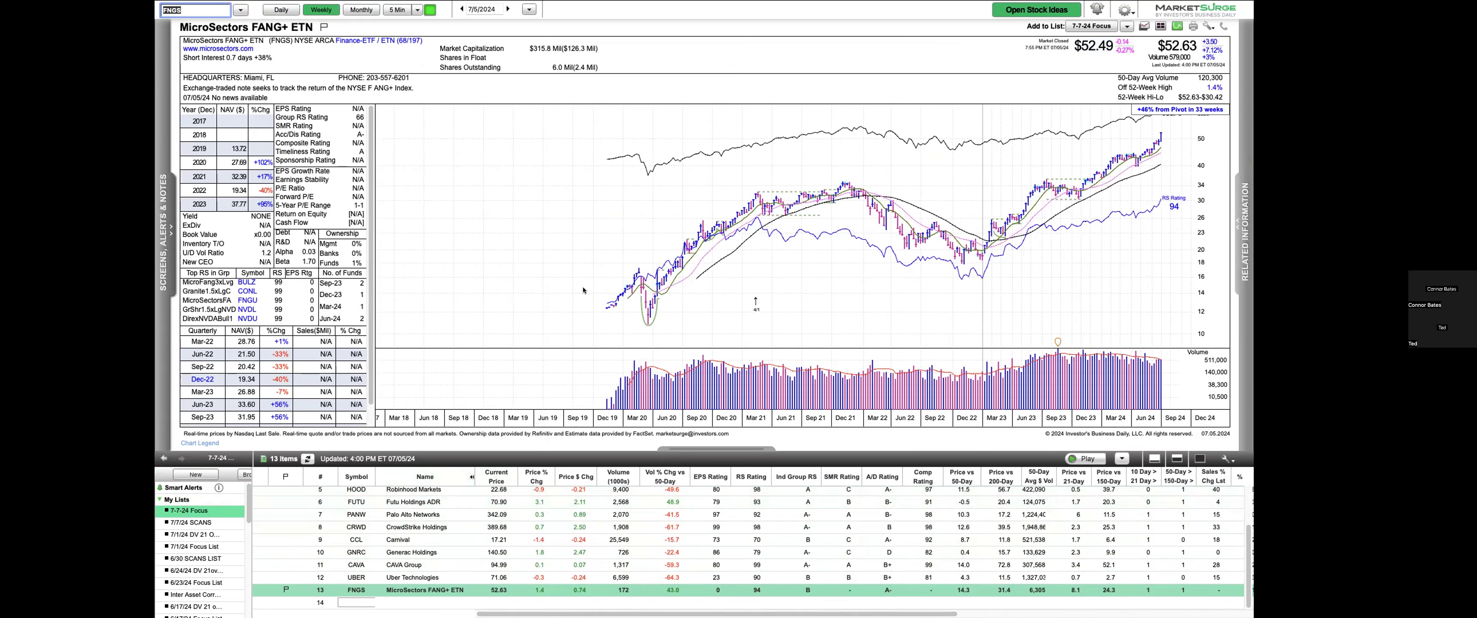
# Step: Open Reddit (RDDT) and compare its daily and weekly charts
pyautogui.write('RDDT')
pyautogui.press('Return')
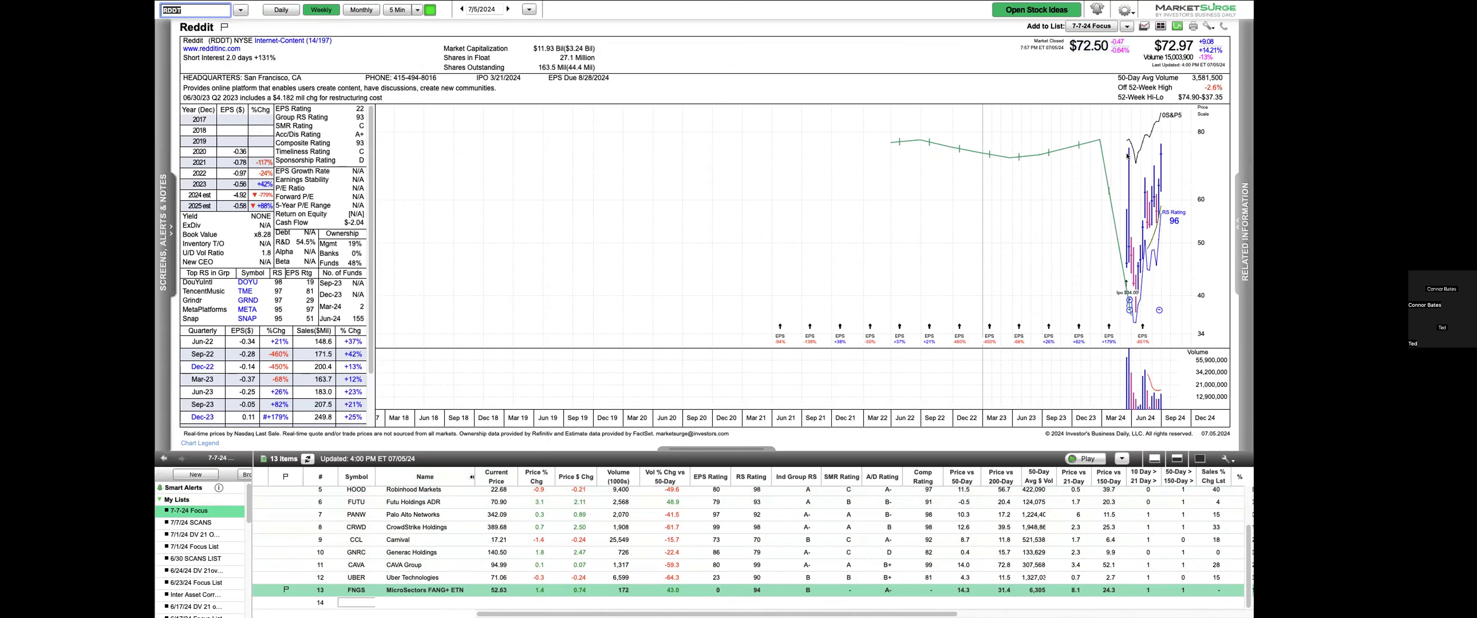
pyautogui.click(283, 10)
pyautogui.click(312, 11)
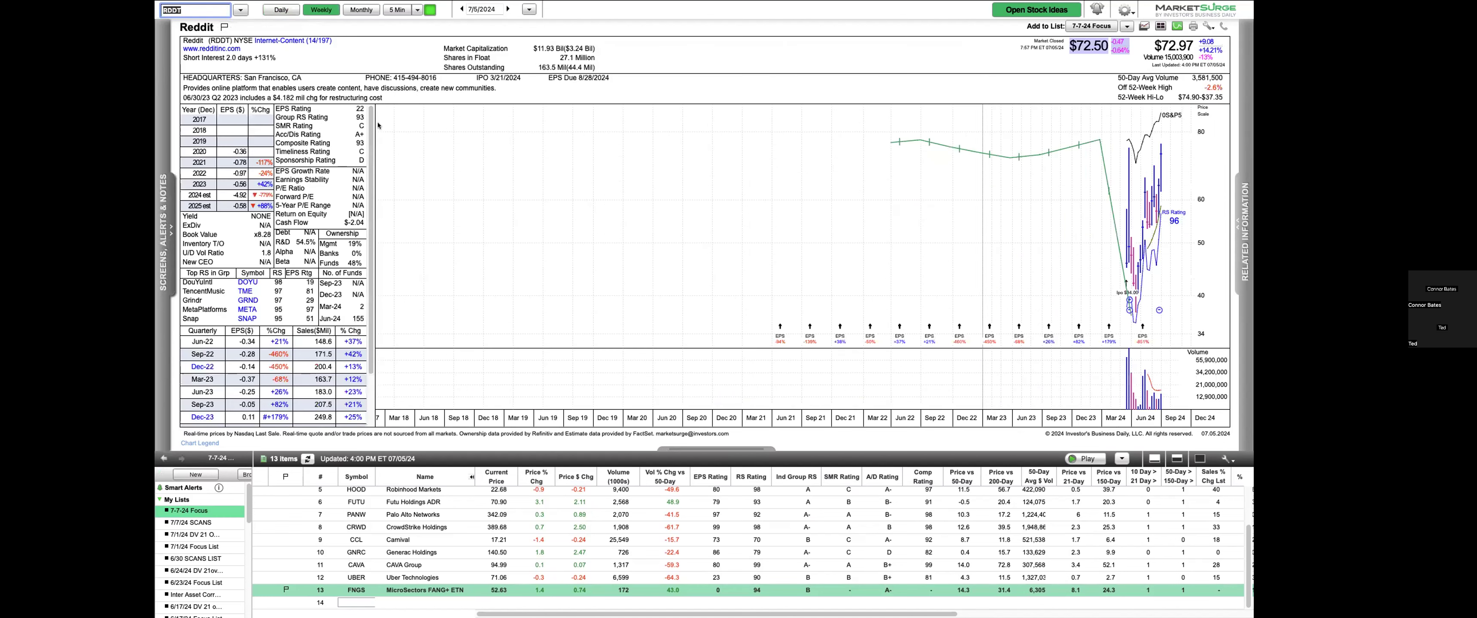
# Step: Open Palantir (PLTR) on the daily chart and mark its June consolidation with a short horizontal line
pyautogui.write('PLTR')
pyautogui.press('Return')
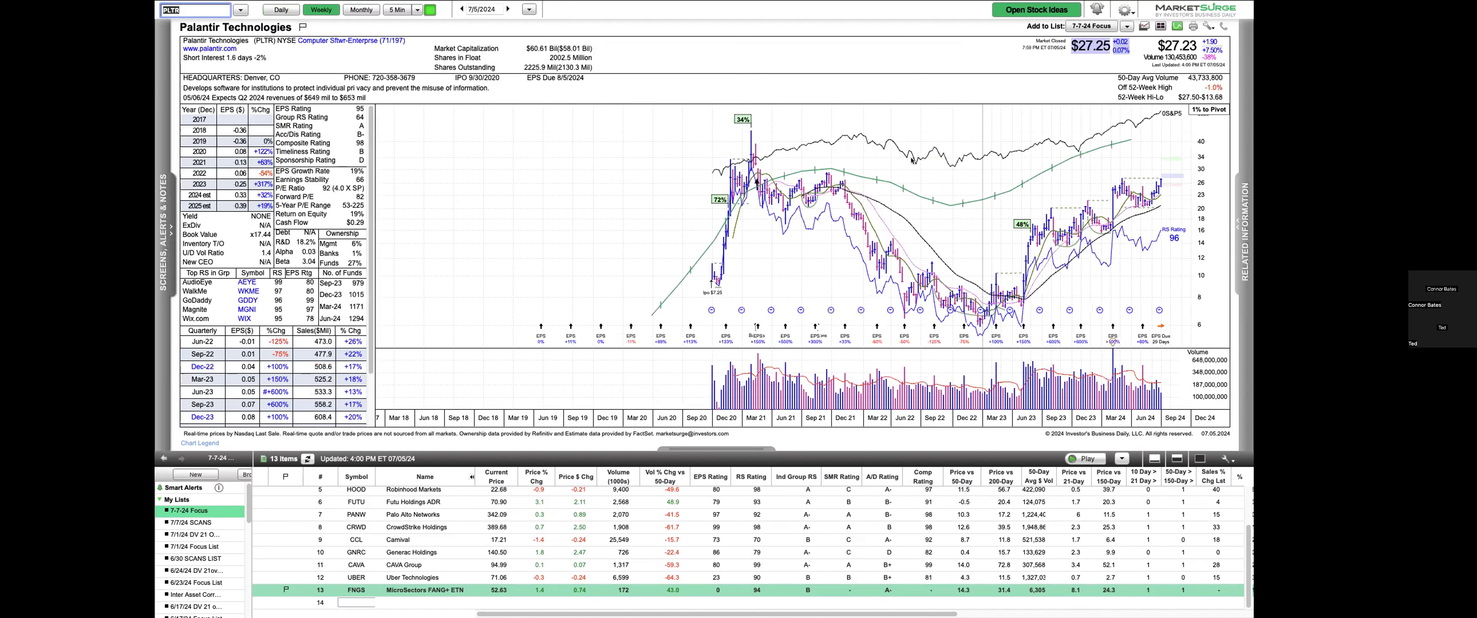
pyautogui.click(296, 9)
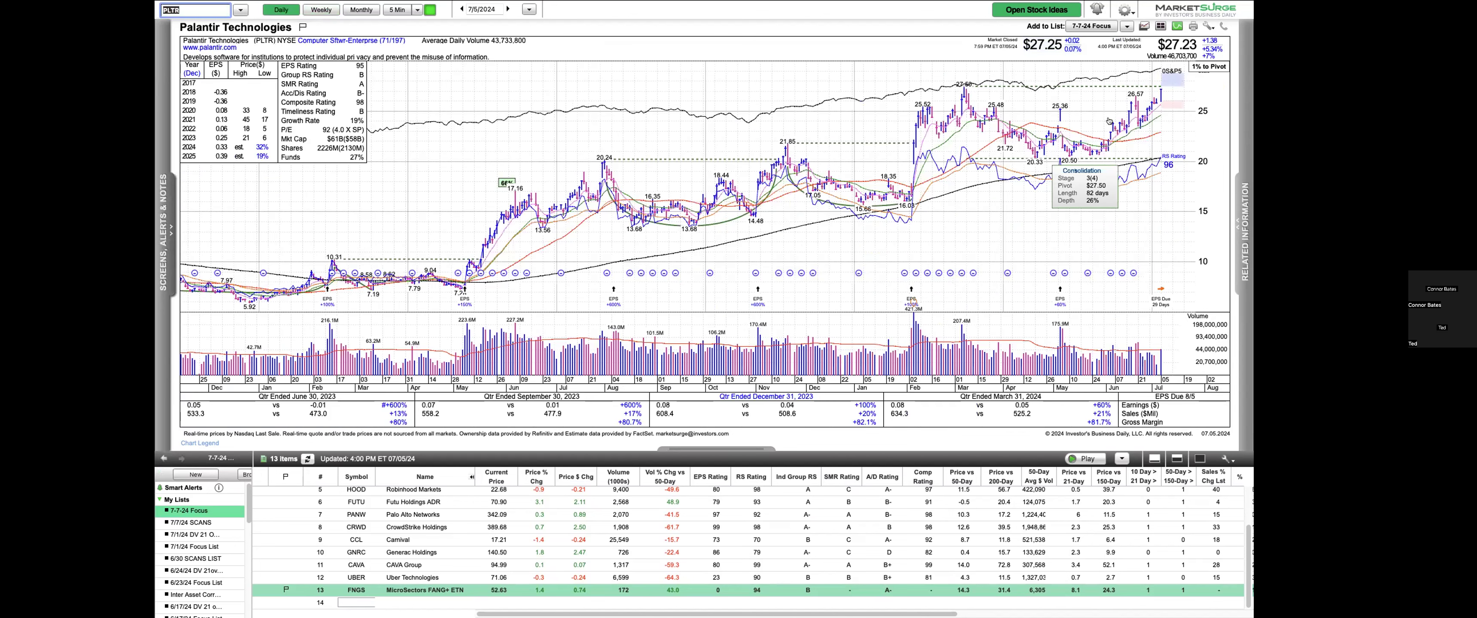
pyautogui.moveTo(1111, 122); pyautogui.dragTo(1141, 124)
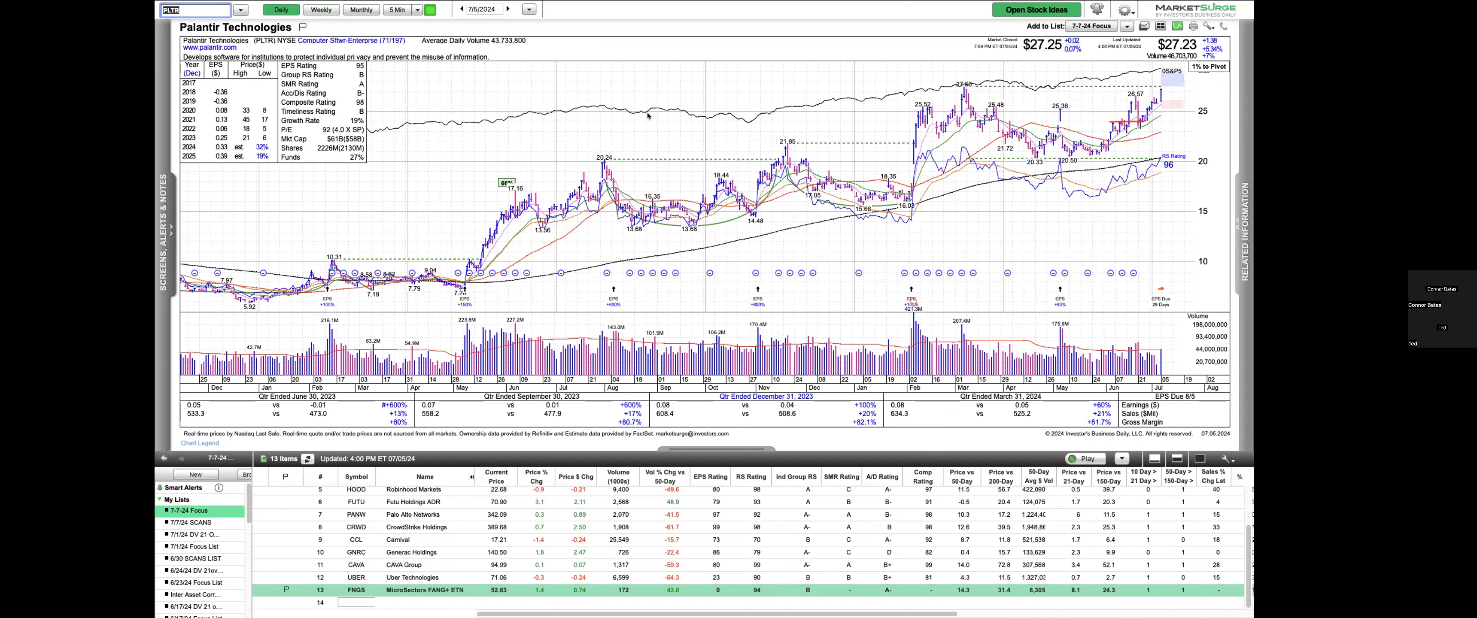
# Step: Open Amazon.com (AMZN) and review its weekly and daily charts
pyautogui.press('Return')
pyautogui.press('w')
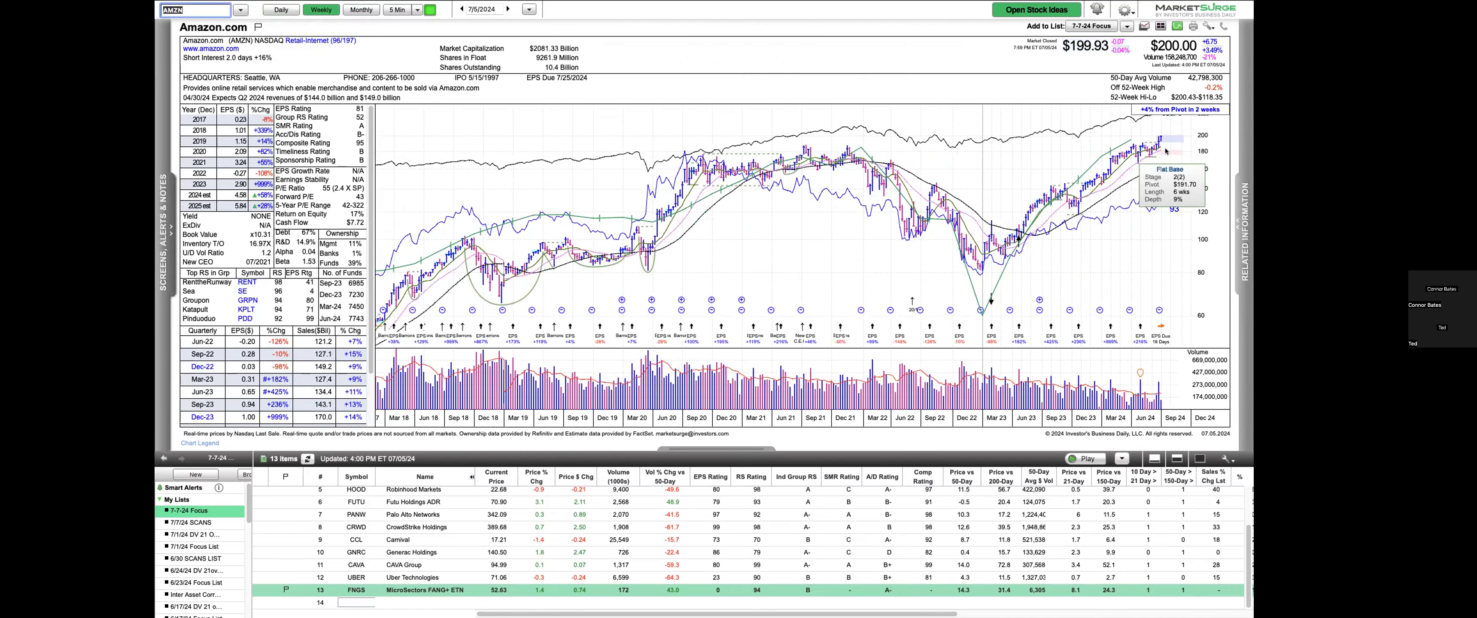
pyautogui.press('d')
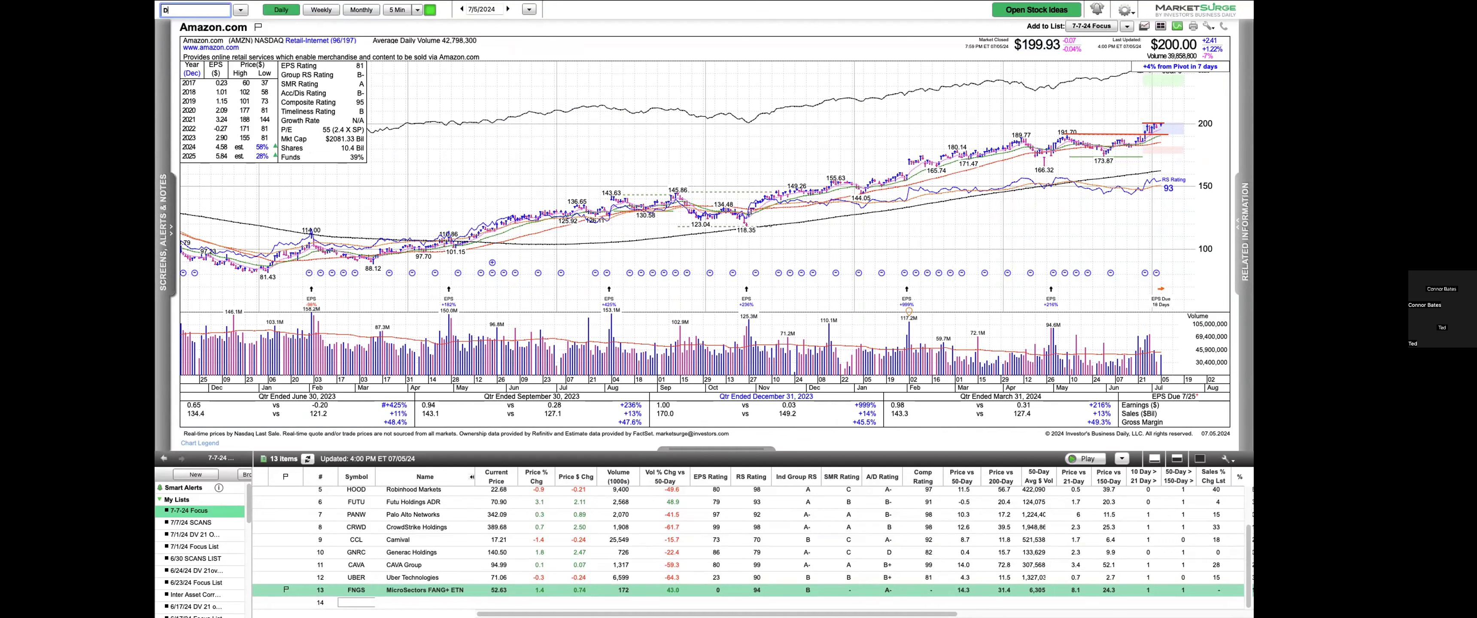
# Step: Open Datadog (DDOG), check its weekly chart, and sketch a rising line beneath the June advance plus a projected upward breakout on the daily chart
pyautogui.write('OG')
pyautogui.press('Return')
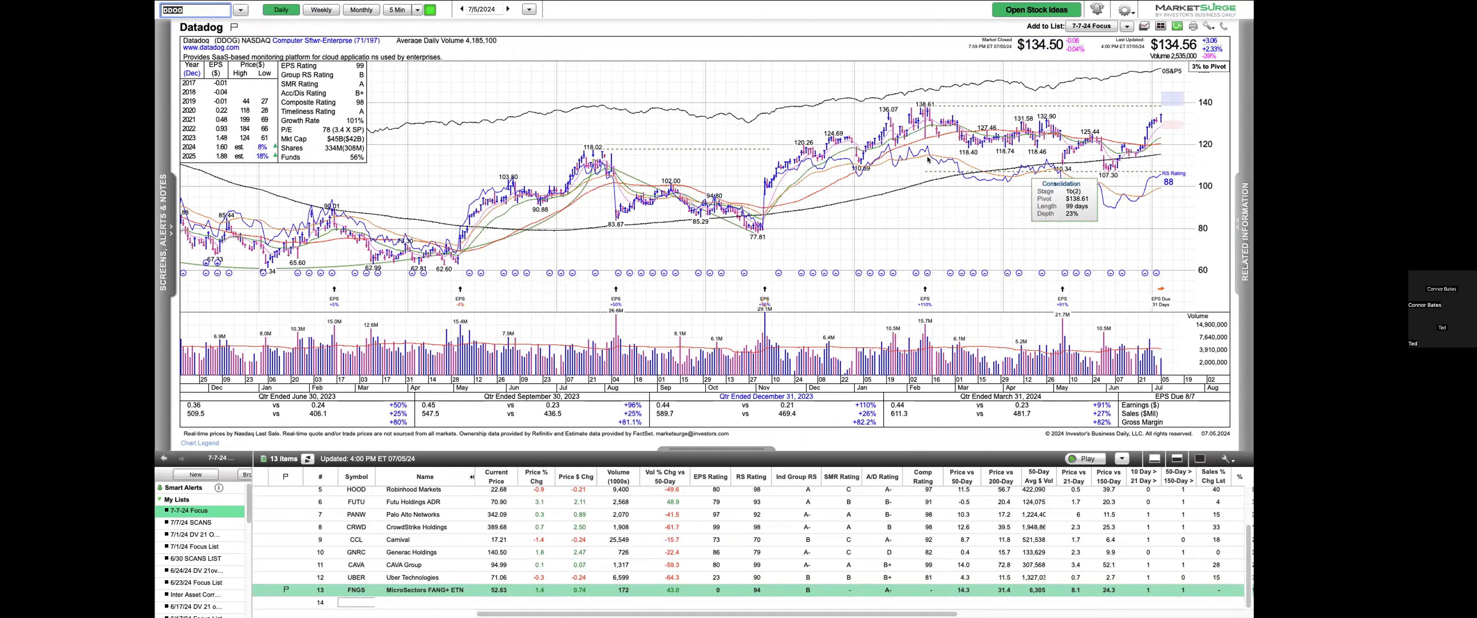
pyautogui.click(321, 9)
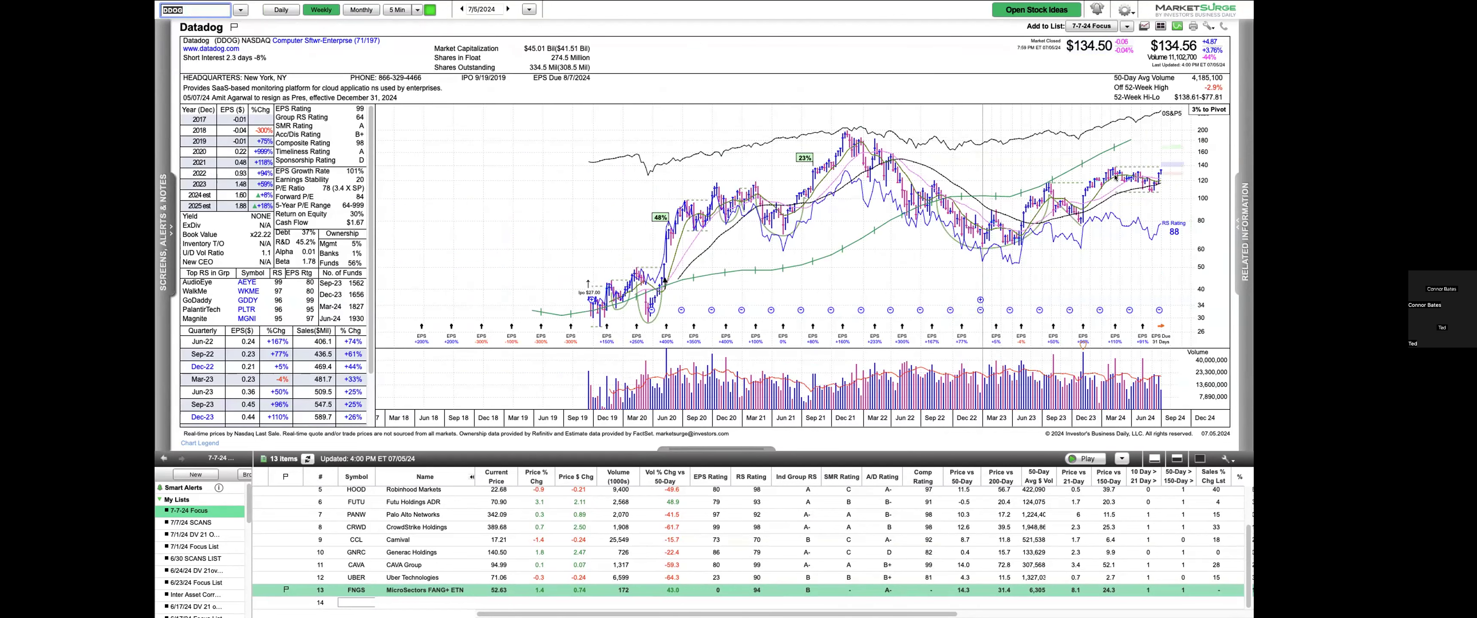
pyautogui.press('d')
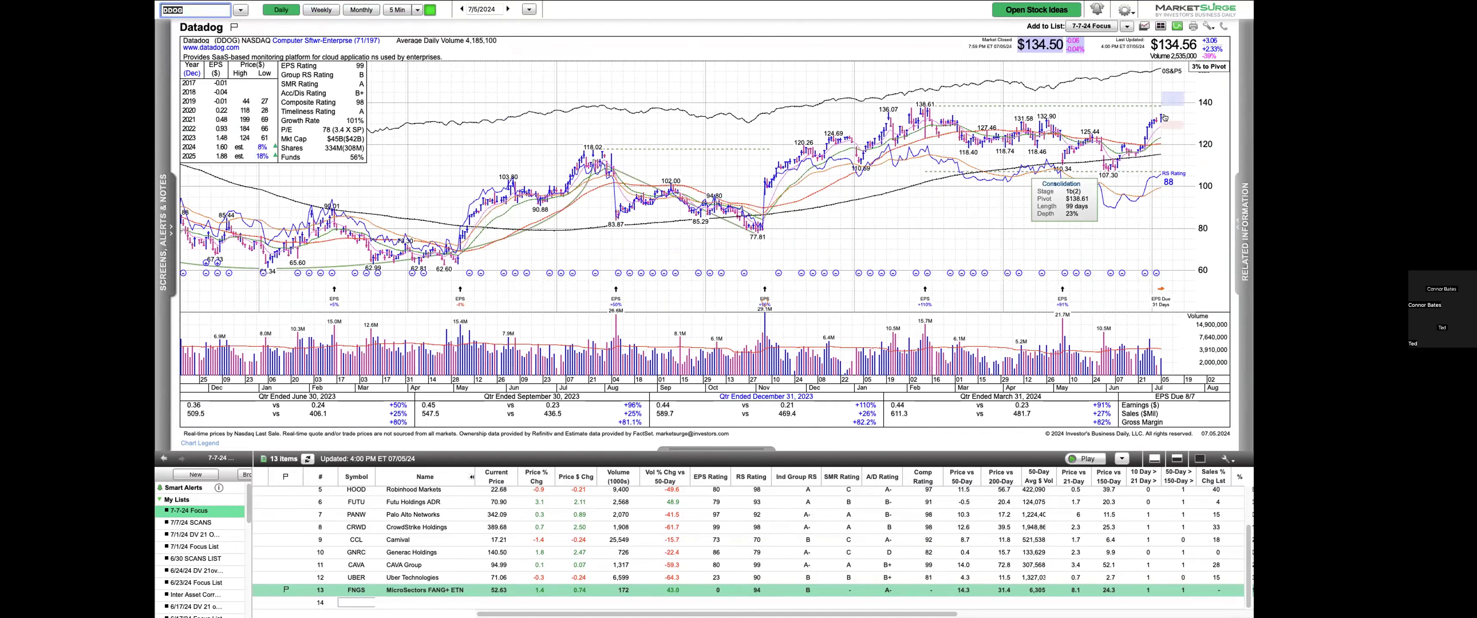
pyautogui.moveTo(1120, 180); pyautogui.dragTo(1175, 126)
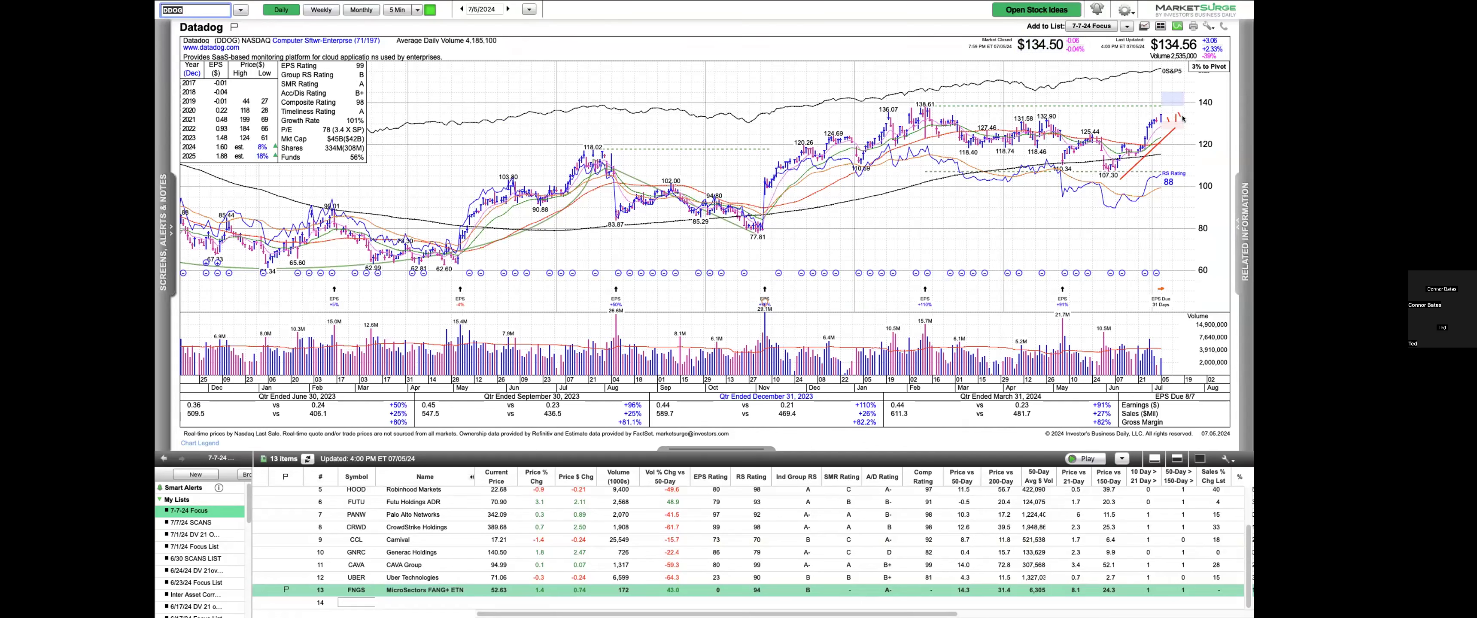
pyautogui.click(1201, 86)
pyautogui.moveTo(613, 263)
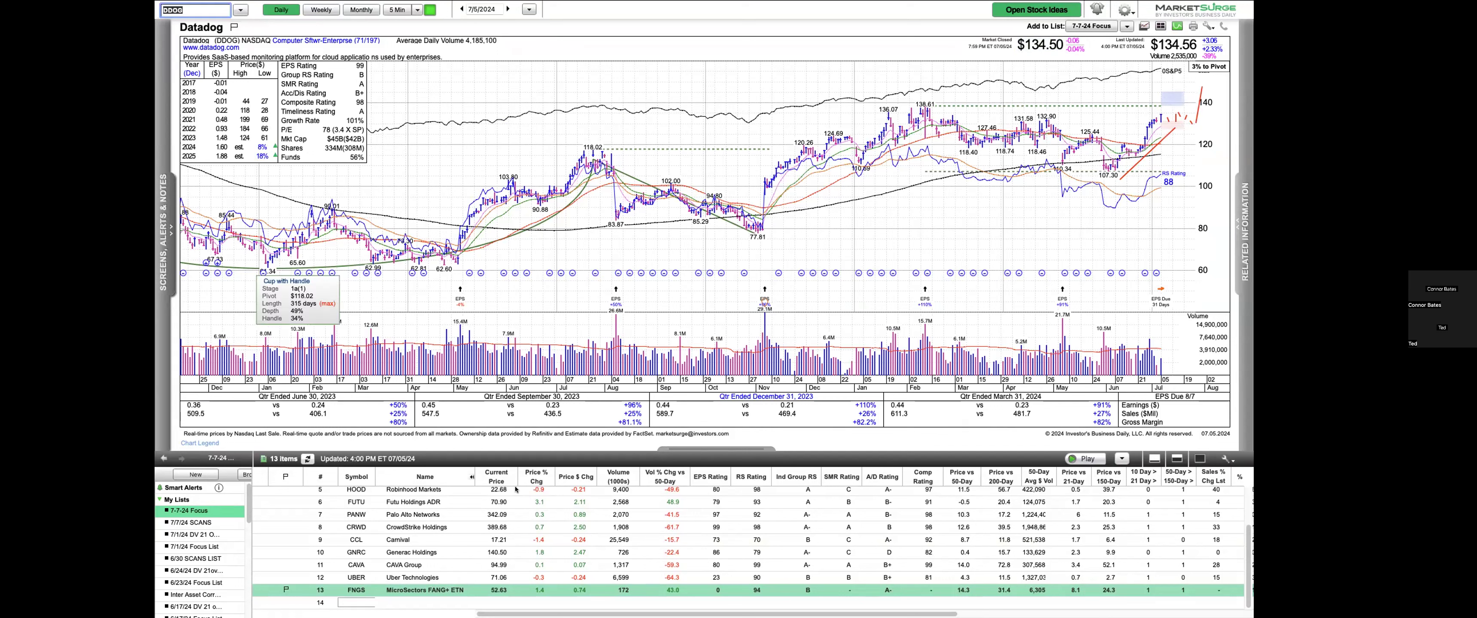
# Step: Switch to Tesla (TSLA) in TradingView and examine its daily rally against the 2023 highs and the 300.86 line
pyautogui.scroll(4, 417, 523)
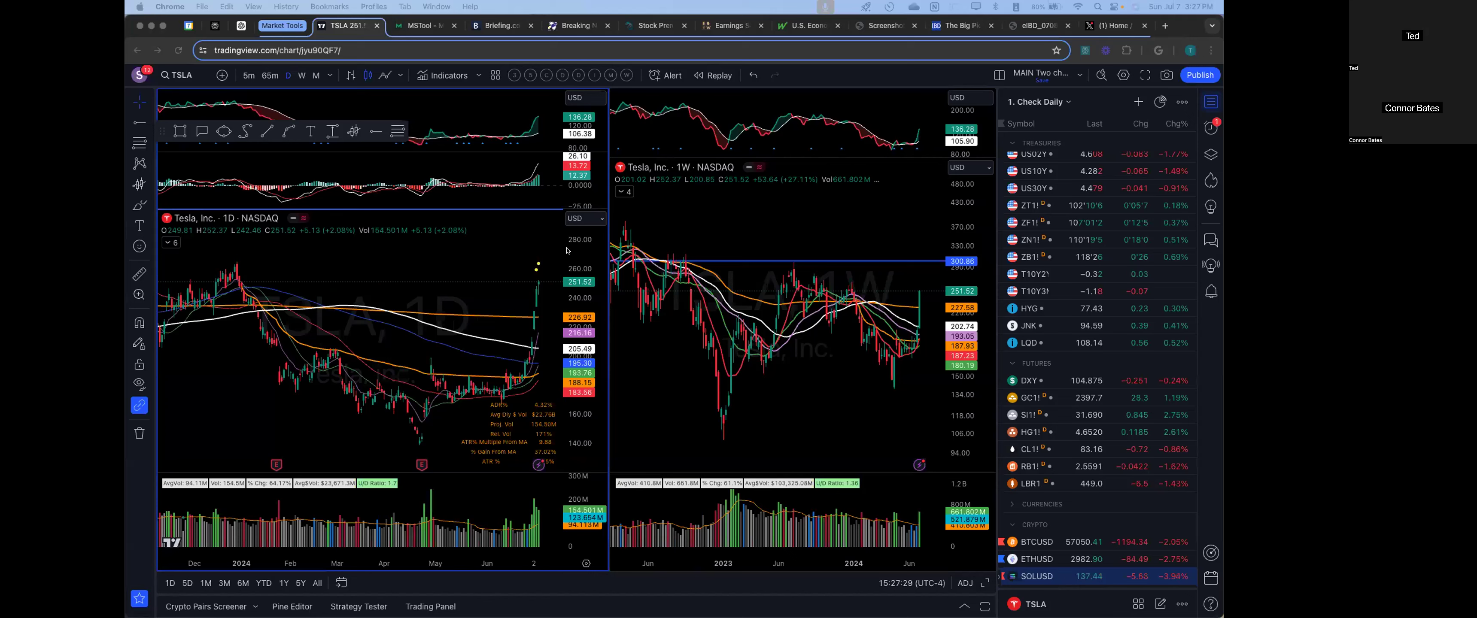
pyautogui.scroll(-3, 465, 279)
pyautogui.scroll(-3, 483, 267)
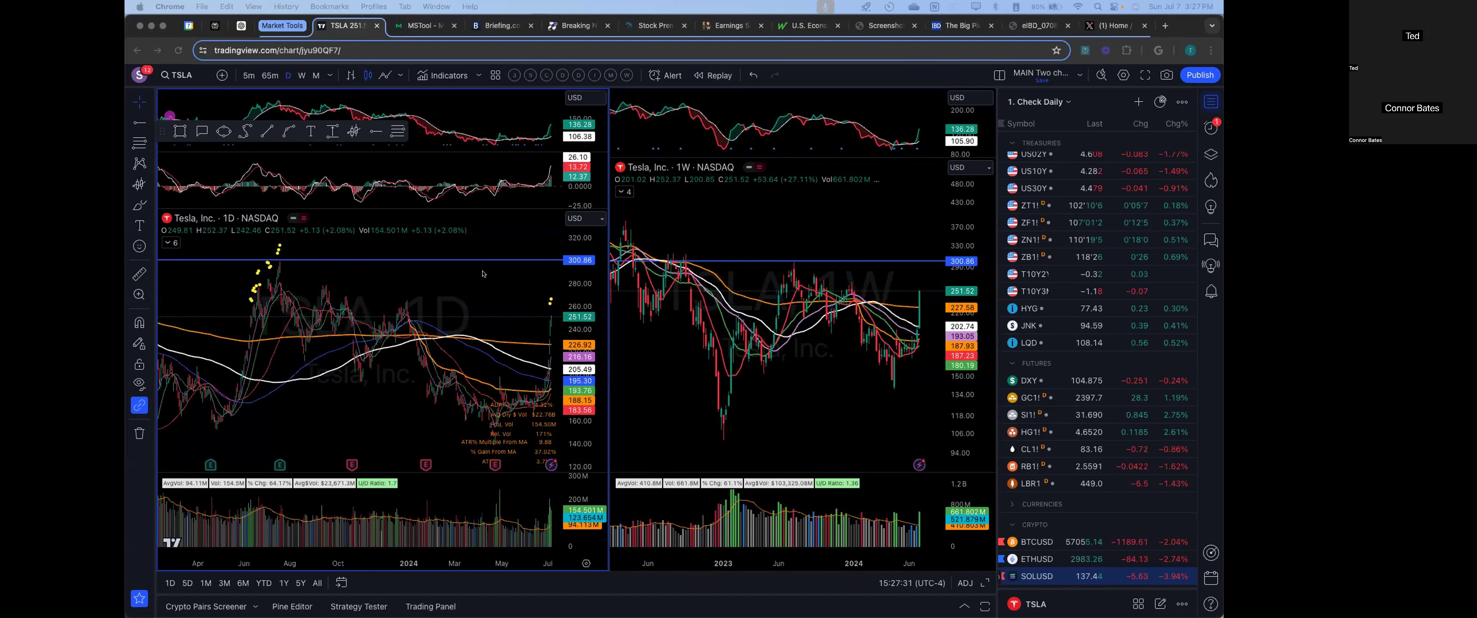
pyautogui.scroll(5, 497, 290)
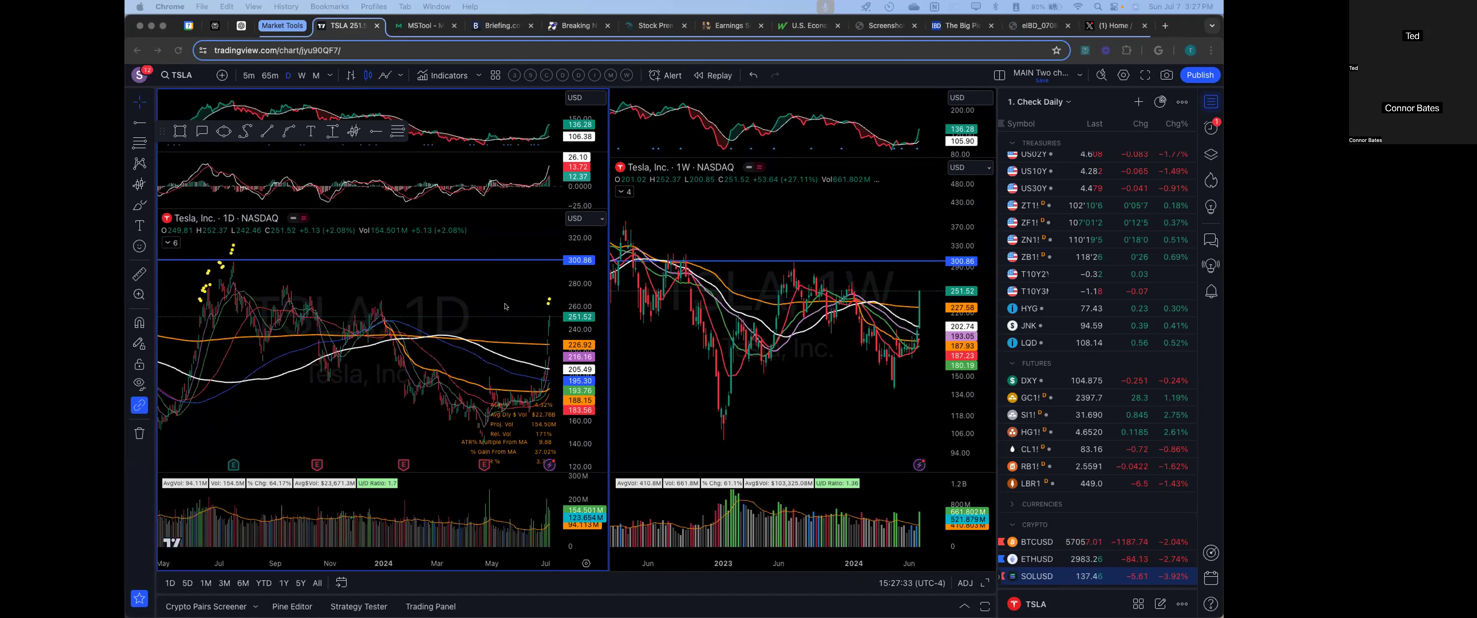
pyautogui.scroll(2, 496, 283)
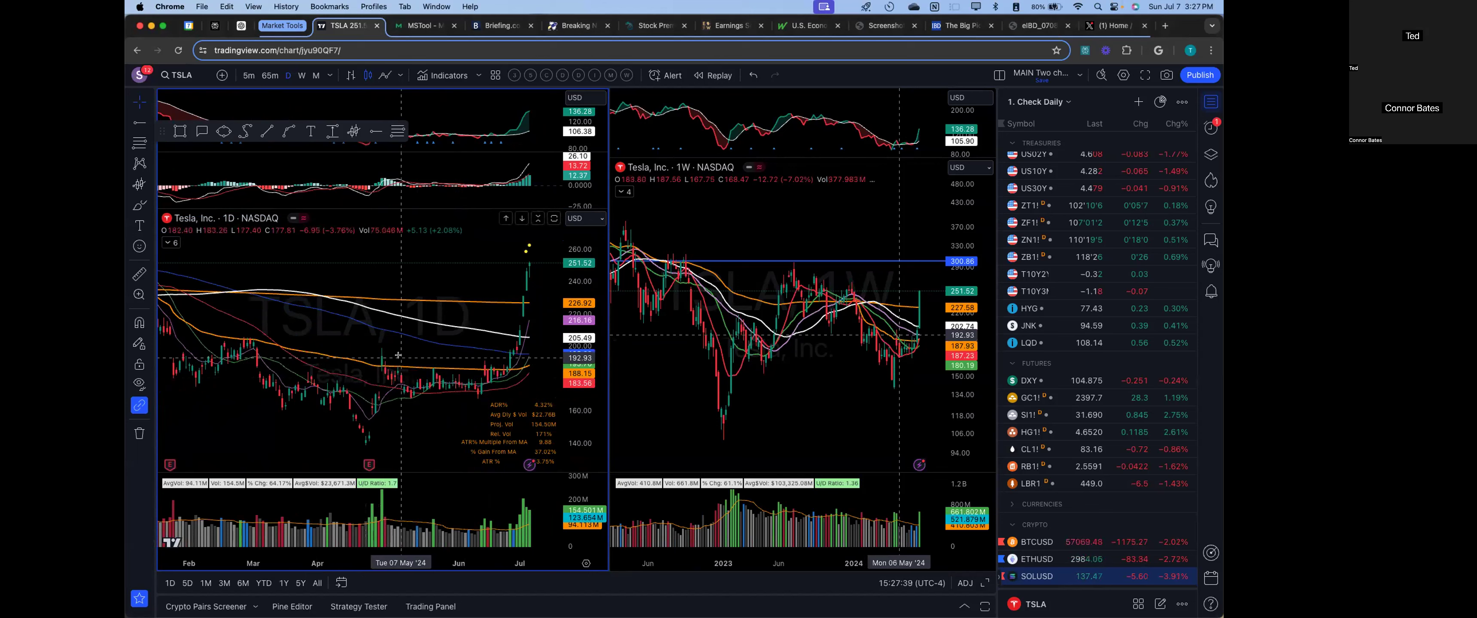
pyautogui.scroll(-2, 447, 356)
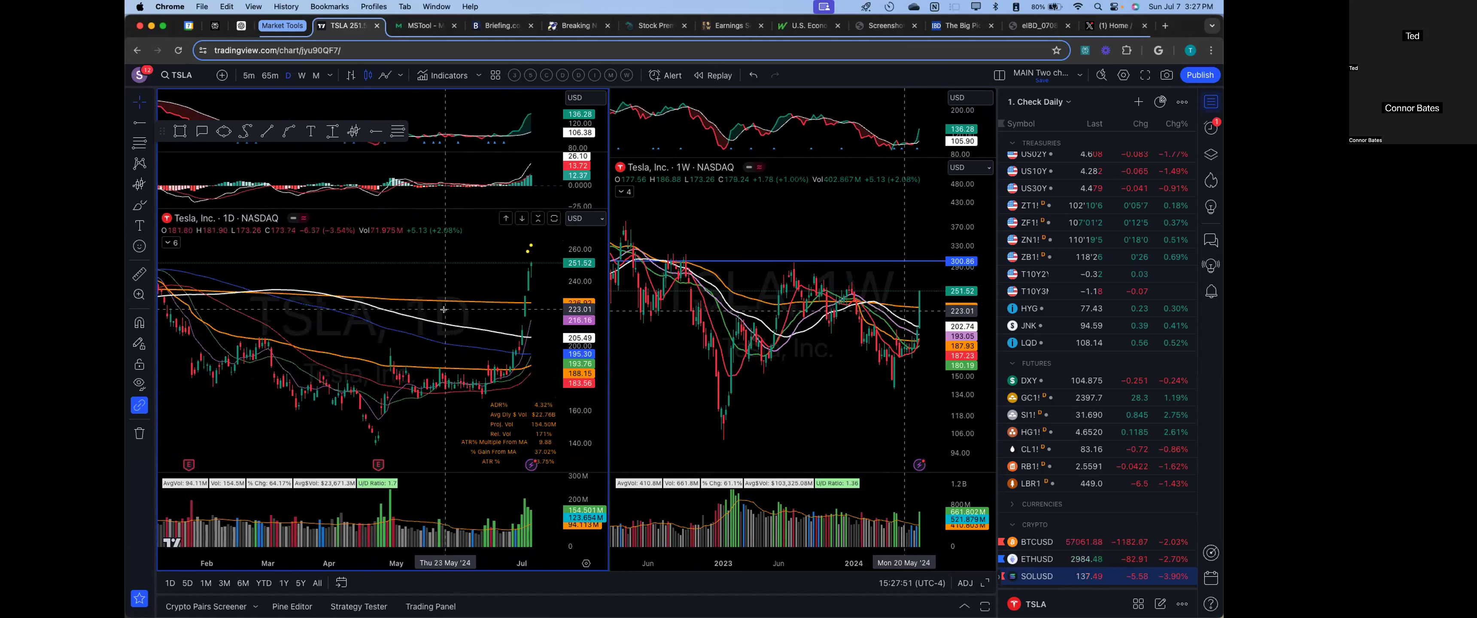
# Step: Measure Tesla's rise off the April low and its advance from the mid-June base to the latest high on the daily chart
pyautogui.scroll(2, 464, 367)
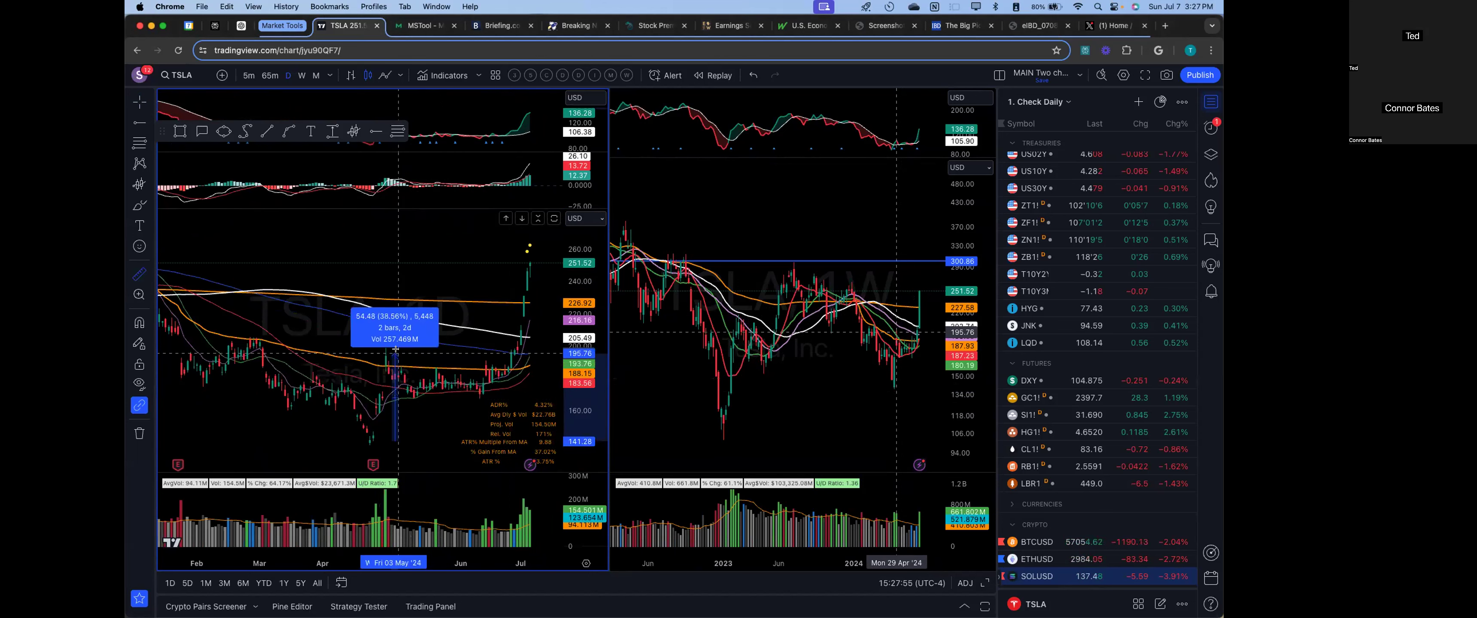
pyautogui.scroll(4, 881, 374)
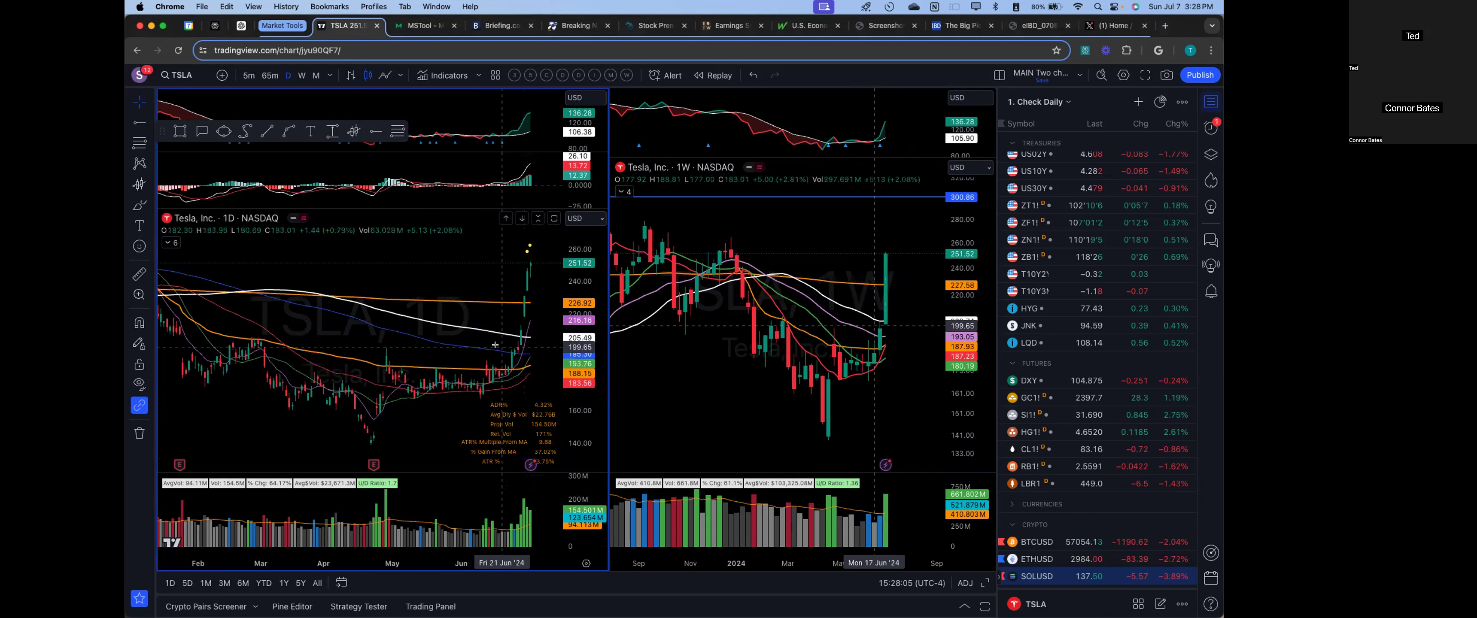
pyautogui.keyDown('shift'); pyautogui.click(482, 367); pyautogui.keyUp('shift')
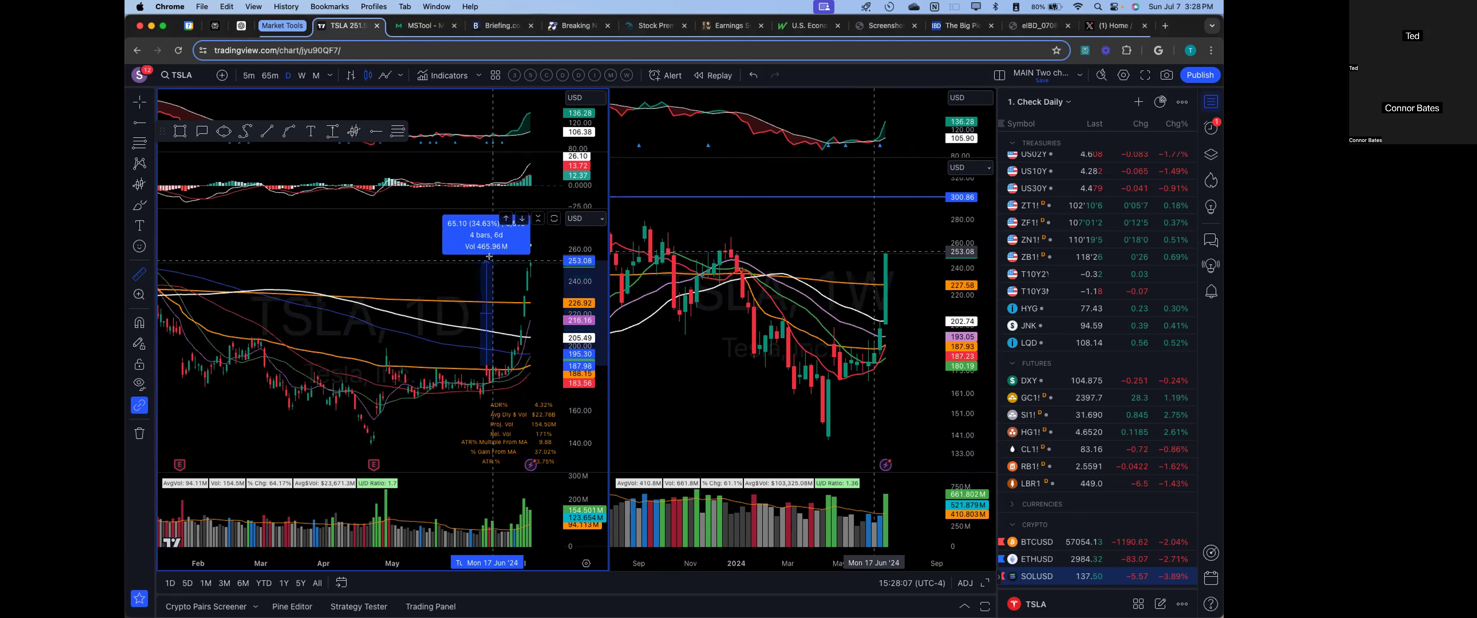
pyautogui.click(489, 270)
pyautogui.rightClick(486, 258)
pyautogui.click(516, 262)
# Step: Examine Tesla's longer daily history, and enlarge the weekly chart to review price action below the 300.86 line since 2021
pyautogui.scroll(-5, 367, 307)
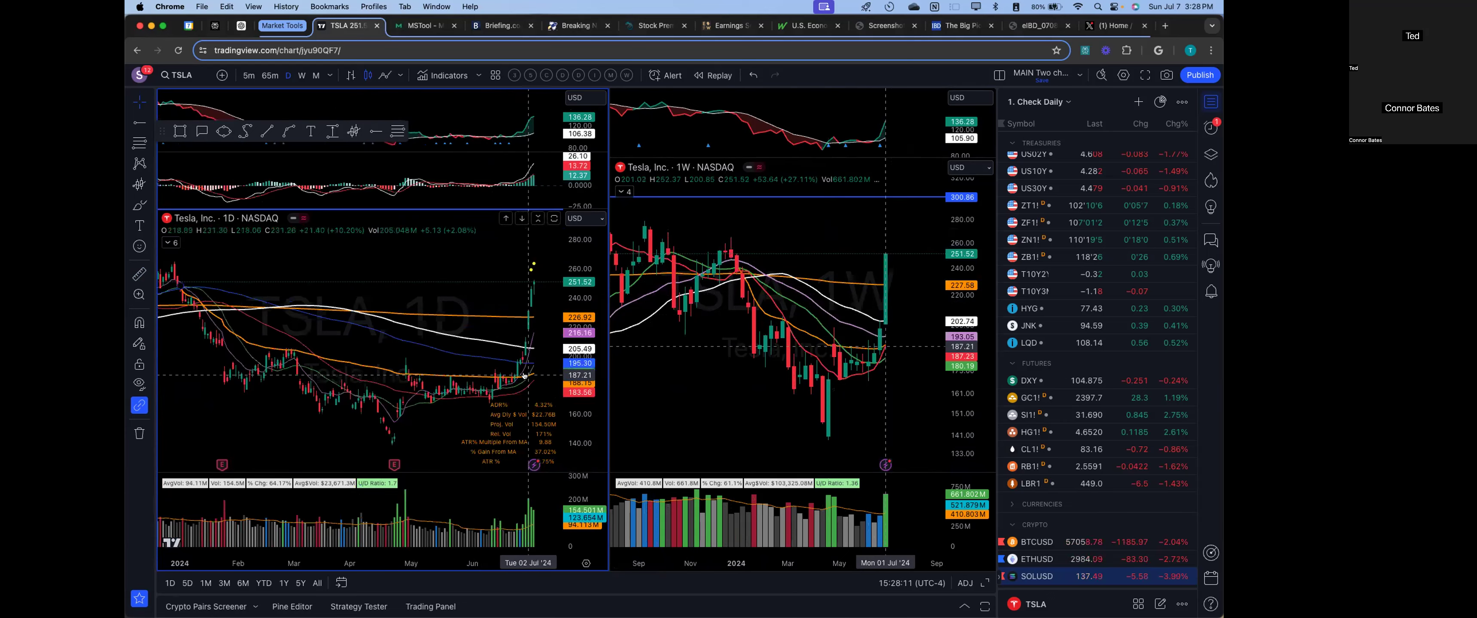
pyautogui.scroll(-6, 525, 376)
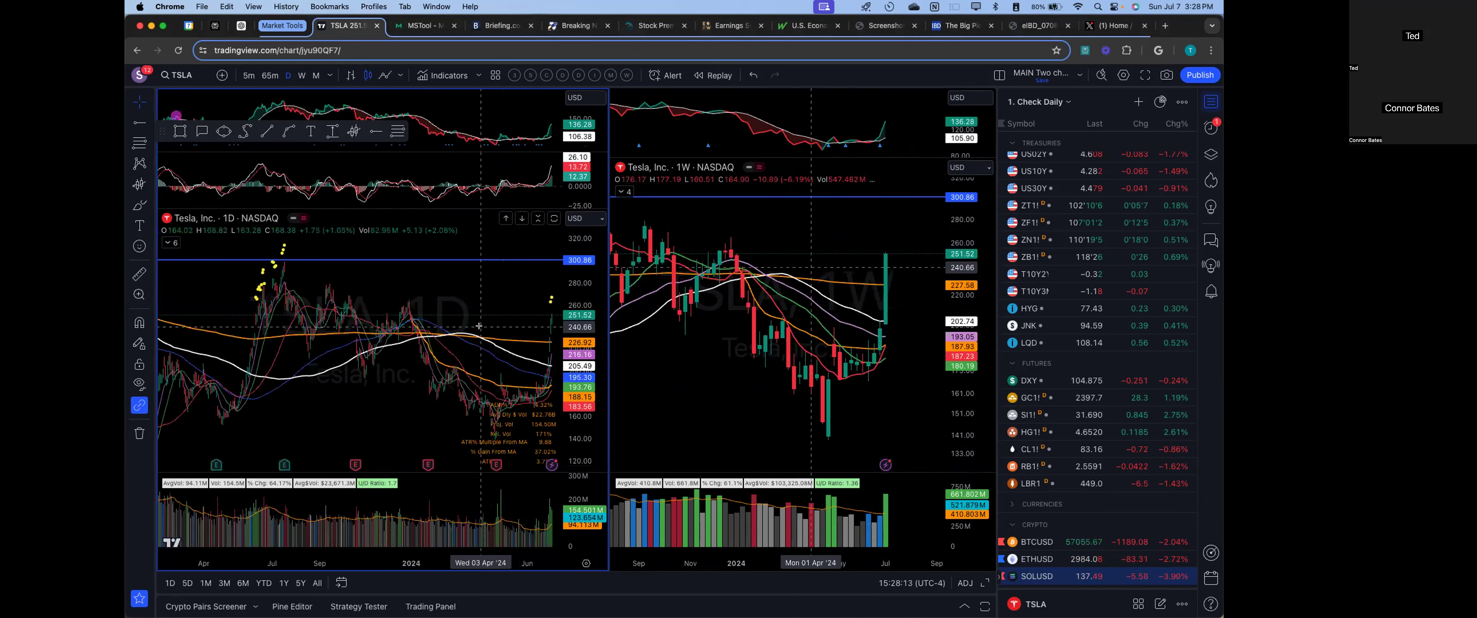
pyautogui.scroll(-8, 776, 264)
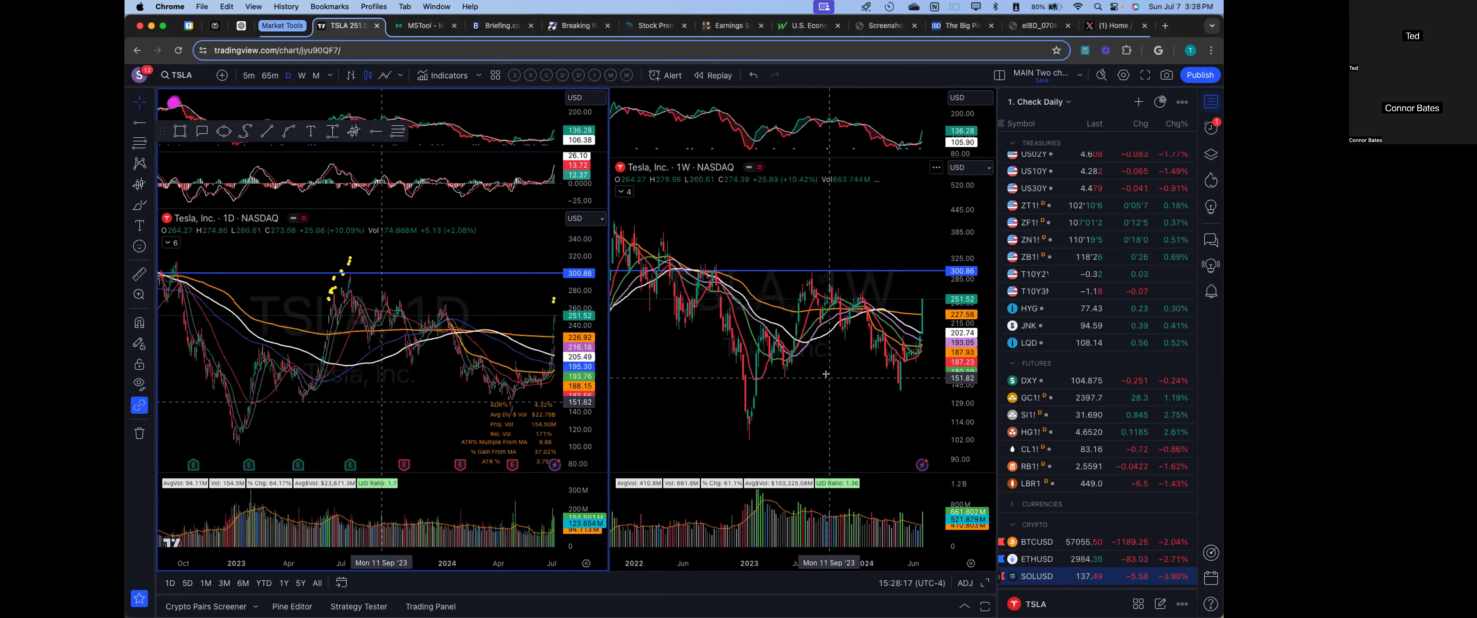
pyautogui.hotkey('alt', 'Return')
pyautogui.scroll(3, 737, 310)
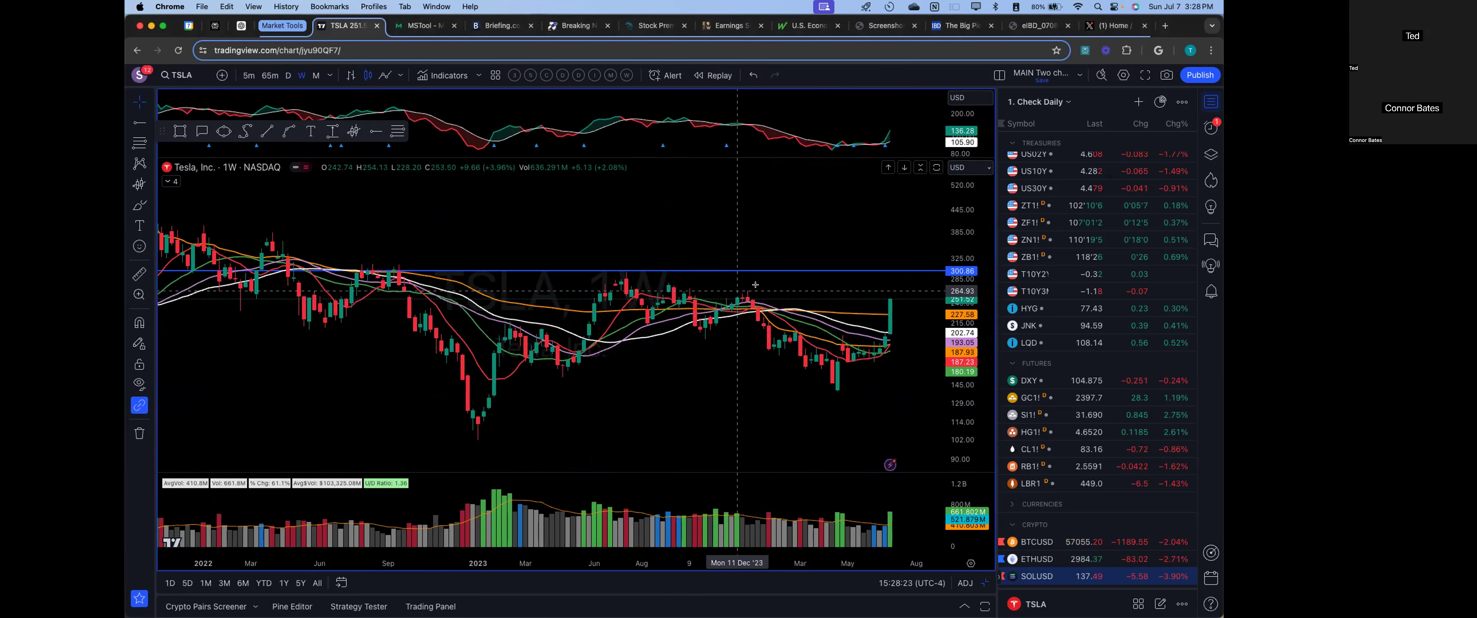
pyautogui.scroll(-3, 815, 287)
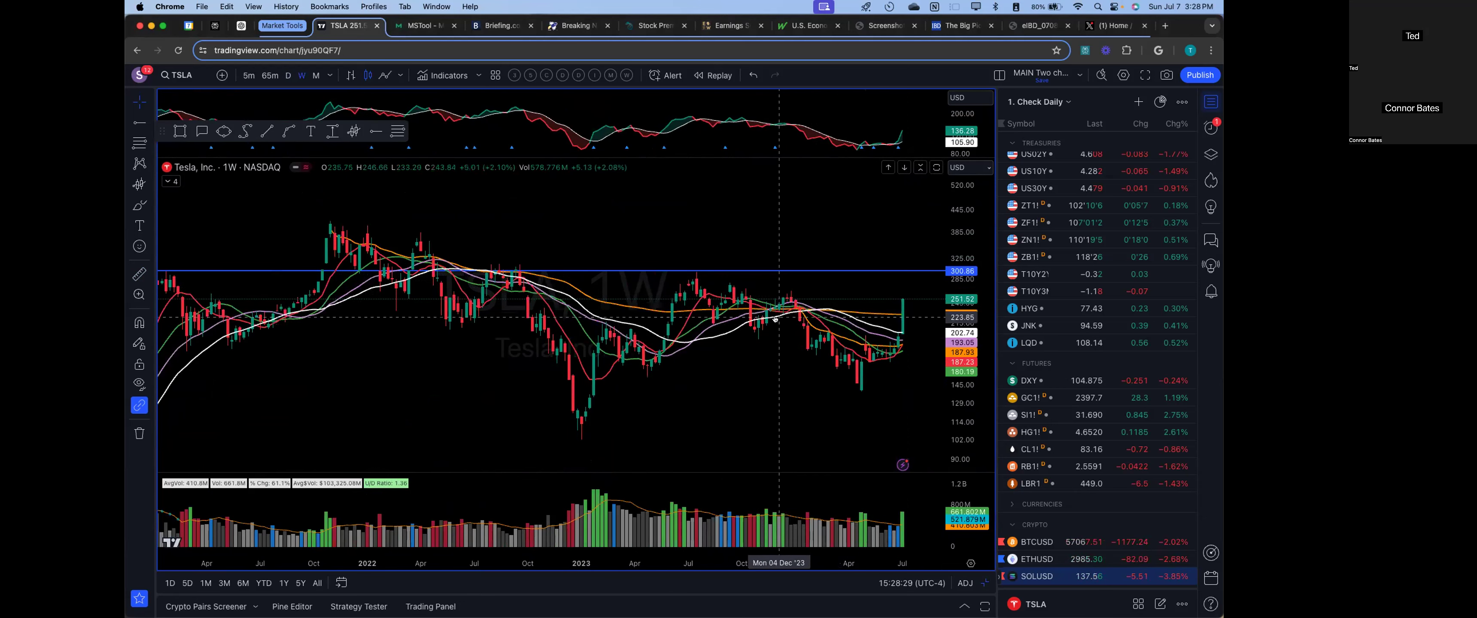
# Step: Examine Tesla's weekly price action since 2021 on the enlarged chart, and restore the side-by-side daily and weekly layout
pyautogui.scroll(-3, 753, 338)
pyautogui.scroll(5, 752, 338)
pyautogui.scroll(-2, 746, 361)
pyautogui.scroll(2, 746, 366)
pyautogui.scroll(-4, 745, 366)
pyautogui.hotkey('alt', 'Return')
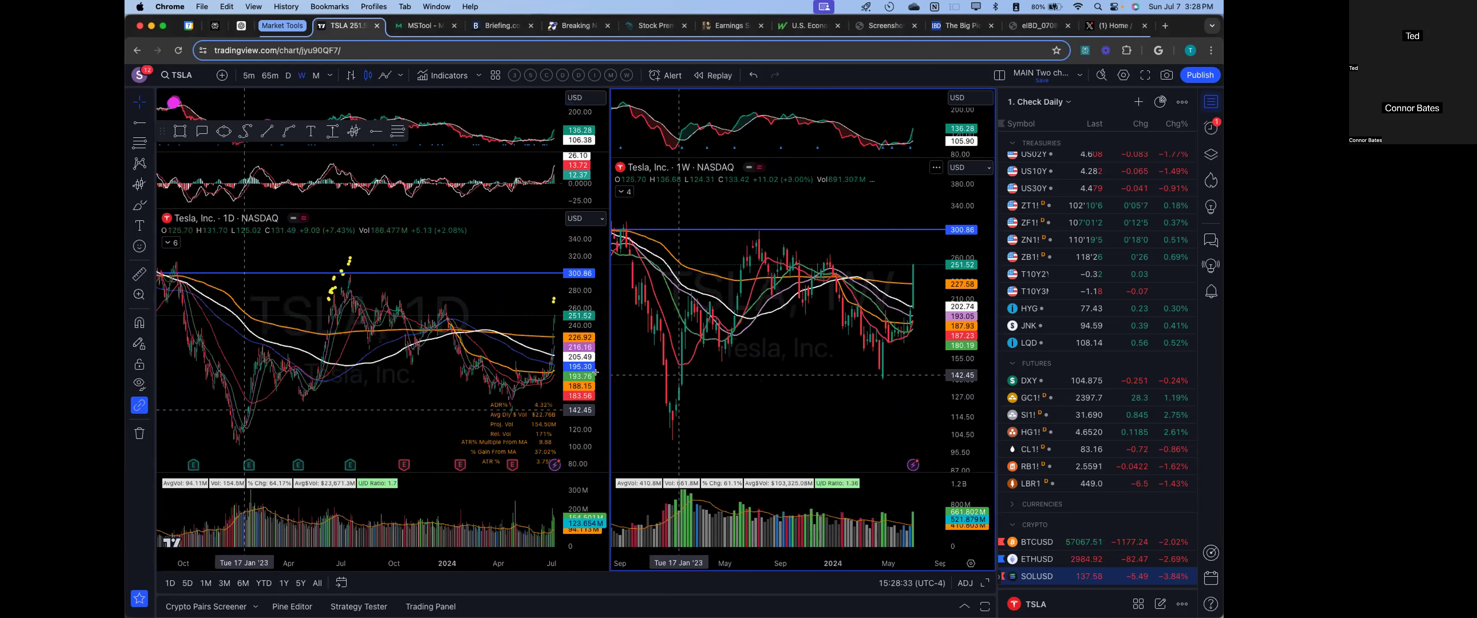
# Step: Compare Tesla's early-July rally with the 2023 highs and the 300.86 line on the daily chart
pyautogui.scroll(5, 443, 349)
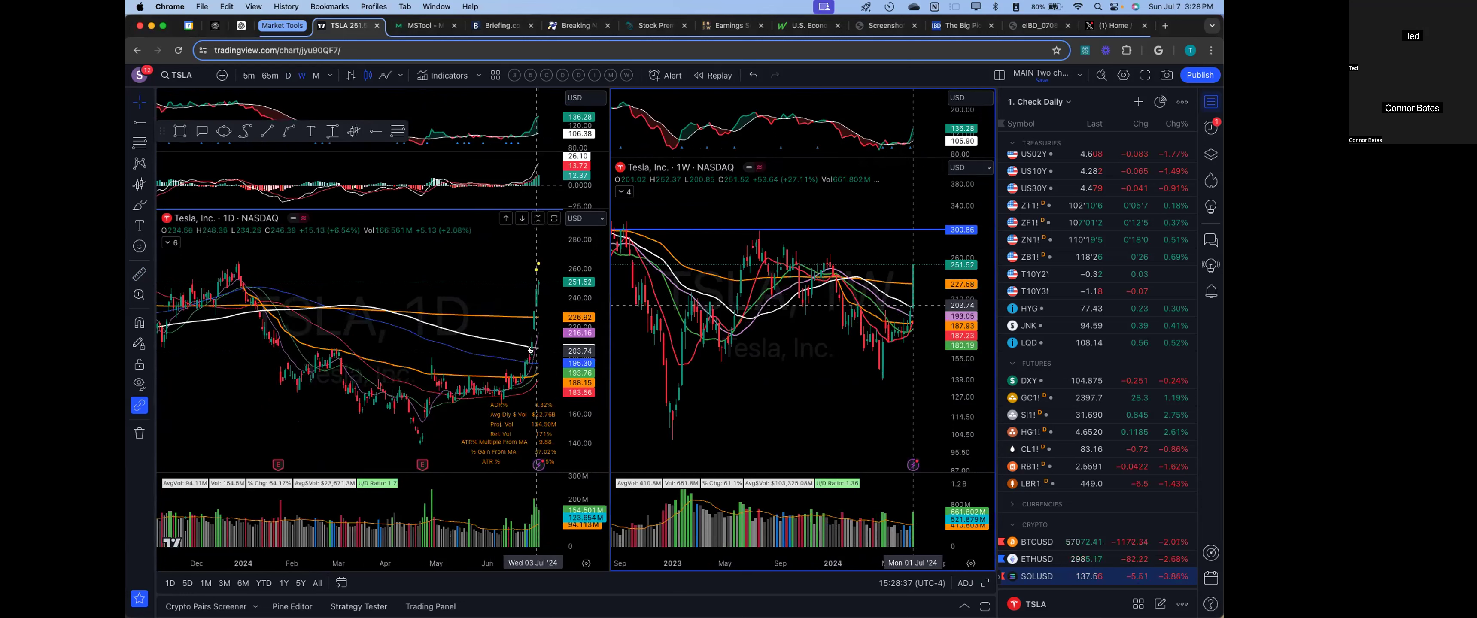
pyautogui.scroll(-5, 536, 367)
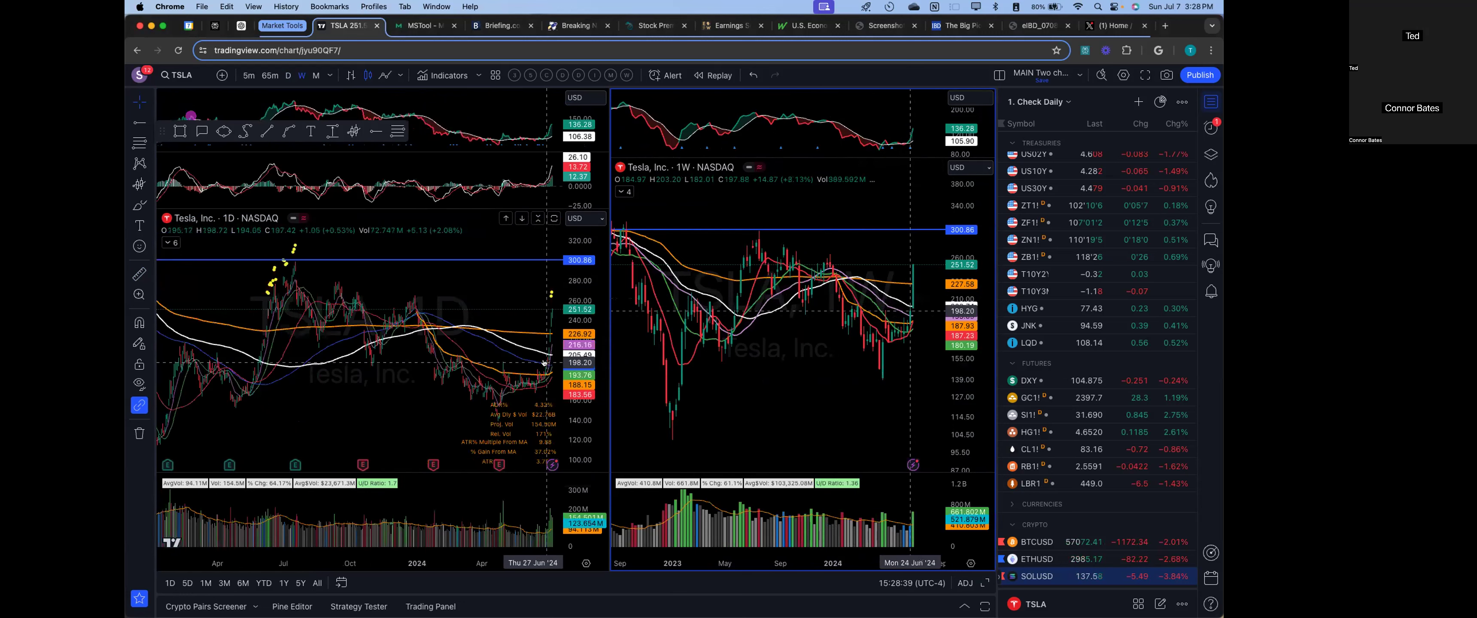
pyautogui.scroll(3, 537, 352)
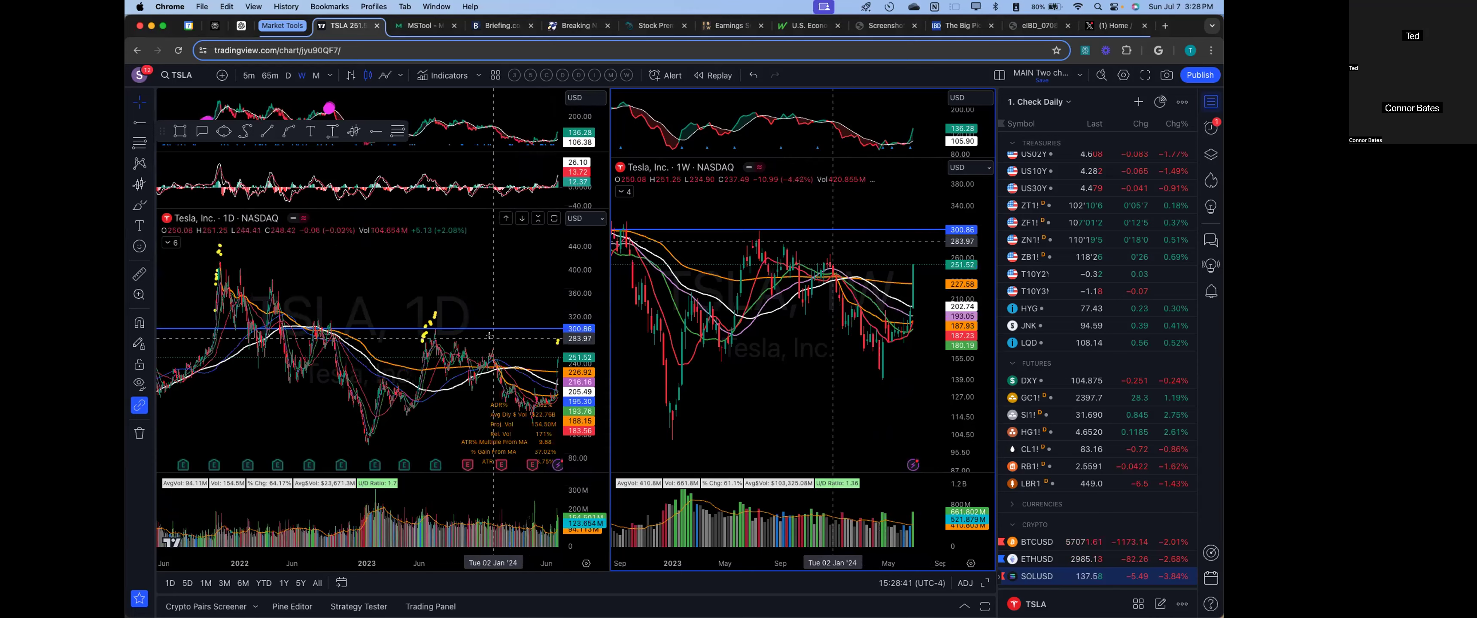
pyautogui.scroll(4, 495, 339)
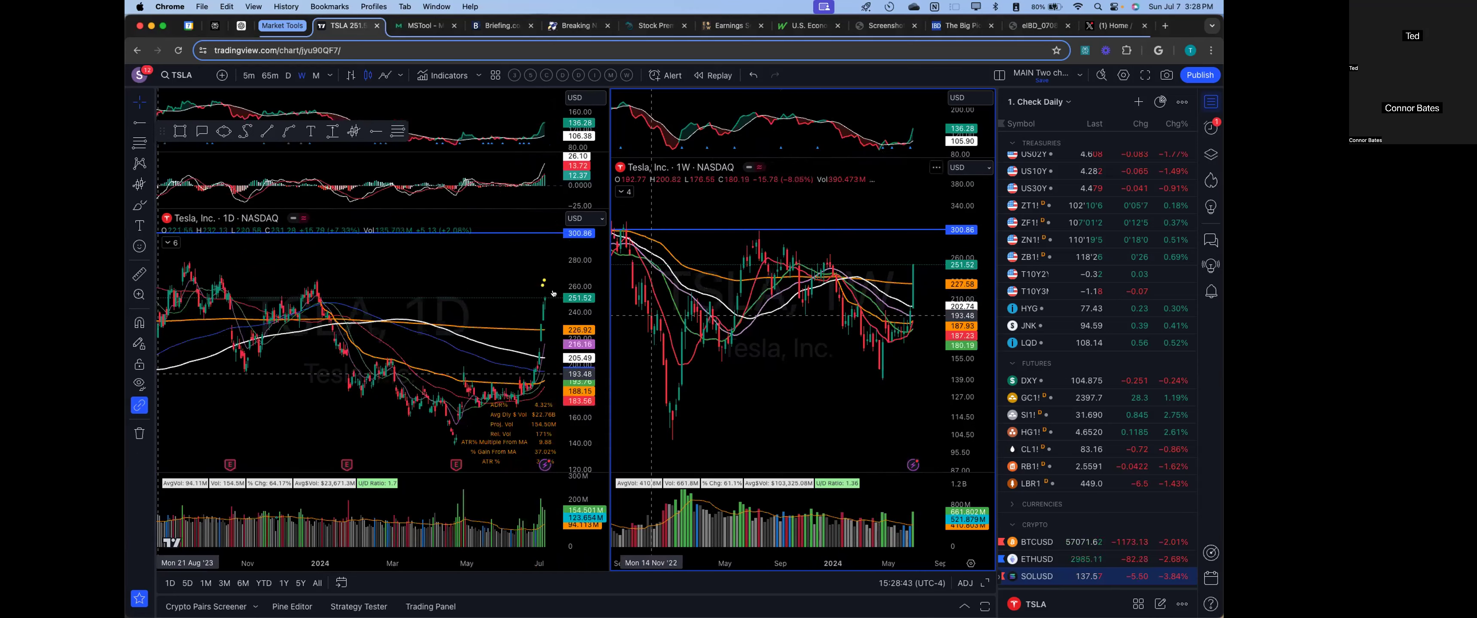
pyautogui.scroll(1, 419, 263)
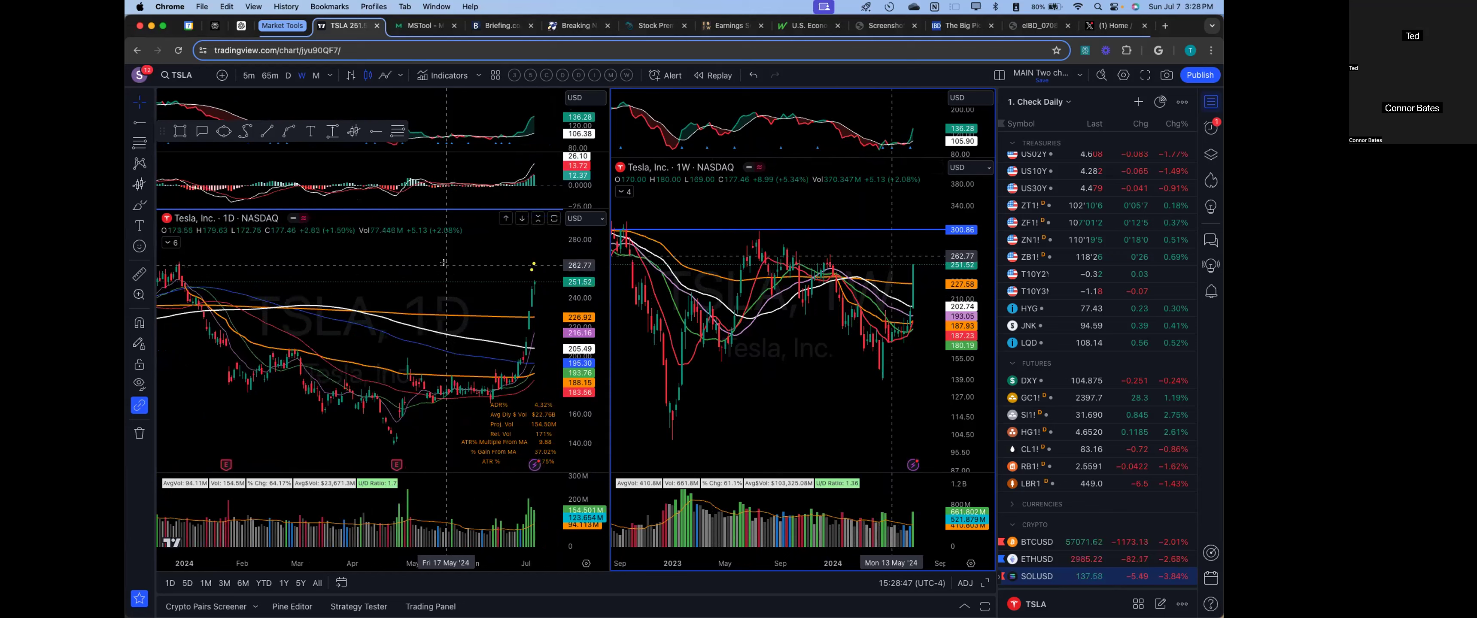
pyautogui.scroll(-3, 441, 275)
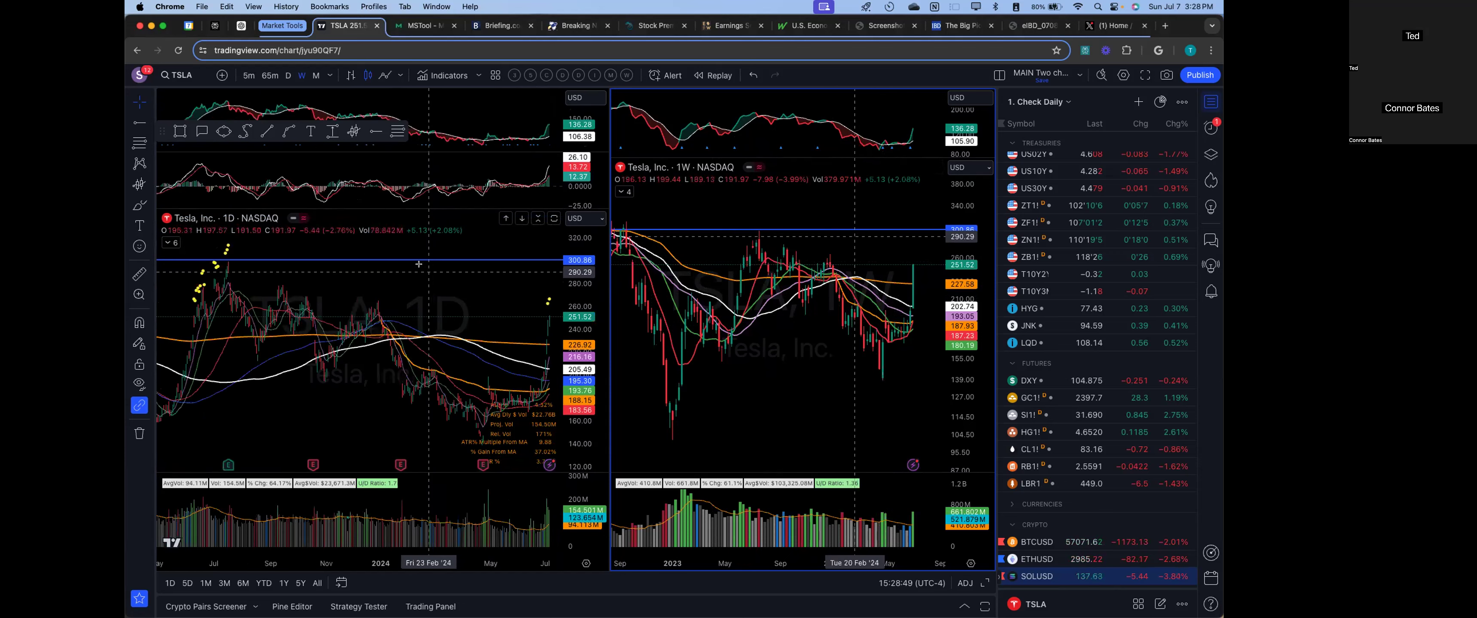
pyautogui.scroll(-1, 456, 281)
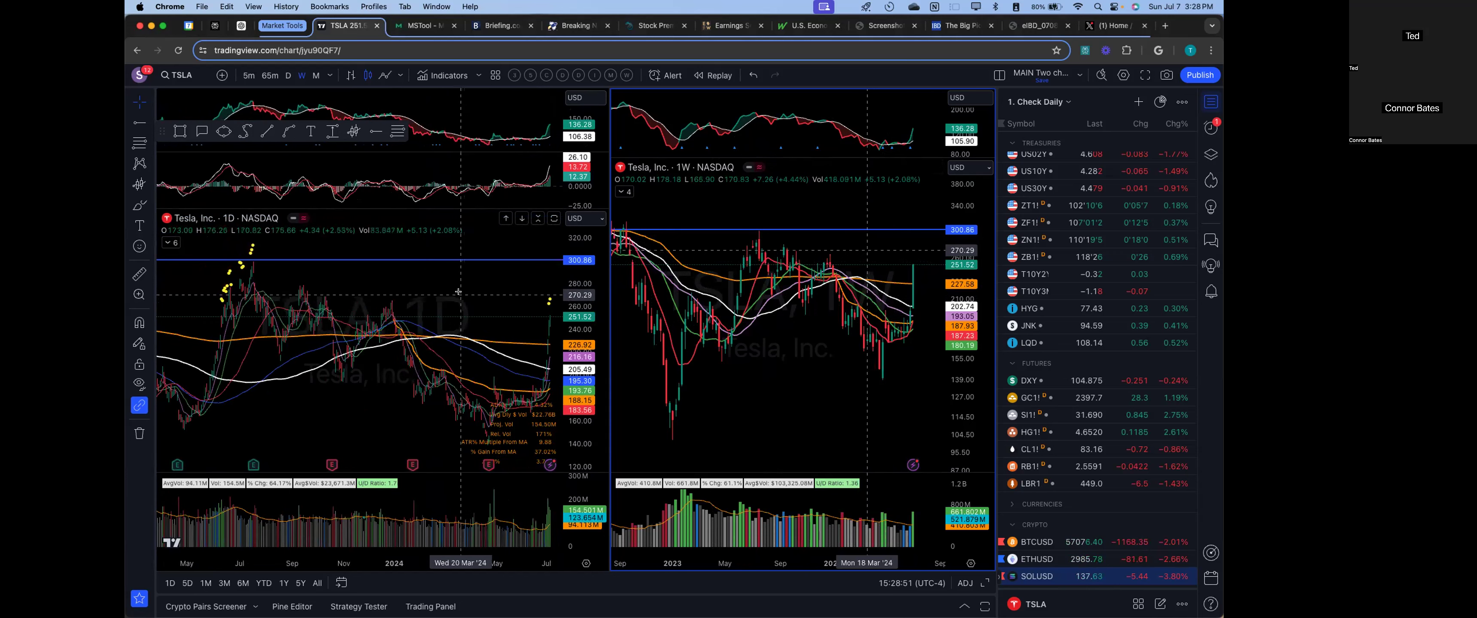
pyautogui.scroll(3, 479, 330)
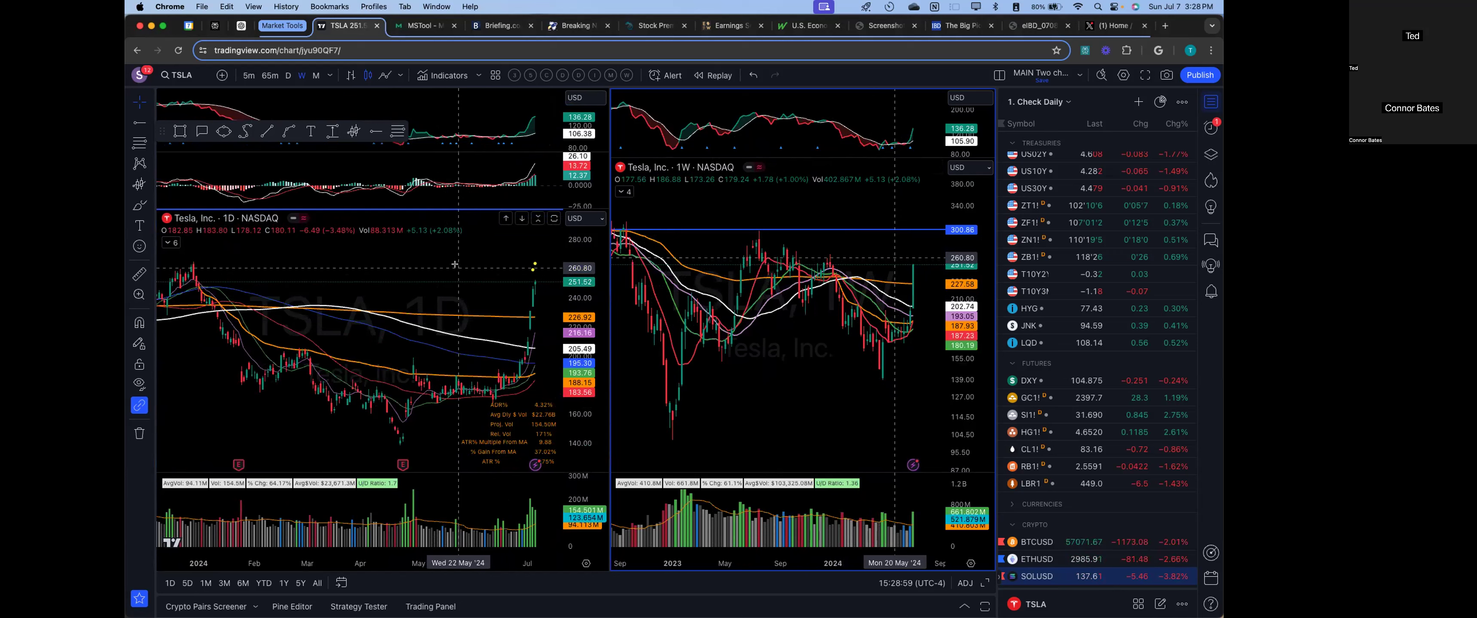
# Step: Trace Tesla's daily price action around the 300.86 line back to 2020, and widen the weekly chart's history to 2021
pyautogui.scroll(-8, 442, 274)
pyautogui.scroll(8, 462, 316)
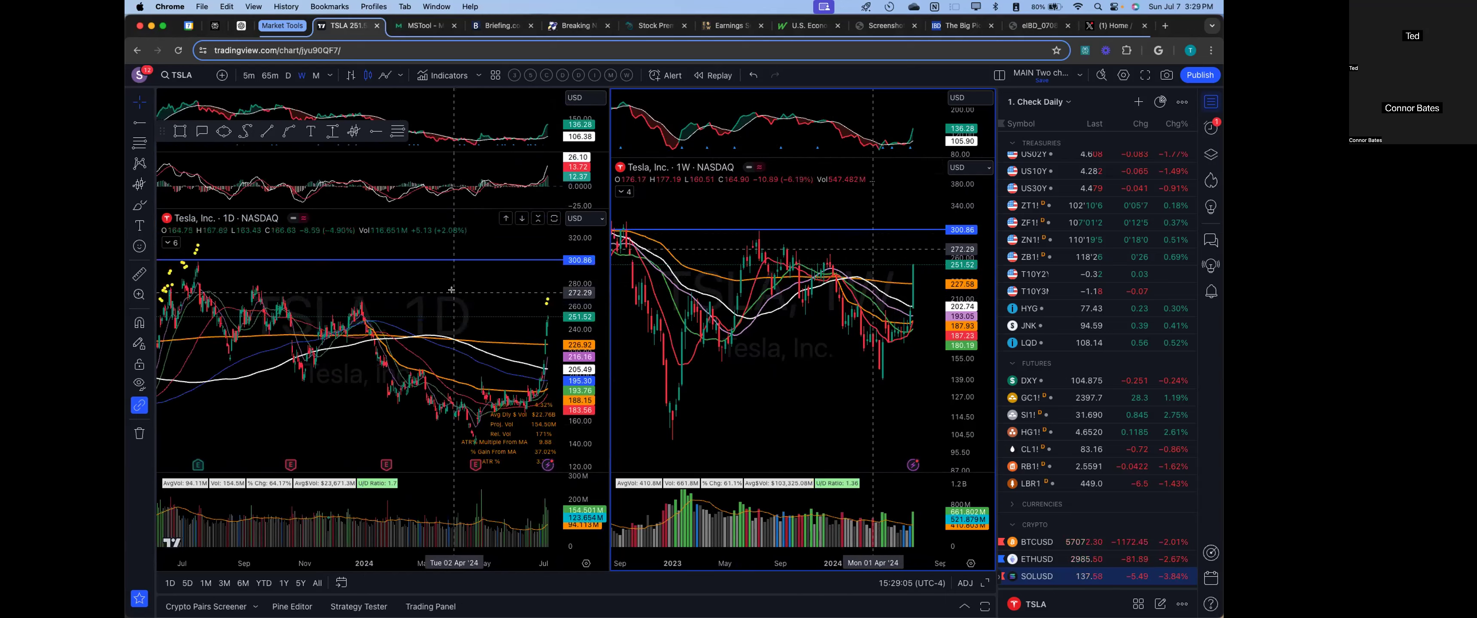
pyautogui.scroll(-8, 453, 292)
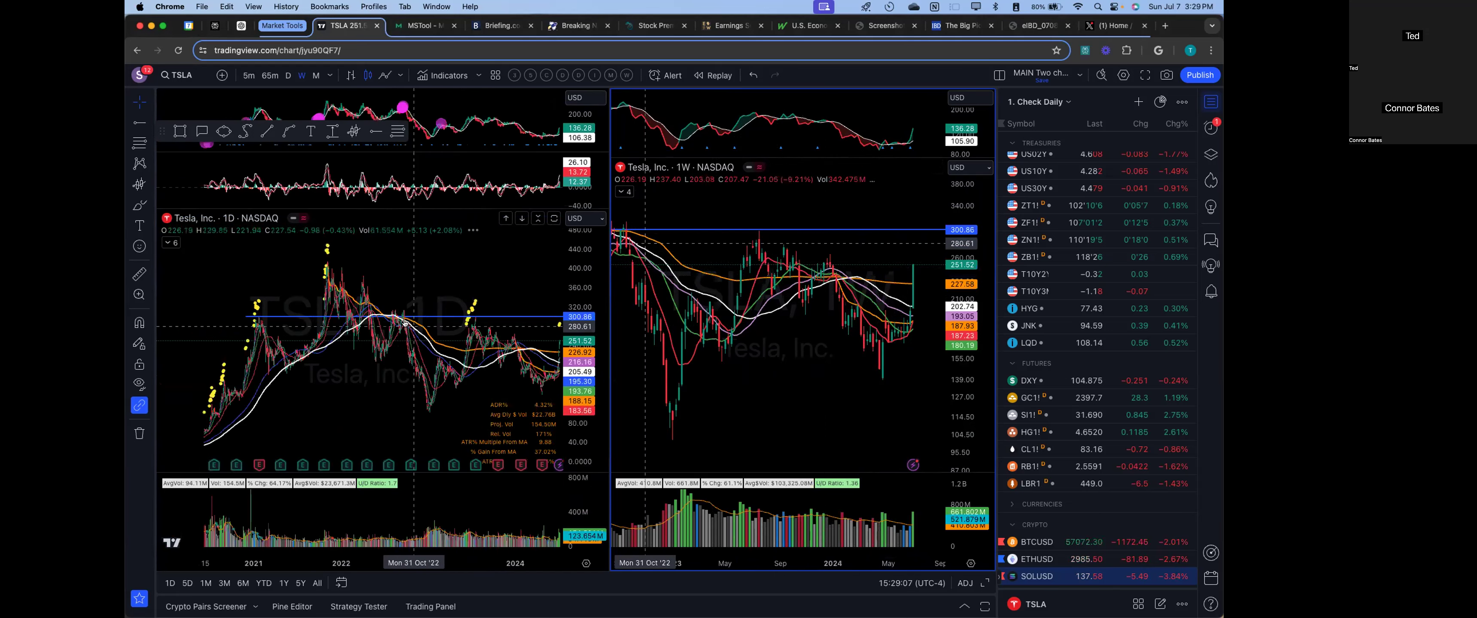
pyautogui.scroll(2, 346, 312)
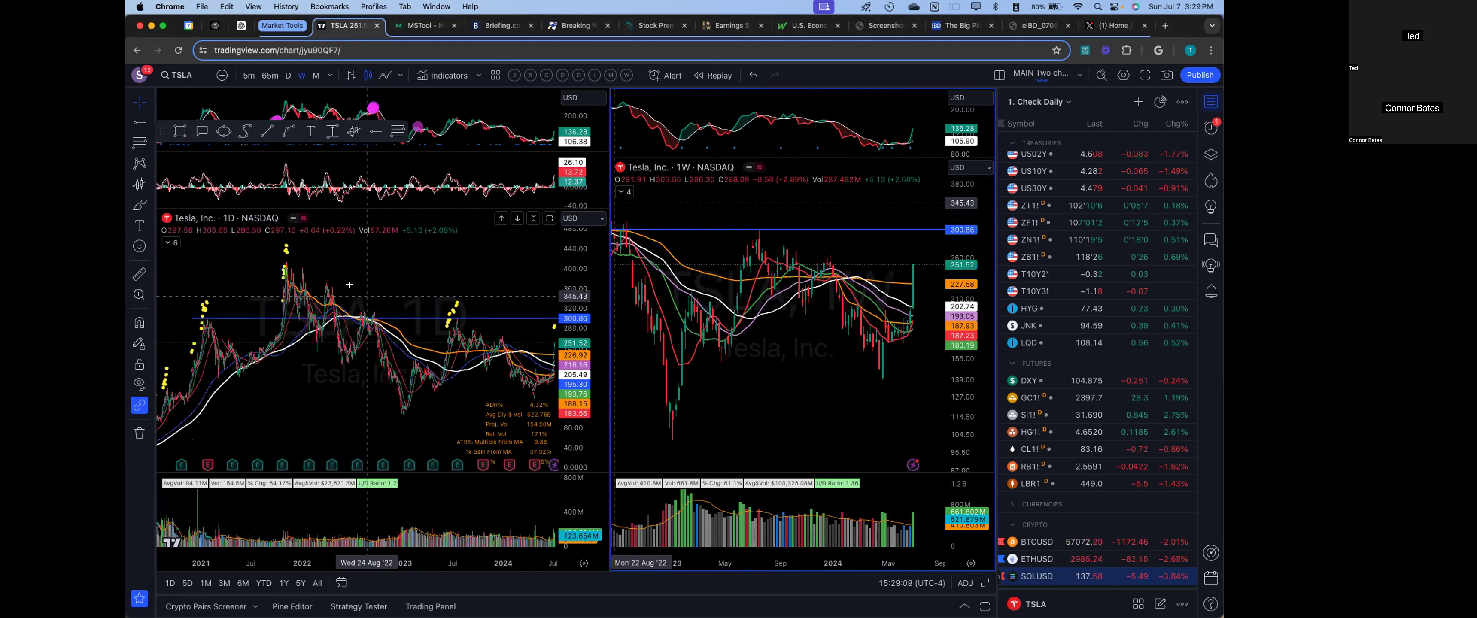
pyautogui.scroll(2, 338, 318)
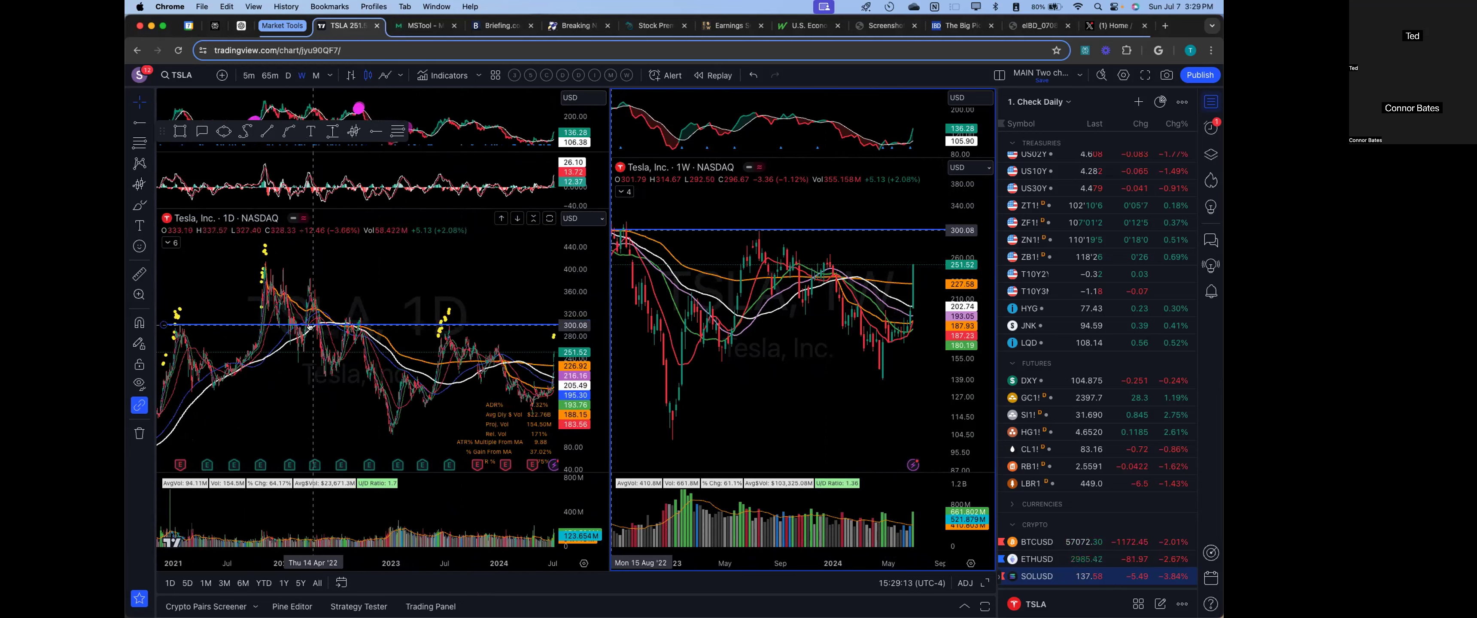
pyautogui.scroll(3, 315, 320)
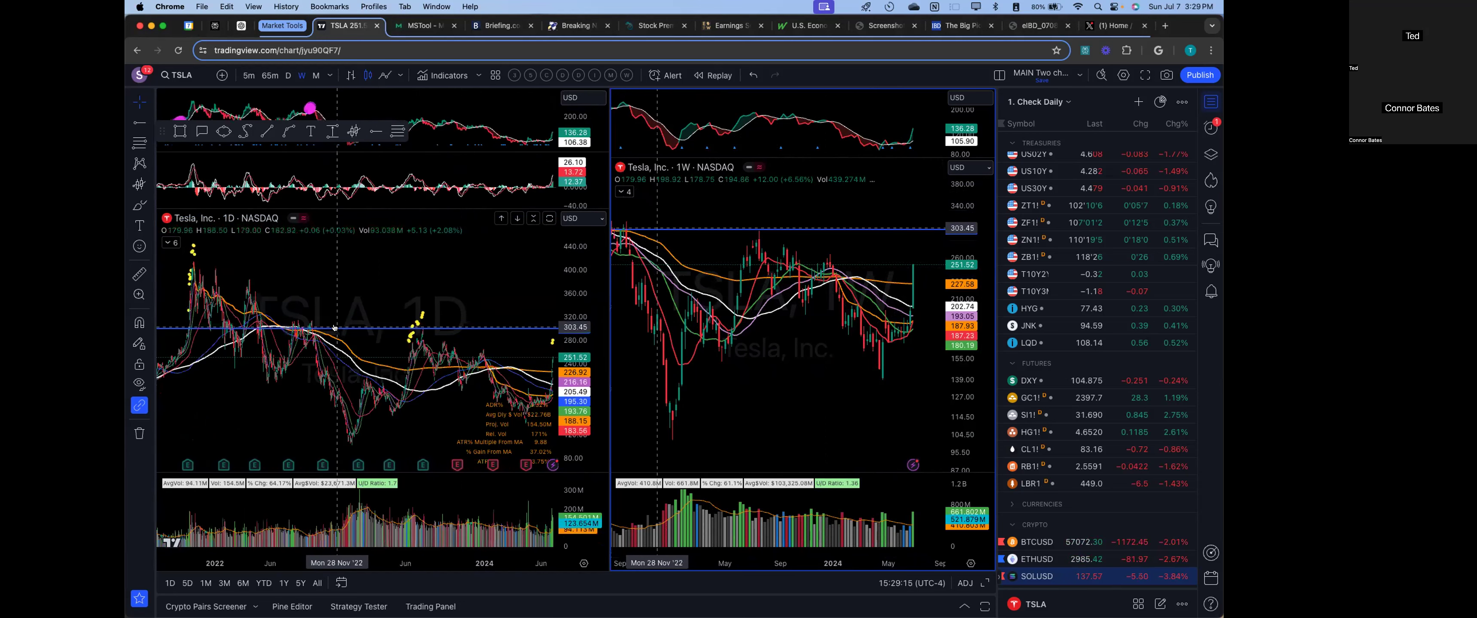
pyautogui.scroll(-1, 321, 320)
pyautogui.scroll(-3, 747, 284)
pyautogui.scroll(-2, 747, 284)
pyautogui.scroll(3, 415, 277)
pyautogui.scroll(-2, 415, 276)
pyautogui.scroll(4, 459, 419)
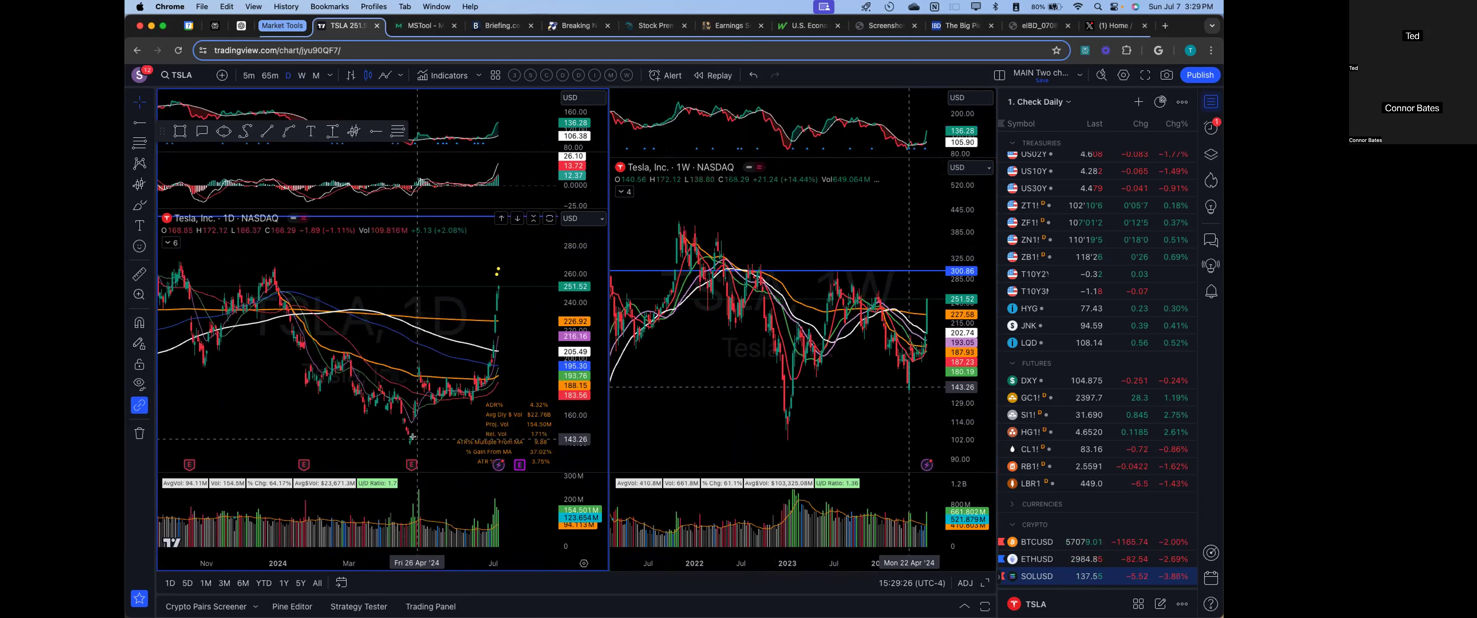
# Step: Review Tesla's overhead price history on the daily chart back to 2021 and the weekly chart since mid-2022
pyautogui.scroll(-2, 436, 379)
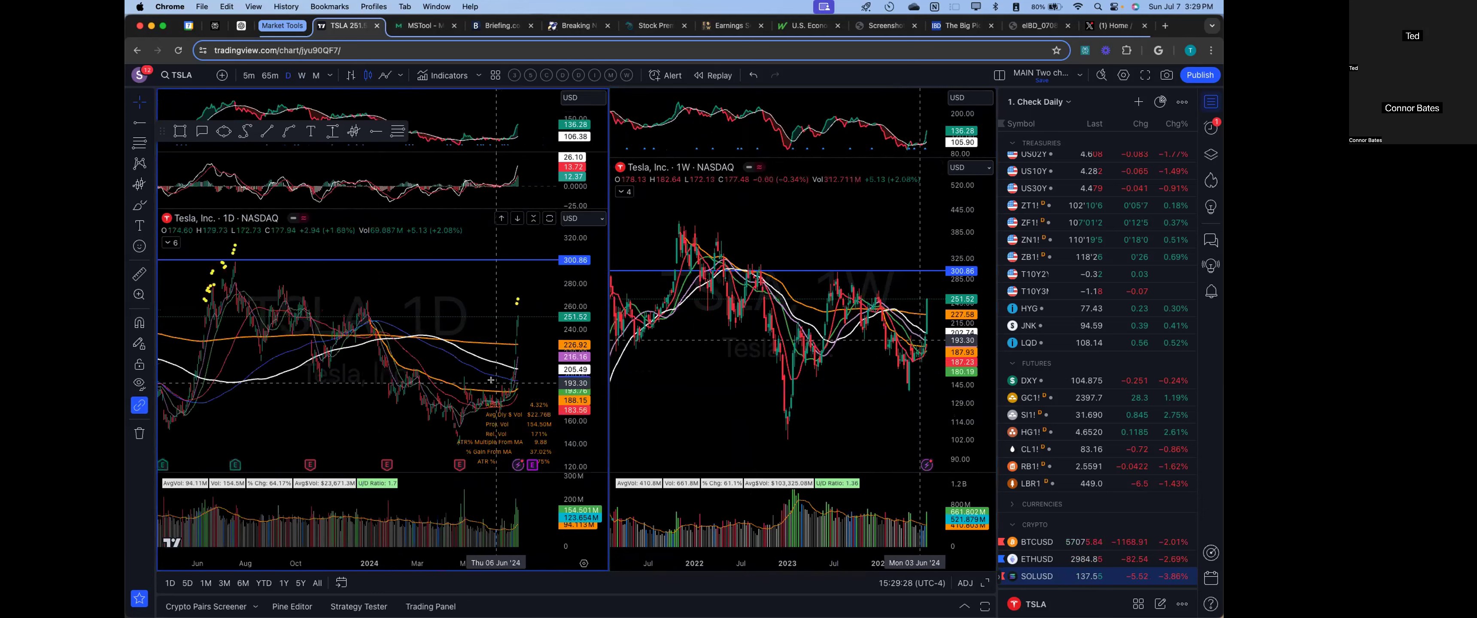
pyautogui.scroll(-3, 491, 339)
pyautogui.scroll(2, 809, 316)
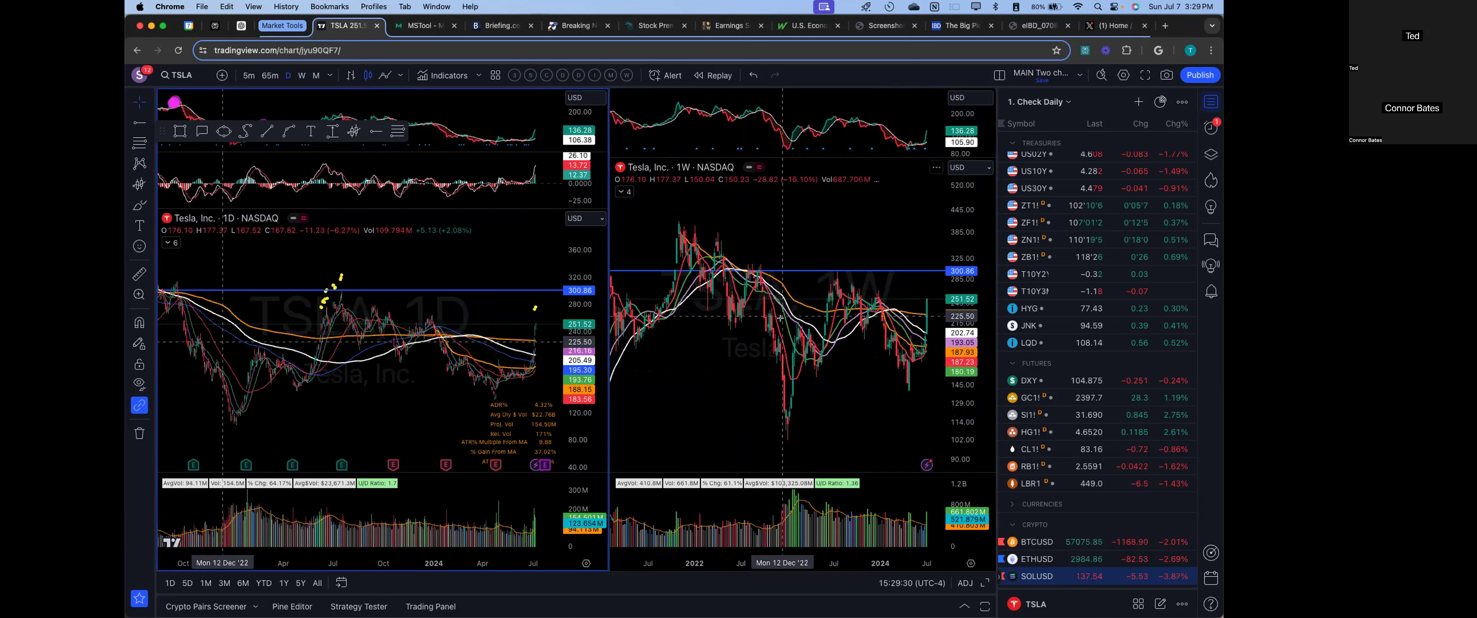
pyautogui.scroll(3, 809, 317)
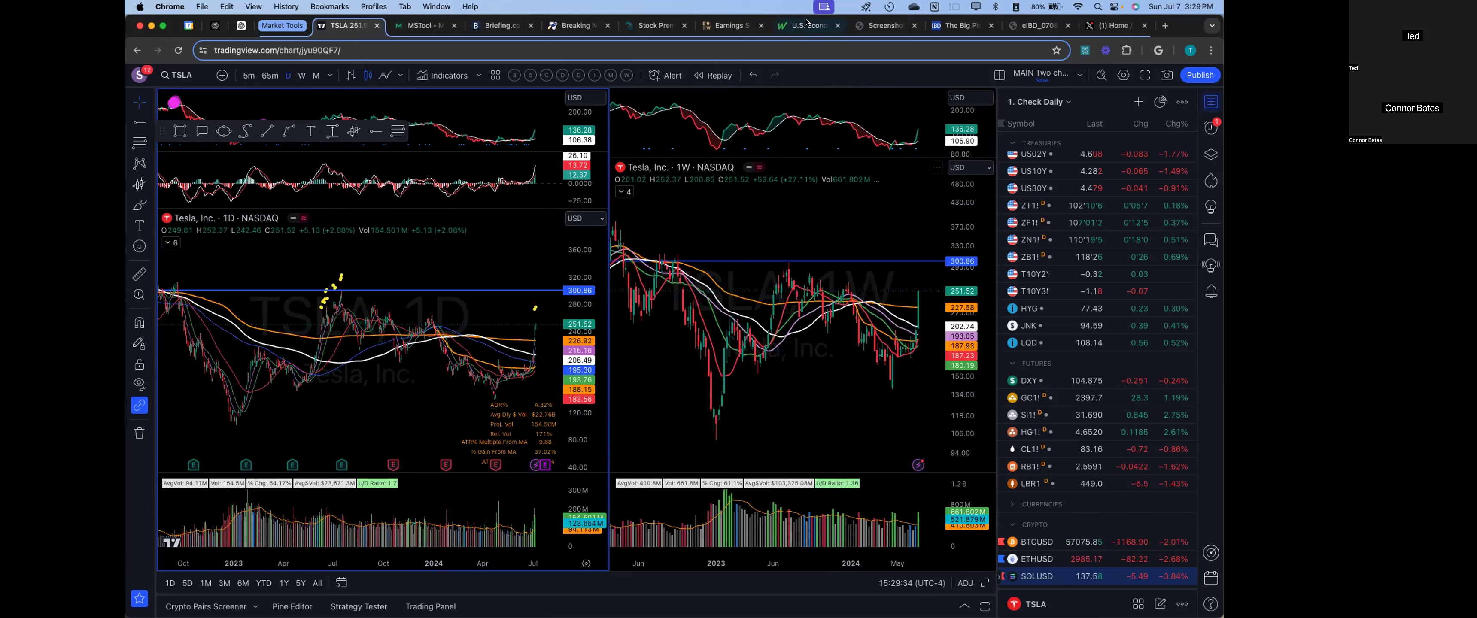
pyautogui.scroll(3, 417, 377)
pyautogui.scroll(-3, 417, 377)
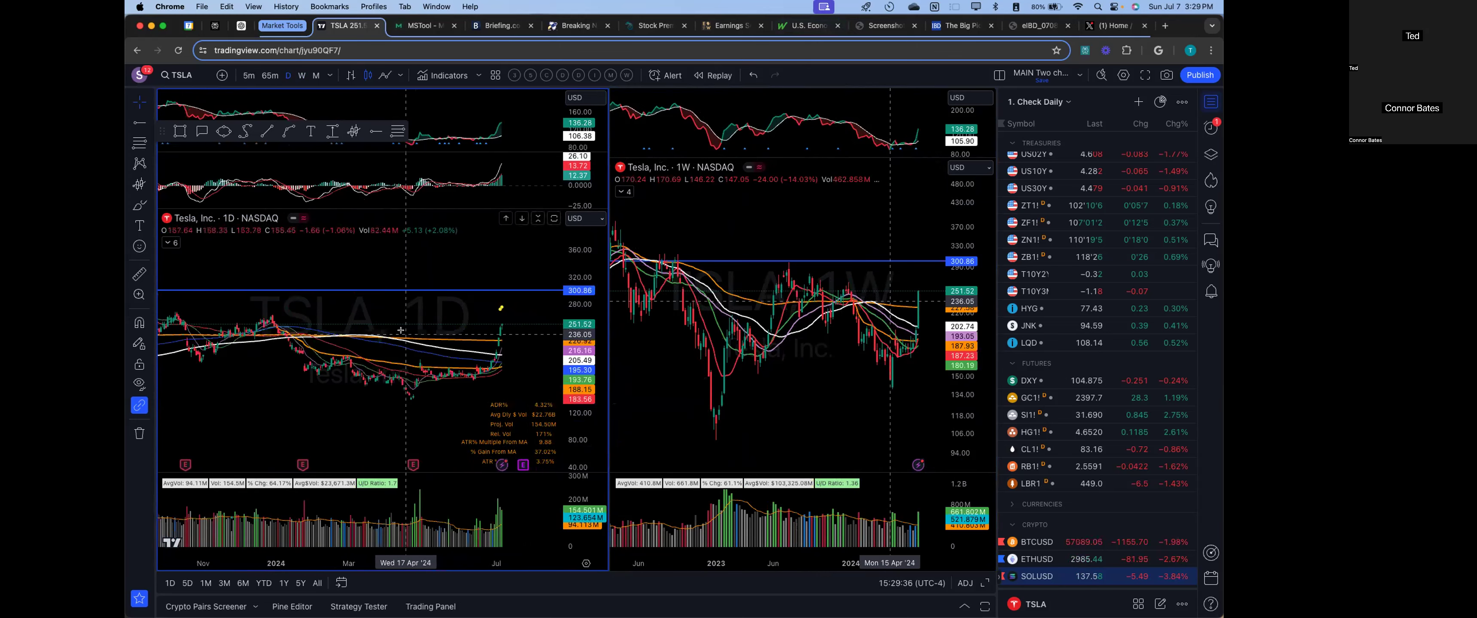
pyautogui.scroll(-5, 399, 345)
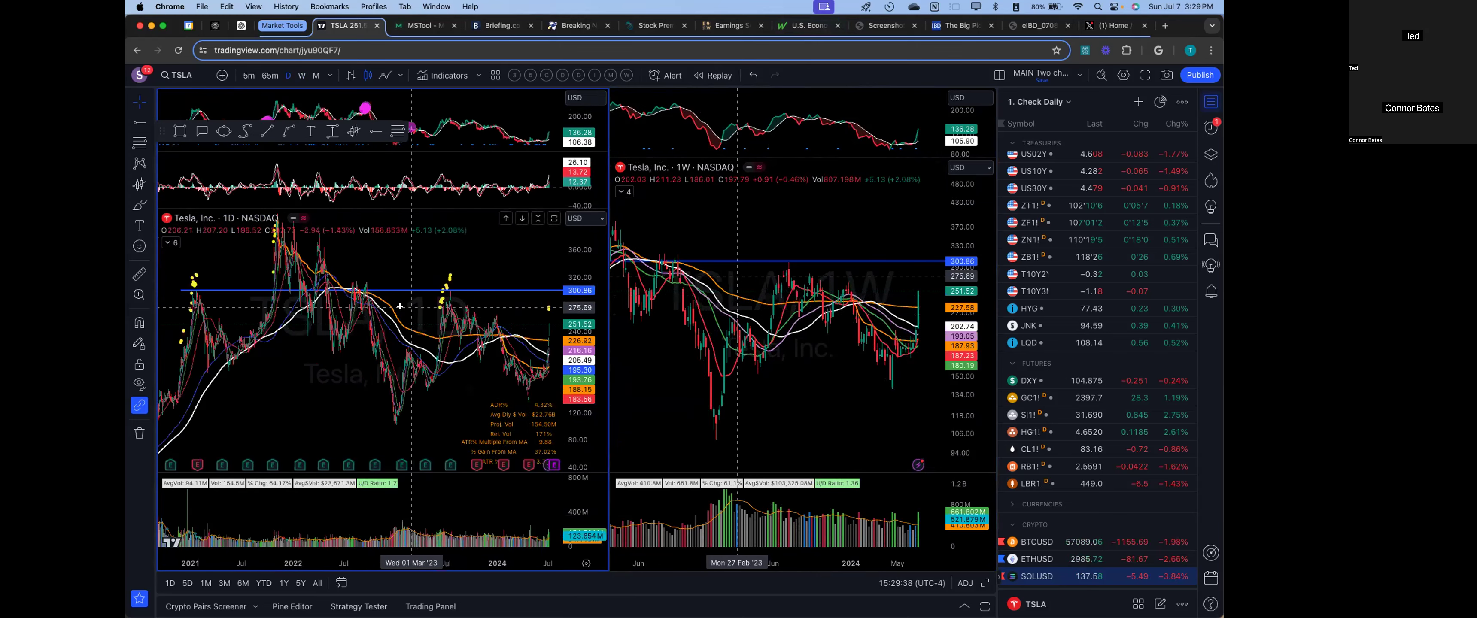
# Step: Reset the daily chart's view, and examine Tesla's weekly chart from 2020 onward against the 300.86 line
pyautogui.rightClick(331, 376)
pyautogui.click(366, 283)
pyautogui.scroll(-5, 828, 347)
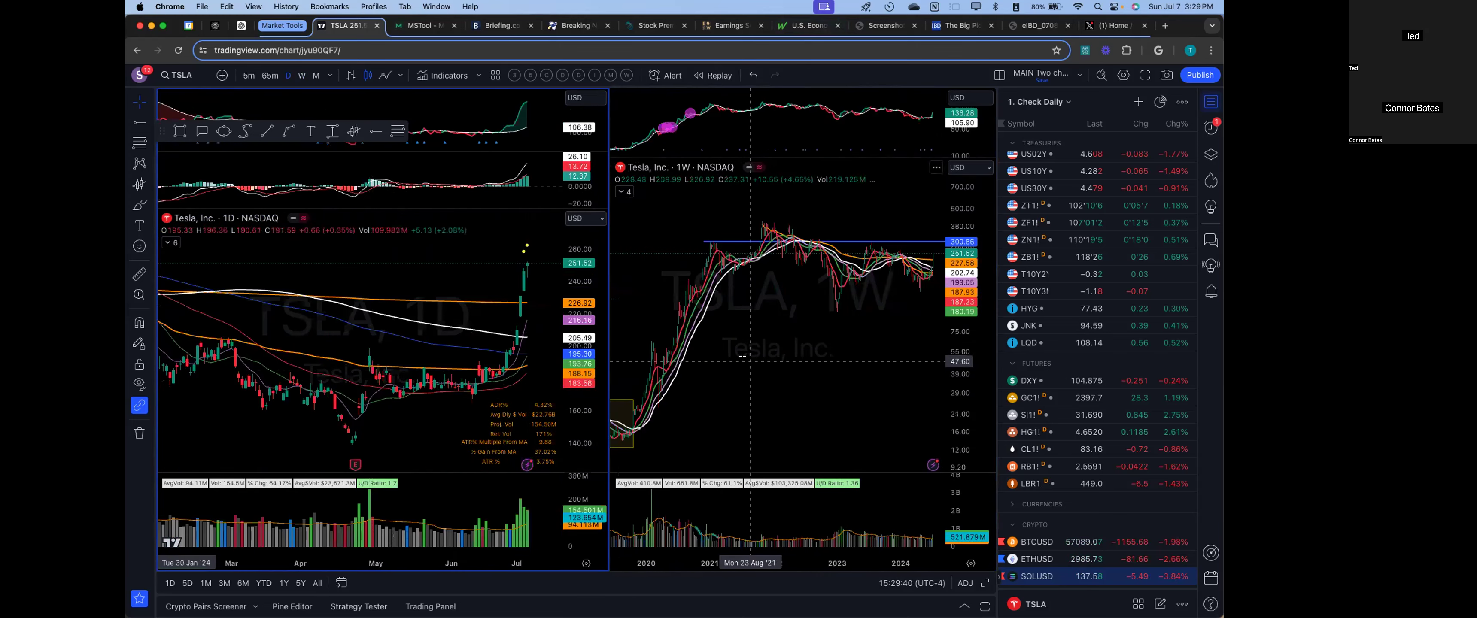
pyautogui.scroll(3, 828, 347)
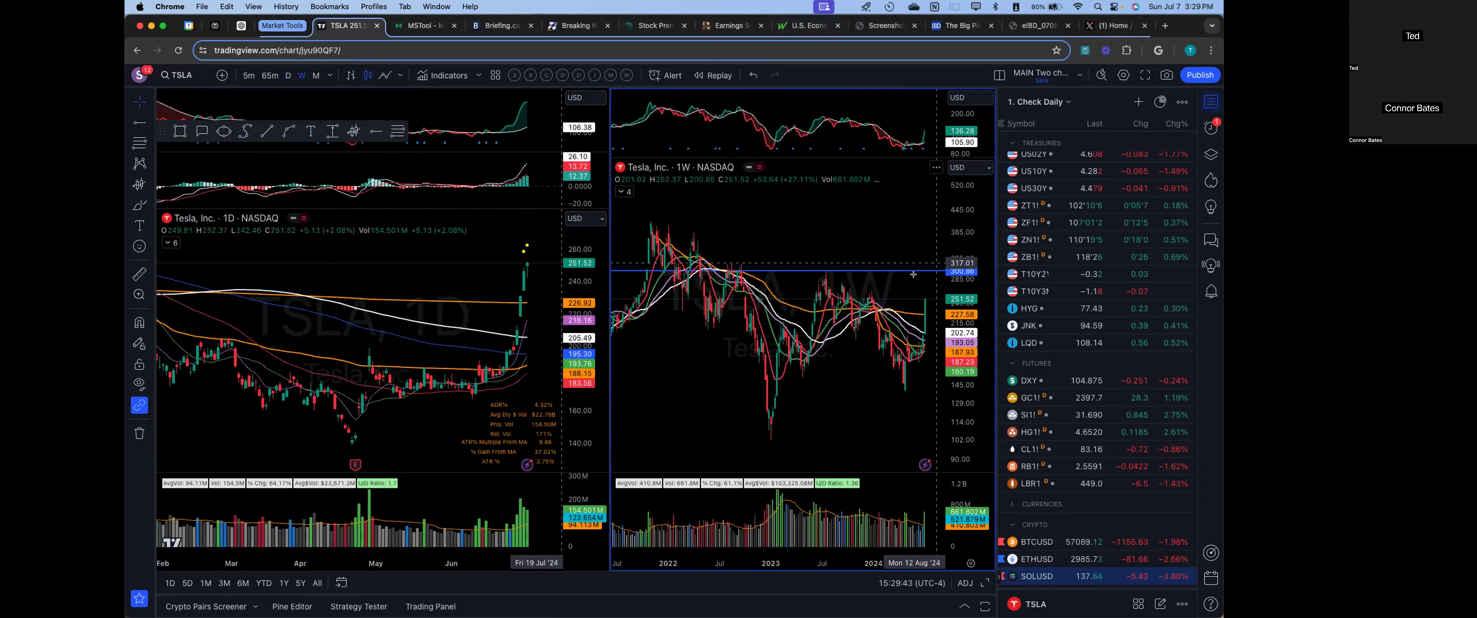
pyautogui.scroll(3, 827, 346)
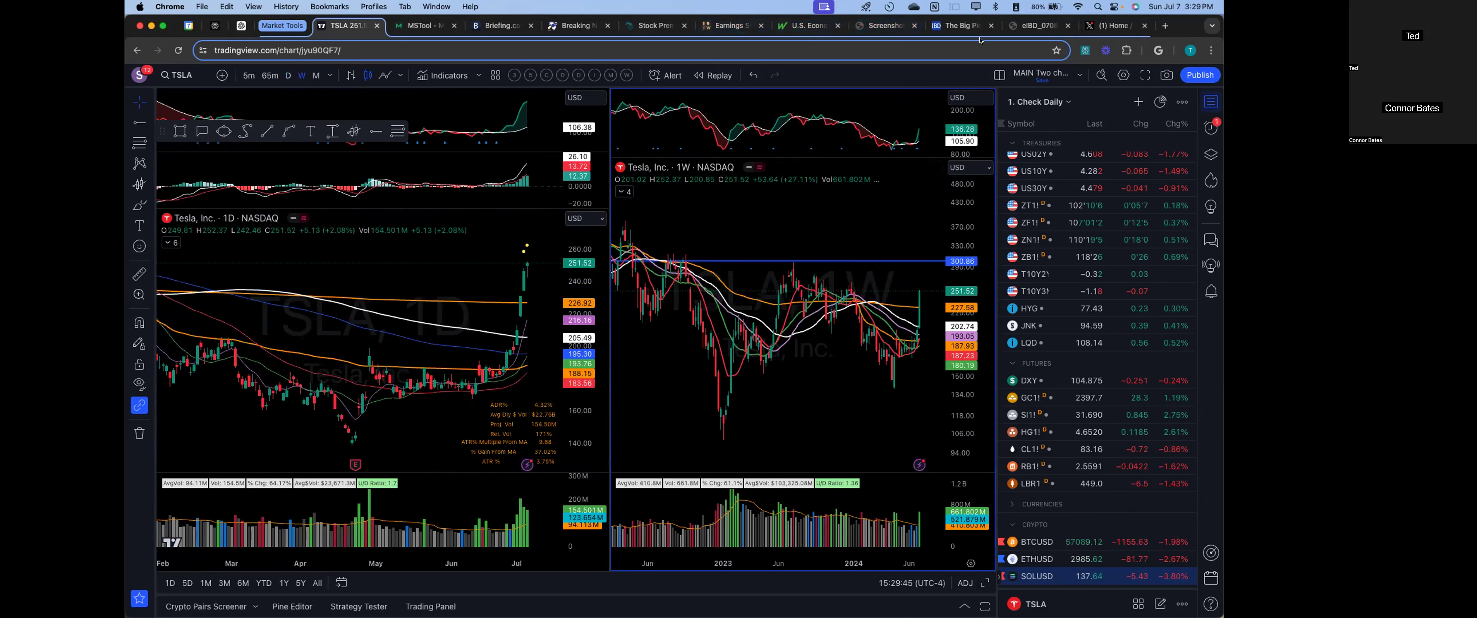
# Step: Check the most anticipated earnings releases for the week of July 08, 2024, and review this week's reports on MarketWatch's U.S. Economic Calendar
pyautogui.click(883, 25)
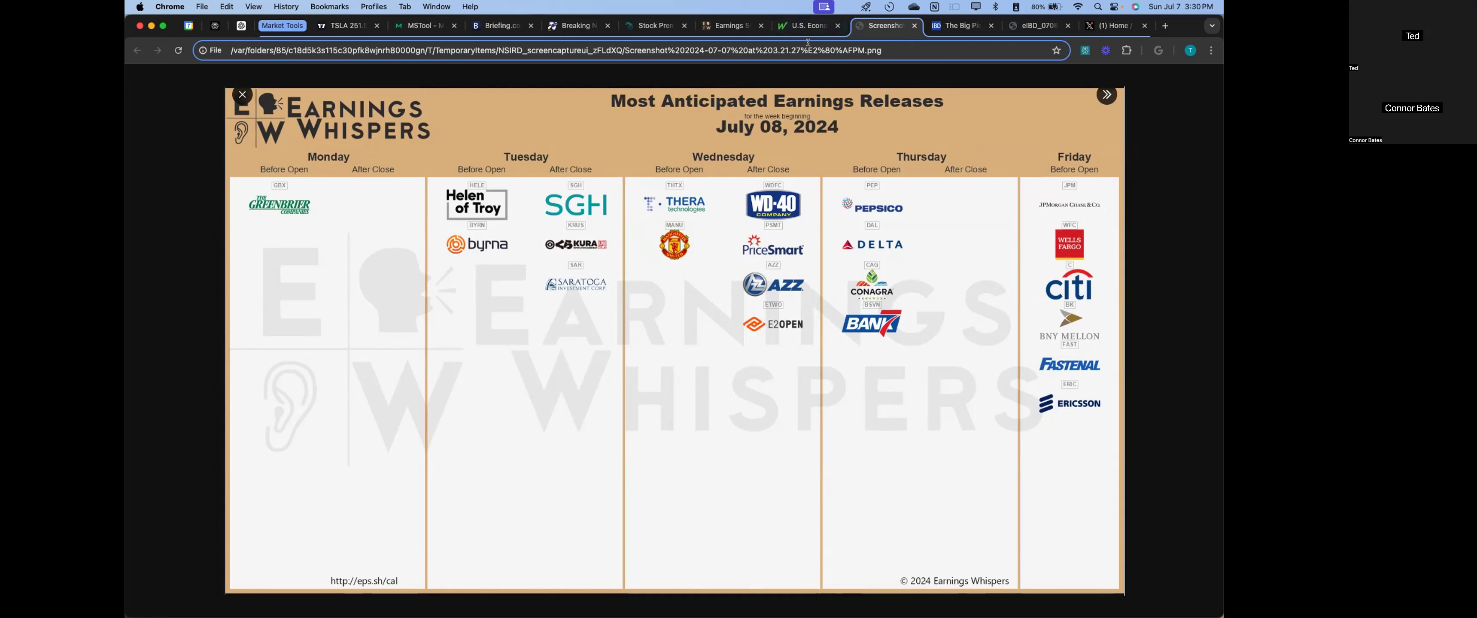
pyautogui.click(809, 26)
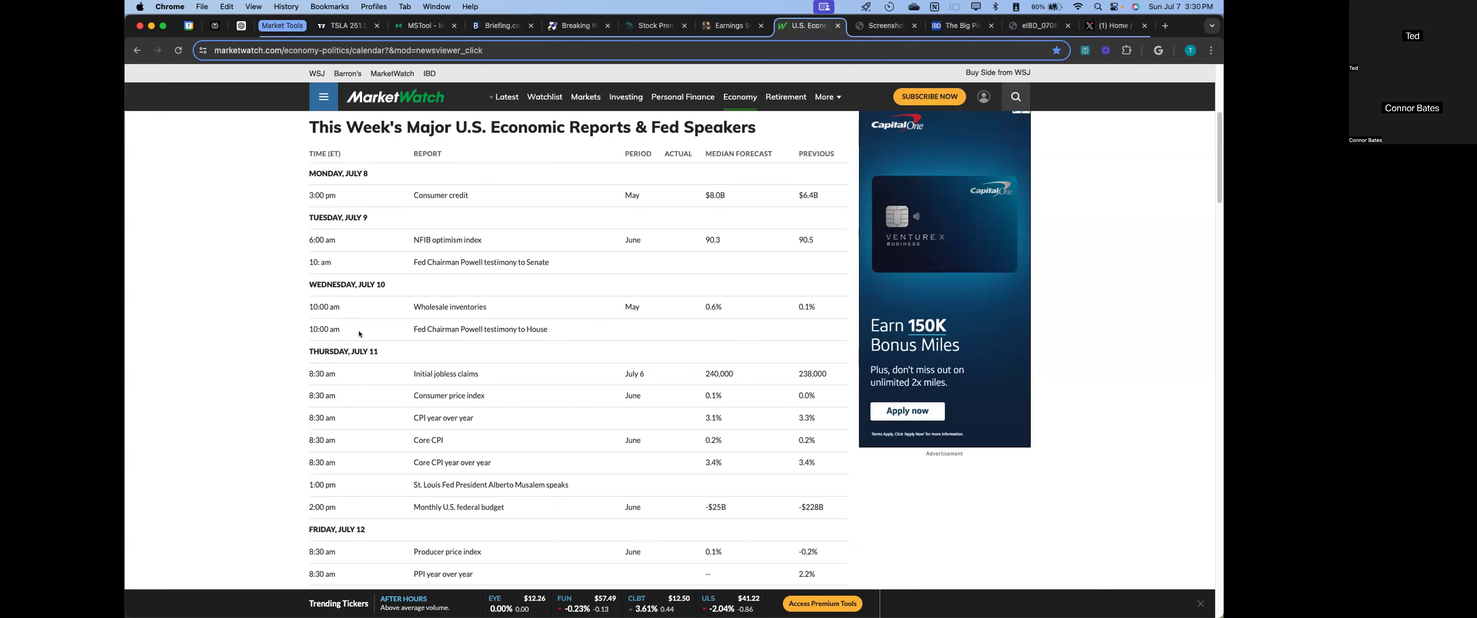
pyautogui.scroll(-3, 366, 328)
pyautogui.scroll(-1, 427, 299)
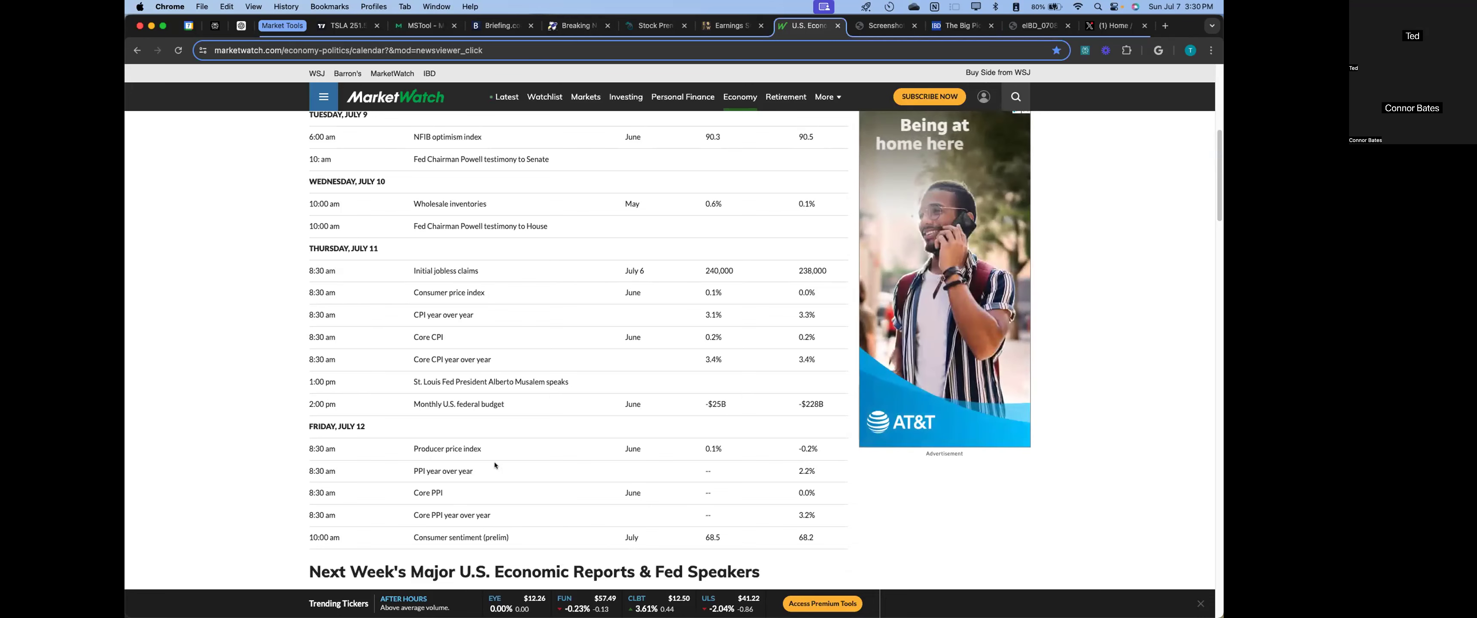
# Step: Look over next week's major U.S. economic reports and Fed speakers, and return to this week's list
pyautogui.scroll(-6, 493, 408)
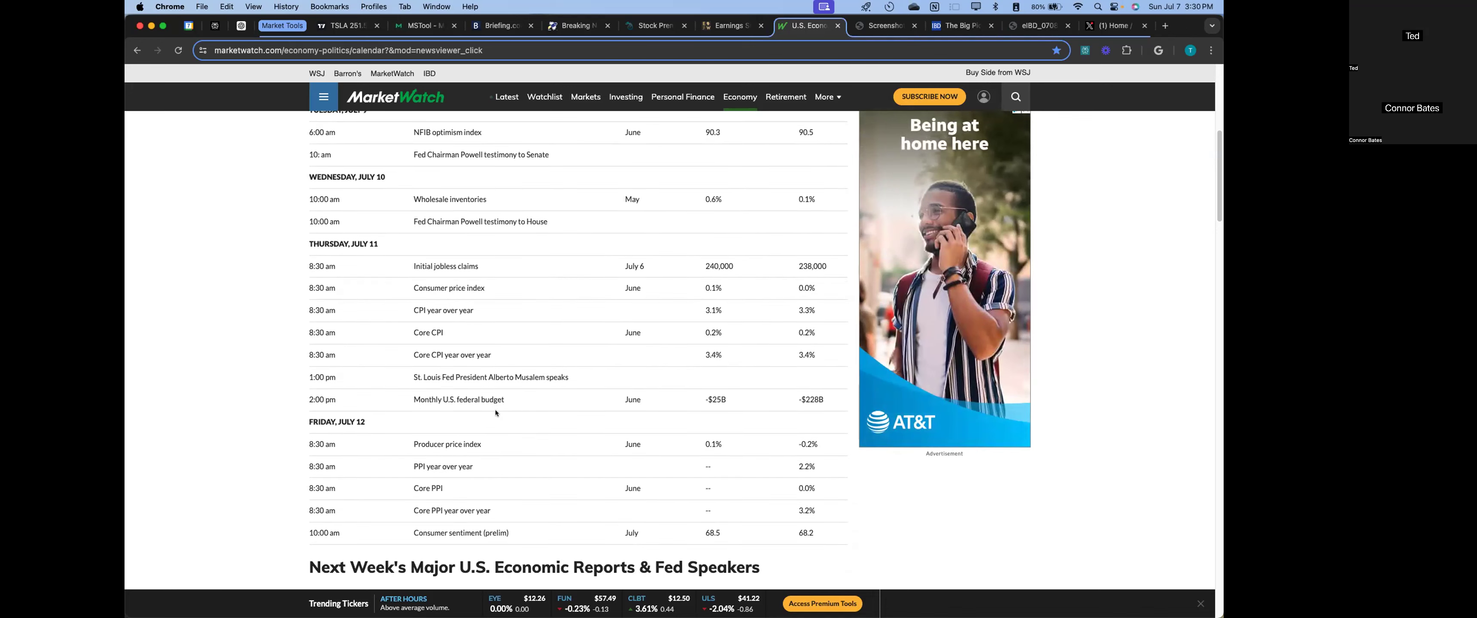
pyautogui.scroll(-4, 494, 412)
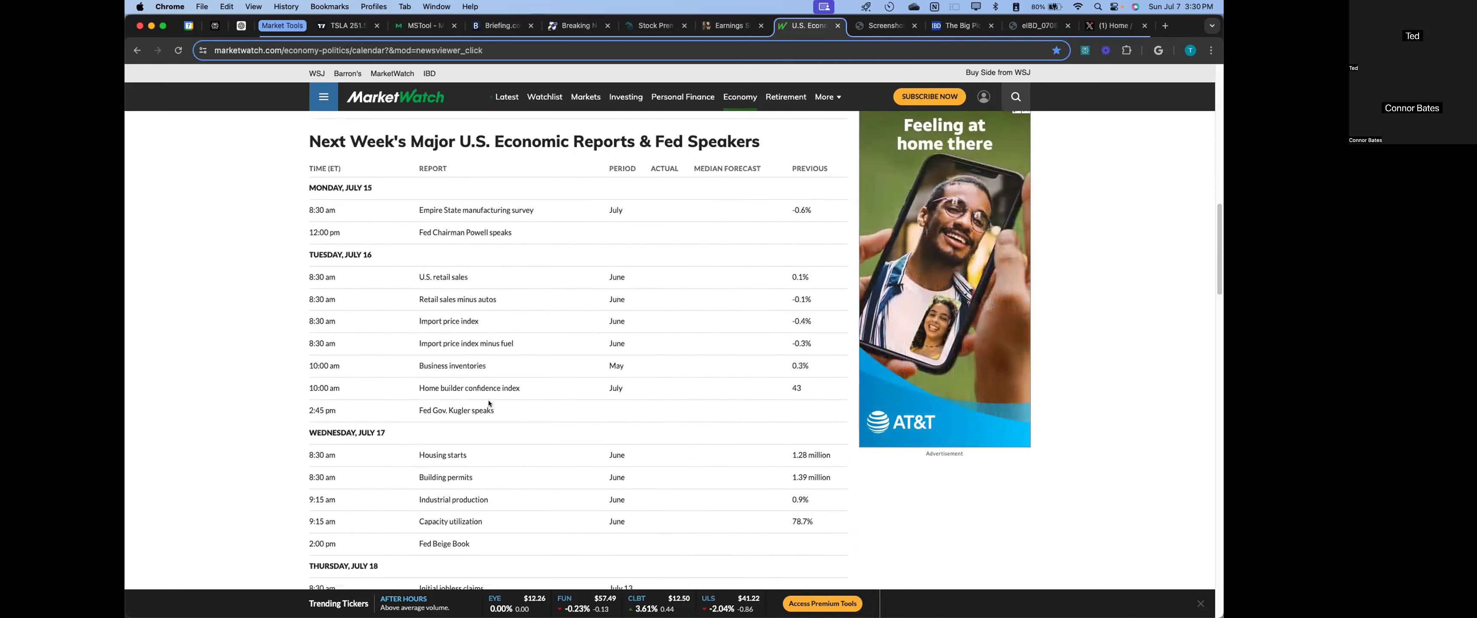
pyautogui.scroll(15, 488, 405)
pyautogui.scroll(-2, 485, 278)
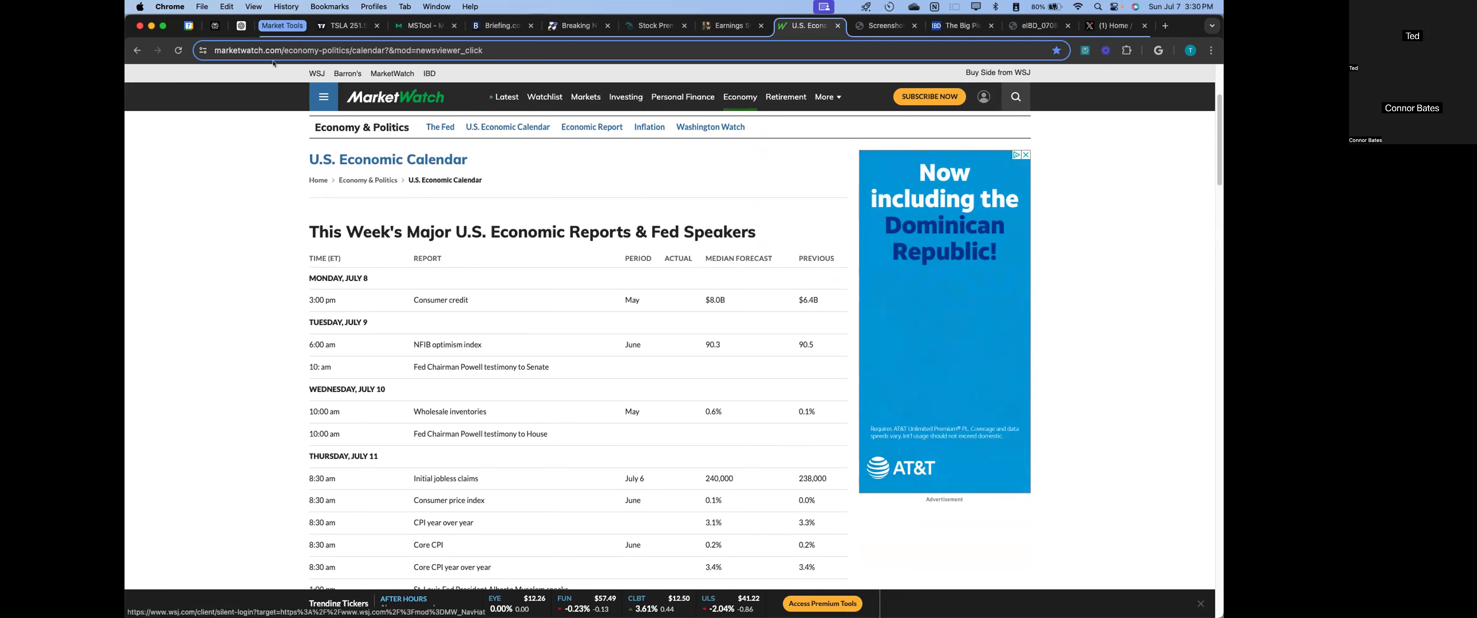
# Step: Switch to Perplexity and submit the question "What is causing the bullish moves in IREN CORZ HUT?"
pyautogui.click(215, 26)
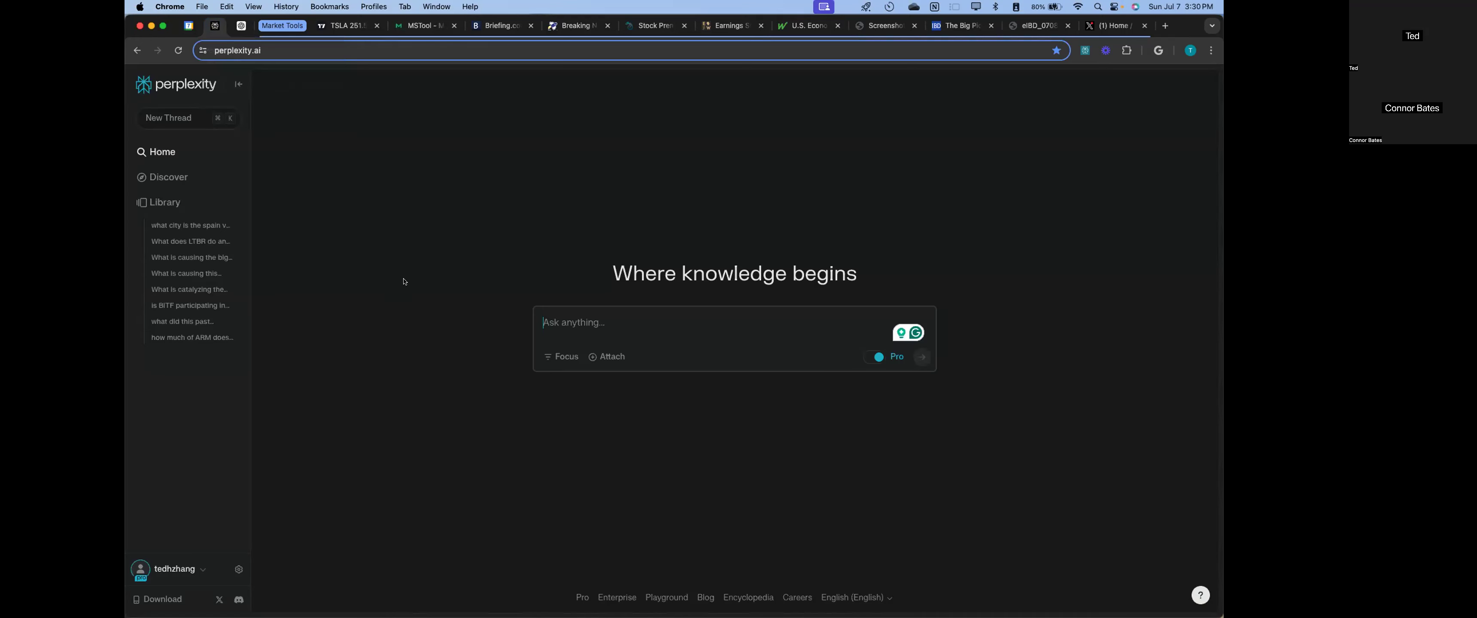
pyautogui.click(687, 315)
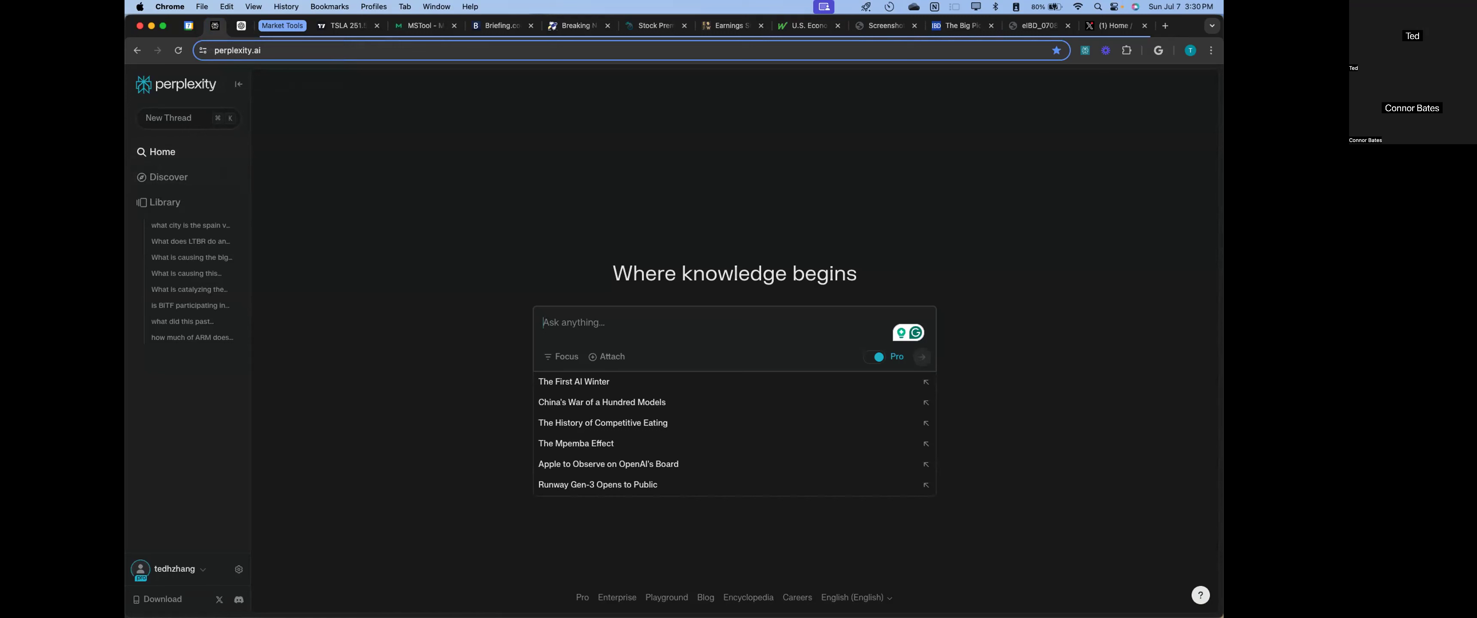
pyautogui.click(476, 244)
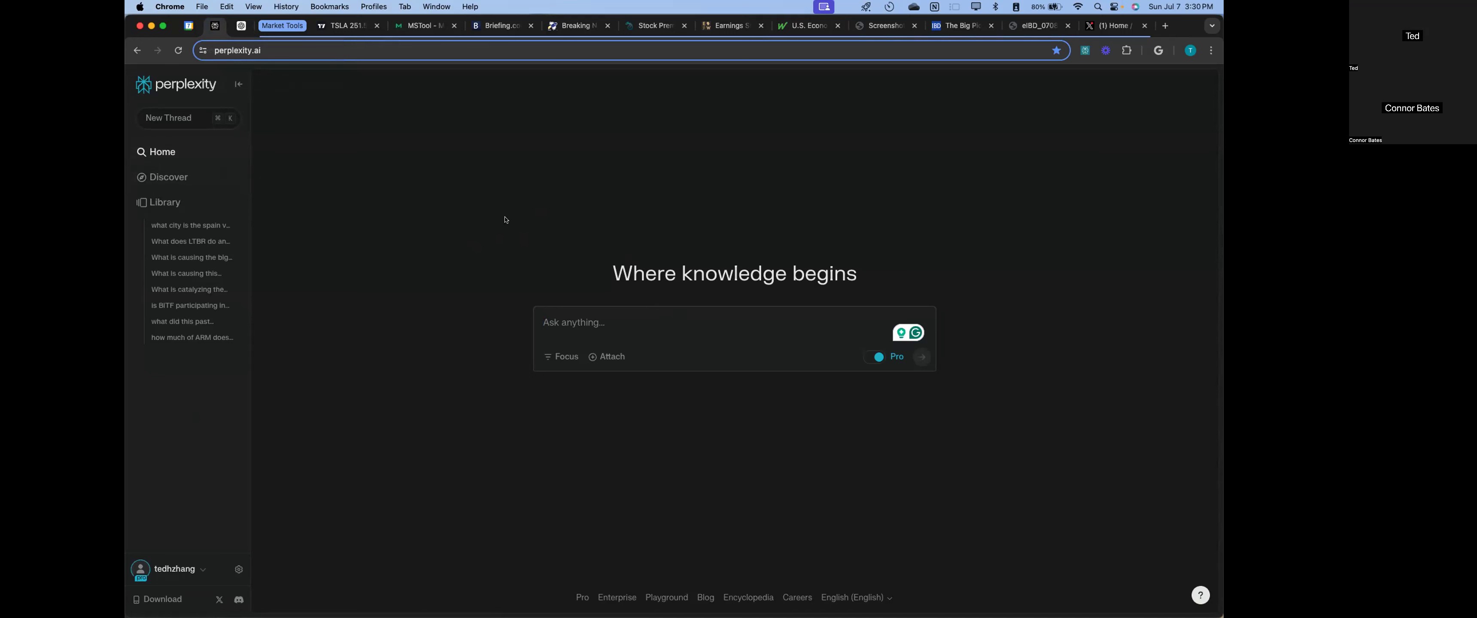
pyautogui.click(624, 322)
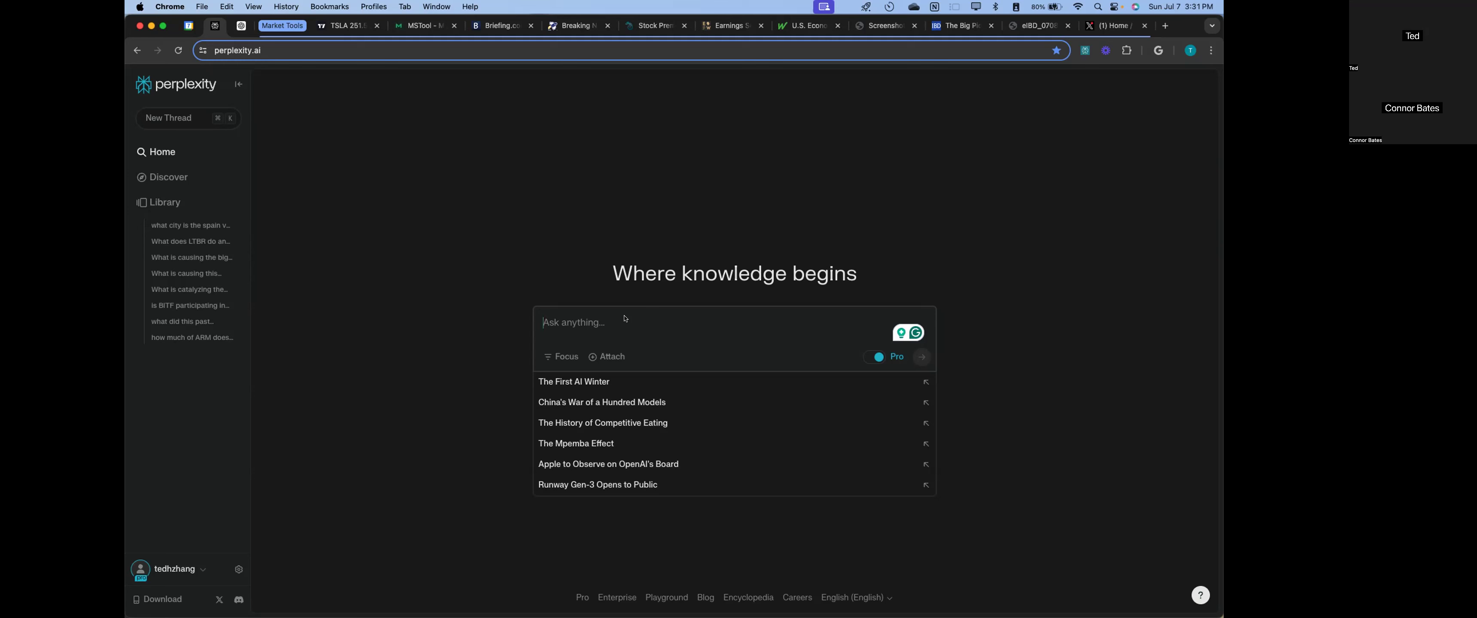
pyautogui.write('What is ')
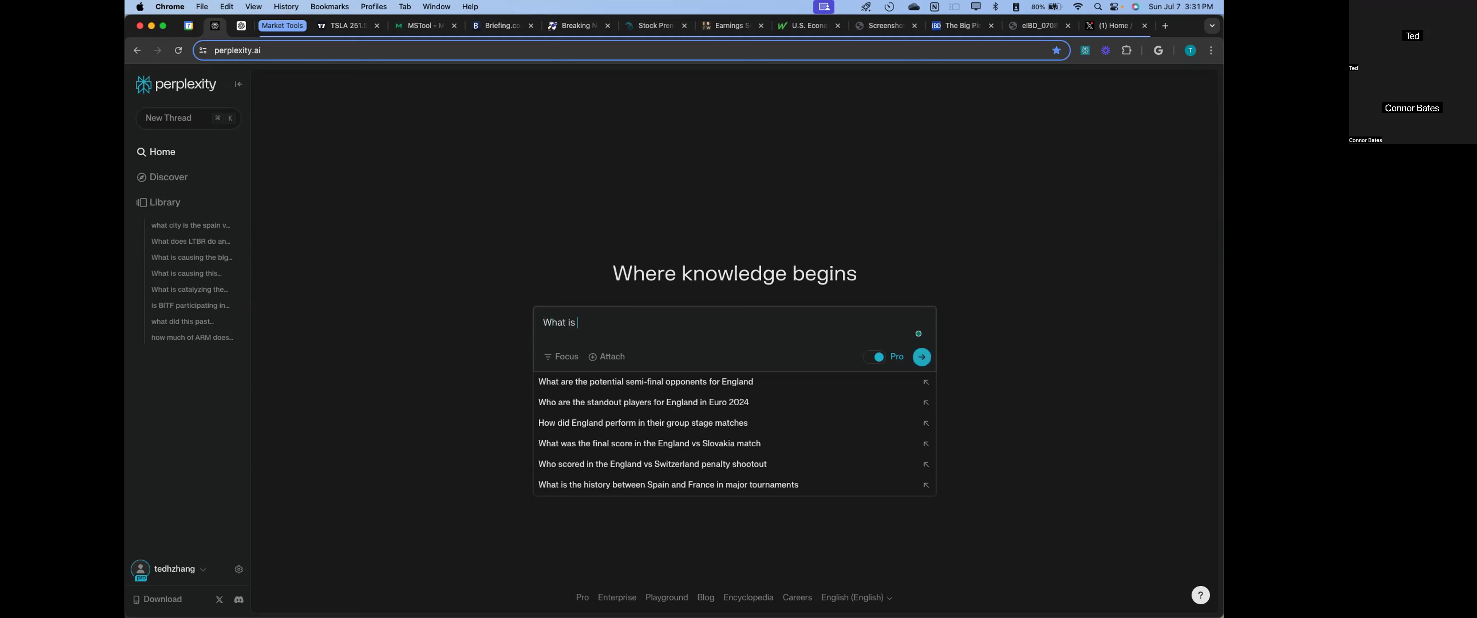
pyautogui.write('causing the bullish moves in IREN CORZ HUT')
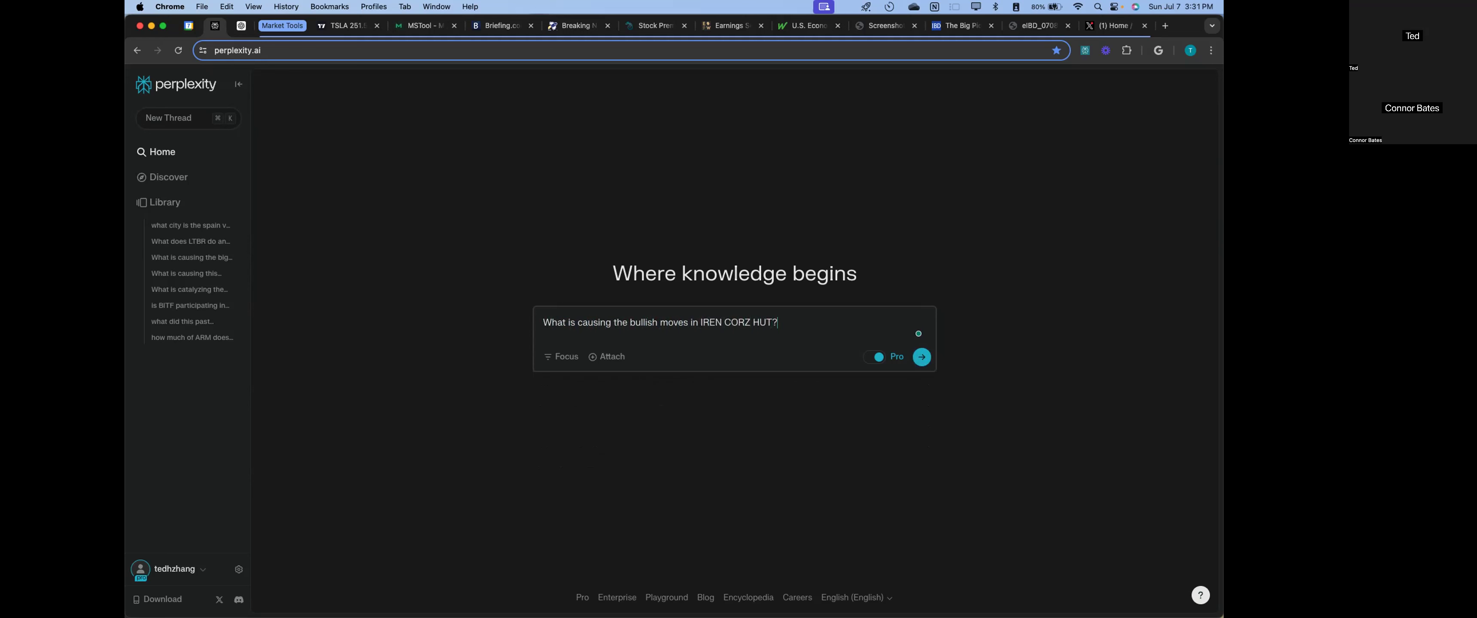
pyautogui.write('?')
pyautogui.press('Return')
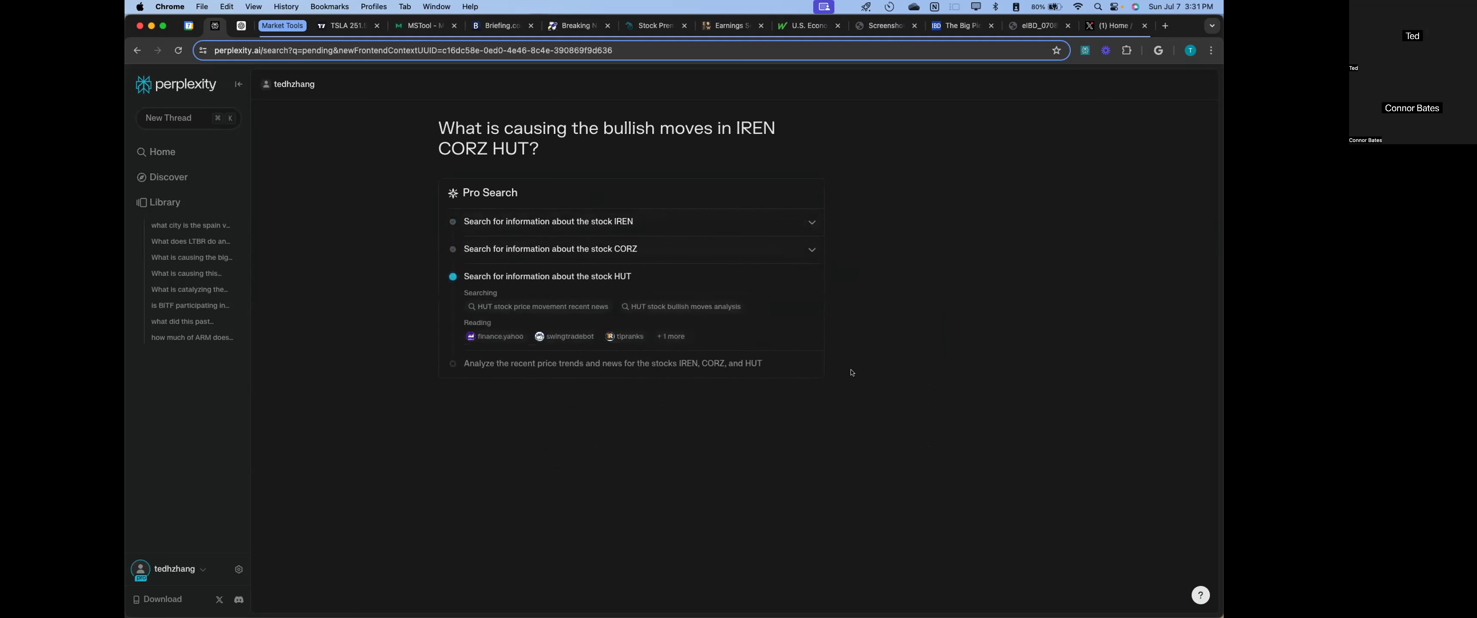
# Step: Read the answer's sources and first factors, highlighting the Bitcoin Price Surge explanation and the company-specific developments
pyautogui.moveTo(512, 332)
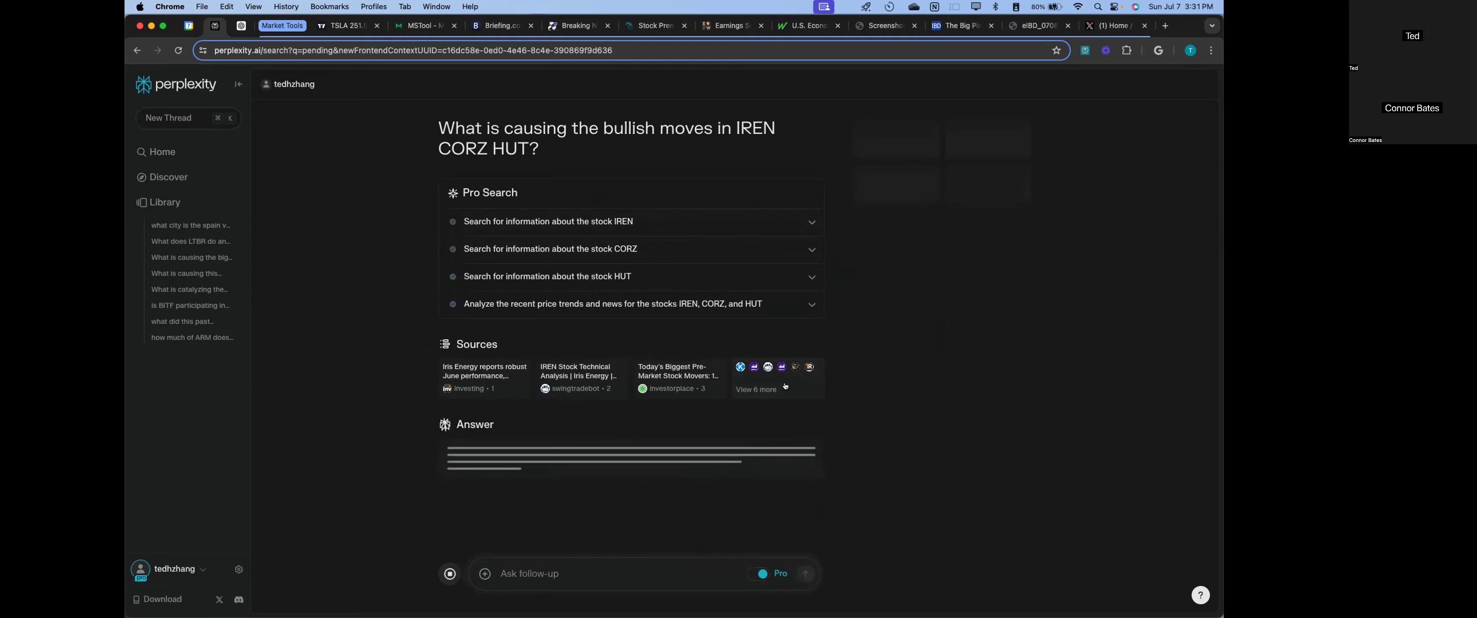
pyautogui.moveTo(650, 378)
pyautogui.scroll(-3, 563, 438)
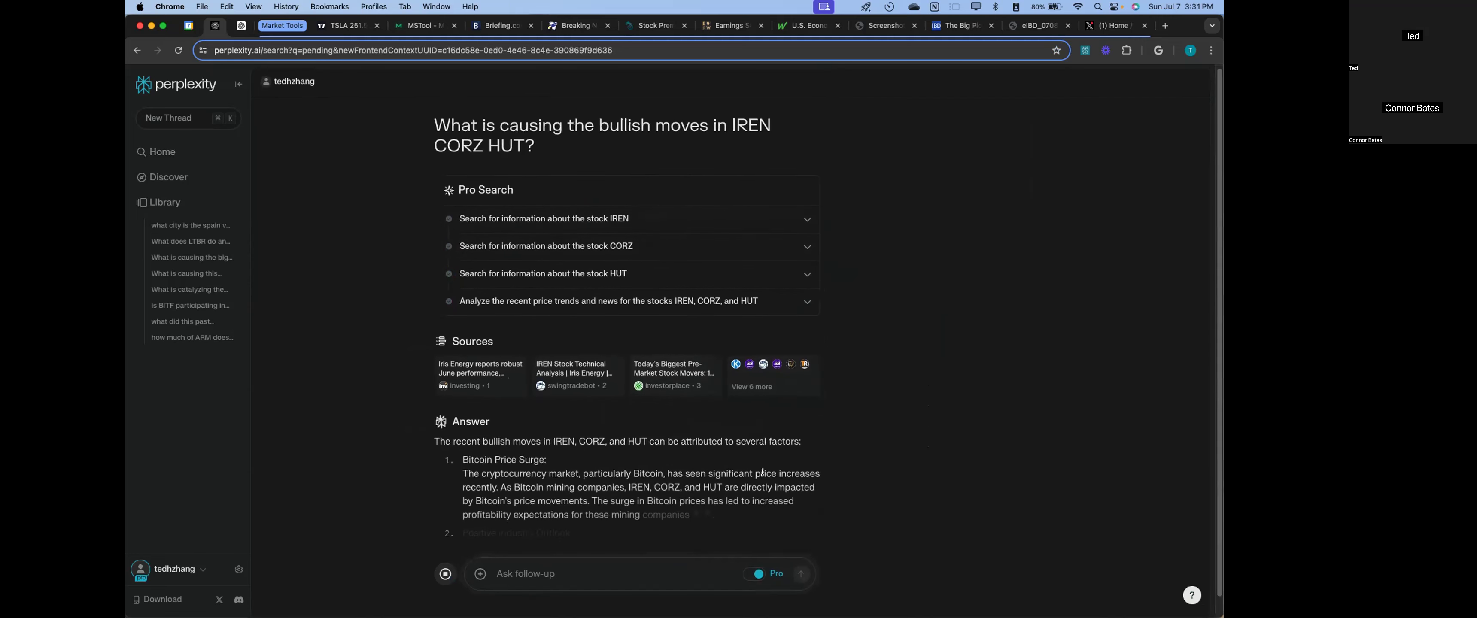
pyautogui.scroll(-2, 602, 440)
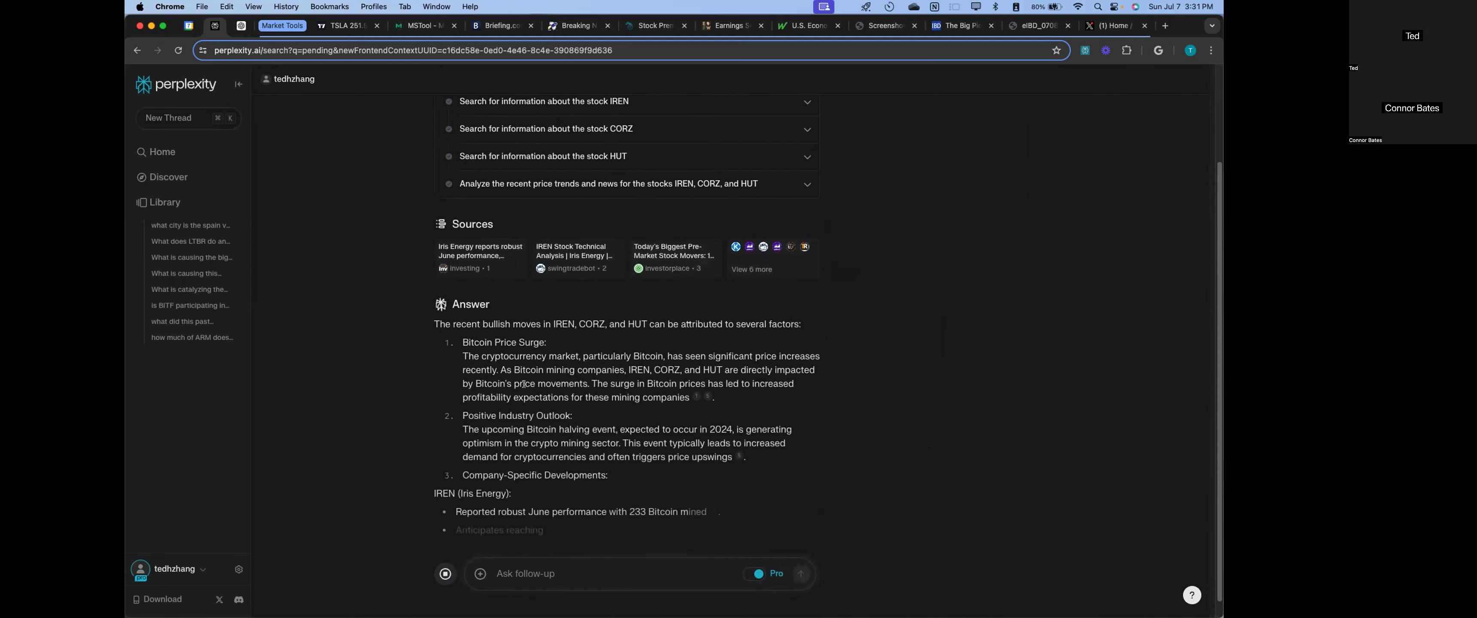
pyautogui.scroll(-5, 647, 444)
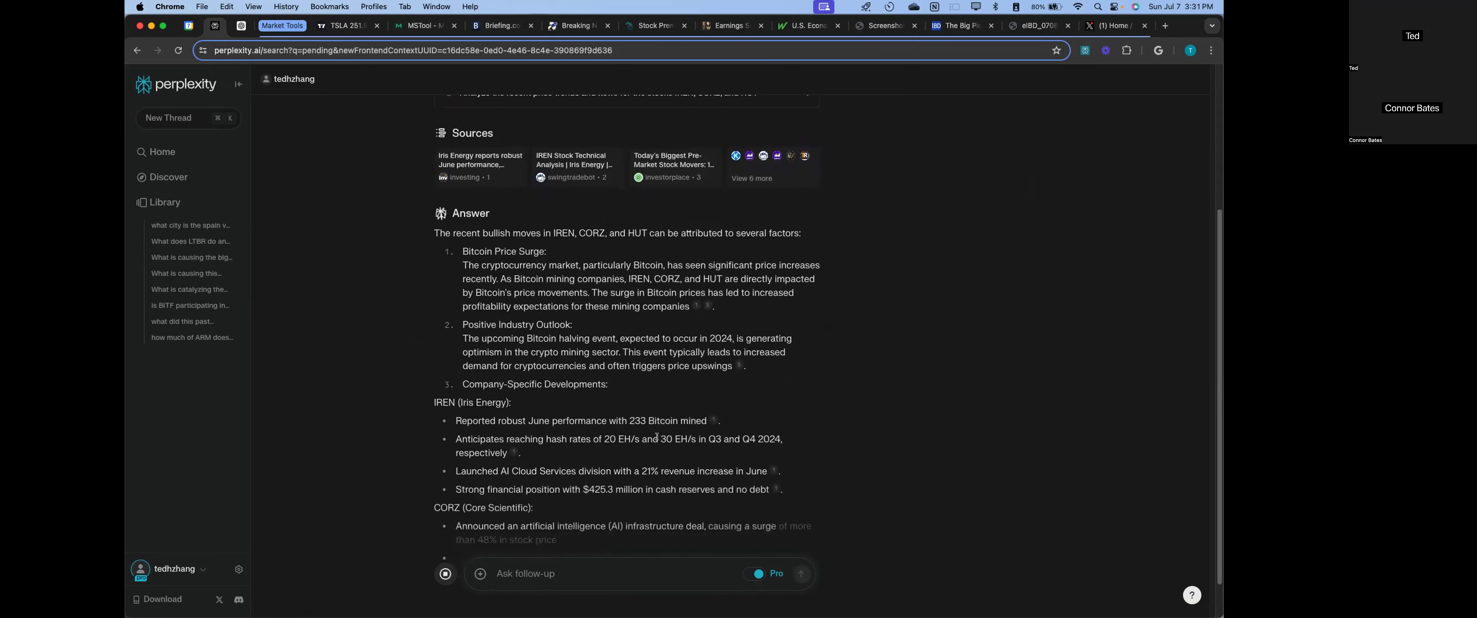
pyautogui.moveTo(506, 425); pyautogui.dragTo(554, 425)
pyautogui.moveTo(481, 393); pyautogui.dragTo(551, 391)
pyautogui.moveTo(485, 205); pyautogui.dragTo(670, 270)
pyautogui.click(676, 255)
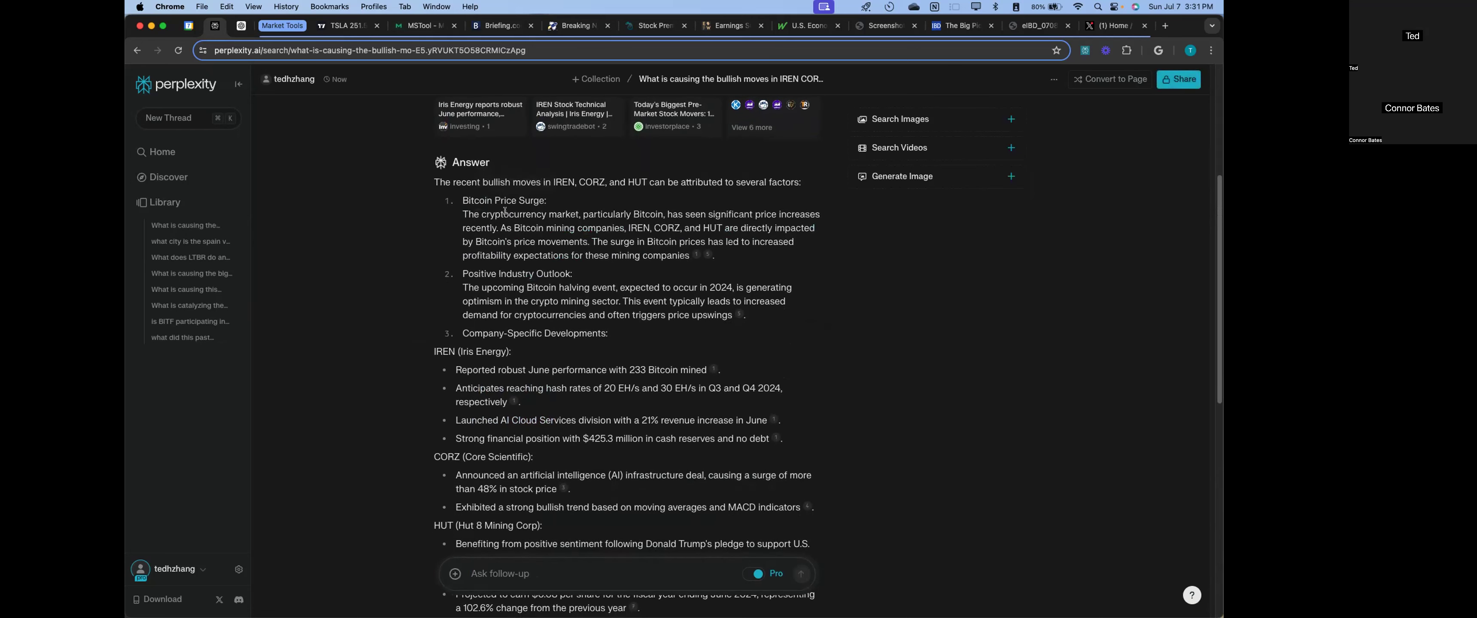
pyautogui.moveTo(487, 205); pyautogui.dragTo(797, 244)
pyautogui.click(764, 336)
# Step: Review the rest of the answer through its conclusion and sources, and minimize the browser to show the market trend gauge screenshot
pyautogui.scroll(-5, 535, 272)
pyautogui.scroll(-5, 561, 448)
pyautogui.scroll(2, 588, 438)
pyautogui.scroll(-8, 567, 303)
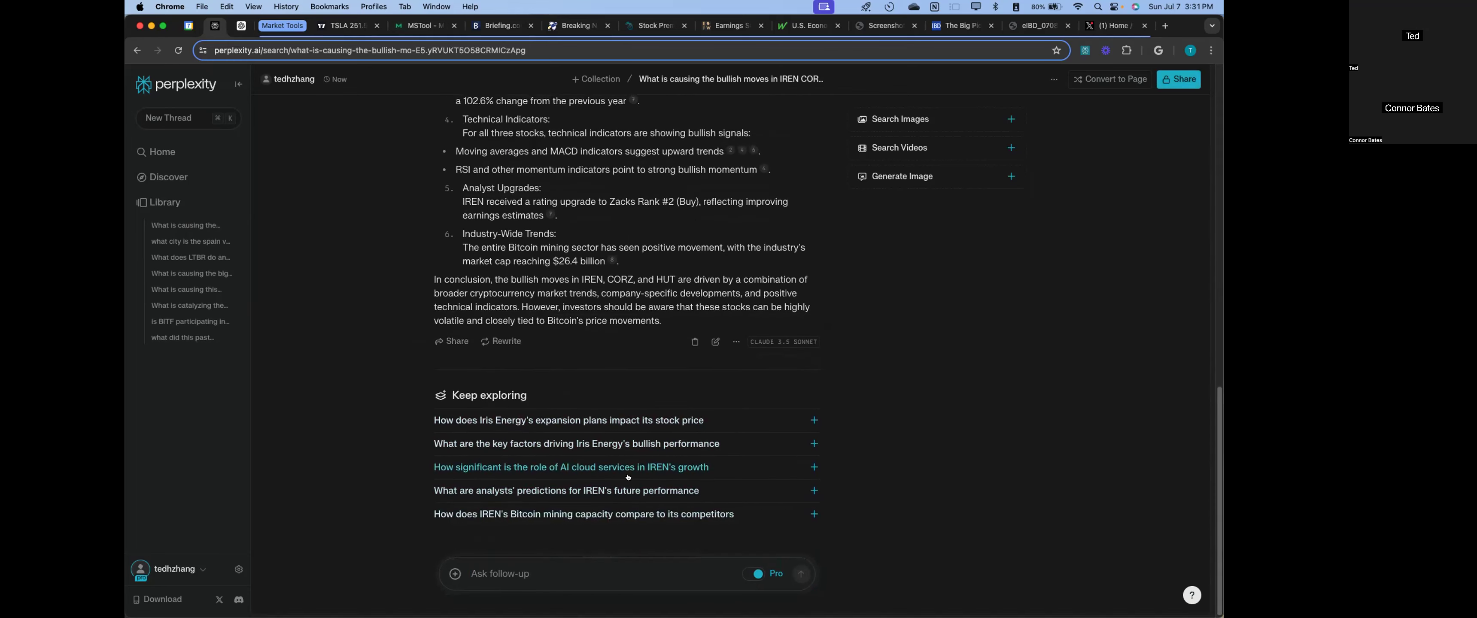
pyautogui.scroll(15, 639, 475)
pyautogui.scroll(7, 581, 226)
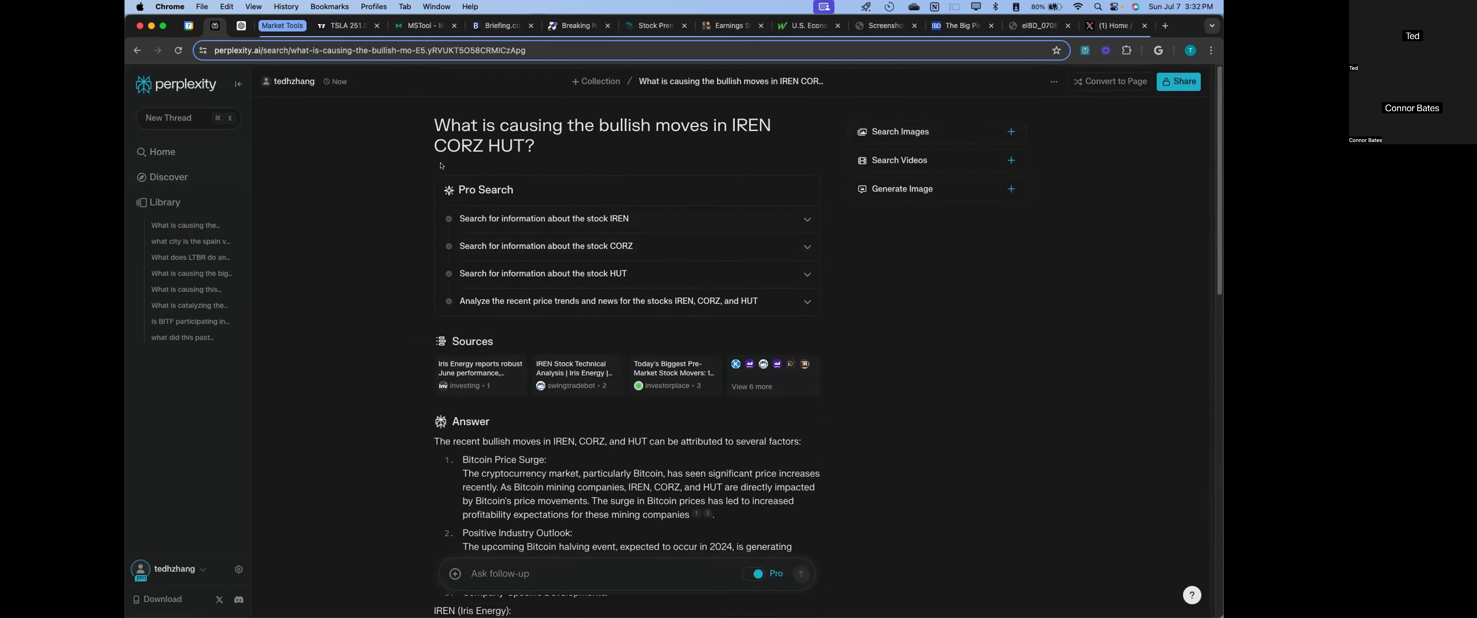
pyautogui.scroll(-1, 1016, 138)
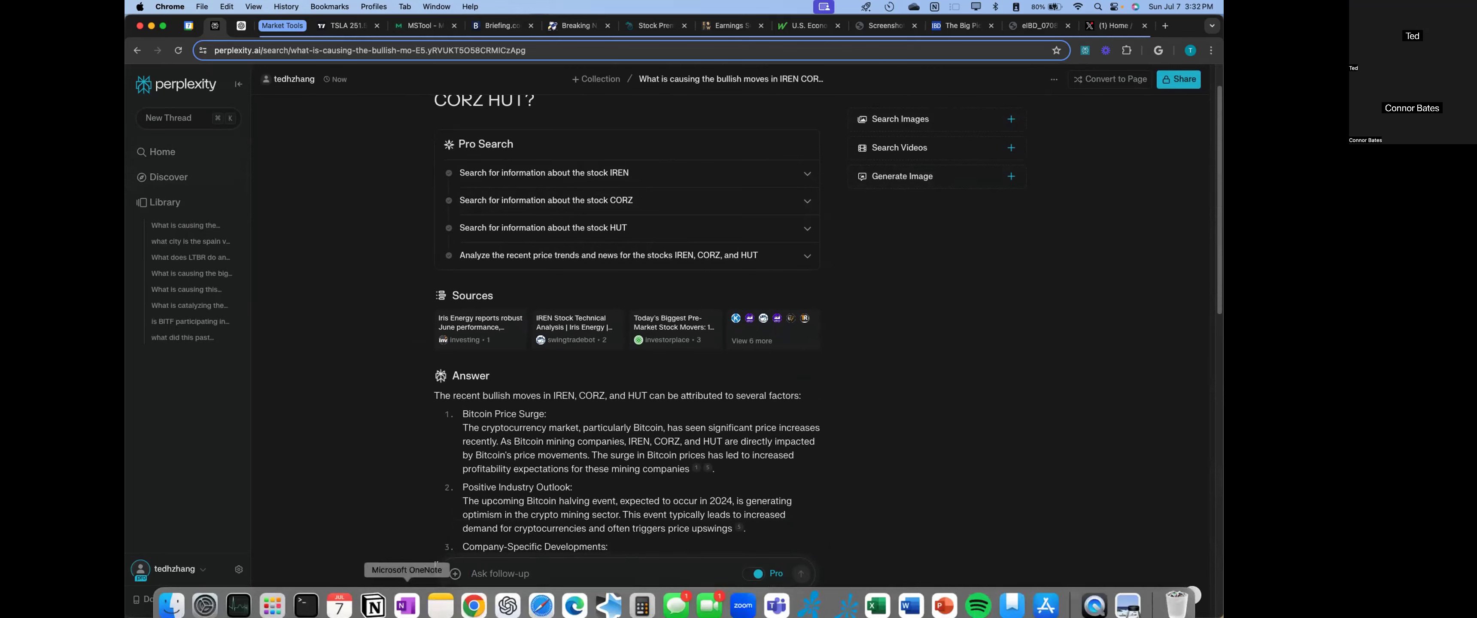
pyautogui.click(151, 26)
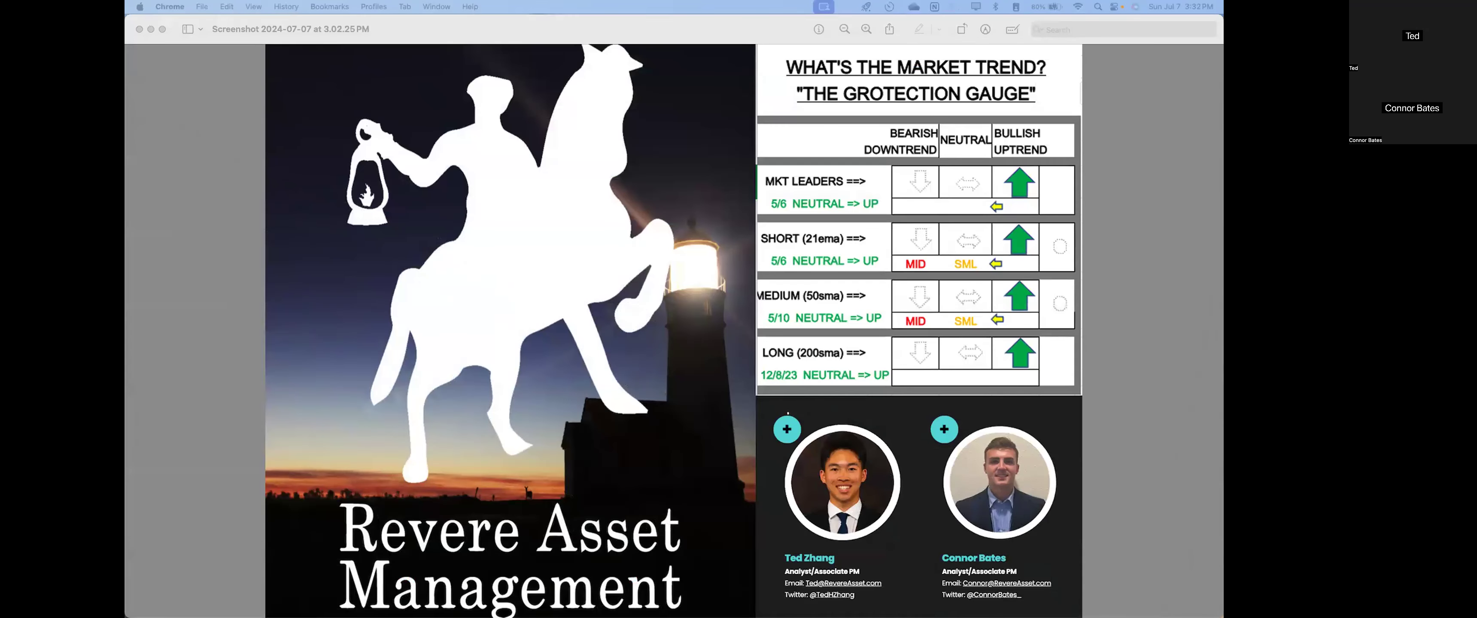